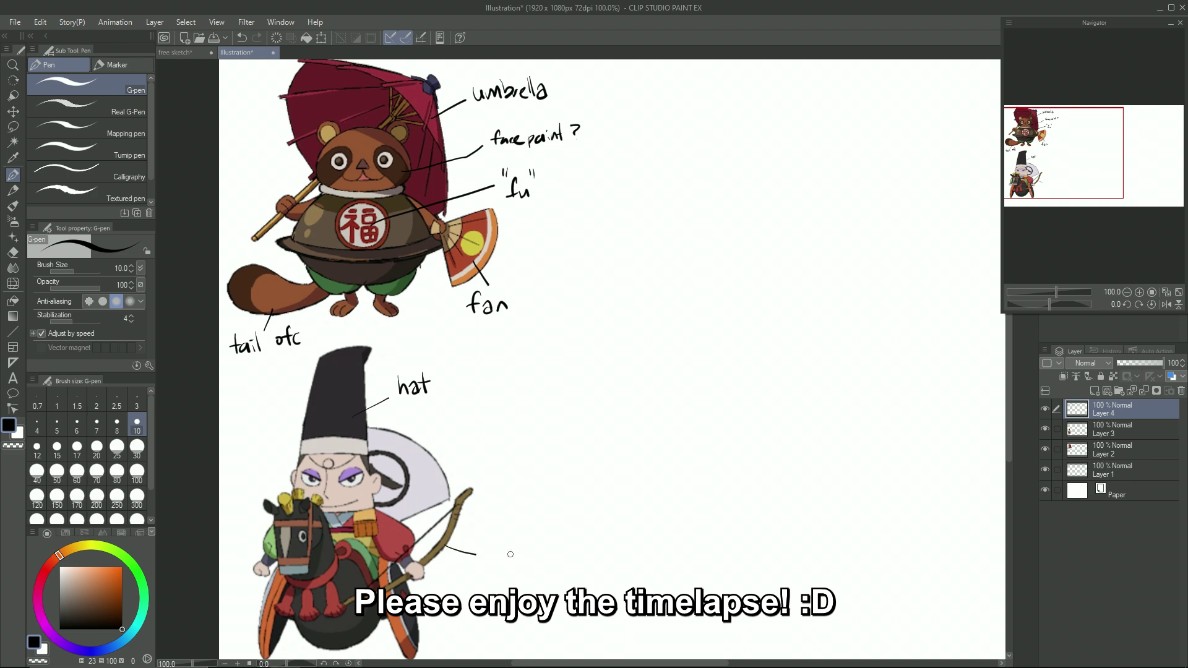
# Step: Label the bow, circle the "fan" note, and draw lines linking the fan and belly emblem to the lower character's matching parts
pyautogui.moveTo(415, 473); pyautogui.dragTo(472, 443)
pyautogui.moveTo(459, 277)
pyautogui.mouseDown()
pyautogui.moveTo(470, 444)
pyautogui.moveTo(481, 320)
pyautogui.mouseUp()
pyautogui.hotkey('ctrl', 'z')
pyautogui.hotkey('ctrl', 'z')
pyautogui.moveTo(488, 286)
pyautogui.mouseDown()
pyautogui.moveTo(527, 298)
pyautogui.moveTo(461, 295)
pyautogui.mouseUp()
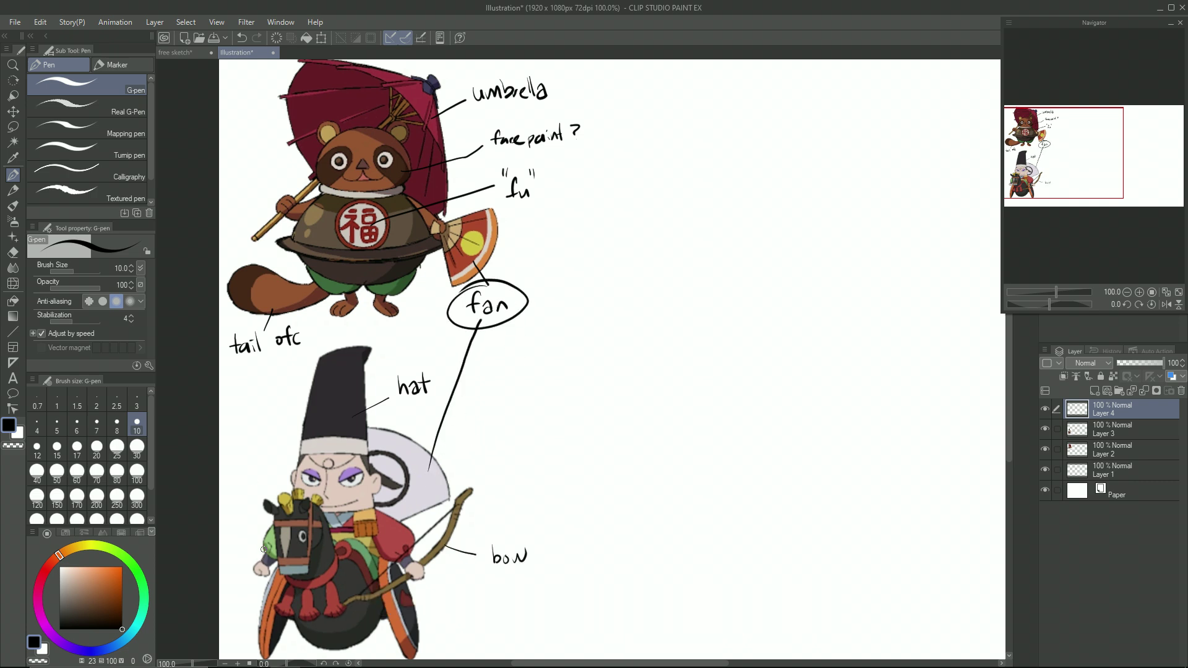
pyautogui.moveTo(358, 249); pyautogui.dragTo(341, 364)
pyautogui.moveTo(364, 253); pyautogui.dragTo(377, 469)
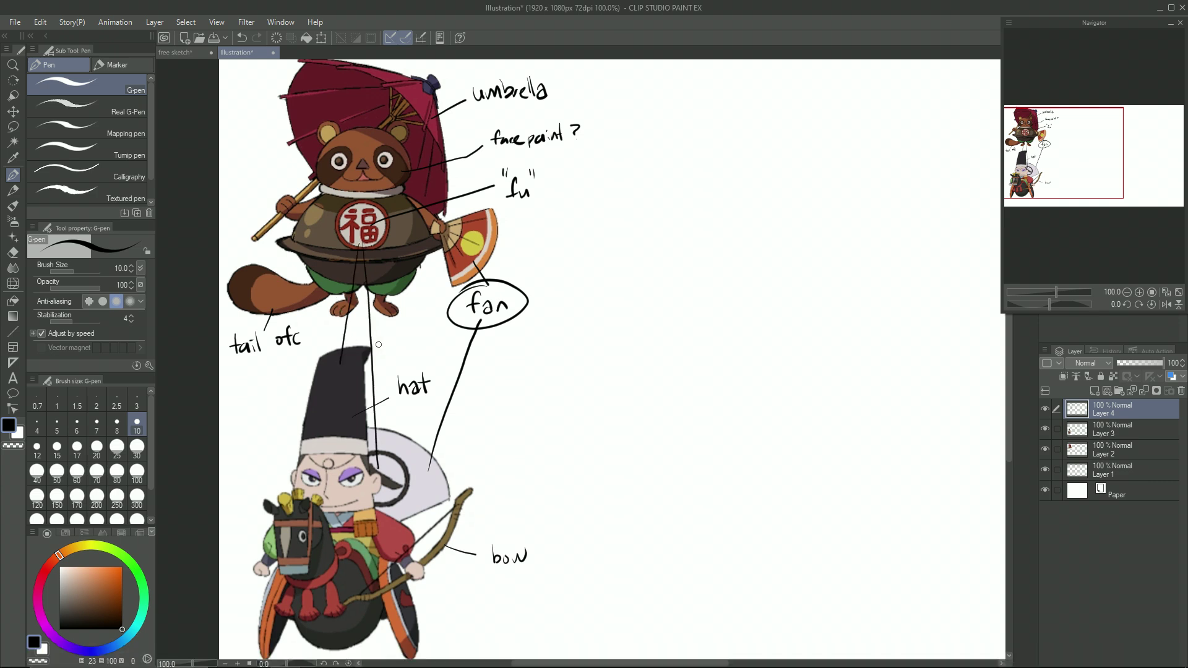
# Step: Switch the pen to blue, mark the ears and face paint on the references, and write "merge" beside the linking lines
pyautogui.moveTo(125, 625); pyautogui.dragTo(100, 650)
pyautogui.hotkey('ctrl', 'z')
pyautogui.hotkey('ctrl', 'z')
pyautogui.hotkey('ctrl', 'z')
pyautogui.hotkey('ctrl', 'z')
pyautogui.click(122, 582)
pyautogui.moveTo(378, 337); pyautogui.dragTo(390, 348)
pyautogui.moveTo(391, 344); pyautogui.dragTo(404, 338)
pyautogui.moveTo(406, 339); pyautogui.dragTo(400, 352)
pyautogui.moveTo(409, 339); pyautogui.dragTo(419, 342)
pyautogui.moveTo(486, 340); pyautogui.dragTo(537, 324)
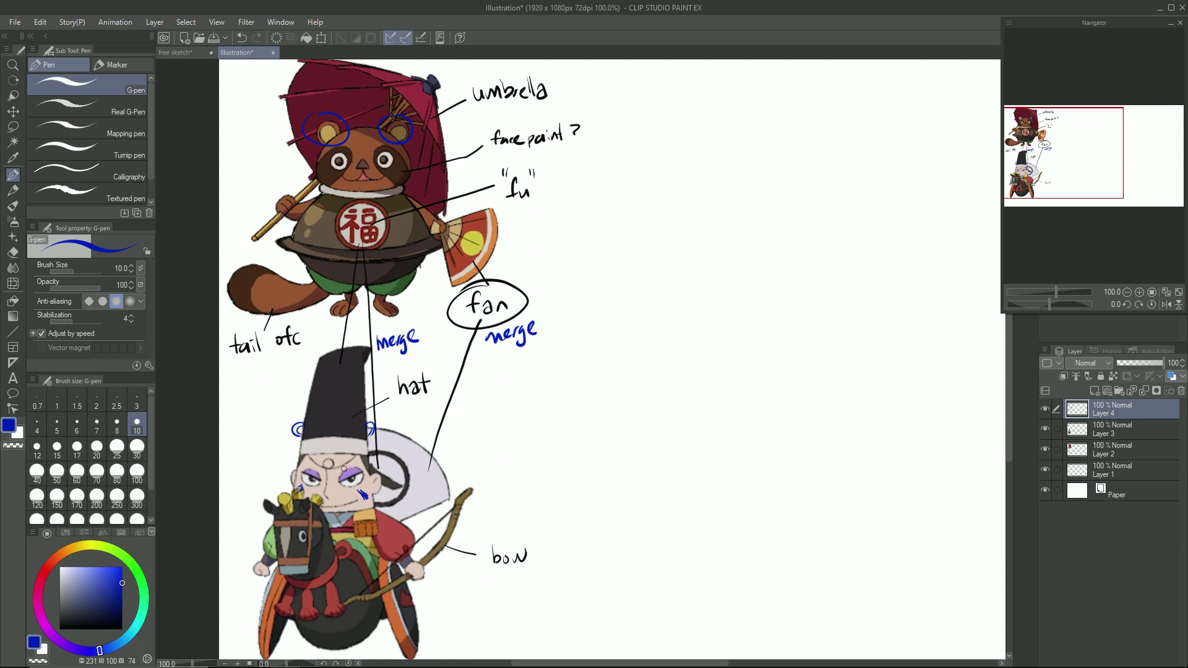
# Step: Sketch a new head outline with a headband, side ears and a vertical centre line in the empty area beside the references
pyautogui.moveTo(606, 301); pyautogui.dragTo(525, 298)
pyautogui.hotkey('ctrl', '-')
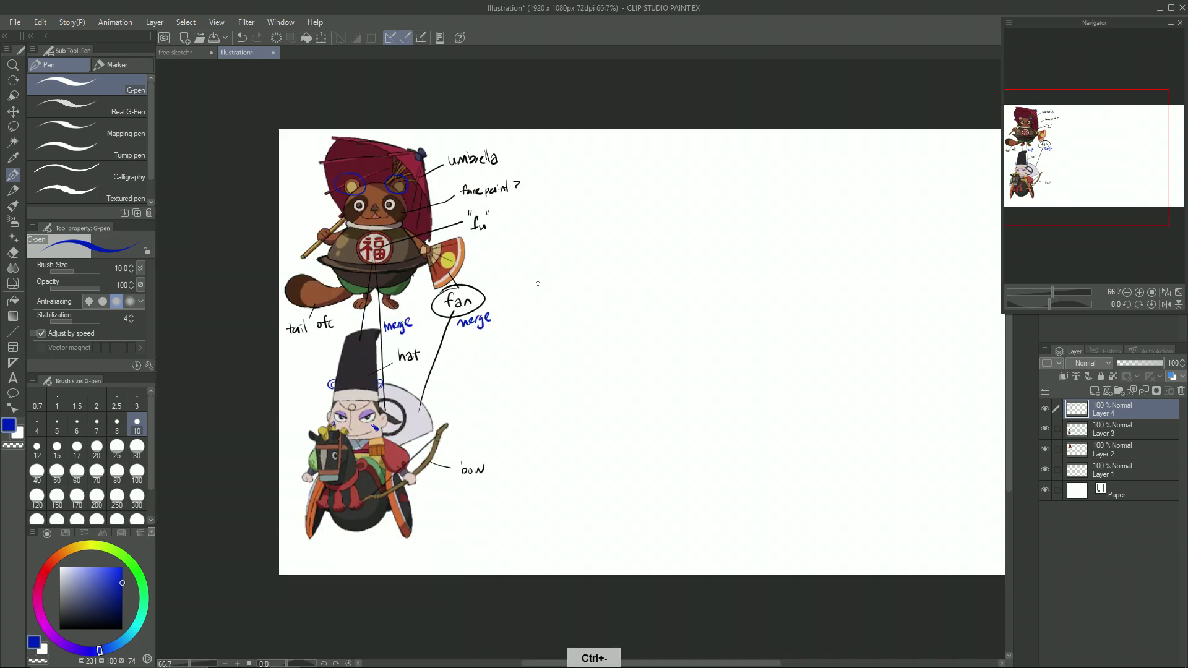
pyautogui.hotkey('ctrl', '+')
pyautogui.moveTo(552, 424)
pyautogui.mouseDown()
pyautogui.moveTo(556, 470)
pyautogui.moveTo(580, 491)
pyautogui.mouseUp()
pyautogui.moveTo(610, 493); pyautogui.dragTo(645, 454)
pyautogui.moveTo(560, 417); pyautogui.dragTo(556, 396)
pyautogui.moveTo(560, 391)
pyautogui.mouseDown()
pyautogui.moveTo(645, 430)
pyautogui.moveTo(565, 400)
pyautogui.mouseUp()
pyautogui.moveTo(547, 406); pyautogui.dragTo(577, 423)
pyautogui.moveTo(601, 420); pyautogui.dragTo(660, 414)
pyautogui.moveTo(547, 402)
pyautogui.mouseDown()
pyautogui.moveTo(600, 424)
pyautogui.moveTo(653, 390)
pyautogui.moveTo(658, 405)
pyautogui.mouseUp()
pyautogui.moveTo(597, 432); pyautogui.dragTo(588, 487)
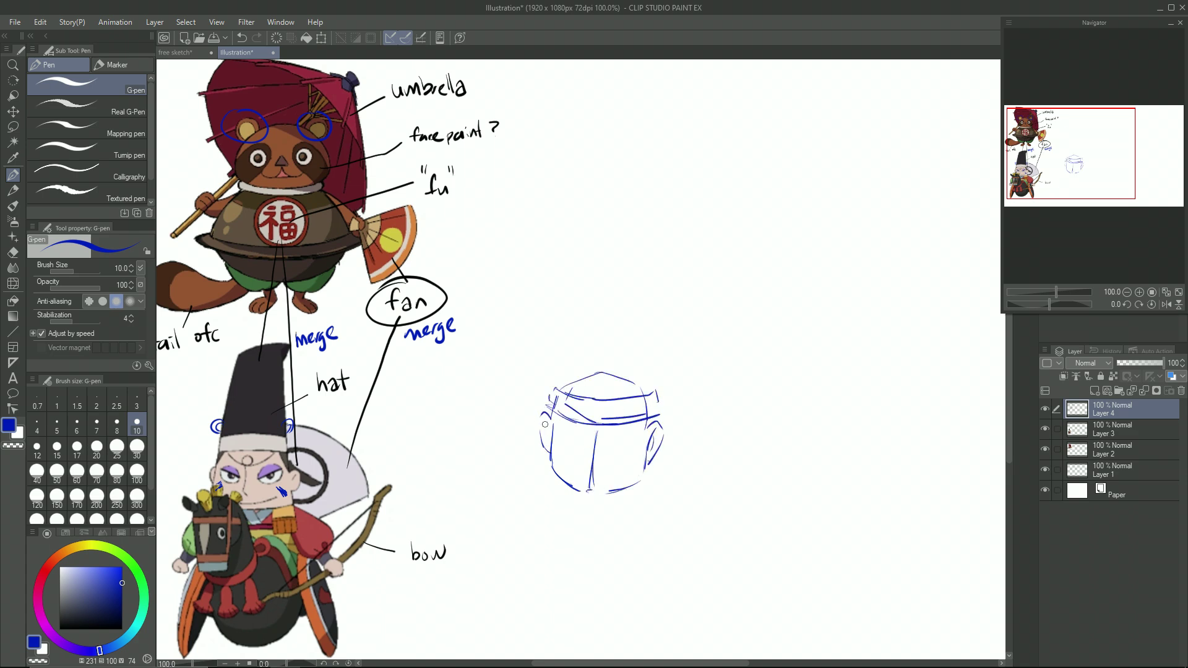
# Step: Sketch the slanted eyes, nose and wide mouth on the new head
pyautogui.moveTo(560, 421)
pyautogui.mouseDown()
pyautogui.moveTo(636, 427)
pyautogui.moveTo(612, 457)
pyautogui.mouseUp()
pyautogui.hotkey('ctrl', '+')
pyautogui.moveTo(671, 431); pyautogui.dragTo(637, 455)
pyautogui.moveTo(637, 455)
pyautogui.mouseDown()
pyautogui.moveTo(801, 251)
pyautogui.moveTo(725, 279)
pyautogui.mouseUp()
pyautogui.moveTo(664, 252); pyautogui.dragTo(660, 300)
pyautogui.moveTo(659, 302); pyautogui.dragTo(663, 309)
pyautogui.moveTo(623, 308); pyautogui.dragTo(716, 328)
pyautogui.moveTo(656, 335); pyautogui.dragTo(680, 338)
# Step: Draw angular face-paint markings on both cheeks below the eyes
pyautogui.click(1166, 305)
pyautogui.moveTo(389, 298); pyautogui.dragTo(413, 336)
pyautogui.moveTo(389, 301)
pyautogui.mouseDown()
pyautogui.moveTo(428, 288)
pyautogui.moveTo(410, 332)
pyautogui.mouseUp()
pyautogui.moveTo(549, 279)
pyautogui.mouseDown()
pyautogui.moveTo(563, 310)
pyautogui.moveTo(575, 274)
pyautogui.mouseUp()
pyautogui.moveTo(490, 208); pyautogui.dragTo(487, 375)
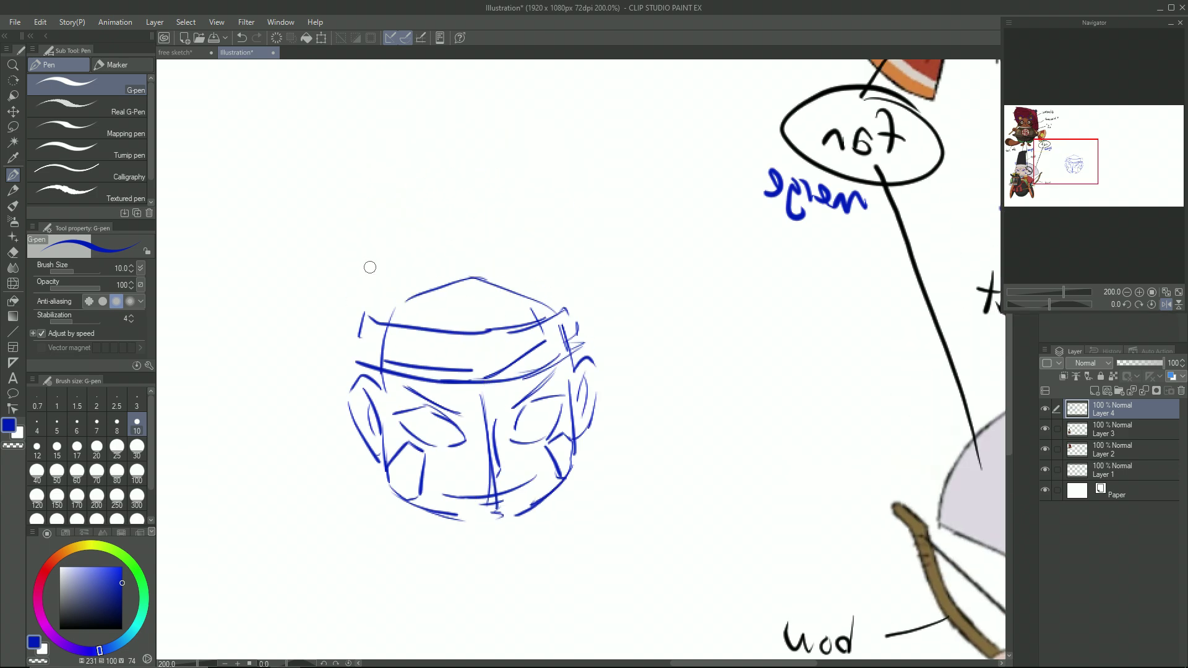
# Step: Sketch a rounded hat dome above the headband with a pointed tip at one side
pyautogui.moveTo(378, 169); pyautogui.dragTo(302, 153)
pyautogui.moveTo(303, 155); pyautogui.dragTo(351, 309)
pyautogui.moveTo(399, 171); pyautogui.dragTo(483, 166)
pyautogui.moveTo(493, 168)
pyautogui.mouseDown()
pyautogui.moveTo(544, 205)
pyautogui.moveTo(540, 241)
pyautogui.moveTo(575, 311)
pyautogui.mouseUp()
pyautogui.moveTo(408, 201); pyautogui.dragTo(501, 193)
pyautogui.moveTo(510, 210); pyautogui.dragTo(581, 316)
pyautogui.moveTo(517, 180)
pyautogui.mouseDown()
pyautogui.moveTo(554, 158)
pyautogui.moveTo(575, 263)
pyautogui.mouseUp()
# Step: Add rounded animal ears with inner contour lines to both sides of the hat
pyautogui.moveTo(362, 215); pyautogui.dragTo(426, 169)
pyautogui.moveTo(500, 166)
pyautogui.mouseDown()
pyautogui.moveTo(336, 277)
pyautogui.moveTo(330, 347)
pyautogui.mouseUp()
pyautogui.moveTo(327, 319)
pyautogui.mouseDown()
pyautogui.moveTo(353, 318)
pyautogui.moveTo(346, 374)
pyautogui.mouseUp()
pyautogui.moveTo(383, 195); pyautogui.dragTo(312, 248)
pyautogui.moveTo(364, 198)
pyautogui.mouseDown()
pyautogui.moveTo(322, 285)
pyautogui.moveTo(331, 259)
pyautogui.mouseUp()
pyautogui.moveTo(379, 219); pyautogui.dragTo(359, 275)
pyautogui.moveTo(521, 186); pyautogui.dragTo(557, 178)
pyautogui.moveTo(559, 188)
pyautogui.mouseDown()
pyautogui.moveTo(585, 258)
pyautogui.moveTo(569, 234)
pyautogui.mouseUp()
# Step: Sketch a circular emblem with rough character strokes on the front of the hat
pyautogui.moveTo(458, 186)
pyautogui.mouseDown()
pyautogui.moveTo(470, 321)
pyautogui.moveTo(543, 211)
pyautogui.mouseUp()
pyautogui.moveTo(421, 251); pyautogui.dragTo(451, 222)
pyautogui.moveTo(436, 243)
pyautogui.mouseDown()
pyautogui.moveTo(447, 289)
pyautogui.moveTo(463, 230)
pyautogui.mouseUp()
pyautogui.moveTo(465, 203); pyautogui.dragTo(492, 227)
pyautogui.moveTo(469, 239); pyautogui.dragTo(521, 280)
pyautogui.moveTo(461, 198)
pyautogui.mouseDown()
pyautogui.moveTo(421, 313)
pyautogui.moveTo(529, 210)
pyautogui.mouseUp()
# Step: Refine the face by adding brow strokes, irises and a nose line
pyautogui.moveTo(401, 415)
pyautogui.mouseDown()
pyautogui.moveTo(467, 434)
pyautogui.moveTo(560, 399)
pyautogui.mouseUp()
pyautogui.moveTo(420, 424)
pyautogui.mouseDown()
pyautogui.moveTo(439, 443)
pyautogui.moveTo(452, 433)
pyautogui.mouseUp()
pyautogui.moveTo(523, 426); pyautogui.dragTo(552, 408)
pyautogui.moveTo(476, 531); pyautogui.dragTo(507, 420)
pyautogui.click(1166, 304)
pyautogui.moveTo(676, 290)
pyautogui.mouseDown()
pyautogui.moveTo(625, 350)
pyautogui.moveTo(482, 382)
pyautogui.mouseUp()
# Step: Write "initial sketch" beside the head and finish the character strokes inside the hat emblem
pyautogui.moveTo(489, 291); pyautogui.dragTo(622, 249)
pyautogui.moveTo(312, 254)
pyautogui.mouseDown()
pyautogui.moveTo(371, 210)
pyautogui.moveTo(395, 216)
pyautogui.mouseUp()
pyautogui.moveTo(321, 294); pyautogui.dragTo(356, 272)
pyautogui.moveTo(347, 285)
pyautogui.mouseDown()
pyautogui.moveTo(374, 260)
pyautogui.moveTo(405, 260)
pyautogui.mouseUp()
pyautogui.moveTo(624, 386); pyautogui.dragTo(613, 225)
pyautogui.moveTo(539, 289); pyautogui.dragTo(565, 301)
pyautogui.moveTo(569, 300)
pyautogui.mouseDown()
pyautogui.moveTo(630, 294)
pyautogui.moveTo(639, 398)
pyautogui.mouseUp()
pyautogui.moveTo(528, 193); pyautogui.dragTo(503, 227)
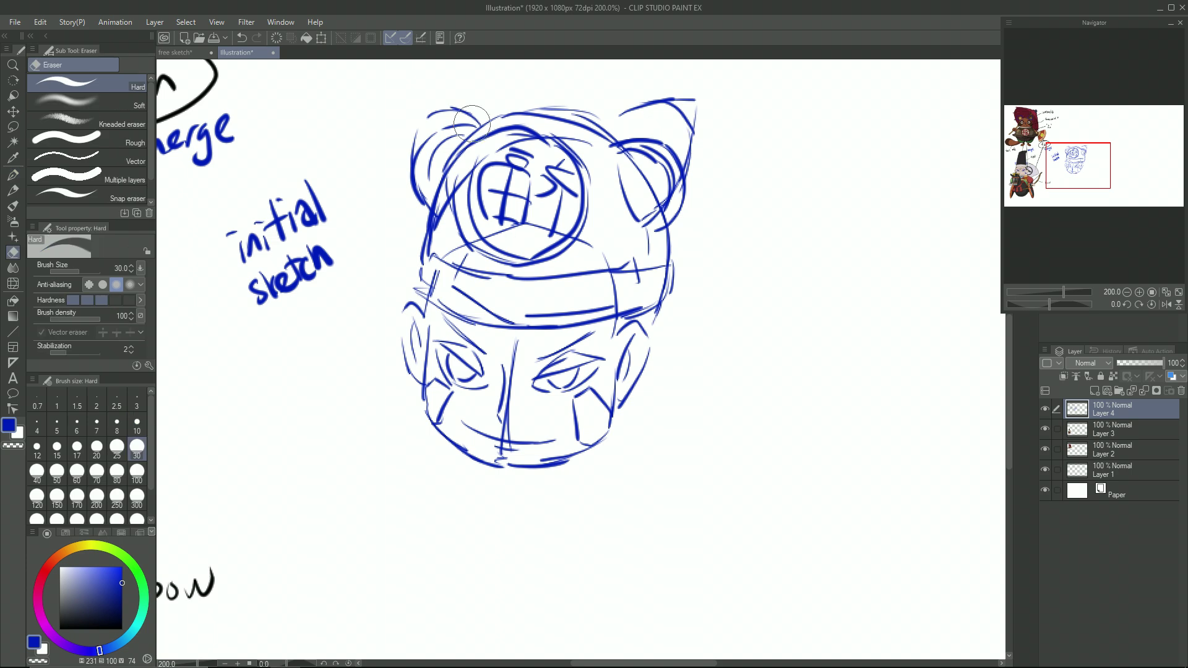
# Step: Select the hat with its ears, scale it to 96%, and lower it slightly onto the head
pyautogui.press('m')
pyautogui.moveTo(446, 100)
pyautogui.mouseDown()
pyautogui.moveTo(405, 289)
pyautogui.moveTo(723, 180)
pyautogui.moveTo(455, 95)
pyautogui.mouseUp()
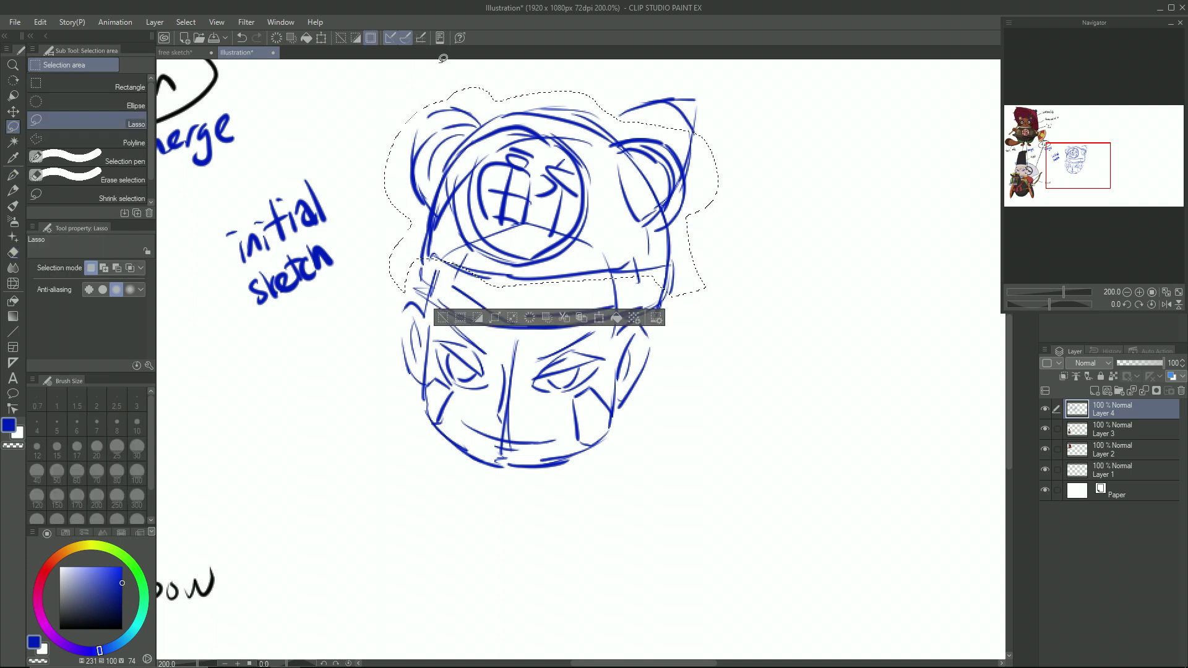
pyautogui.hotkey('ctrl', 't')
pyautogui.moveTo(551, 89); pyautogui.dragTo(552, 98)
pyautogui.moveTo(671, 299); pyautogui.dragTo(664, 306)
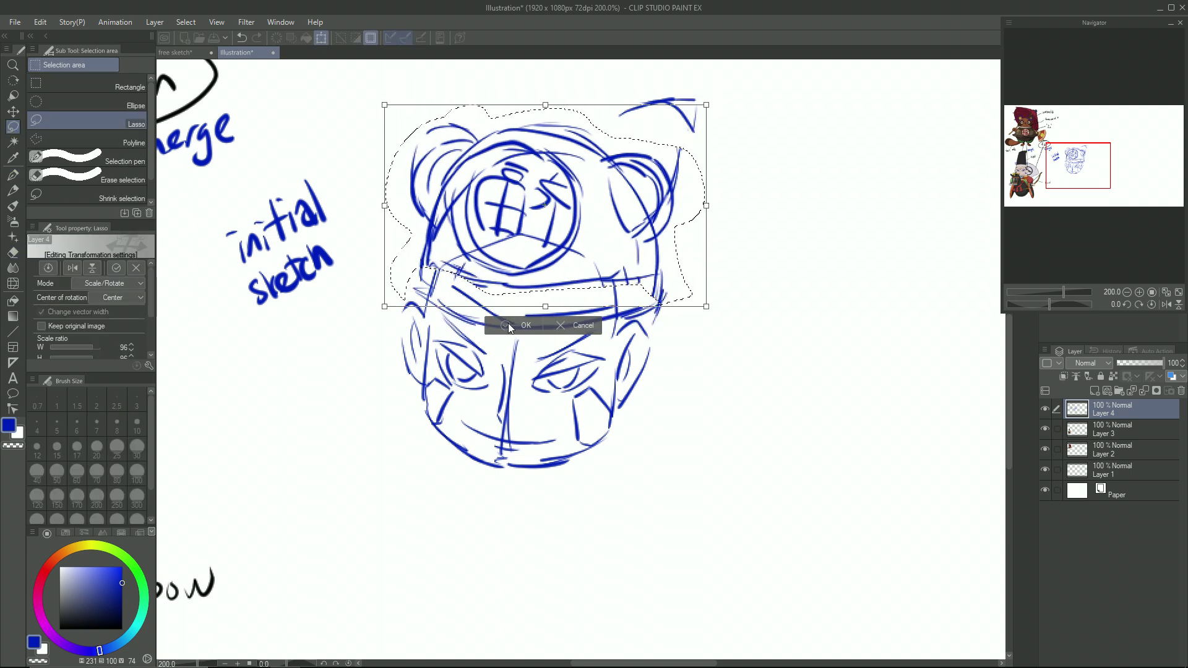
pyautogui.click(508, 324)
pyautogui.hotkey('ctrl', 'd')
# Step: Sketch the neckline, sides and hem of a robe's upper part in the empty space above the head sketch
pyautogui.press('p')
pyautogui.moveTo(265, 412)
pyautogui.mouseDown()
pyautogui.moveTo(611, 294)
pyautogui.moveTo(549, 425)
pyautogui.mouseUp()
pyautogui.moveTo(480, 188)
pyautogui.mouseDown()
pyautogui.moveTo(536, 305)
pyautogui.moveTo(488, 331)
pyautogui.mouseUp()
pyautogui.scroll(-2, 538, 321)
pyautogui.moveTo(632, 129); pyautogui.dragTo(698, 137)
pyautogui.moveTo(629, 138); pyautogui.dragTo(699, 141)
pyautogui.moveTo(632, 134)
pyautogui.mouseDown()
pyautogui.moveTo(607, 177)
pyautogui.moveTo(610, 166)
pyautogui.mouseUp()
pyautogui.moveTo(607, 182); pyautogui.dragTo(663, 202)
pyautogui.moveTo(700, 140); pyautogui.dragTo(704, 154)
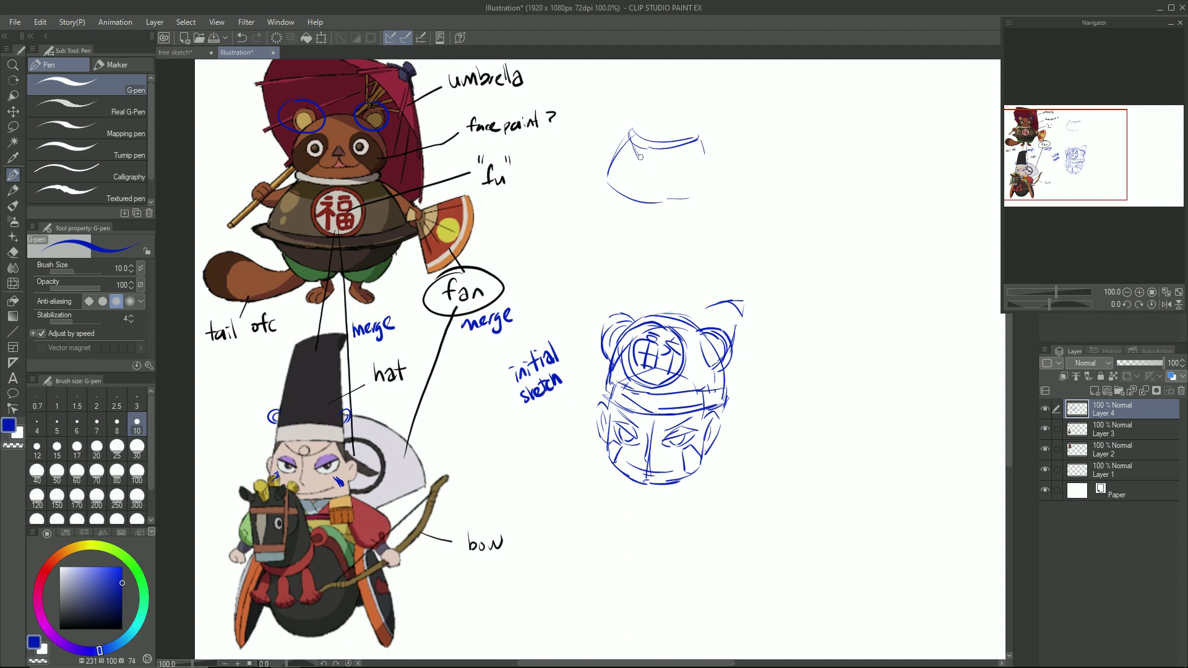
# Step: Add crossed lapels, arms and a lower garment with an oval pouch to the body sketch
pyautogui.moveTo(622, 187); pyautogui.dragTo(688, 154)
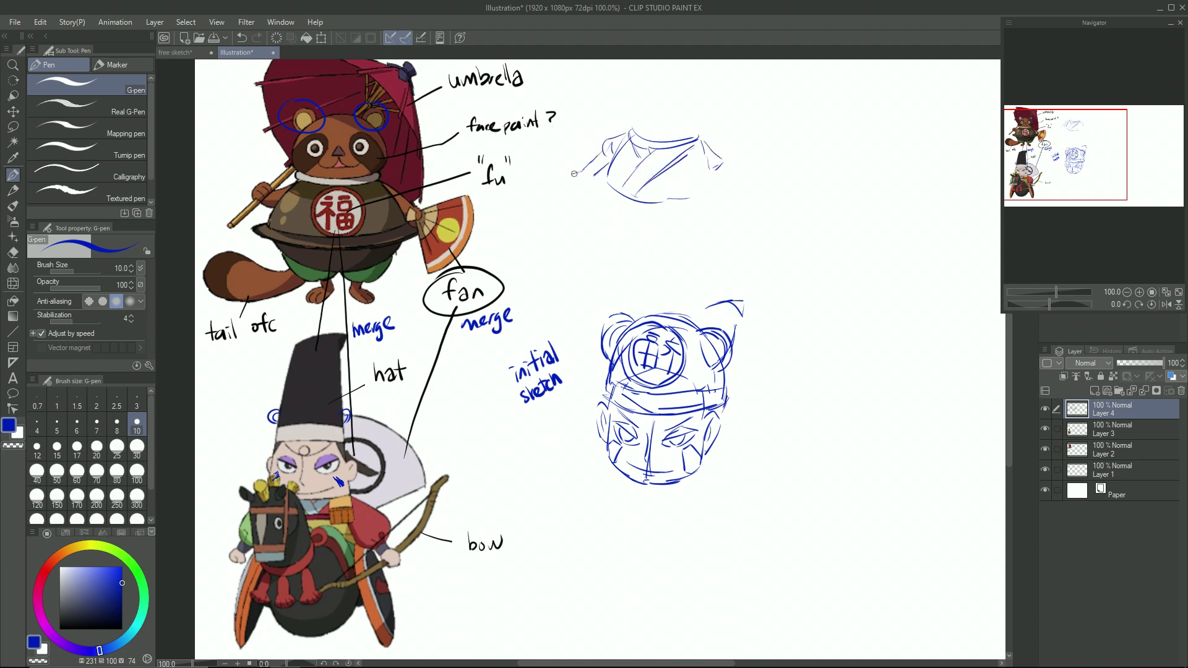
pyautogui.moveTo(610, 154)
pyautogui.mouseDown()
pyautogui.moveTo(582, 187)
pyautogui.moveTo(636, 261)
pyautogui.mouseUp()
pyautogui.moveTo(634, 210); pyautogui.dragTo(664, 242)
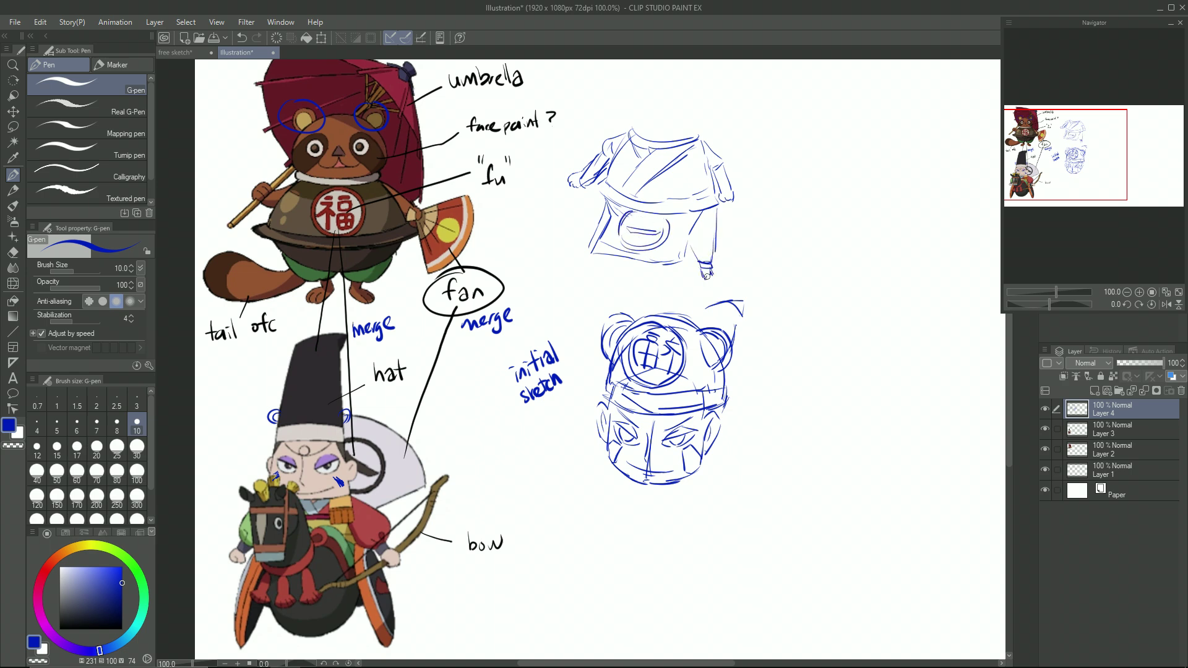
# Step: Select the body sketch and move it beneath the head so the two join at the neck
pyautogui.moveTo(643, 127)
pyautogui.mouseDown()
pyautogui.moveTo(559, 195)
pyautogui.moveTo(555, 124)
pyautogui.moveTo(473, 234)
pyautogui.moveTo(603, 102)
pyautogui.moveTo(513, 117)
pyautogui.mouseUp()
pyautogui.click(13, 96)
pyautogui.press('m')
pyautogui.click(619, 319)
pyautogui.moveTo(584, 242); pyautogui.dragTo(576, 582)
pyautogui.click(567, 648)
pyautogui.click(608, 521)
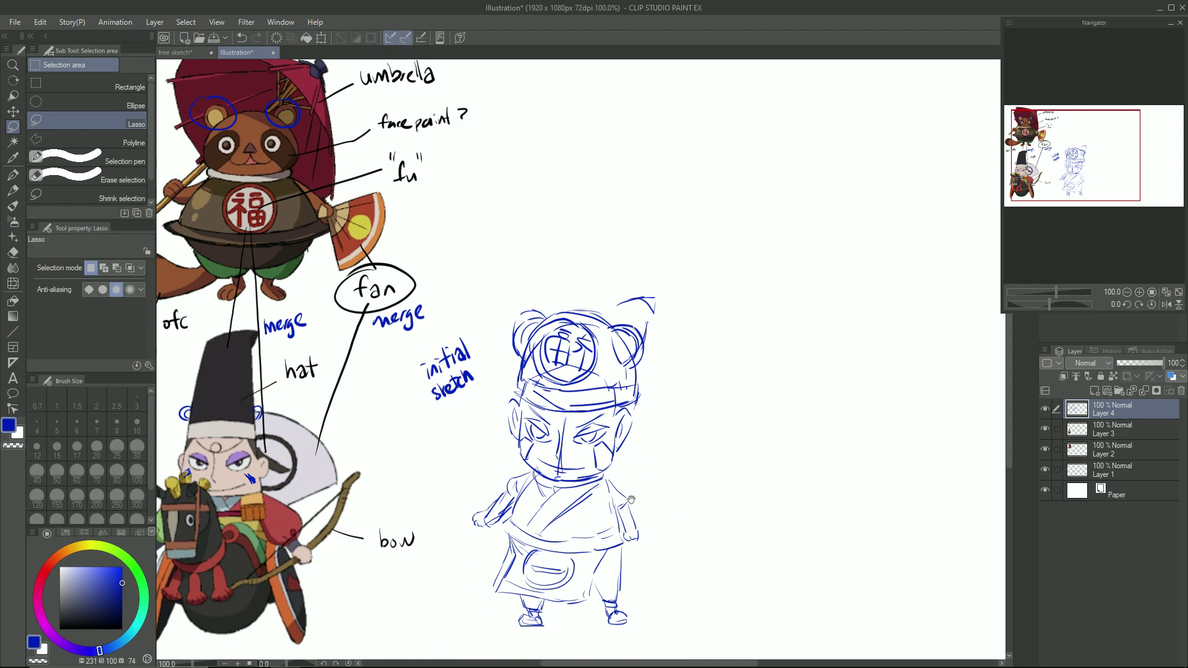
# Step: Erase the pointed tip sticking out beyond the hat's ear
pyautogui.moveTo(649, 416); pyautogui.dragTo(708, 343)
pyautogui.press('e')
pyautogui.moveTo(677, 229)
pyautogui.mouseDown()
pyautogui.moveTo(712, 229)
pyautogui.moveTo(707, 267)
pyautogui.mouseUp()
pyautogui.moveTo(720, 312)
pyautogui.mouseDown()
pyautogui.moveTo(696, 356)
pyautogui.moveTo(716, 362)
pyautogui.moveTo(695, 318)
pyautogui.mouseUp()
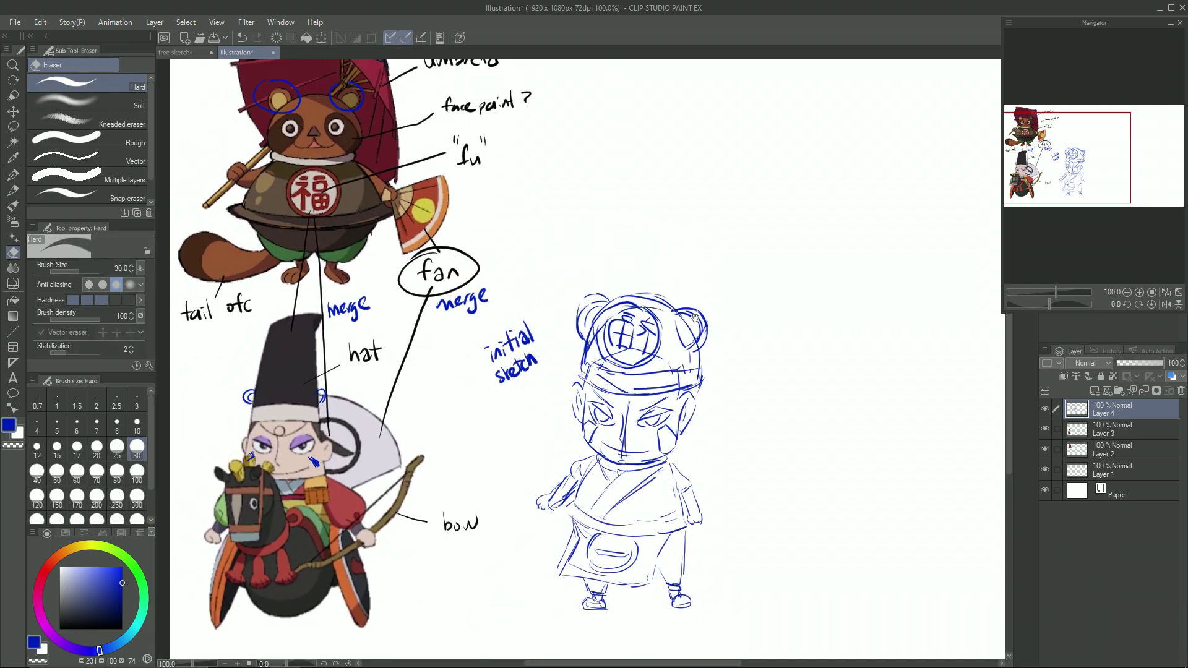
# Step: Clean up the outstretched hand and sketch a curved bow held in it
pyautogui.press('p')
pyautogui.moveTo(535, 473)
pyautogui.mouseDown()
pyautogui.moveTo(501, 408)
pyautogui.moveTo(508, 443)
pyautogui.mouseUp()
pyautogui.press('e')
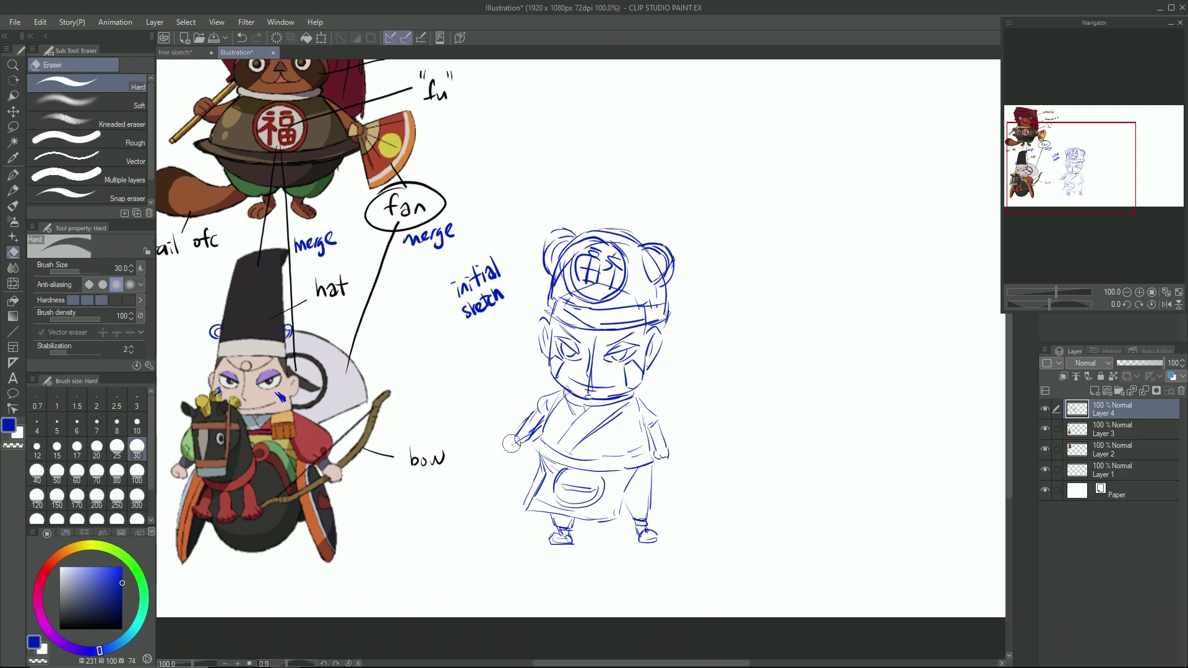
pyautogui.press('p')
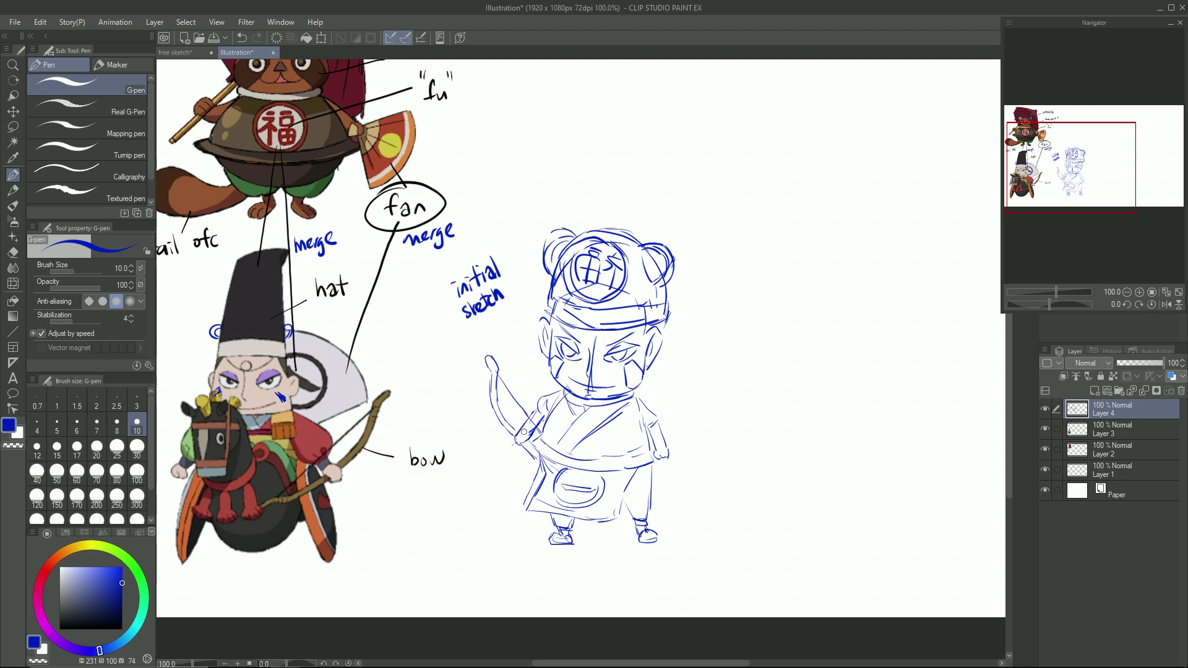
# Step: Sketch a large fan shape behind the character's shoulders and a curled tail beside the arm
pyautogui.moveTo(551, 446); pyautogui.dragTo(650, 462)
pyautogui.moveTo(662, 408)
pyautogui.mouseDown()
pyautogui.moveTo(711, 413)
pyautogui.moveTo(695, 393)
pyautogui.mouseUp()
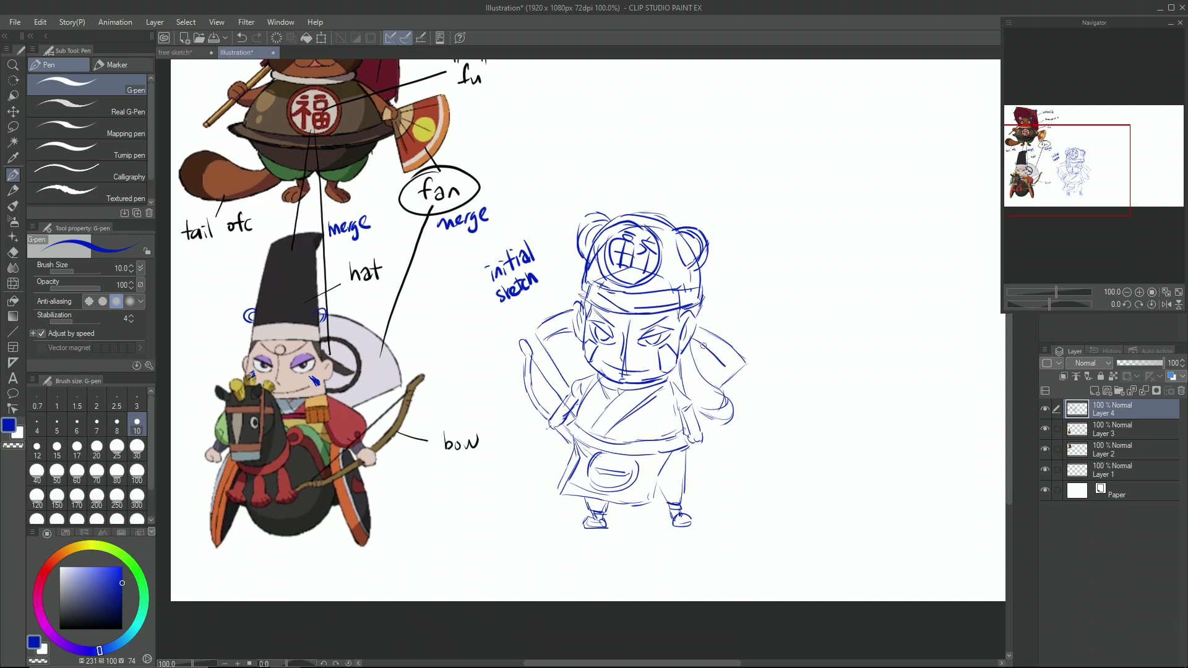
pyautogui.moveTo(633, 430); pyautogui.dragTo(613, 483)
pyautogui.moveTo(595, 642)
pyautogui.mouseDown()
pyautogui.moveTo(585, 580)
pyautogui.moveTo(602, 667)
pyautogui.mouseUp()
# Step: Switch the pen colour to red and save the illustration as "tanooki yoichi"
pyautogui.click(49, 565)
pyautogui.hotkey('ctrl', 's')
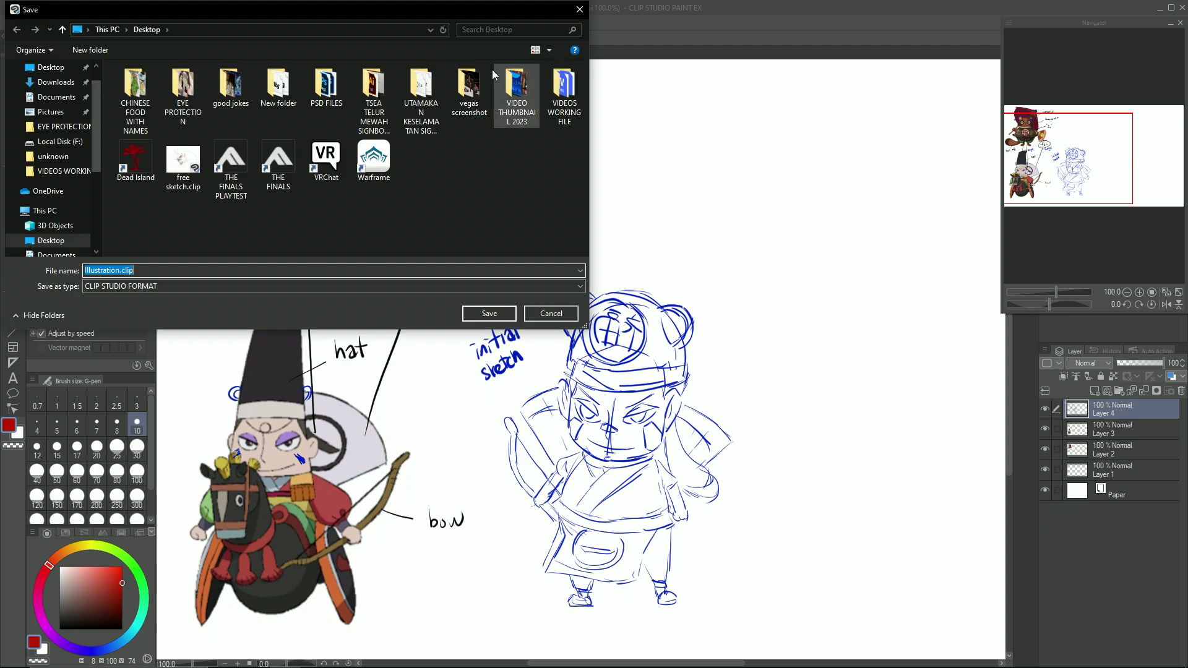
pyautogui.click(579, 9)
# Step: Sketch a red rounded hat with ears, a brim band and a circled 福 emblem above the blue character, plus a pointer line
pyautogui.moveTo(607, 265); pyautogui.dragTo(612, 301)
pyautogui.moveTo(569, 197); pyautogui.dragTo(651, 211)
pyautogui.moveTo(571, 192); pyautogui.dragTo(646, 201)
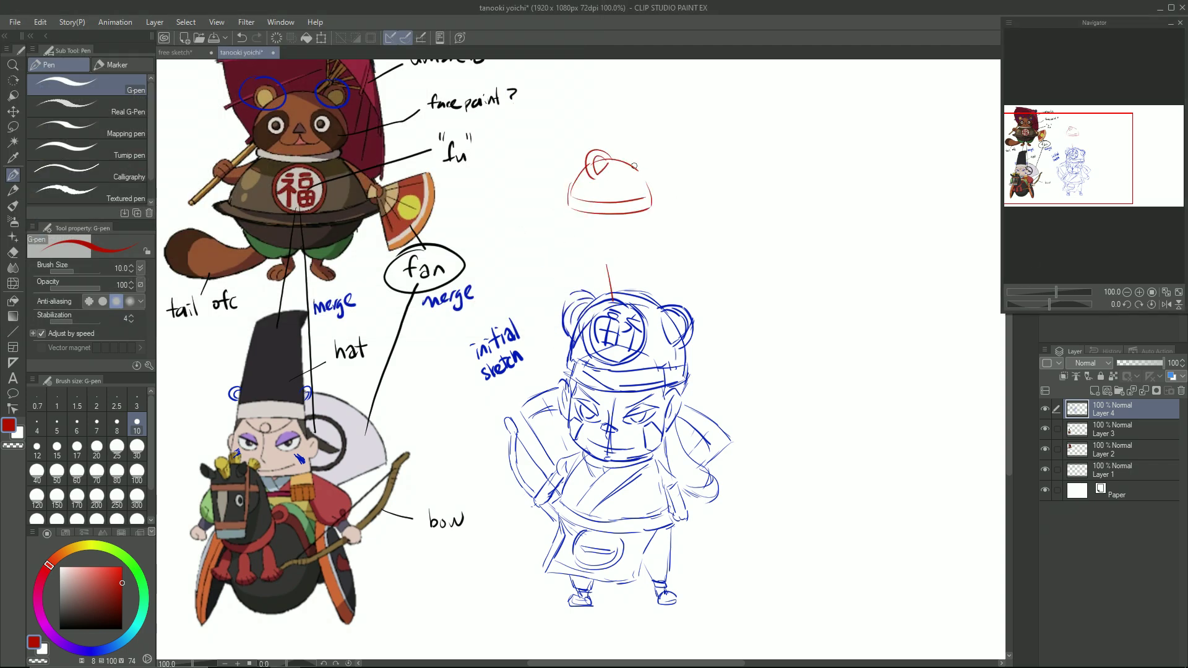
pyautogui.hotkey('ctrl', '+')
pyautogui.hotkey('ctrl', '+')
pyautogui.moveTo(618, 157)
pyautogui.mouseDown()
pyautogui.moveTo(666, 185)
pyautogui.moveTo(618, 187)
pyautogui.mouseUp()
pyautogui.moveTo(626, 177)
pyautogui.mouseDown()
pyautogui.moveTo(626, 196)
pyautogui.moveTo(646, 162)
pyautogui.mouseUp()
pyautogui.moveTo(637, 180); pyautogui.dragTo(658, 191)
pyautogui.moveTo(627, 153); pyautogui.dragTo(646, 213)
# Step: Add a tail to the red hat and annotate it with "tanooki tail", "tanooki ears" and "the tanooki hat"
pyautogui.moveTo(529, 172)
pyautogui.mouseDown()
pyautogui.moveTo(366, 176)
pyautogui.moveTo(526, 193)
pyautogui.mouseUp()
pyautogui.moveTo(413, 151); pyautogui.dragTo(424, 217)
pyautogui.moveTo(506, 259)
pyautogui.mouseDown()
pyautogui.moveTo(650, 272)
pyautogui.moveTo(751, 240)
pyautogui.mouseUp()
pyautogui.moveTo(757, 229); pyautogui.dragTo(757, 238)
pyautogui.moveTo(660, 209); pyautogui.dragTo(680, 229)
pyautogui.moveTo(517, 201); pyautogui.dragTo(523, 233)
pyautogui.moveTo(665, 163); pyautogui.dragTo(675, 204)
# Step: Sketch a red face outline with a rounded chin, head top and slanted eyebrows beside the blue character's head
pyautogui.moveTo(659, 326)
pyautogui.mouseDown()
pyautogui.moveTo(398, 165)
pyautogui.moveTo(381, 175)
pyautogui.mouseUp()
pyautogui.moveTo(570, 250); pyautogui.dragTo(569, 310)
pyautogui.moveTo(568, 313); pyautogui.dragTo(619, 364)
pyautogui.moveTo(741, 251); pyautogui.dragTo(741, 316)
pyautogui.moveTo(609, 358); pyautogui.dragTo(694, 360)
pyautogui.moveTo(599, 205); pyautogui.dragTo(572, 240)
pyautogui.moveTo(603, 200)
pyautogui.mouseDown()
pyautogui.moveTo(683, 193)
pyautogui.moveTo(730, 238)
pyautogui.mouseUp()
pyautogui.moveTo(585, 234); pyautogui.dragTo(632, 253)
pyautogui.moveTo(729, 239); pyautogui.dragTo(688, 251)
# Step: Draw narrow eyes, a nose, a mouth and angular cheek patches on the red face
pyautogui.moveTo(578, 265); pyautogui.dragTo(631, 280)
pyautogui.moveTo(584, 290); pyautogui.dragTo(630, 286)
pyautogui.moveTo(733, 250); pyautogui.dragTo(685, 282)
pyautogui.moveTo(686, 286); pyautogui.dragTo(735, 288)
pyautogui.moveTo(644, 296); pyautogui.dragTo(697, 330)
pyautogui.moveTo(651, 347); pyautogui.dragTo(669, 348)
pyautogui.moveTo(569, 315); pyautogui.dragTo(598, 299)
pyautogui.moveTo(598, 299); pyautogui.dragTo(592, 348)
pyautogui.moveTo(714, 295); pyautogui.dragTo(741, 314)
pyautogui.moveTo(715, 296); pyautogui.dragTo(716, 356)
# Step: Refine the red face's eyes with half-closed lids and pupils
pyautogui.moveTo(578, 266); pyautogui.dragTo(628, 271)
pyautogui.moveTo(685, 273); pyautogui.dragTo(740, 268)
pyautogui.hotkey('ctrl', 'z')
pyautogui.moveTo(591, 269); pyautogui.dragTo(612, 286)
pyautogui.moveTo(622, 272); pyautogui.dragTo(614, 285)
pyautogui.moveTo(693, 274); pyautogui.dragTo(697, 281)
# Step: Add ears and pointed side hair strands to the red face and shade the nose and cheek patches with hatching
pyautogui.moveTo(567, 253); pyautogui.dragTo(564, 310)
pyautogui.moveTo(745, 263); pyautogui.dragTo(741, 317)
pyautogui.moveTo(582, 223); pyautogui.dragTo(571, 273)
pyautogui.moveTo(724, 217); pyautogui.dragTo(742, 257)
pyautogui.moveTo(558, 221); pyautogui.dragTo(556, 257)
pyautogui.moveTo(749, 223); pyautogui.dragTo(746, 264)
pyautogui.moveTo(721, 206); pyautogui.dragTo(744, 258)
pyautogui.moveTo(755, 205); pyautogui.dragTo(746, 256)
pyautogui.moveTo(616, 266)
pyautogui.mouseDown()
pyautogui.moveTo(602, 290)
pyautogui.moveTo(617, 344)
pyautogui.mouseUp()
pyautogui.moveTo(560, 384)
pyautogui.mouseDown()
pyautogui.moveTo(523, 336)
pyautogui.moveTo(557, 377)
pyautogui.mouseUp()
pyautogui.moveTo(680, 327); pyautogui.dragTo(699, 371)
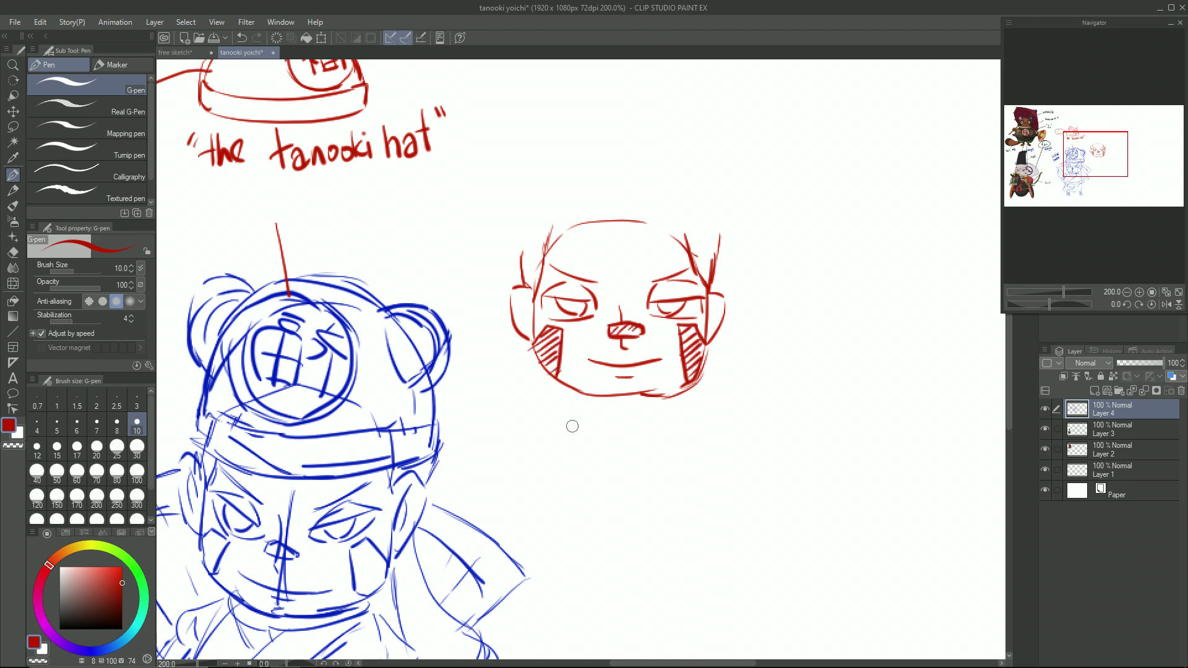
# Step: Label the red face sketch "tanooki face paint/patch"
pyautogui.moveTo(560, 418)
pyautogui.mouseDown()
pyautogui.moveTo(625, 432)
pyautogui.moveTo(721, 421)
pyautogui.moveTo(730, 427)
pyautogui.moveTo(607, 477)
pyautogui.moveTo(722, 459)
pyautogui.moveTo(736, 472)
pyautogui.mouseUp()
pyautogui.moveTo(739, 450); pyautogui.dragTo(737, 459)
pyautogui.moveTo(745, 448); pyautogui.dragTo(744, 456)
# Step: Point to the fan behind the character and write the note "yoichi's back fan replace with tanooki's fan"
pyautogui.moveTo(465, 434)
pyautogui.mouseDown()
pyautogui.moveTo(439, 390)
pyautogui.moveTo(595, 195)
pyautogui.mouseUp()
pyautogui.moveTo(597, 326)
pyautogui.mouseDown()
pyautogui.moveTo(753, 301)
pyautogui.moveTo(732, 338)
pyautogui.mouseUp()
pyautogui.hotkey('ctrl', 'z')
pyautogui.moveTo(756, 323)
pyautogui.mouseDown()
pyautogui.moveTo(643, 324)
pyautogui.moveTo(711, 309)
pyautogui.moveTo(609, 378)
pyautogui.moveTo(760, 350)
pyautogui.moveTo(610, 427)
pyautogui.moveTo(688, 417)
pyautogui.moveTo(750, 386)
pyautogui.moveTo(746, 397)
pyautogui.mouseUp()
pyautogui.moveTo(760, 390); pyautogui.dragTo(753, 405)
pyautogui.moveTo(627, 449); pyautogui.dragTo(619, 472)
pyautogui.moveTo(612, 466); pyautogui.dragTo(631, 460)
pyautogui.moveTo(648, 456); pyautogui.dragTo(668, 467)
# Step: Sketch a small red torso with a crossed robe collar below the fan note
pyautogui.moveTo(521, 511)
pyautogui.mouseDown()
pyautogui.moveTo(739, 299)
pyautogui.moveTo(742, 342)
pyautogui.moveTo(563, 266)
pyautogui.mouseUp()
pyautogui.moveTo(716, 293); pyautogui.dragTo(690, 336)
pyautogui.moveTo(739, 293); pyautogui.dragTo(696, 336)
pyautogui.moveTo(685, 288); pyautogui.dragTo(739, 289)
pyautogui.moveTo(685, 286); pyautogui.dragTo(663, 293)
pyautogui.moveTo(739, 288); pyautogui.dragTo(771, 309)
pyautogui.moveTo(664, 293)
pyautogui.mouseDown()
pyautogui.moveTo(654, 317)
pyautogui.moveTo(776, 312)
pyautogui.mouseUp()
# Step: Draw the wide curved belt, the front apron with its oval emblem and the leg lines on the red torso
pyautogui.moveTo(651, 319)
pyautogui.mouseDown()
pyautogui.moveTo(640, 329)
pyautogui.moveTo(793, 333)
pyautogui.mouseUp()
pyautogui.moveTo(651, 340); pyautogui.dragTo(705, 405)
pyautogui.moveTo(767, 351); pyautogui.dragTo(736, 405)
pyautogui.moveTo(736, 405); pyautogui.dragTo(696, 401)
pyautogui.moveTo(705, 355)
pyautogui.mouseDown()
pyautogui.moveTo(693, 359)
pyautogui.moveTo(747, 415)
pyautogui.mouseUp()
pyautogui.moveTo(769, 350); pyautogui.dragTo(765, 419)
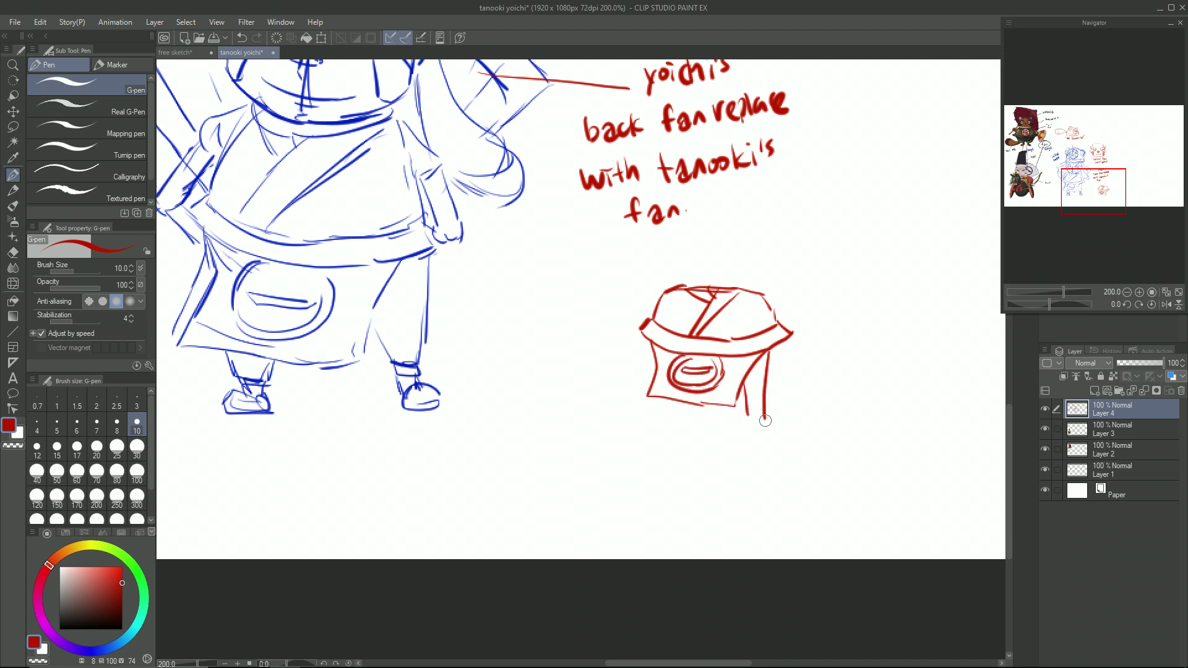
# Step: Finish the red body sketch's feet and side details, and label it "tanooki kettle belt." with a pointer line
pyautogui.moveTo(668, 401); pyautogui.dragTo(666, 428)
pyautogui.moveTo(685, 405); pyautogui.dragTo(688, 427)
pyautogui.moveTo(660, 433); pyautogui.dragTo(693, 433)
pyautogui.moveTo(648, 303); pyautogui.dragTo(653, 309)
pyautogui.moveTo(766, 294); pyautogui.dragTo(783, 303)
pyautogui.moveTo(783, 302); pyautogui.dragTo(774, 309)
pyautogui.moveTo(646, 308); pyautogui.dragTo(642, 327)
pyautogui.moveTo(640, 335); pyautogui.dragTo(650, 352)
pyautogui.moveTo(780, 305)
pyautogui.mouseDown()
pyautogui.moveTo(775, 352)
pyautogui.moveTo(852, 405)
pyautogui.moveTo(789, 435)
pyautogui.moveTo(905, 423)
pyautogui.mouseUp()
pyautogui.click(911, 437)
# Step: Pick up the sketch's blue colour and draw an umbrella handle at the blue character's waist
pyautogui.hotkey('ctrl', '-')
pyautogui.hotkey('ctrl', '-')
pyautogui.hotkey('ctrl', '-')
pyautogui.moveTo(680, 334); pyautogui.dragTo(713, 428)
pyautogui.moveTo(629, 323); pyautogui.dragTo(625, 299)
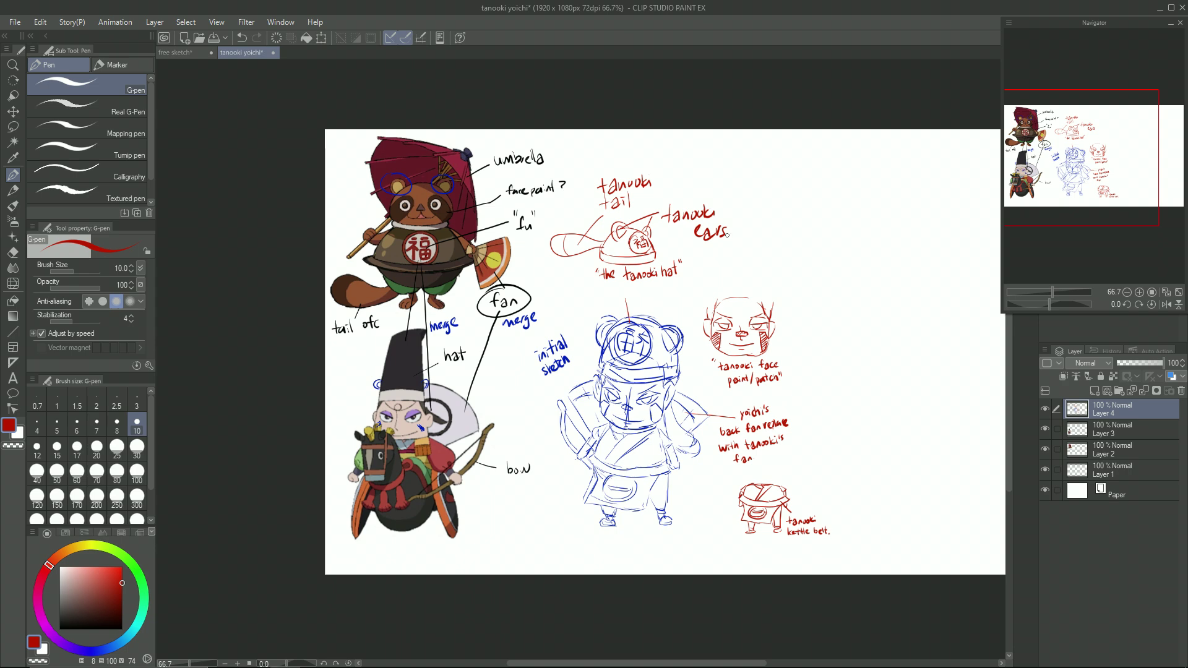
pyautogui.scroll(3, 660, 467)
pyautogui.rightClick(614, 347)
pyautogui.moveTo(639, 425); pyautogui.dragTo(660, 452)
pyautogui.moveTo(644, 411); pyautogui.dragTo(677, 442)
# Step: Sketch the closed umbrella's tapered body and tip slanting down from the waist, with a strap at the belt
pyautogui.moveTo(644, 466)
pyautogui.mouseDown()
pyautogui.moveTo(709, 527)
pyautogui.moveTo(689, 434)
pyautogui.moveTo(763, 588)
pyautogui.mouseUp()
pyautogui.moveTo(741, 521); pyautogui.dragTo(777, 580)
pyautogui.moveTo(764, 592); pyautogui.dragTo(788, 593)
pyautogui.moveTo(780, 604); pyautogui.dragTo(781, 584)
pyautogui.moveTo(661, 460); pyautogui.dragTo(754, 566)
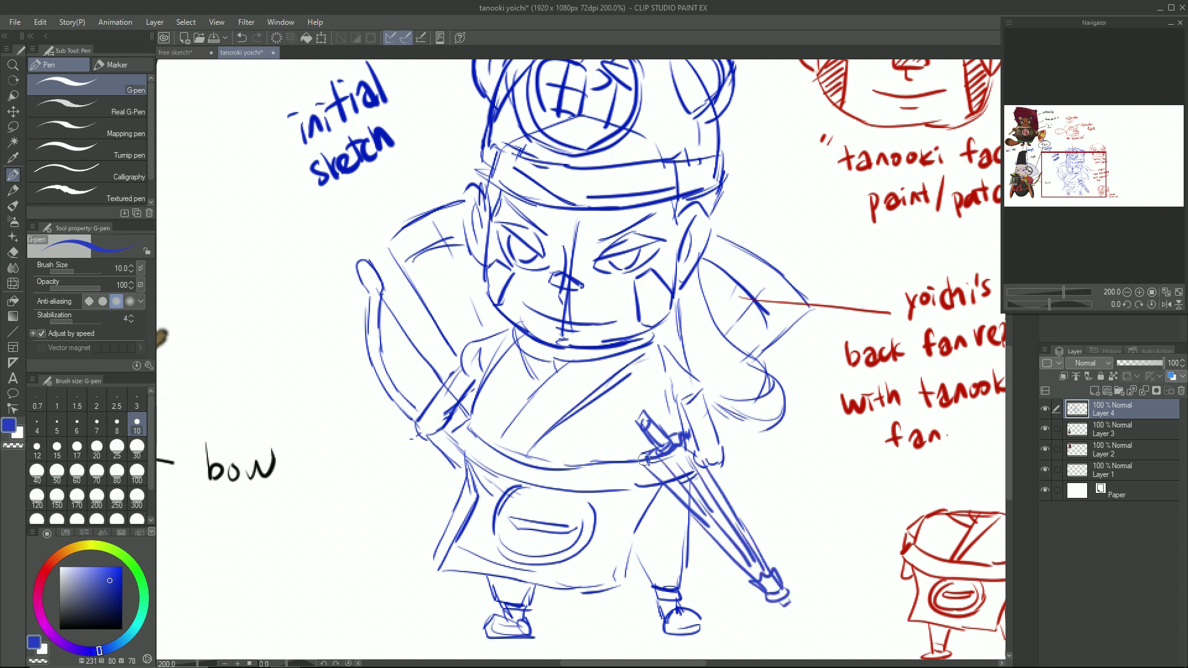
pyautogui.moveTo(641, 462); pyautogui.dragTo(657, 491)
pyautogui.moveTo(634, 461); pyautogui.dragTo(660, 494)
# Step: Draw a pointer line from the umbrella and annotate it "magnetic tanooki umbrella (defense)"
pyautogui.moveTo(739, 473); pyautogui.dragTo(555, 358)
pyautogui.moveTo(551, 412); pyautogui.dragTo(578, 372)
pyautogui.hotkey('ctrl', 'z')
pyautogui.moveTo(548, 446)
pyautogui.mouseDown()
pyautogui.moveTo(560, 576)
pyautogui.moveTo(562, 422)
pyautogui.mouseUp()
pyautogui.moveTo(441, 461); pyautogui.dragTo(665, 439)
pyautogui.moveTo(523, 478); pyautogui.dragTo(556, 495)
pyautogui.moveTo(544, 489); pyautogui.dragTo(640, 491)
pyautogui.moveTo(661, 468)
pyautogui.mouseDown()
pyautogui.moveTo(655, 494)
pyautogui.moveTo(767, 483)
pyautogui.moveTo(766, 504)
pyautogui.mouseUp()
# Step: Annotate the character's bow with the word "offence" and a pointer line
pyautogui.scroll(-2, 744, 394)
pyautogui.moveTo(428, 339); pyautogui.dragTo(425, 348)
pyautogui.moveTo(432, 347)
pyautogui.mouseDown()
pyautogui.moveTo(450, 328)
pyautogui.moveTo(483, 333)
pyautogui.mouseUp()
pyautogui.moveTo(698, 194); pyautogui.dragTo(704, 367)
pyautogui.hotkey('ctrl', '-')
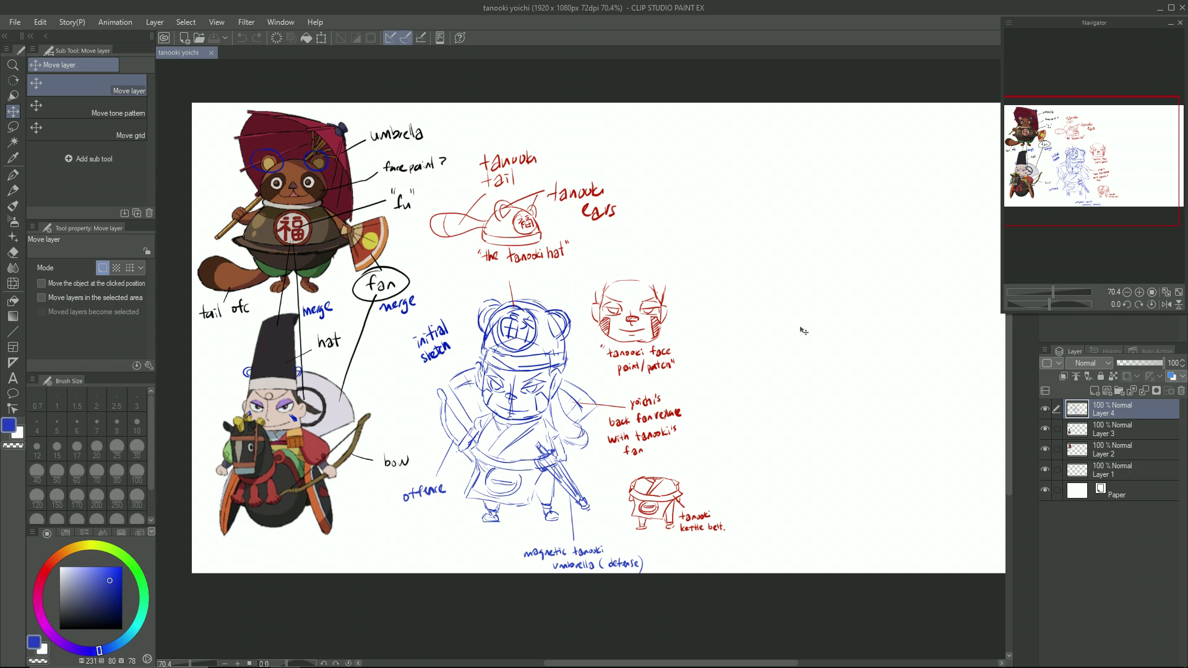
# Step: Start a new, larger character sketch in the blank canvas area with a rough blue round head using the G-pen
pyautogui.moveTo(768, 325); pyautogui.dragTo(631, 320)
pyautogui.press('p')
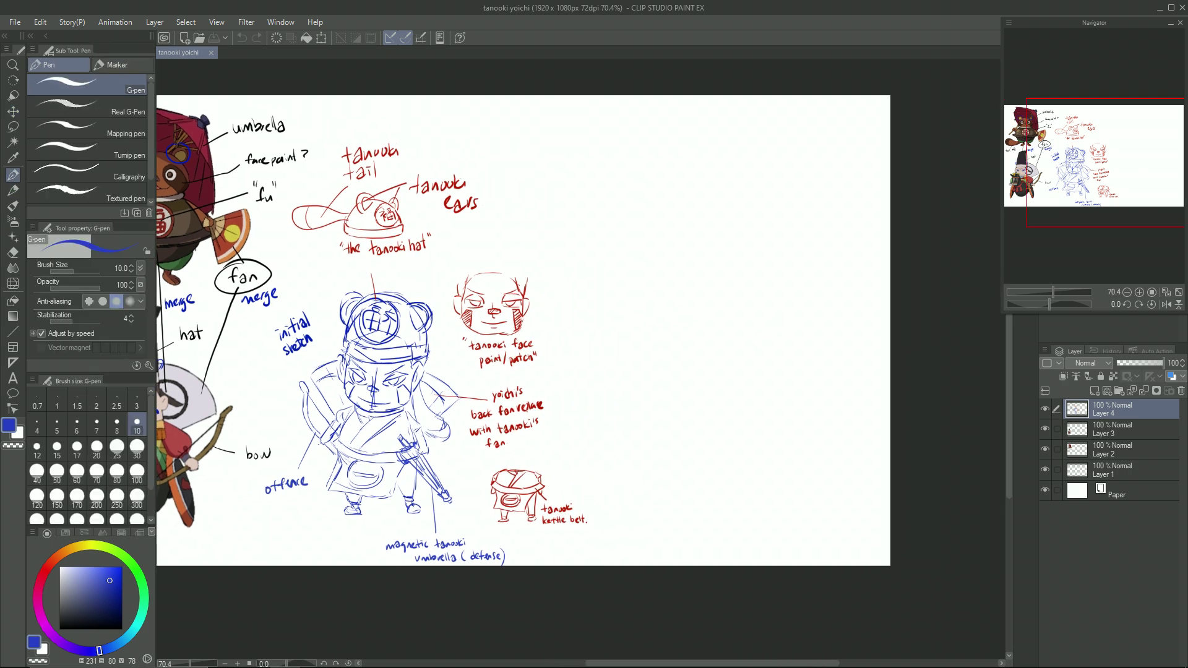
pyautogui.click(8, 195)
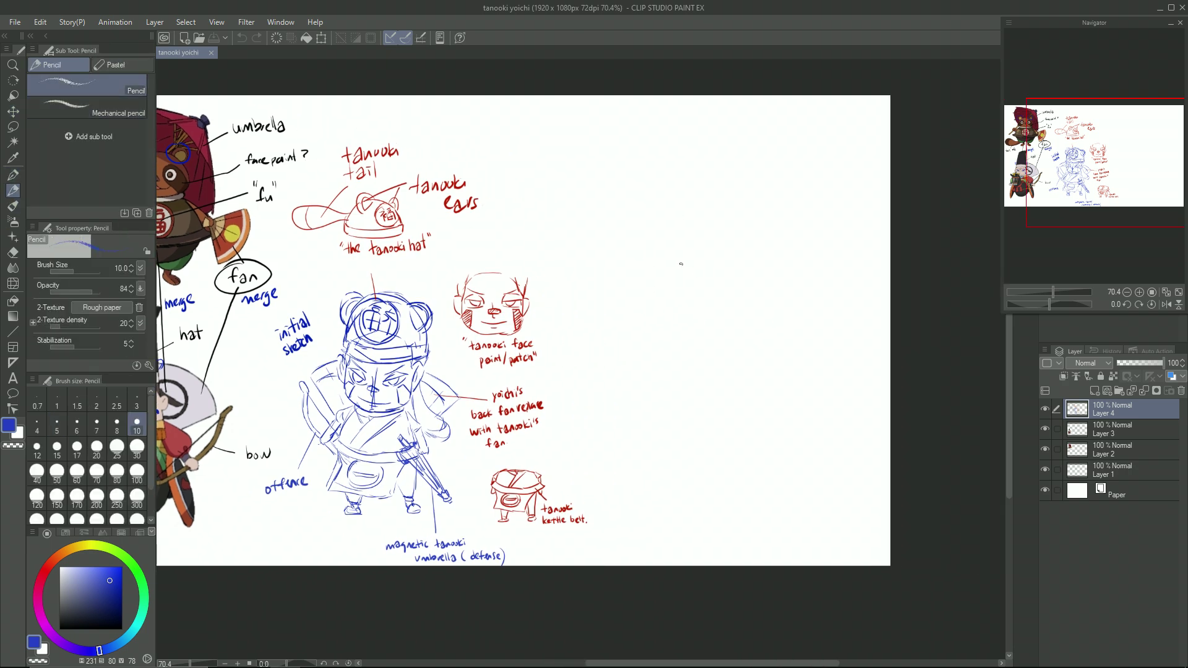
pyautogui.moveTo(677, 232); pyautogui.dragTo(645, 318)
pyautogui.press('p')
pyautogui.moveTo(671, 236); pyautogui.dragTo(653, 334)
pyautogui.moveTo(652, 255); pyautogui.dragTo(693, 237)
pyautogui.moveTo(744, 265); pyautogui.dragTo(732, 325)
pyautogui.moveTo(715, 360); pyautogui.dragTo(661, 337)
pyautogui.moveTo(676, 240); pyautogui.dragTo(769, 265)
pyautogui.moveTo(773, 287); pyautogui.dragTo(753, 339)
pyautogui.moveTo(700, 361); pyautogui.dragTo(679, 234)
# Step: Add facial guidelines, a curved hat brim and a domed hat outline to the new head
pyautogui.moveTo(643, 301); pyautogui.dragTo(769, 284)
pyautogui.moveTo(693, 292); pyautogui.dragTo(756, 302)
pyautogui.moveTo(704, 248); pyautogui.dragTo(709, 346)
pyautogui.moveTo(645, 260); pyautogui.dragTo(766, 254)
pyautogui.moveTo(658, 197); pyautogui.dragTo(712, 170)
pyautogui.moveTo(738, 188); pyautogui.dragTo(764, 253)
pyautogui.moveTo(639, 267); pyautogui.dragTo(761, 262)
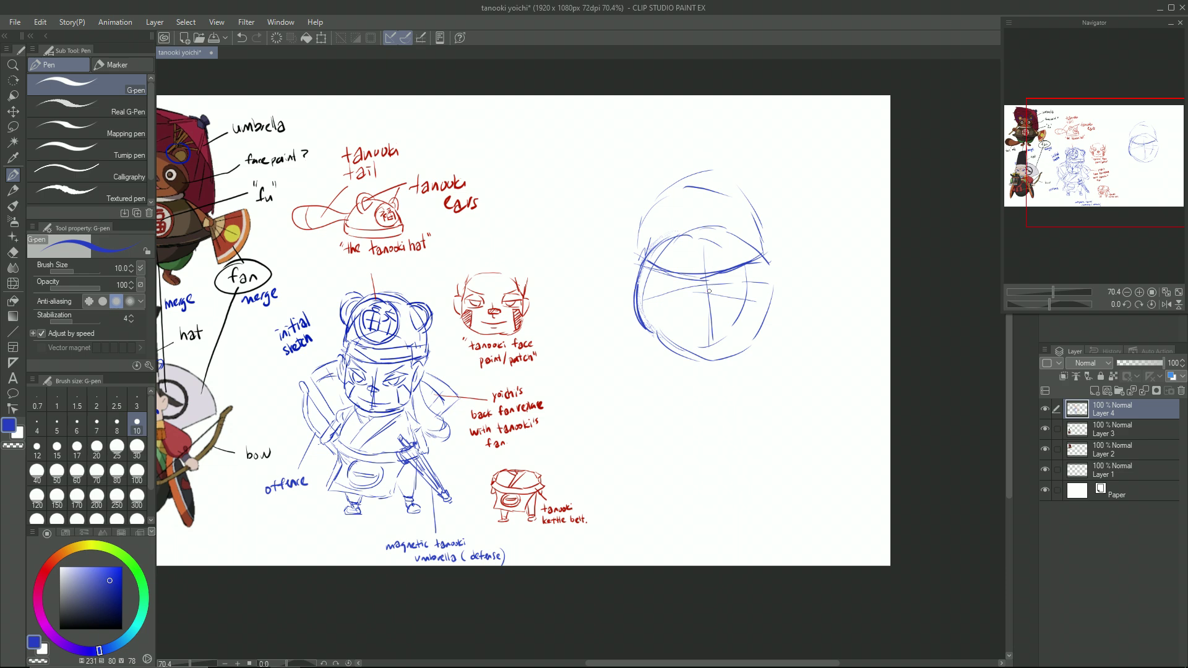
# Step: Sketch the shoulder line and rounded hand shapes on either side of the new head
pyautogui.scroll(1, 718, 290)
pyautogui.moveTo(688, 351); pyautogui.dragTo(601, 249)
pyautogui.moveTo(523, 277); pyautogui.dragTo(600, 272)
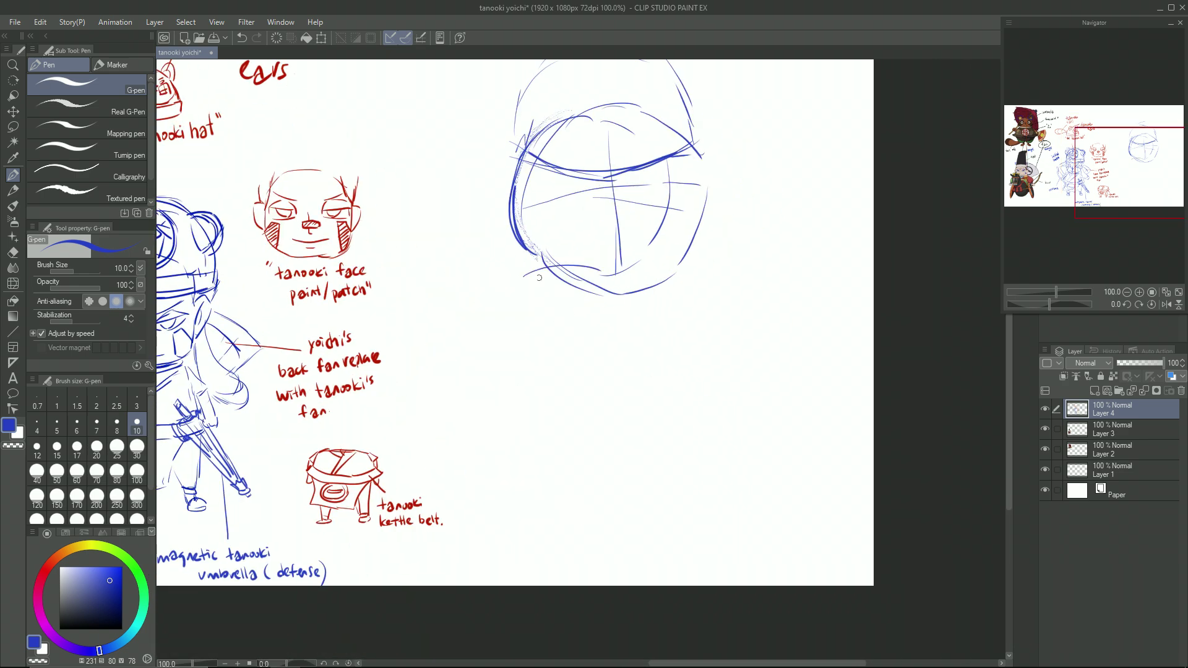
pyautogui.moveTo(537, 273)
pyautogui.mouseDown()
pyautogui.moveTo(507, 302)
pyautogui.moveTo(534, 296)
pyautogui.mouseUp()
pyautogui.moveTo(746, 249); pyautogui.dragTo(772, 246)
# Step: Draw the upper and lower limbs of a tall curved bow extending from the raised fist
pyautogui.moveTo(719, 123); pyautogui.dragTo(715, 151)
pyautogui.moveTo(717, 145)
pyautogui.mouseDown()
pyautogui.moveTo(768, 213)
pyautogui.moveTo(755, 227)
pyautogui.mouseUp()
pyautogui.moveTo(761, 192); pyautogui.dragTo(769, 227)
pyautogui.moveTo(759, 291)
pyautogui.mouseDown()
pyautogui.moveTo(736, 376)
pyautogui.moveTo(747, 395)
pyautogui.mouseUp()
pyautogui.moveTo(767, 290); pyautogui.dragTo(751, 392)
# Step: Rough in the headband lines across the forehead and the brow and side contours of the new head
pyautogui.moveTo(564, 181); pyautogui.dragTo(676, 152)
pyautogui.moveTo(574, 122); pyautogui.dragTo(661, 160)
pyautogui.moveTo(666, 186); pyautogui.dragTo(707, 170)
pyautogui.moveTo(523, 133); pyautogui.dragTo(559, 117)
pyautogui.moveTo(519, 148); pyautogui.dragTo(605, 141)
pyautogui.moveTo(564, 180); pyautogui.dragTo(558, 215)
pyautogui.moveTo(518, 141); pyautogui.dragTo(510, 235)
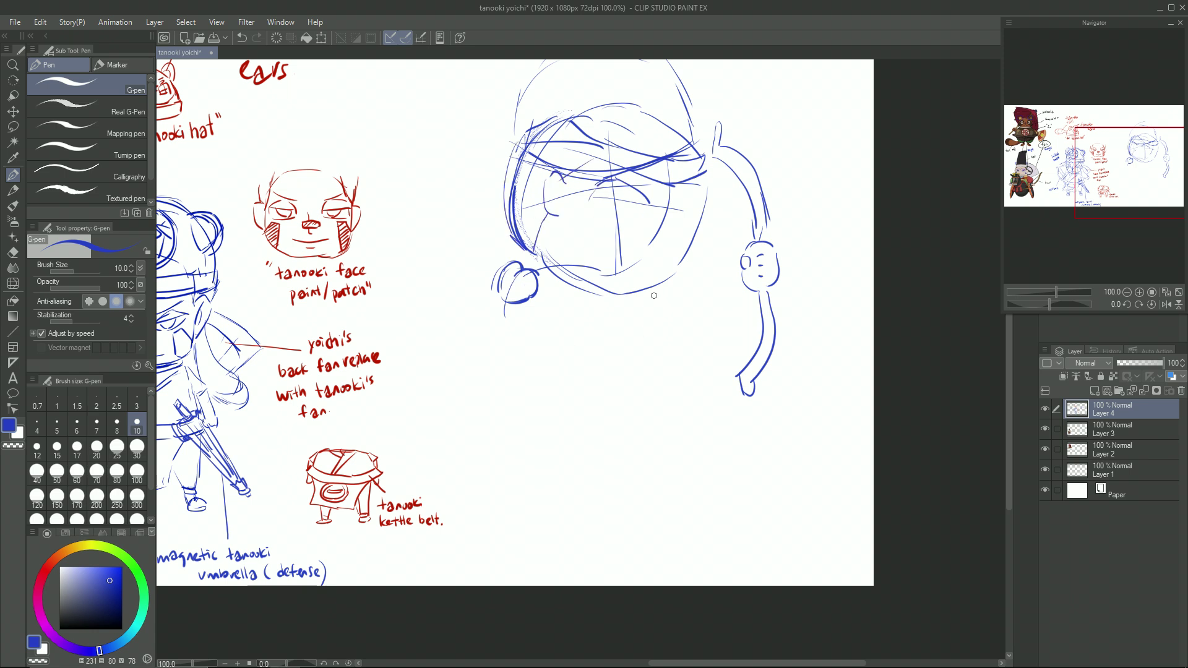
# Step: Sketch the torso below the head with a curved belt at the waist, plus the rear leg and its rounded shoe
pyautogui.rightClick(504, 312)
pyautogui.rightClick(535, 282)
pyautogui.moveTo(504, 313); pyautogui.dragTo(497, 333)
pyautogui.moveTo(497, 333); pyautogui.dragTo(562, 345)
pyautogui.moveTo(561, 343)
pyautogui.mouseDown()
pyautogui.moveTo(660, 372)
pyautogui.moveTo(647, 358)
pyautogui.mouseUp()
pyautogui.moveTo(497, 328)
pyautogui.mouseDown()
pyautogui.moveTo(486, 344)
pyautogui.moveTo(560, 384)
pyautogui.mouseUp()
pyautogui.moveTo(570, 379); pyautogui.dragTo(666, 377)
pyautogui.moveTo(495, 326)
pyautogui.mouseDown()
pyautogui.moveTo(530, 377)
pyautogui.moveTo(494, 446)
pyautogui.mouseUp()
pyautogui.moveTo(543, 386)
pyautogui.mouseDown()
pyautogui.moveTo(523, 441)
pyautogui.moveTo(472, 470)
pyautogui.mouseUp()
pyautogui.moveTo(489, 457); pyautogui.dragTo(501, 382)
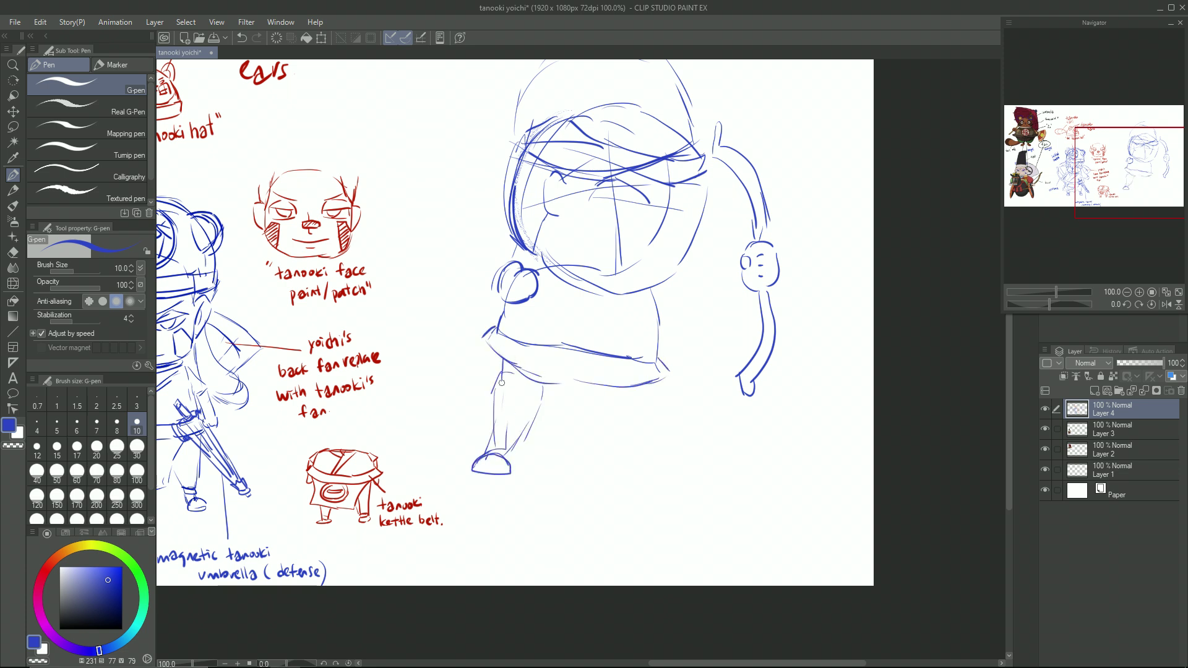
pyautogui.moveTo(637, 387); pyautogui.dragTo(625, 458)
pyautogui.moveTo(590, 426); pyautogui.dragTo(605, 461)
pyautogui.moveTo(631, 395); pyautogui.dragTo(664, 426)
pyautogui.moveTo(643, 414); pyautogui.dragTo(625, 451)
pyautogui.moveTo(640, 389); pyautogui.dragTo(667, 423)
pyautogui.moveTo(666, 427); pyautogui.dragTo(637, 452)
pyautogui.moveTo(615, 459); pyautogui.dragTo(650, 454)
pyautogui.hotkey('ctrl', 'z')
pyautogui.hotkey('ctrl', 'z')
pyautogui.hotkey('ctrl', 'z')
pyautogui.hotkey('ctrl', 'z')
pyautogui.hotkey('ctrl', 'z')
pyautogui.hotkey('ctrl', 'z')
pyautogui.hotkey('ctrl', 'z')
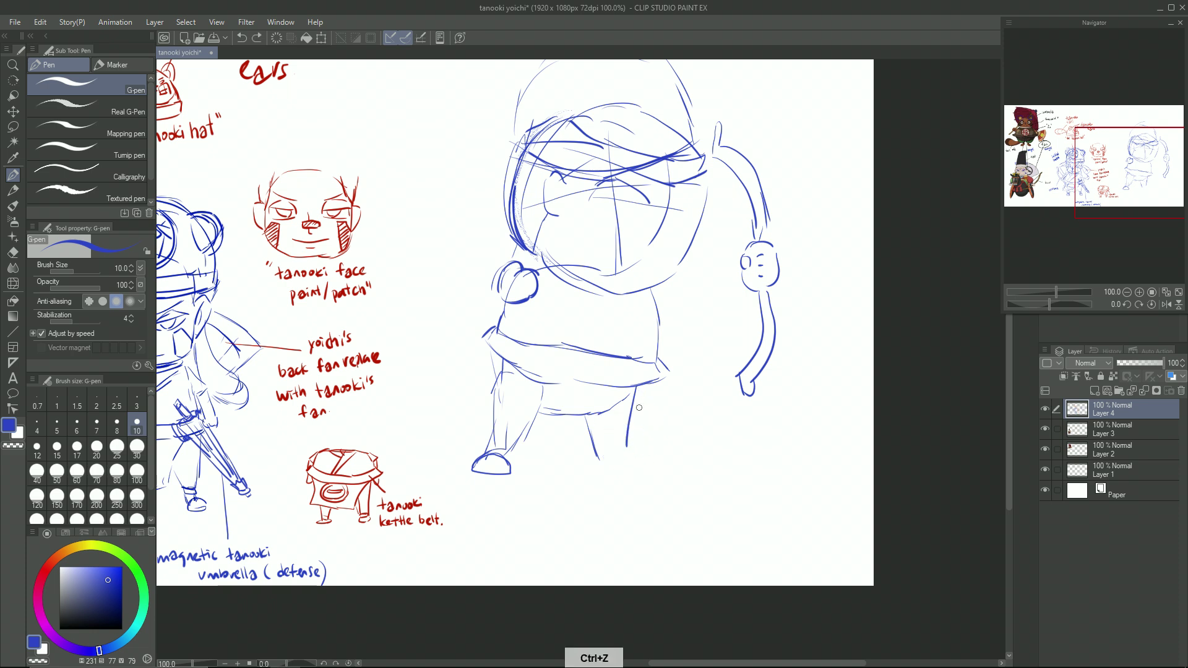
# Step: Sketch the front leg and its shoe beneath the belt
pyautogui.moveTo(643, 387); pyautogui.dragTo(651, 472)
pyautogui.moveTo(597, 416); pyautogui.dragTo(632, 461)
pyautogui.moveTo(632, 460); pyautogui.dragTo(666, 463)
# Step: Draw the bowstring pulled back from both bow tips to the rear hand and an arrow shaft passing through the bow fist
pyautogui.moveTo(708, 162); pyautogui.dragTo(538, 253)
pyautogui.moveTo(529, 300); pyautogui.dragTo(742, 371)
pyautogui.moveTo(746, 365); pyautogui.dragTo(757, 377)
pyautogui.moveTo(537, 283); pyautogui.dragTo(795, 264)
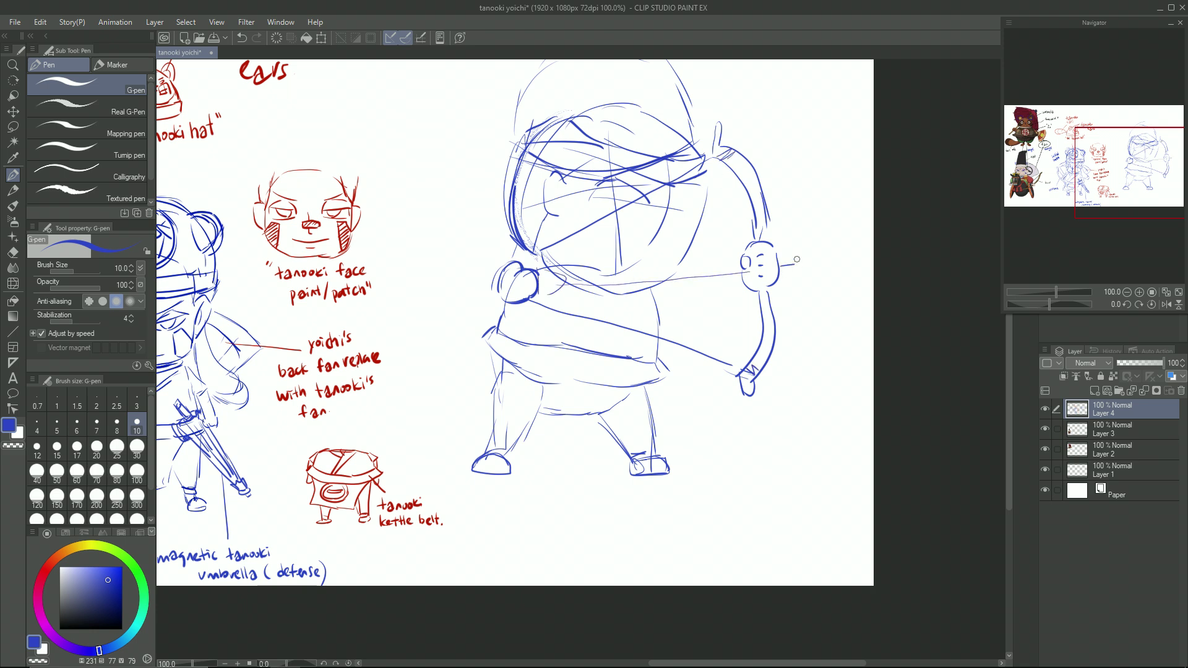
# Step: Lasso the string-pulling hand, reposition it closer to the chin and clear the selection
pyautogui.press('m')
pyautogui.moveTo(513, 248)
pyautogui.mouseDown()
pyautogui.moveTo(534, 252)
pyautogui.moveTo(564, 299)
pyautogui.moveTo(586, 260)
pyautogui.moveTo(570, 262)
pyautogui.mouseUp()
pyautogui.hotkey('ctrl', 't')
pyautogui.click(556, 346)
pyautogui.hotkey('ctrl', 'd')
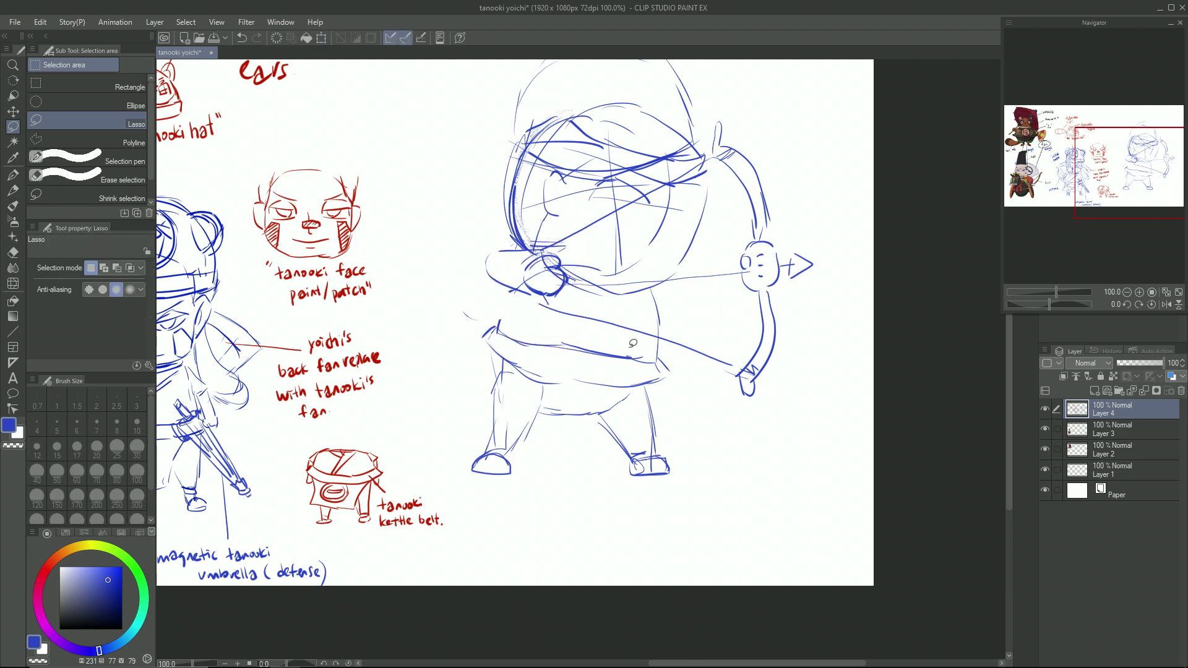
# Step: Sketch the closed umbrella at the hip, the large fan behind the back and the flared robe skirt around the legs
pyautogui.press('p')
pyautogui.moveTo(648, 352); pyautogui.dragTo(668, 434)
pyautogui.moveTo(500, 167)
pyautogui.mouseDown()
pyautogui.moveTo(402, 269)
pyautogui.moveTo(494, 334)
pyautogui.moveTo(461, 441)
pyautogui.moveTo(590, 456)
pyautogui.mouseUp()
pyautogui.moveTo(657, 389); pyautogui.dragTo(613, 450)
pyautogui.moveTo(490, 365); pyautogui.dragTo(472, 432)
pyautogui.moveTo(497, 453); pyautogui.dragTo(548, 440)
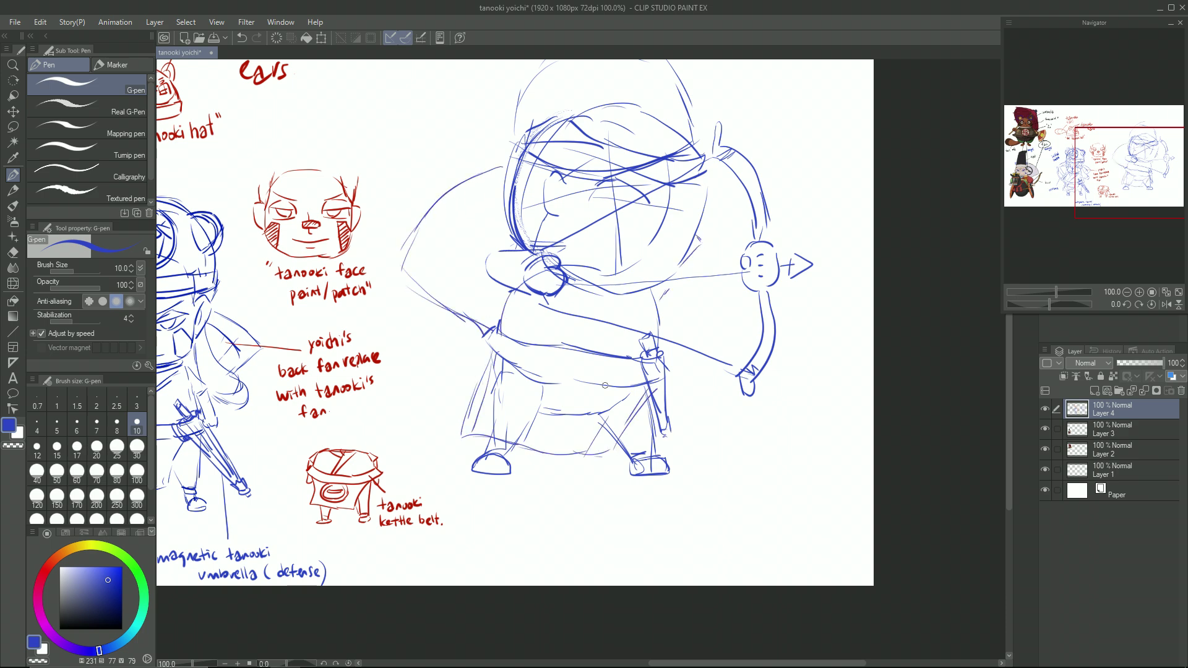
# Step: Sketch the outstretched arm with its sleeve reaching the bow fist and the crossed robe collar on the chest
pyautogui.moveTo(657, 279); pyautogui.dragTo(743, 256)
pyautogui.moveTo(662, 311); pyautogui.dragTo(741, 295)
pyautogui.moveTo(745, 254); pyautogui.dragTo(754, 296)
pyautogui.moveTo(583, 284); pyautogui.dragTo(604, 303)
pyautogui.moveTo(582, 287)
pyautogui.mouseDown()
pyautogui.moveTo(617, 303)
pyautogui.moveTo(605, 323)
pyautogui.mouseUp()
pyautogui.moveTo(599, 314)
pyautogui.mouseDown()
pyautogui.moveTo(669, 276)
pyautogui.moveTo(630, 305)
pyautogui.mouseUp()
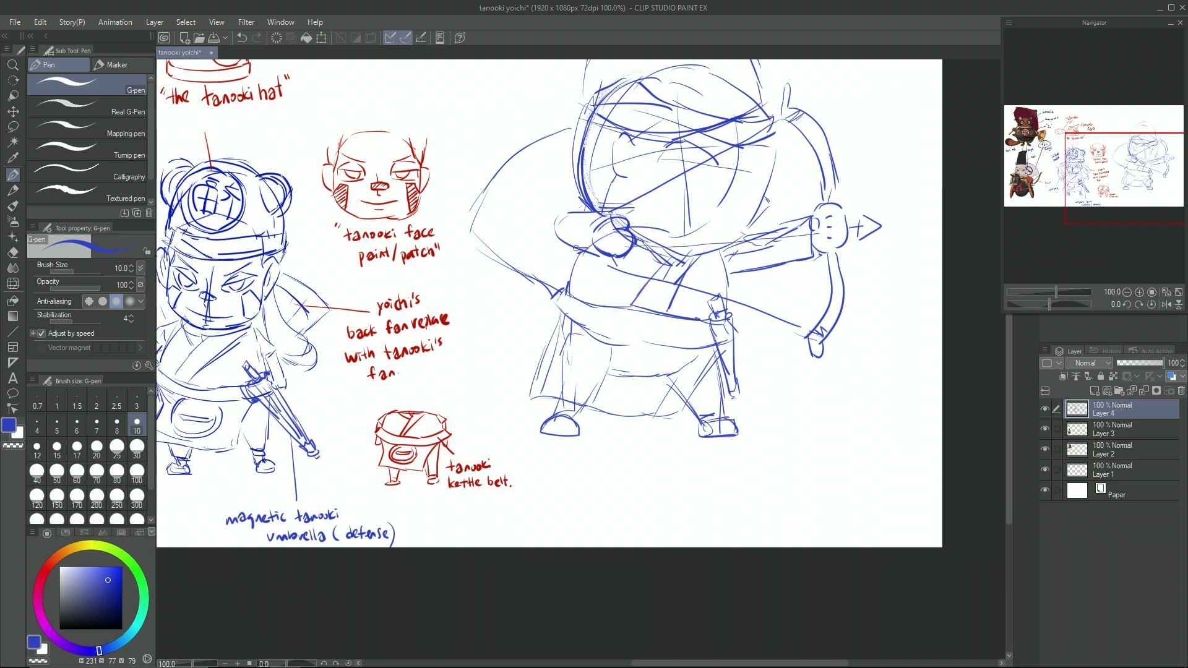
pyautogui.moveTo(750, 238); pyautogui.dragTo(750, 274)
pyautogui.moveTo(750, 240); pyautogui.dragTo(810, 224)
pyautogui.moveTo(753, 269); pyautogui.dragTo(818, 252)
# Step: Sketch round tanooki ears on both sides of the hat and reinforce the hat's crown and rear edge
pyautogui.moveTo(668, 161); pyautogui.dragTo(637, 267)
pyautogui.moveTo(561, 135)
pyautogui.mouseDown()
pyautogui.moveTo(634, 125)
pyautogui.moveTo(600, 172)
pyautogui.mouseUp()
pyautogui.moveTo(578, 139); pyautogui.dragTo(625, 145)
pyautogui.moveTo(723, 152); pyautogui.dragTo(731, 212)
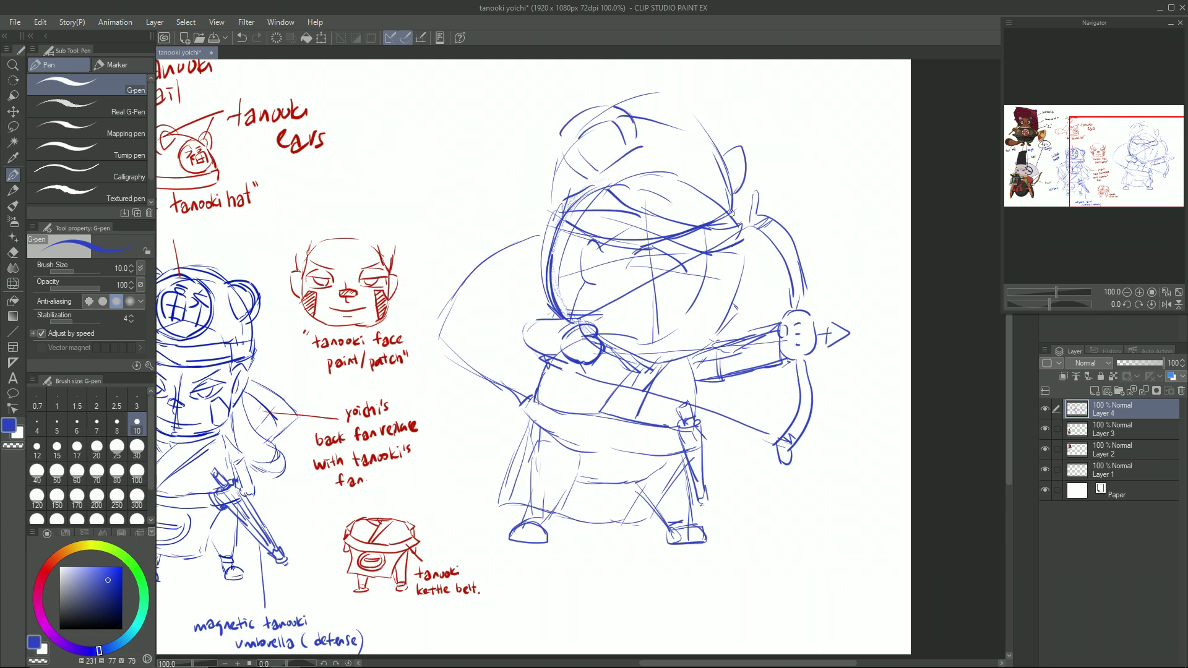
pyautogui.moveTo(717, 148); pyautogui.dragTo(739, 213)
pyautogui.moveTo(634, 110); pyautogui.dragTo(705, 126)
pyautogui.moveTo(579, 176); pyautogui.dragTo(541, 219)
# Step: Sketch the tanooki tail trailing from the back of the hat and the circled 福 emblem on its front
pyautogui.moveTo(560, 159); pyautogui.dragTo(485, 202)
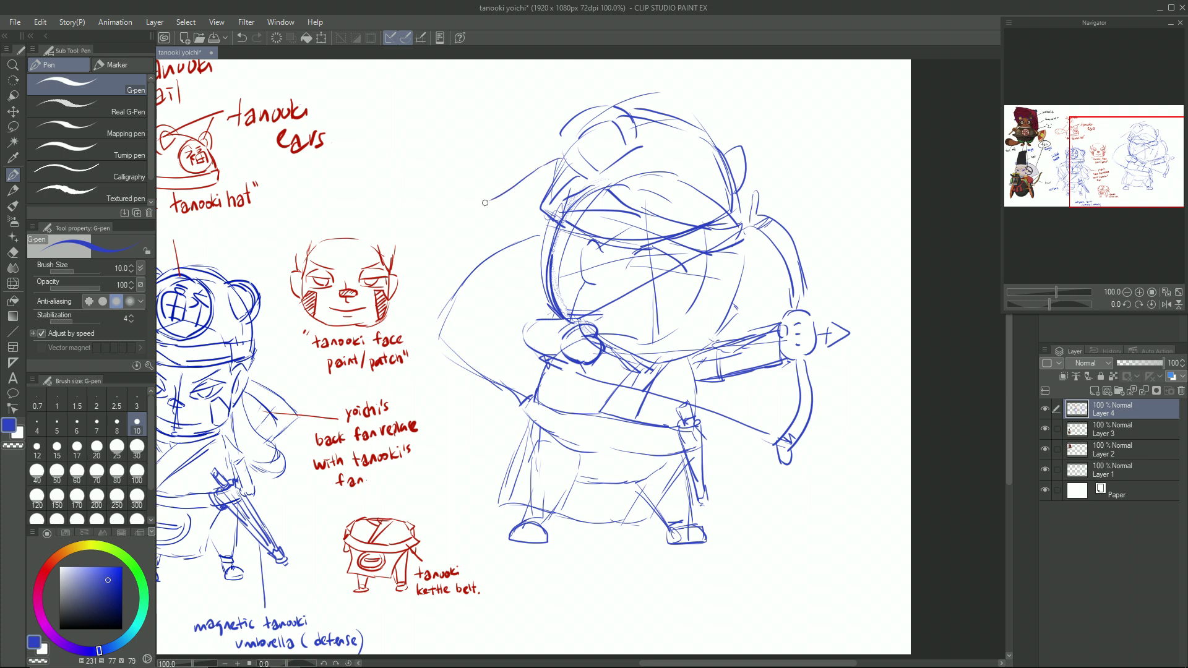
pyautogui.moveTo(560, 172); pyautogui.dragTo(489, 202)
pyautogui.moveTo(492, 197); pyautogui.dragTo(486, 234)
pyautogui.moveTo(676, 208); pyautogui.dragTo(708, 138)
pyautogui.moveTo(692, 137)
pyautogui.mouseDown()
pyautogui.moveTo(667, 184)
pyautogui.moveTo(681, 191)
pyautogui.mouseUp()
pyautogui.moveTo(683, 160); pyautogui.dragTo(709, 189)
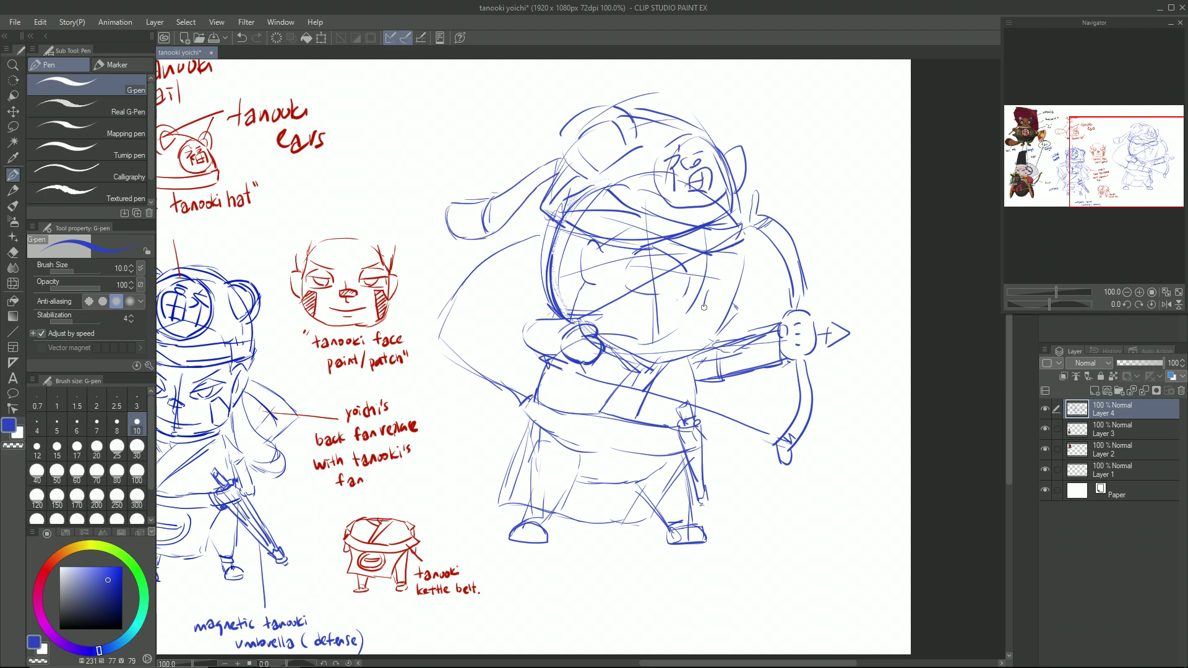
# Step: Rough in the face-paint marks on the cheek and strengthen the belt lines near the umbrella
pyautogui.moveTo(742, 256); pyautogui.dragTo(711, 284)
pyautogui.moveTo(696, 278); pyautogui.dragTo(672, 235)
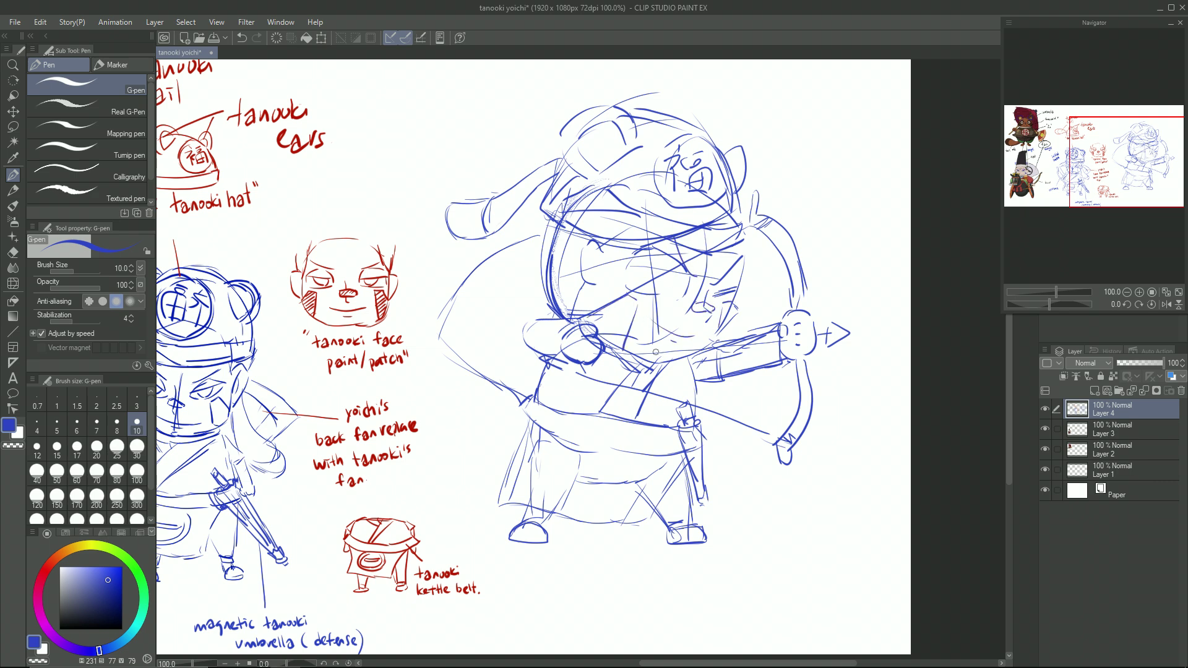
pyautogui.moveTo(561, 435); pyautogui.dragTo(662, 451)
pyautogui.moveTo(701, 424); pyautogui.dragTo(713, 439)
# Step: Add a new layer above the sketch and duplicate Layer 4
pyautogui.click(1096, 392)
pyautogui.click(1103, 427)
pyautogui.rightClick(1105, 424)
pyautogui.click(1092, 181)
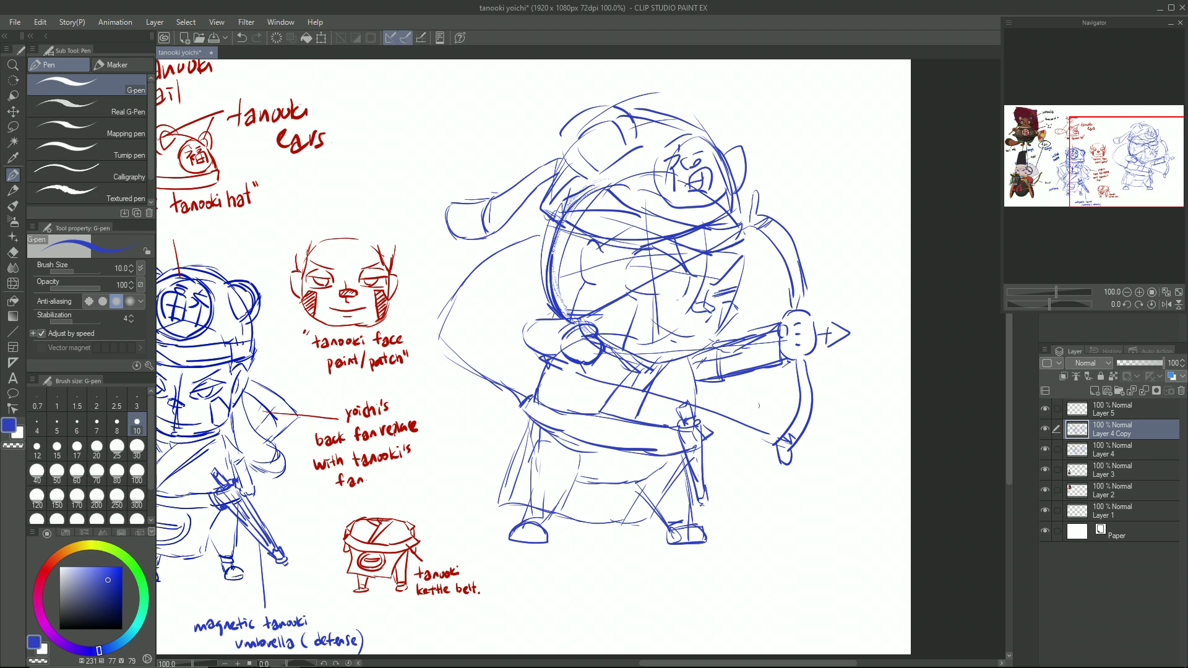
# Step: Erase the notes and small sketches from Layer 4 so that it holds only the large character sketch
pyautogui.press('e')
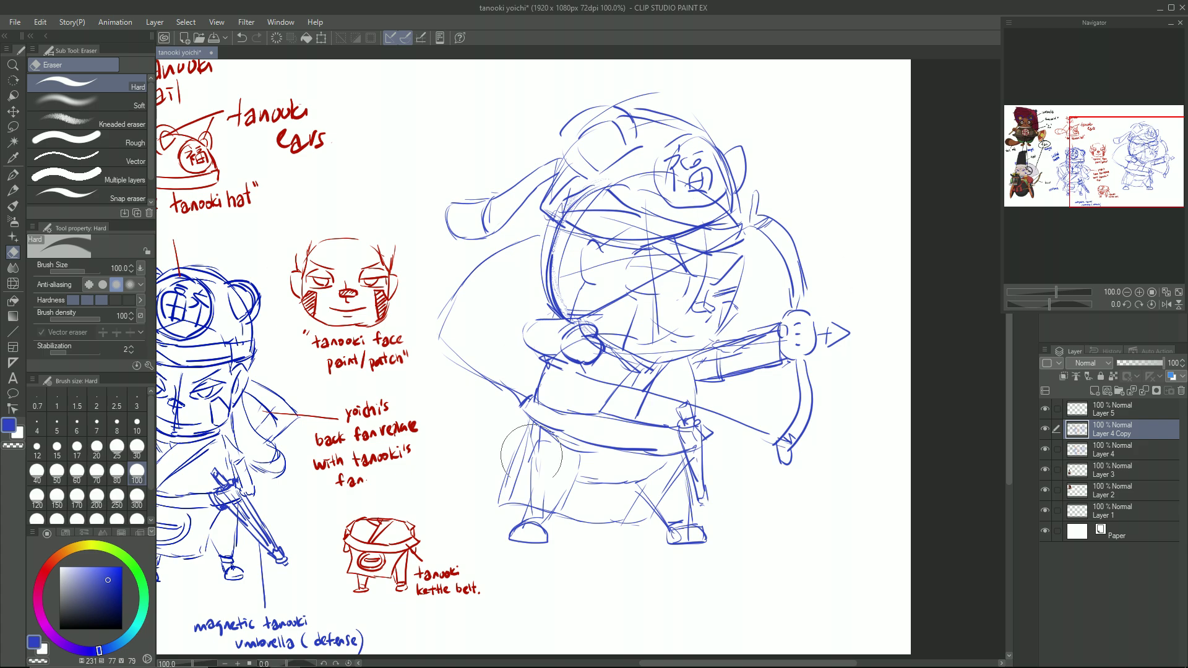
pyautogui.click(1079, 410)
pyautogui.moveTo(399, 326); pyautogui.dragTo(720, 362)
pyautogui.scroll(-1, 719, 362)
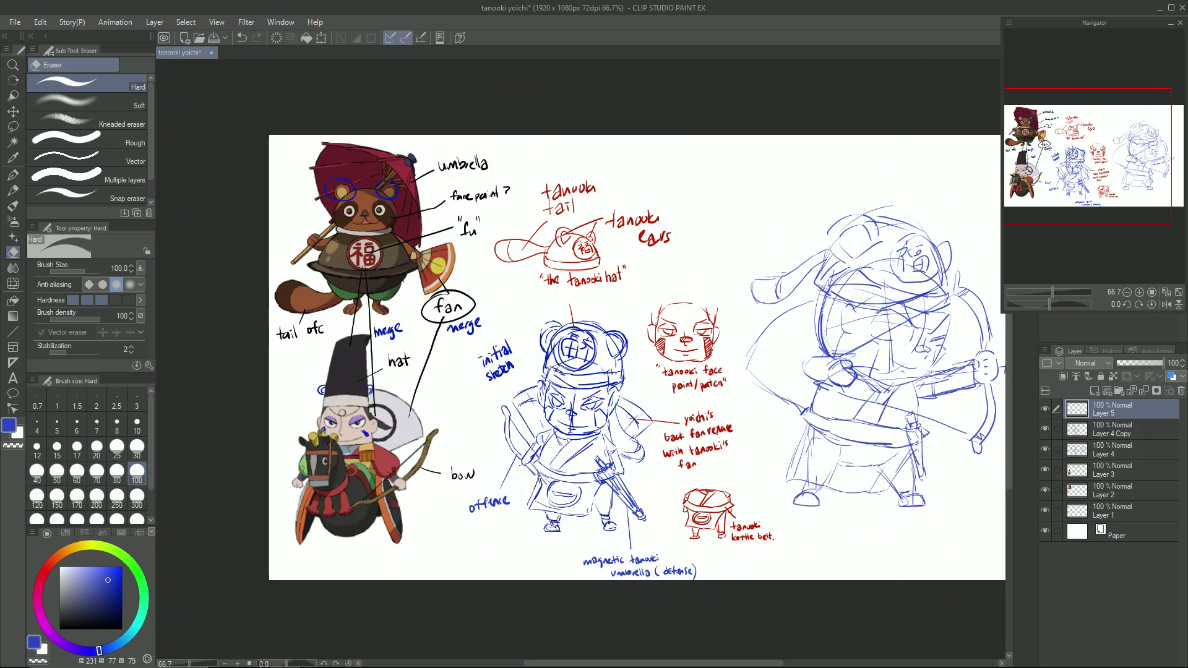
pyautogui.click(1111, 429)
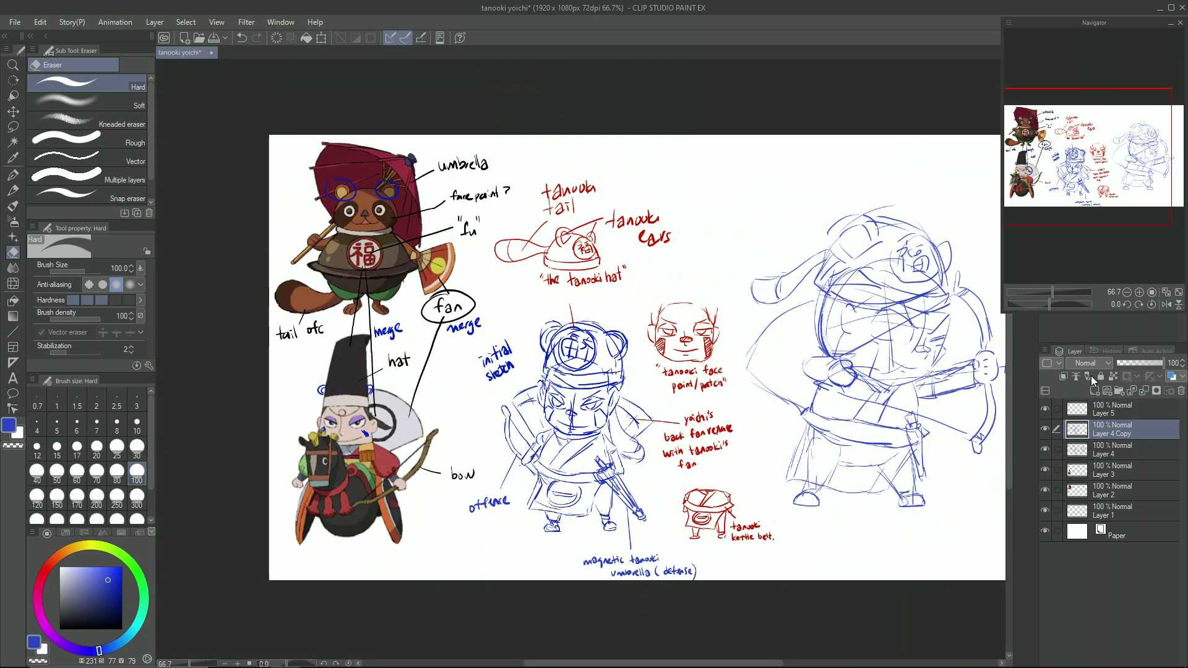
pyautogui.click(1109, 451)
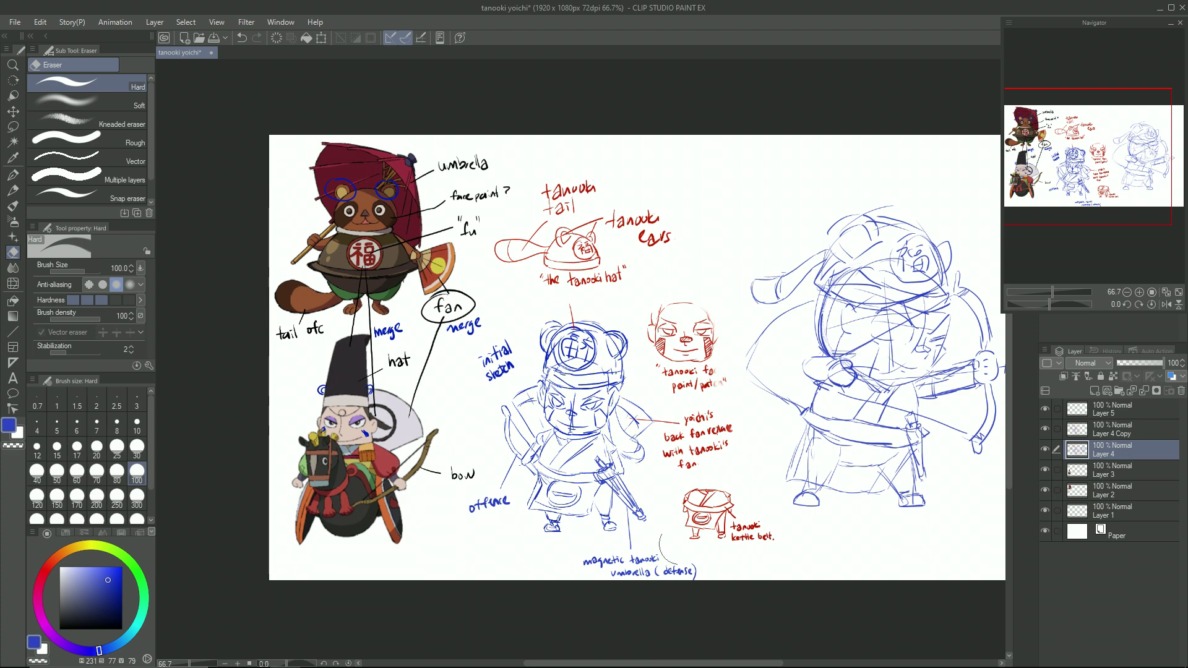
# Step: Lower Layer 4's opacity to 16% and move it above its copy in the layer order
pyautogui.click(1107, 429)
pyautogui.moveTo(1161, 363); pyautogui.dragTo(1123, 363)
pyautogui.click(1162, 363)
pyautogui.click(1123, 450)
pyautogui.moveTo(1124, 450); pyautogui.dragTo(1121, 418)
pyautogui.click(1118, 406)
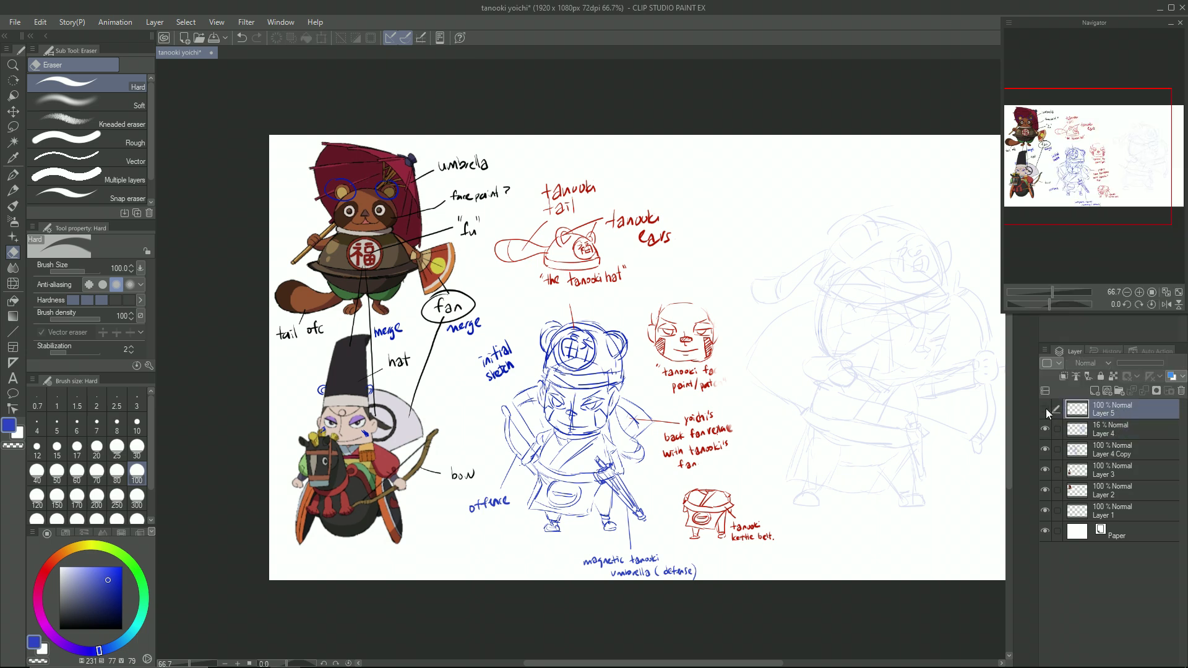
# Step: Create a new vector layer on top and set the eraser to size 80 with stabilization 21
pyautogui.click(1106, 390)
pyautogui.click(116, 473)
pyautogui.click(86, 353)
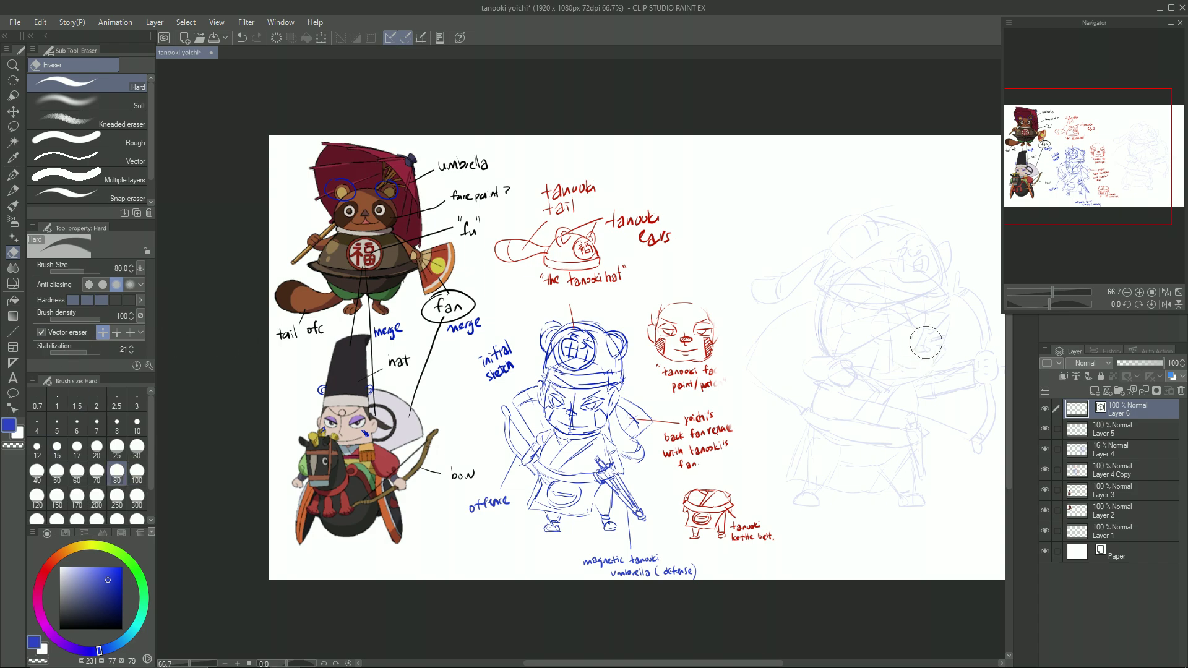
# Step: Ink the far cheek line, the ear, the sideburn and the pointed hair edges over the faded sketch with the G-pen
pyautogui.hotkey('ctrl', '+')
pyautogui.hotkey('ctrl', '+')
pyautogui.hotkey('ctrl', '+')
pyautogui.hotkey('ctrl', '-')
pyautogui.moveTo(822, 297); pyautogui.dragTo(618, 351)
pyautogui.press('p')
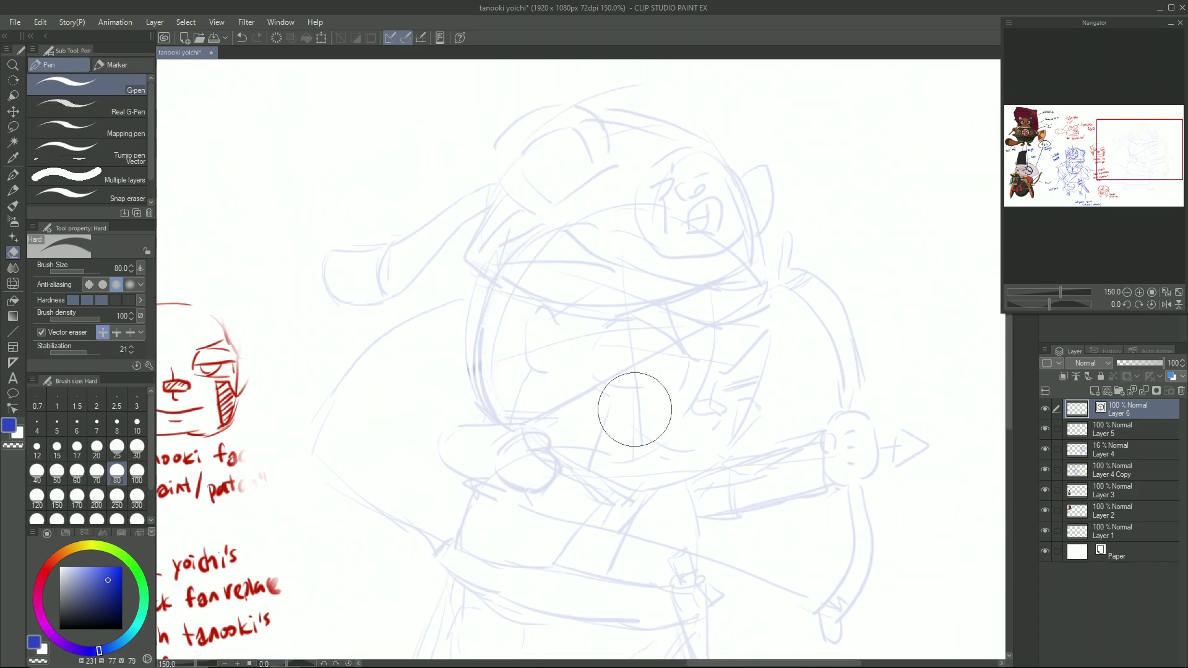
pyautogui.moveTo(768, 343); pyautogui.dragTo(749, 411)
pyautogui.moveTo(548, 314); pyautogui.dragTo(508, 323)
pyautogui.moveTo(506, 327); pyautogui.dragTo(538, 365)
pyautogui.moveTo(537, 336); pyautogui.dragTo(514, 411)
pyautogui.moveTo(609, 292); pyautogui.dragTo(567, 342)
pyautogui.moveTo(546, 313); pyautogui.dragTo(571, 338)
pyautogui.moveTo(473, 273)
pyautogui.mouseDown()
pyautogui.moveTo(440, 328)
pyautogui.moveTo(507, 416)
pyautogui.mouseUp()
# Step: Ink the hat's crown, its thick curved brim and both tanooki ears
pyautogui.moveTo(597, 111)
pyautogui.mouseDown()
pyautogui.moveTo(705, 145)
pyautogui.moveTo(769, 280)
pyautogui.moveTo(770, 337)
pyautogui.mouseUp()
pyautogui.moveTo(493, 183)
pyautogui.mouseDown()
pyautogui.moveTo(596, 290)
pyautogui.moveTo(771, 337)
pyautogui.moveTo(550, 211)
pyautogui.moveTo(691, 288)
pyautogui.moveTo(770, 296)
pyautogui.mouseUp()
pyautogui.moveTo(611, 138)
pyautogui.mouseDown()
pyautogui.moveTo(525, 165)
pyautogui.moveTo(599, 129)
pyautogui.mouseUp()
pyautogui.hotkey('ctrl', 'z')
pyautogui.moveTo(533, 163); pyautogui.dragTo(602, 136)
pyautogui.moveTo(743, 179); pyautogui.dragTo(766, 236)
# Step: Ink the circular emblem on the hat front with the 福 character inside
pyautogui.moveTo(696, 143)
pyautogui.mouseDown()
pyautogui.moveTo(750, 247)
pyautogui.moveTo(755, 220)
pyautogui.mouseUp()
pyautogui.moveTo(659, 168); pyautogui.dragTo(672, 183)
pyautogui.moveTo(662, 197)
pyautogui.mouseDown()
pyautogui.moveTo(656, 211)
pyautogui.moveTo(685, 221)
pyautogui.moveTo(653, 215)
pyautogui.mouseUp()
pyautogui.moveTo(664, 199); pyautogui.dragTo(678, 246)
pyautogui.moveTo(697, 173); pyautogui.dragTo(699, 186)
pyautogui.moveTo(697, 174)
pyautogui.mouseDown()
pyautogui.moveTo(712, 185)
pyautogui.moveTo(696, 236)
pyautogui.mouseUp()
pyautogui.moveTo(696, 193); pyautogui.dragTo(733, 234)
pyautogui.moveTo(698, 236)
pyautogui.mouseDown()
pyautogui.moveTo(717, 234)
pyautogui.moveTo(724, 214)
pyautogui.mouseUp()
pyautogui.moveTo(699, 220); pyautogui.dragTo(709, 234)
pyautogui.moveTo(711, 217); pyautogui.dragTo(715, 223)
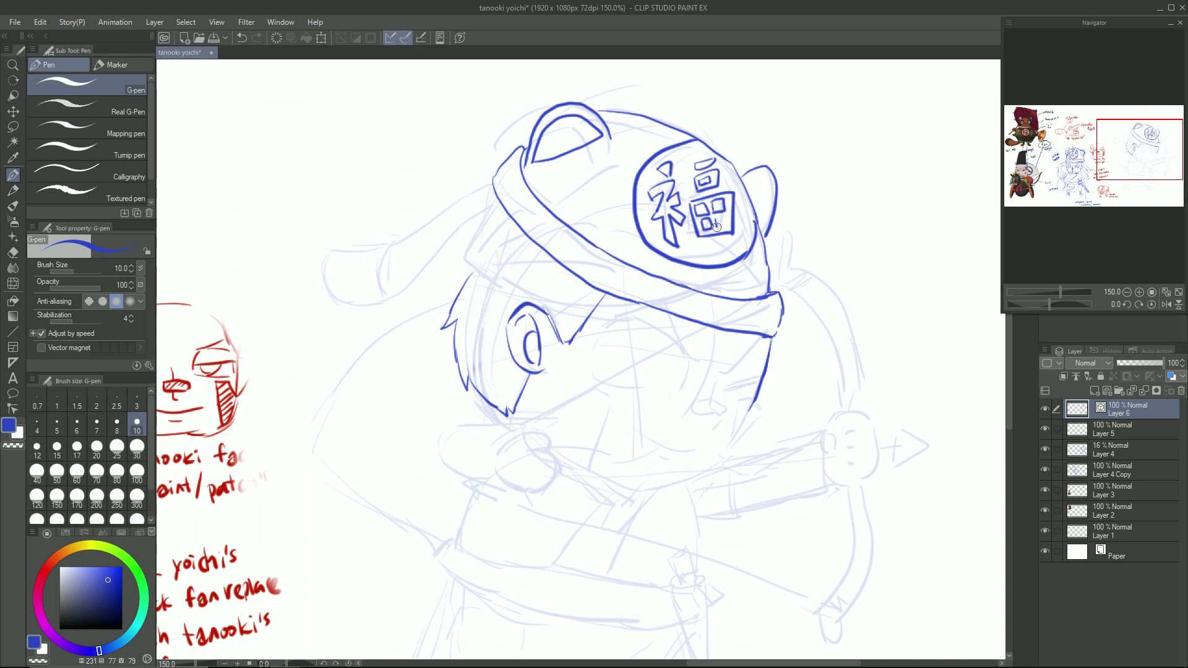
# Step: Ink the clenched fist gripping the middle of the bow
pyautogui.moveTo(716, 368); pyautogui.dragTo(691, 218)
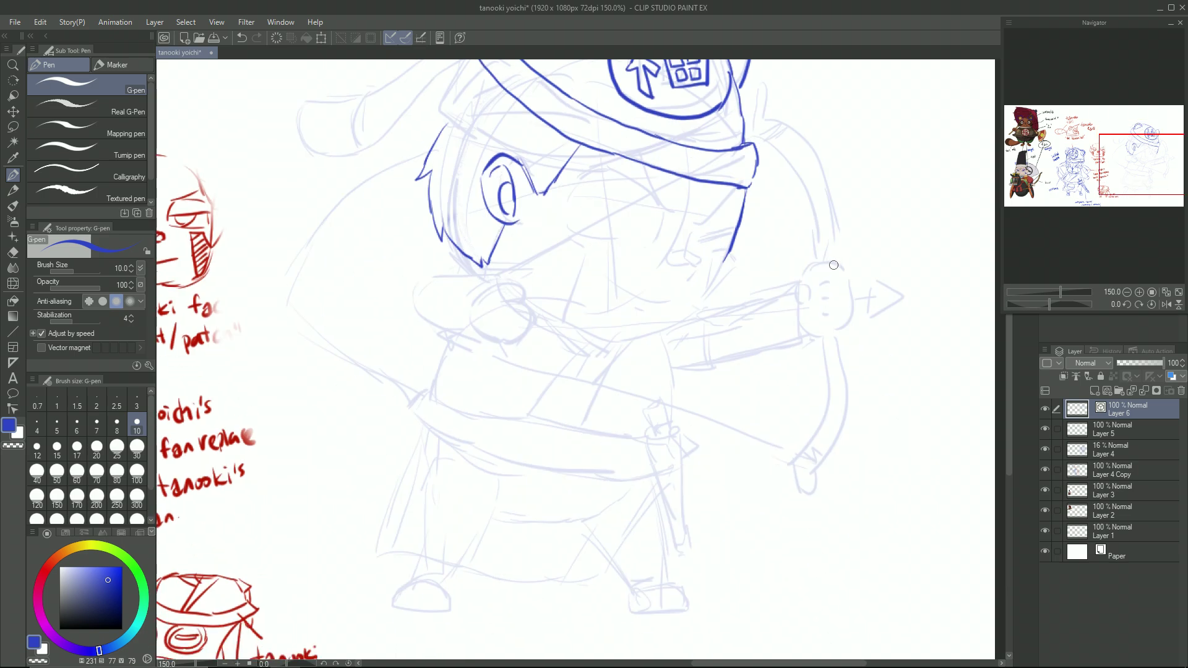
pyautogui.moveTo(808, 267)
pyautogui.mouseDown()
pyautogui.moveTo(809, 301)
pyautogui.moveTo(839, 266)
pyautogui.mouseUp()
pyautogui.moveTo(810, 287)
pyautogui.mouseDown()
pyautogui.moveTo(831, 286)
pyautogui.moveTo(812, 336)
pyautogui.mouseUp()
pyautogui.moveTo(812, 337); pyautogui.dragTo(836, 339)
pyautogui.moveTo(841, 265); pyautogui.dragTo(852, 337)
pyautogui.hotkey('ctrl', 'z')
pyautogui.moveTo(848, 266); pyautogui.dragTo(849, 335)
# Step: Ink the bow's curved upper and lower limbs with their hooked tips
pyautogui.moveTo(804, 302); pyautogui.dragTo(808, 471)
pyautogui.moveTo(852, 337)
pyautogui.mouseDown()
pyautogui.moveTo(827, 463)
pyautogui.moveTo(806, 472)
pyautogui.mouseUp()
pyautogui.hotkey('ctrl', 'z')
pyautogui.moveTo(792, 128)
pyautogui.mouseDown()
pyautogui.moveTo(646, 277)
pyautogui.moveTo(704, 383)
pyautogui.mouseUp()
pyautogui.hotkey('ctrl', 'z')
pyautogui.hotkey('ctrl', 'z')
pyautogui.moveTo(643, 276)
pyautogui.mouseDown()
pyautogui.moveTo(692, 420)
pyautogui.moveTo(676, 387)
pyautogui.moveTo(678, 430)
pyautogui.mouseUp()
# Step: Ink the string-pulling fist, its bent forearm and the rounded jawline of the face
pyautogui.moveTo(617, 442); pyautogui.dragTo(723, 264)
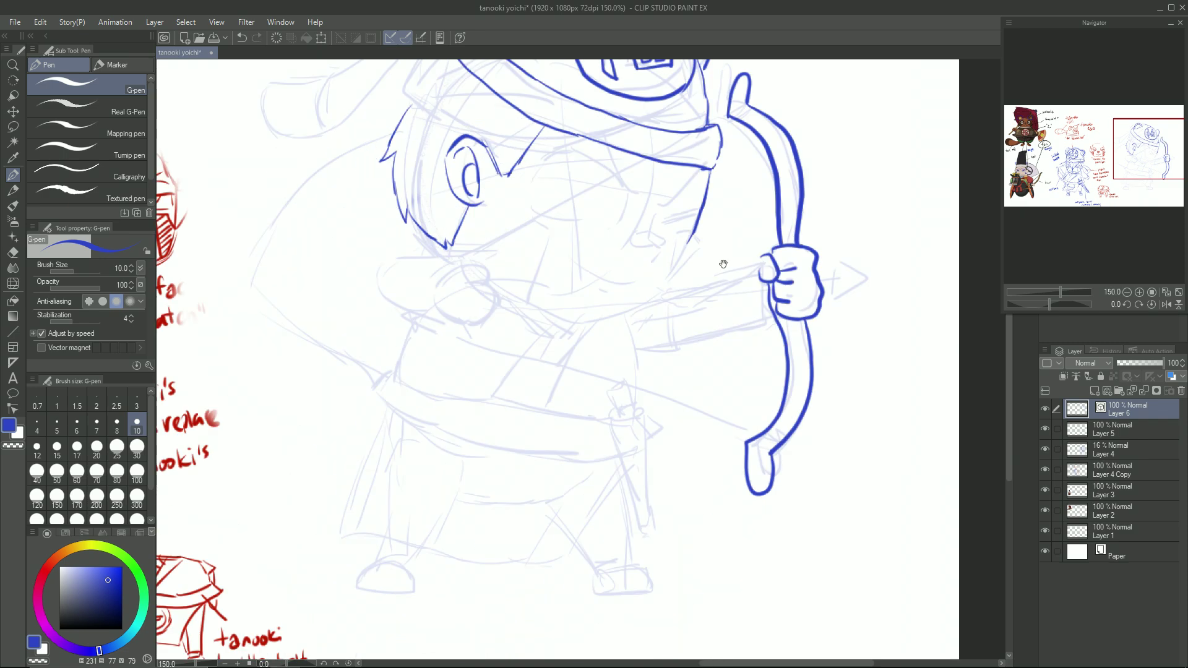
pyautogui.moveTo(444, 277)
pyautogui.mouseDown()
pyautogui.moveTo(484, 295)
pyautogui.moveTo(473, 327)
pyautogui.moveTo(408, 297)
pyautogui.mouseUp()
pyautogui.hotkey('ctrl', 'z')
pyautogui.moveTo(455, 265); pyautogui.dragTo(420, 270)
pyautogui.moveTo(450, 318)
pyautogui.mouseDown()
pyautogui.moveTo(379, 312)
pyautogui.moveTo(425, 267)
pyautogui.moveTo(409, 256)
pyautogui.moveTo(596, 318)
pyautogui.moveTo(674, 265)
pyautogui.moveTo(692, 230)
pyautogui.mouseUp()
pyautogui.hotkey('ctrl', 'z')
pyautogui.hotkey('ctrl', 'z')
# Step: Ink the sleeve edge behind the bent forearm and both side contours of the torso
pyautogui.moveTo(601, 268); pyautogui.dragTo(607, 316)
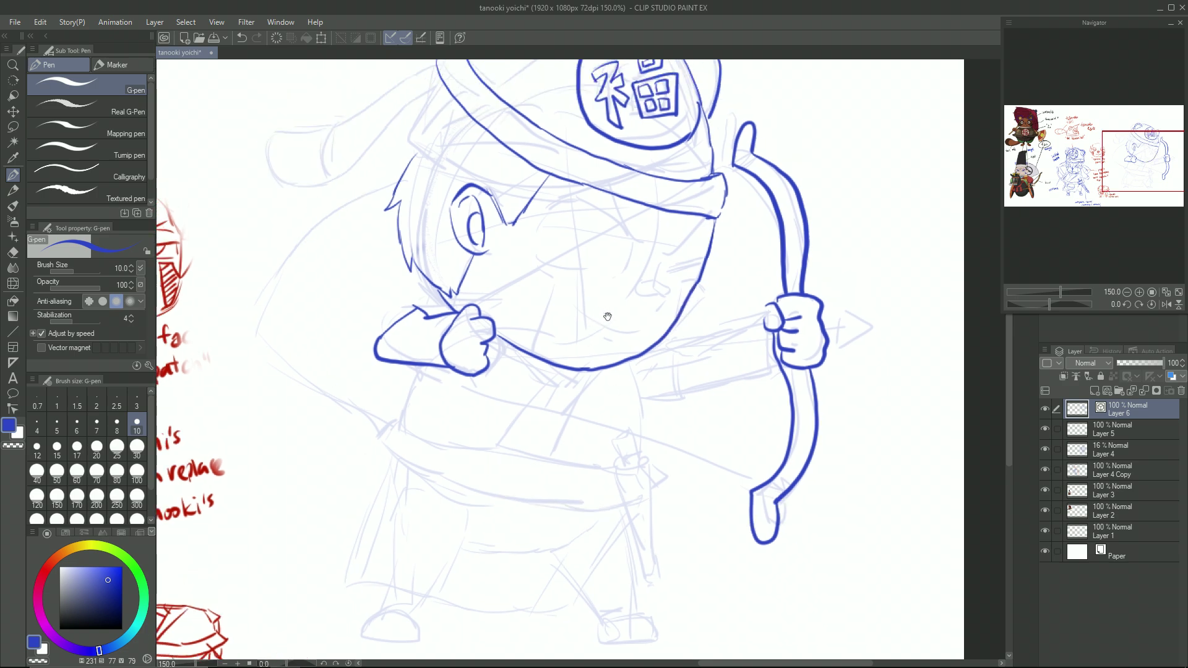
pyautogui.moveTo(439, 287); pyautogui.dragTo(395, 300)
pyautogui.moveTo(423, 378); pyautogui.dragTo(403, 423)
pyautogui.moveTo(629, 356); pyautogui.dragTo(646, 464)
# Step: Ink the spiky hair below the back of the hat and the tanooki tail trailing behind it
pyautogui.moveTo(456, 202); pyautogui.dragTo(567, 351)
pyautogui.moveTo(553, 219); pyautogui.dragTo(516, 296)
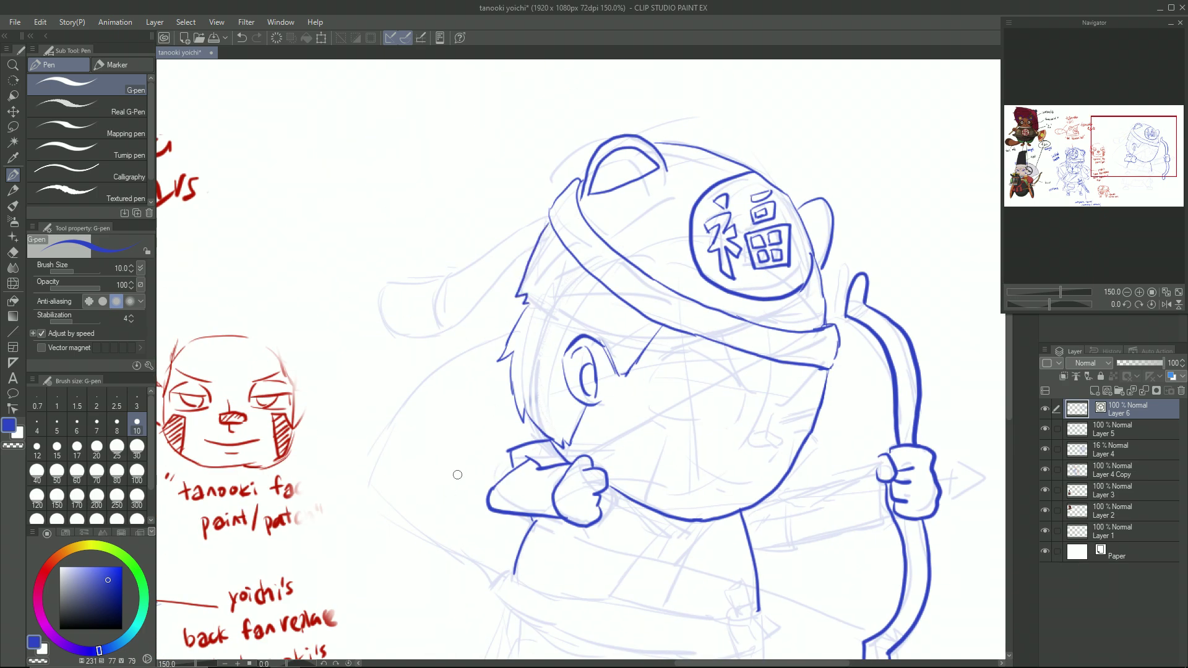
pyautogui.moveTo(588, 161)
pyautogui.mouseDown()
pyautogui.moveTo(393, 287)
pyautogui.moveTo(520, 299)
pyautogui.mouseUp()
pyautogui.moveTo(440, 283); pyautogui.dragTo(448, 329)
# Step: Ink the outstretched arm with its short sleeve cuff from the shoulder to the bow fist
pyautogui.scroll(-2, 465, 353)
pyautogui.scroll(3, 545, 398)
pyautogui.moveTo(681, 424); pyautogui.dragTo(612, 262)
pyautogui.moveTo(619, 362); pyautogui.dragTo(685, 357)
pyautogui.moveTo(674, 288)
pyautogui.mouseDown()
pyautogui.moveTo(683, 357)
pyautogui.moveTo(786, 256)
pyautogui.mouseUp()
pyautogui.moveTo(681, 345); pyautogui.dragTo(806, 316)
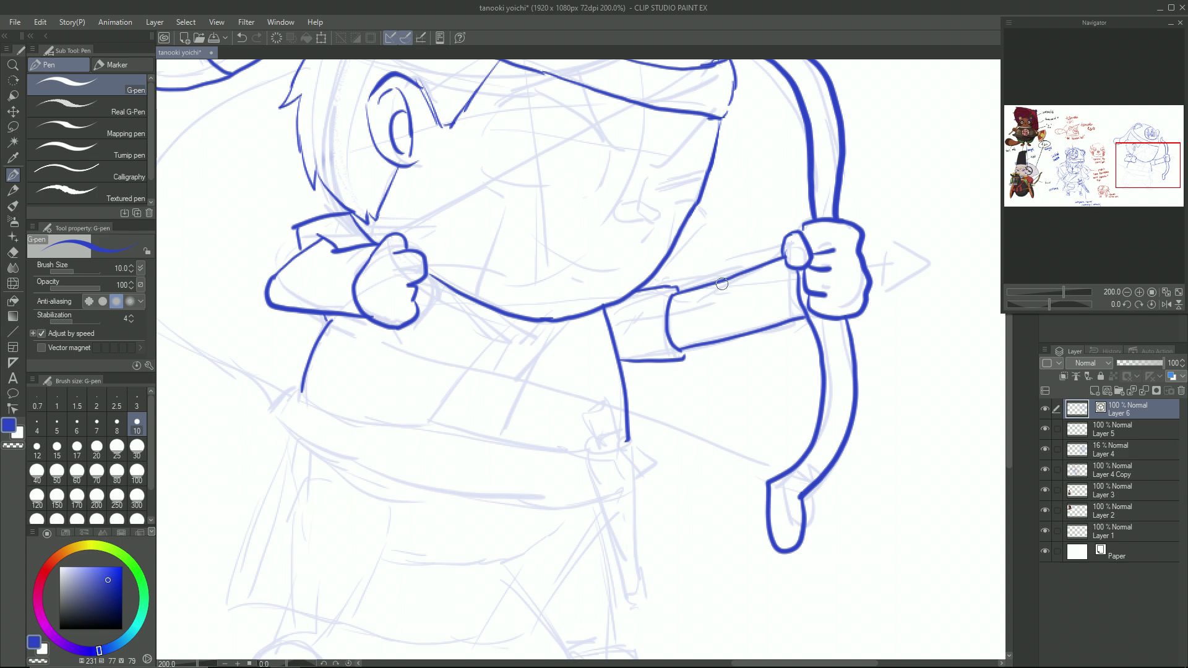
# Step: Ink the robe's crossing collar lines from the chin down to the waist
pyautogui.moveTo(597, 372); pyautogui.dragTo(637, 280)
pyautogui.moveTo(470, 182)
pyautogui.mouseDown()
pyautogui.moveTo(530, 261)
pyautogui.moveTo(457, 335)
pyautogui.mouseUp()
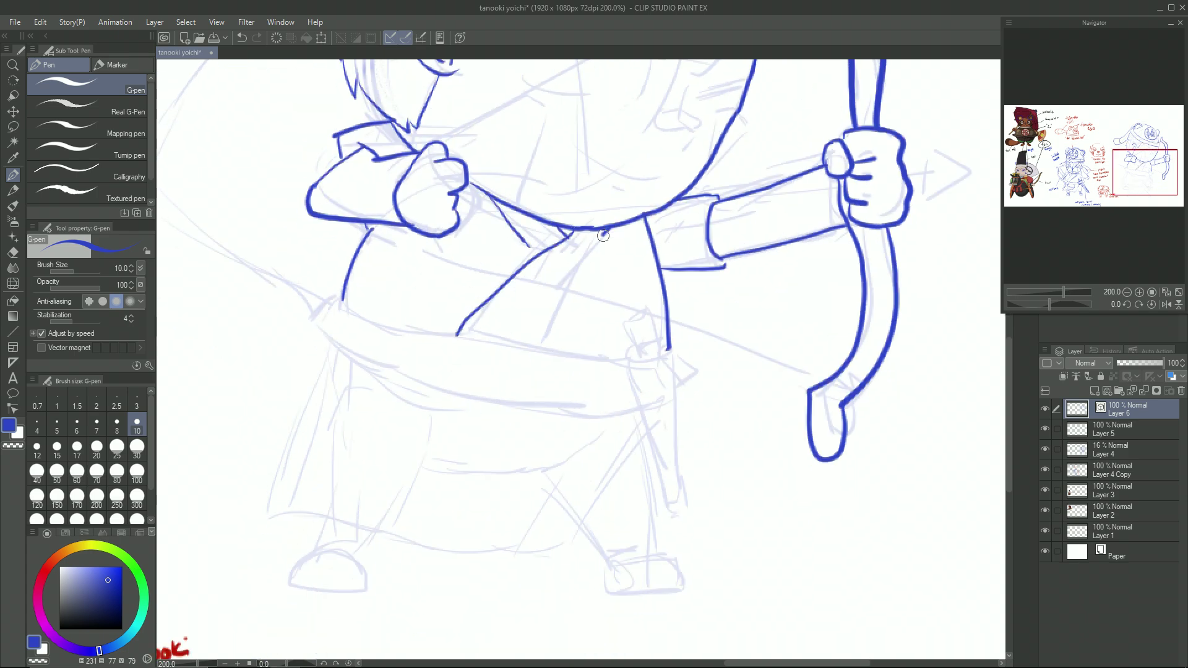
pyautogui.moveTo(609, 228); pyautogui.dragTo(545, 345)
# Step: Ink the handle and pleated top of the folded umbrella at the hip
pyautogui.moveTo(642, 302); pyautogui.dragTo(646, 304)
pyautogui.moveTo(649, 311); pyautogui.dragTo(660, 354)
pyautogui.moveTo(633, 345)
pyautogui.mouseDown()
pyautogui.moveTo(619, 364)
pyautogui.moveTo(654, 371)
pyautogui.moveTo(635, 405)
pyautogui.mouseUp()
pyautogui.moveTo(636, 405); pyautogui.dragTo(679, 391)
pyautogui.moveTo(673, 342); pyautogui.dragTo(682, 389)
pyautogui.moveTo(637, 374)
pyautogui.mouseDown()
pyautogui.moveTo(646, 399)
pyautogui.moveTo(660, 396)
pyautogui.mouseUp()
# Step: Ink the tapering body, tip and fold creases of the folded umbrella
pyautogui.moveTo(644, 407); pyautogui.dragTo(683, 523)
pyautogui.moveTo(679, 396); pyautogui.dragTo(697, 527)
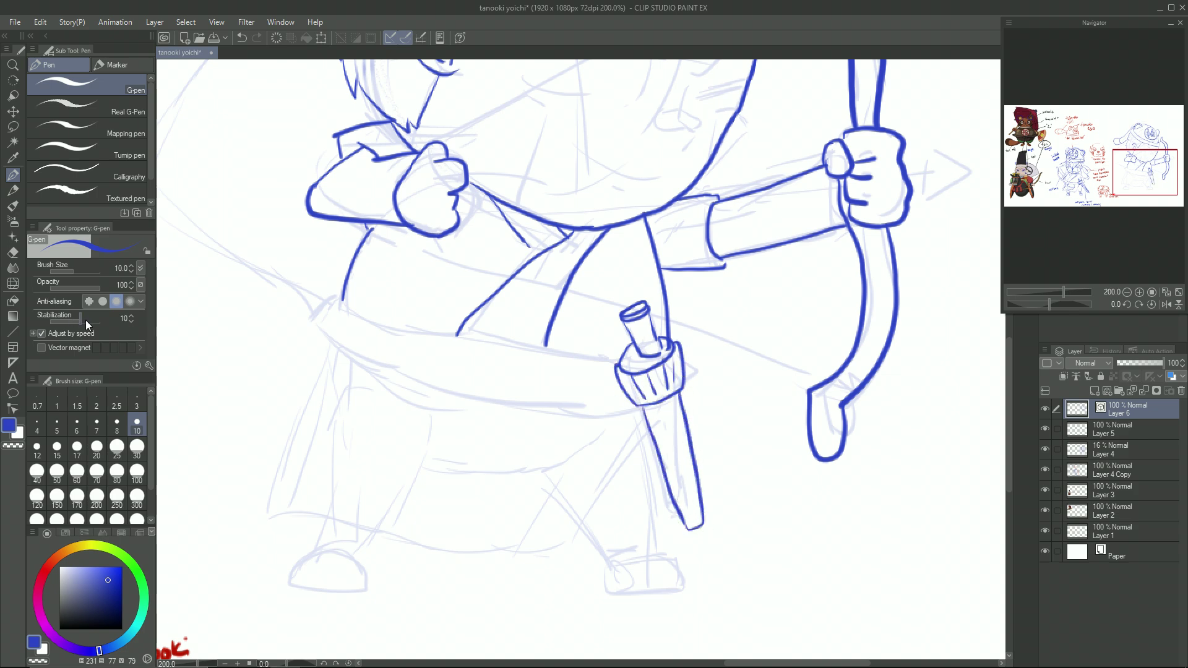
pyautogui.moveTo(705, 525); pyautogui.dragTo(705, 534)
pyautogui.moveTo(656, 415)
pyautogui.mouseDown()
pyautogui.moveTo(687, 504)
pyautogui.moveTo(689, 476)
pyautogui.mouseUp()
# Step: Ink the curved sash around the waist with its pointed ends and double lower edge, passing behind the umbrella
pyautogui.moveTo(342, 294); pyautogui.dragTo(309, 310)
pyautogui.moveTo(310, 310)
pyautogui.mouseDown()
pyautogui.moveTo(322, 344)
pyautogui.moveTo(628, 400)
pyautogui.mouseUp()
pyautogui.moveTo(699, 356); pyautogui.dragTo(683, 402)
pyautogui.moveTo(346, 301); pyautogui.dragTo(626, 353)
pyautogui.moveTo(317, 347); pyautogui.dragTo(644, 425)
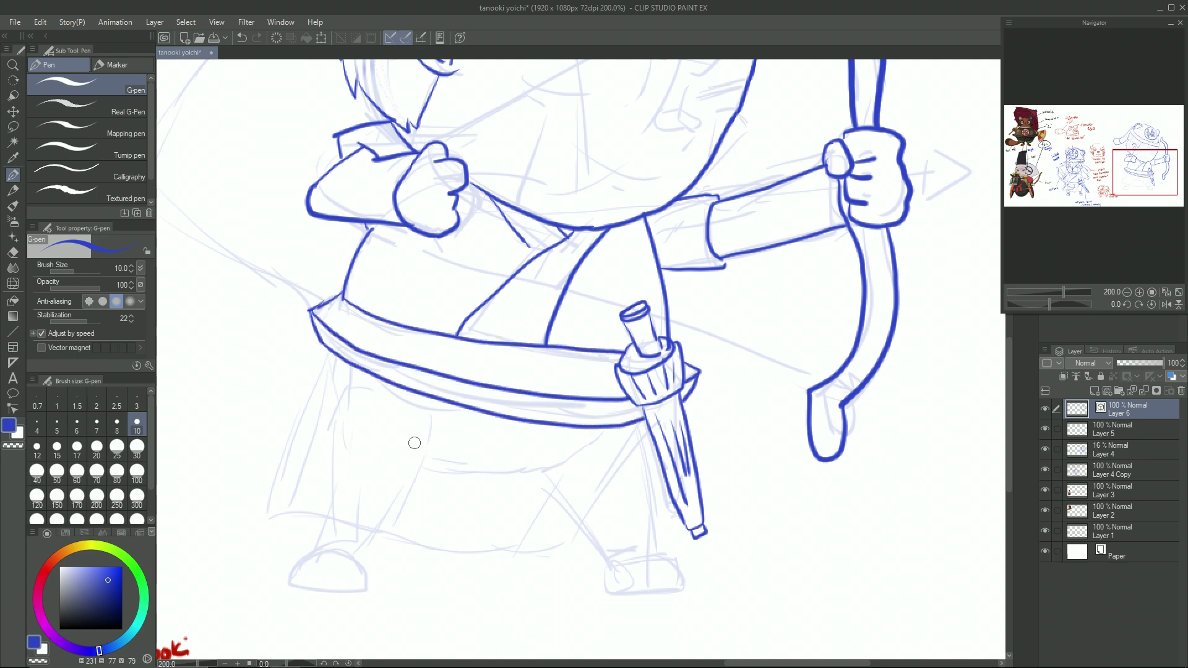
# Step: Set the pen stabilization to 34 and ink the flared robe skirt with its curved hem
pyautogui.moveTo(87, 325); pyautogui.dragTo(91, 322)
pyautogui.moveTo(636, 269)
pyautogui.mouseDown()
pyautogui.moveTo(563, 508)
pyautogui.moveTo(710, 126)
pyautogui.mouseUp()
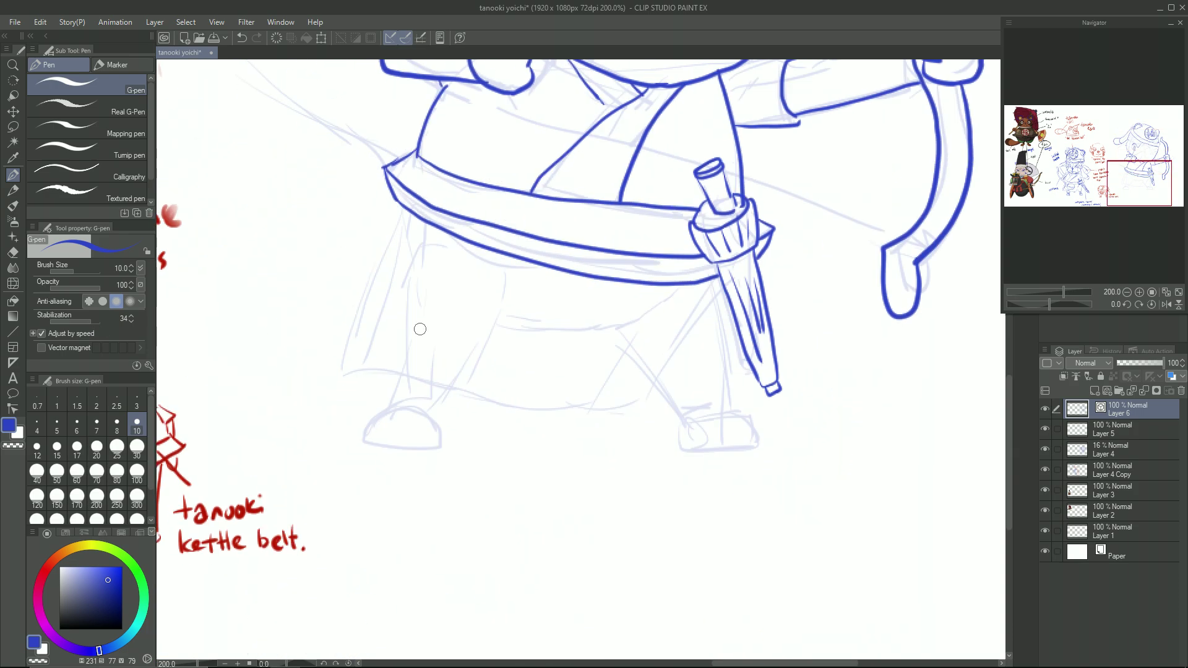
pyautogui.moveTo(396, 204)
pyautogui.mouseDown()
pyautogui.moveTo(337, 331)
pyautogui.moveTo(588, 424)
pyautogui.moveTo(640, 418)
pyautogui.mouseUp()
pyautogui.moveTo(718, 283); pyautogui.dragTo(640, 417)
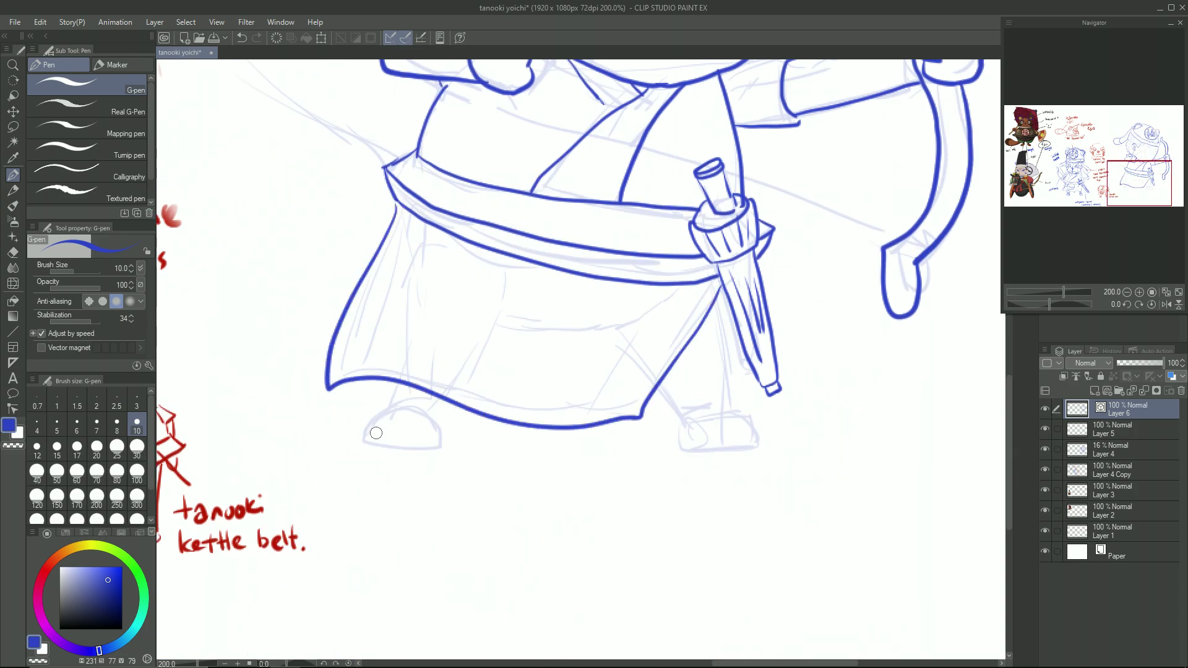
# Step: Ink the rear foot's rounded shoe with its sole line and the short leg lines under the hem
pyautogui.moveTo(374, 421); pyautogui.dragTo(441, 446)
pyautogui.moveTo(363, 442); pyautogui.dragTo(440, 452)
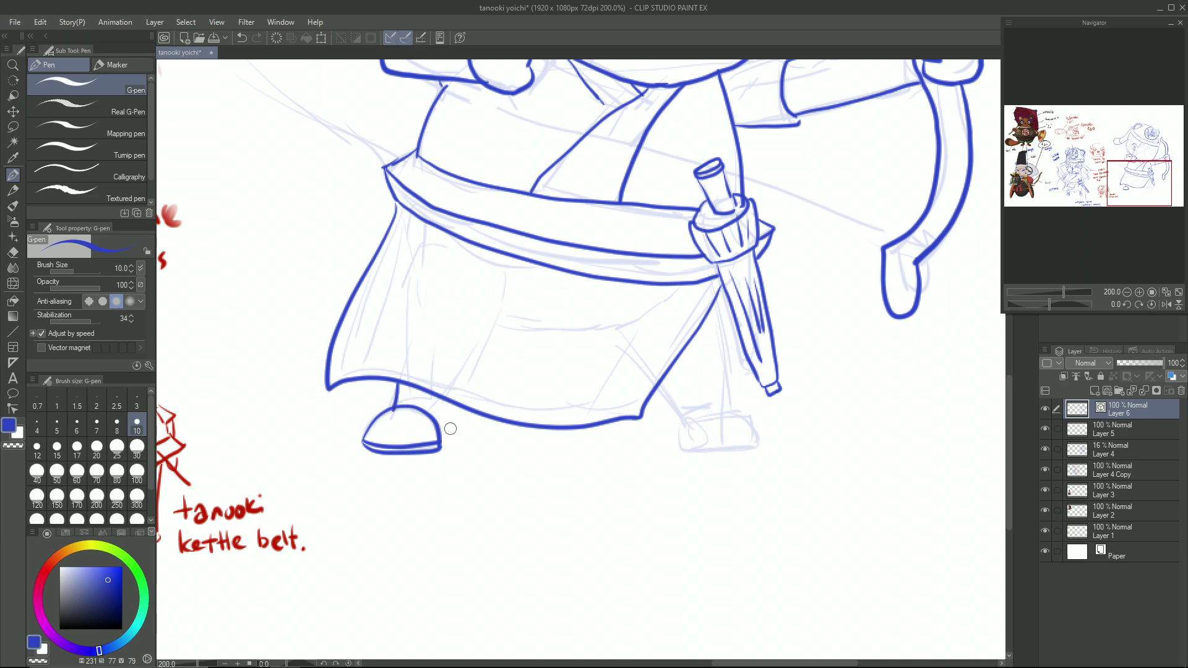
pyautogui.moveTo(400, 384); pyautogui.dragTo(396, 406)
pyautogui.moveTo(442, 432); pyautogui.dragTo(444, 416)
# Step: Ink the front leg below the skirt and its shoe behind the umbrella
pyautogui.moveTo(657, 383); pyautogui.dragTo(682, 415)
pyautogui.moveTo(723, 291); pyautogui.dragTo(716, 406)
pyautogui.moveTo(680, 418)
pyautogui.mouseDown()
pyautogui.moveTo(716, 413)
pyautogui.moveTo(680, 450)
pyautogui.mouseUp()
pyautogui.moveTo(718, 408); pyautogui.dragTo(778, 440)
pyautogui.moveTo(690, 451)
pyautogui.mouseDown()
pyautogui.moveTo(782, 445)
pyautogui.moveTo(679, 445)
pyautogui.mouseUp()
# Step: Ink the bowstring from both bow tips to the pulling fist, with wrapped bindings at the tips
pyautogui.moveTo(657, 290); pyautogui.dragTo(574, 548)
pyautogui.moveTo(562, 292); pyautogui.dragTo(528, 374)
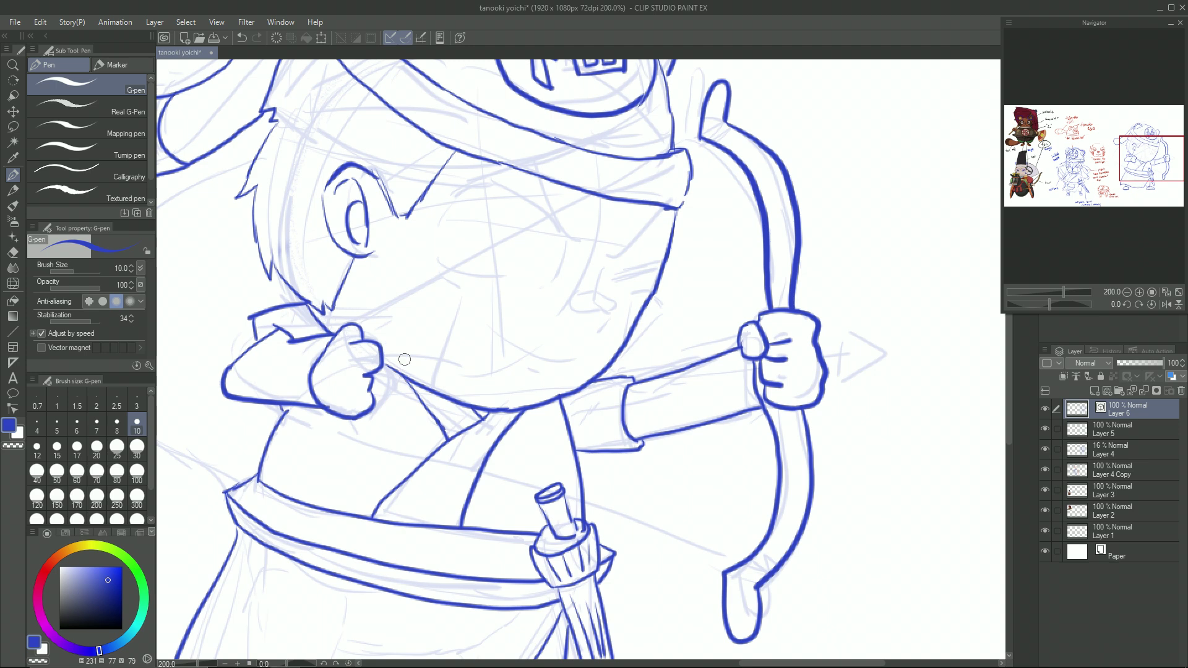
pyautogui.moveTo(350, 326)
pyautogui.mouseDown()
pyautogui.moveTo(730, 123)
pyautogui.moveTo(733, 139)
pyautogui.mouseUp()
pyautogui.moveTo(350, 418)
pyautogui.mouseDown()
pyautogui.moveTo(755, 553)
pyautogui.moveTo(758, 580)
pyautogui.moveTo(778, 560)
pyautogui.mouseUp()
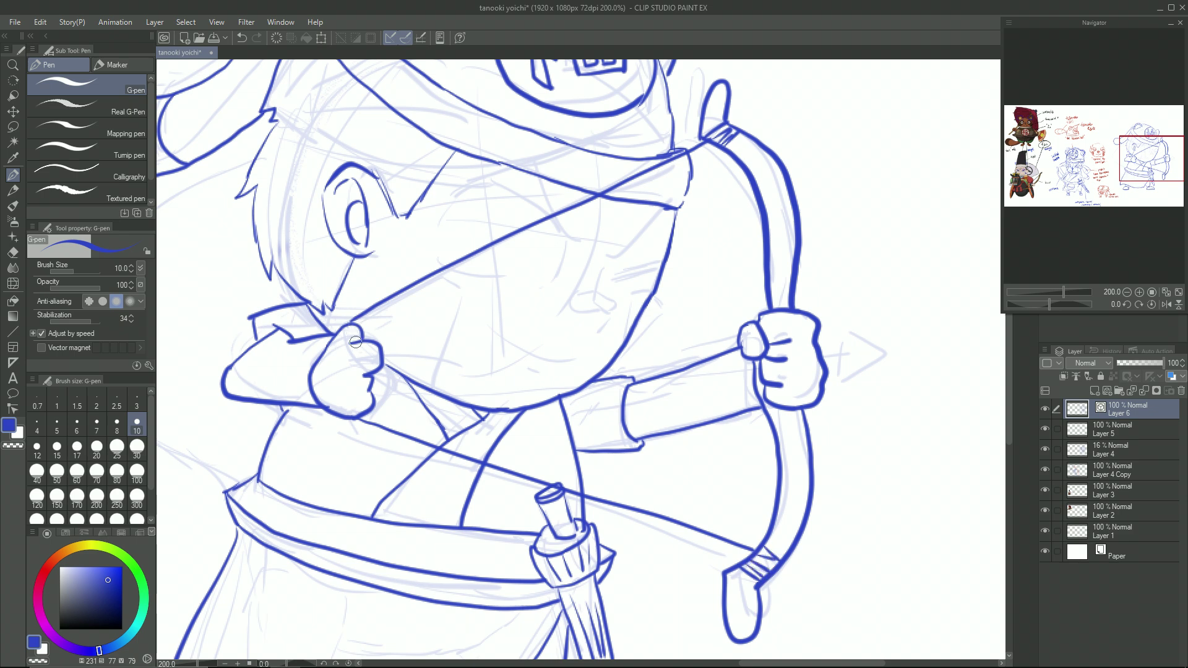
# Step: Undo the lower bowstring and re-ink it from the front of the pulling fist to the lower bow tip
pyautogui.hotkey('ctrl', 'z')
pyautogui.hotkey('ctrl', 'z')
pyautogui.hotkey('ctrl', 'z')
pyautogui.moveTo(375, 372)
pyautogui.mouseDown()
pyautogui.moveTo(690, 518)
pyautogui.moveTo(762, 569)
pyautogui.mouseUp()
pyautogui.moveTo(766, 550); pyautogui.dragTo(741, 565)
pyautogui.moveTo(348, 331); pyautogui.dragTo(355, 340)
pyautogui.moveTo(350, 318); pyautogui.dragTo(396, 329)
pyautogui.moveTo(360, 386); pyautogui.dragTo(410, 376)
pyautogui.moveTo(399, 329)
pyautogui.mouseDown()
pyautogui.moveTo(429, 338)
pyautogui.moveTo(402, 382)
pyautogui.mouseUp()
pyautogui.hotkey('ctrl', 'z')
pyautogui.hotkey('ctrl', 'z')
pyautogui.moveTo(352, 318); pyautogui.dragTo(365, 372)
pyautogui.hotkey('ctrl', 'z')
pyautogui.hotkey('ctrl', 'z')
# Step: Ink the arrow with fletching at the pulling fist, a double-line shaft across the face and a pointed head past the bow
pyautogui.moveTo(354, 320)
pyautogui.mouseDown()
pyautogui.moveTo(292, 371)
pyautogui.moveTo(362, 341)
pyautogui.mouseUp()
pyautogui.moveTo(352, 318)
pyautogui.mouseDown()
pyautogui.moveTo(363, 334)
pyautogui.moveTo(812, 289)
pyautogui.moveTo(477, 331)
pyautogui.mouseUp()
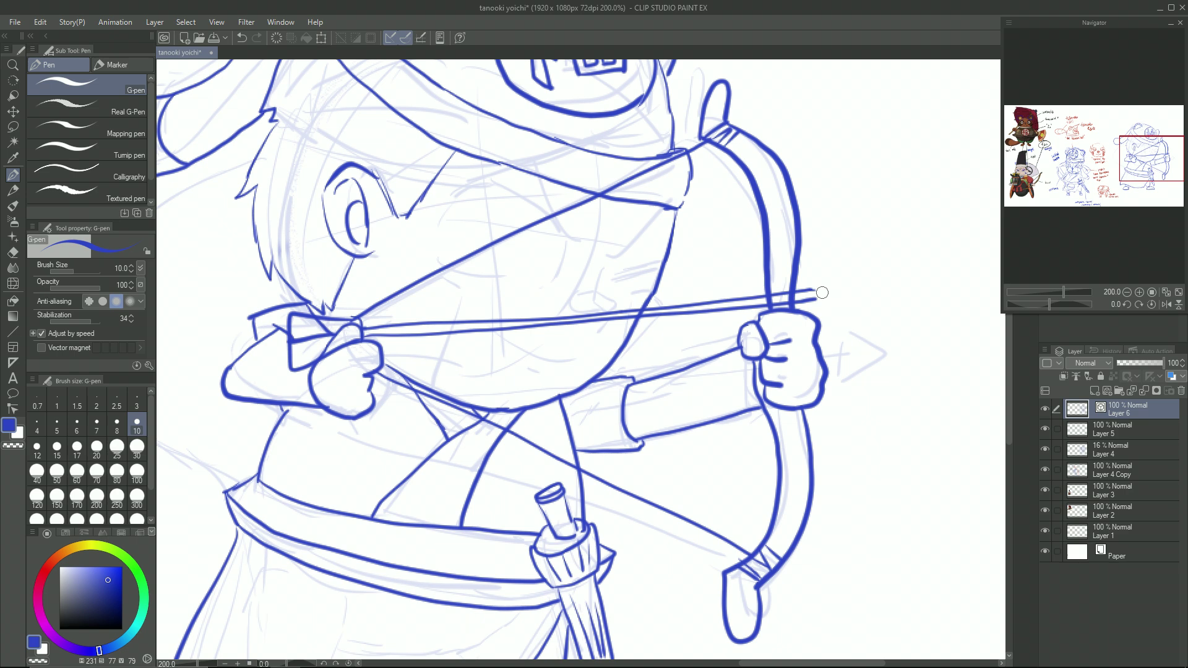
pyautogui.moveTo(819, 266)
pyautogui.mouseDown()
pyautogui.moveTo(822, 318)
pyautogui.moveTo(893, 279)
pyautogui.mouseUp()
pyautogui.hotkey('ctrl', 'z')
pyautogui.moveTo(820, 271); pyautogui.dragTo(864, 299)
# Step: Ink the two angled eyebrows and the large oval patch around the open eye
pyautogui.moveTo(648, 292)
pyautogui.mouseDown()
pyautogui.moveTo(715, 384)
pyautogui.moveTo(739, 316)
pyautogui.mouseUp()
pyautogui.moveTo(646, 334)
pyautogui.mouseDown()
pyautogui.moveTo(625, 321)
pyautogui.moveTo(560, 269)
pyautogui.mouseUp()
pyautogui.moveTo(508, 314); pyautogui.dragTo(605, 309)
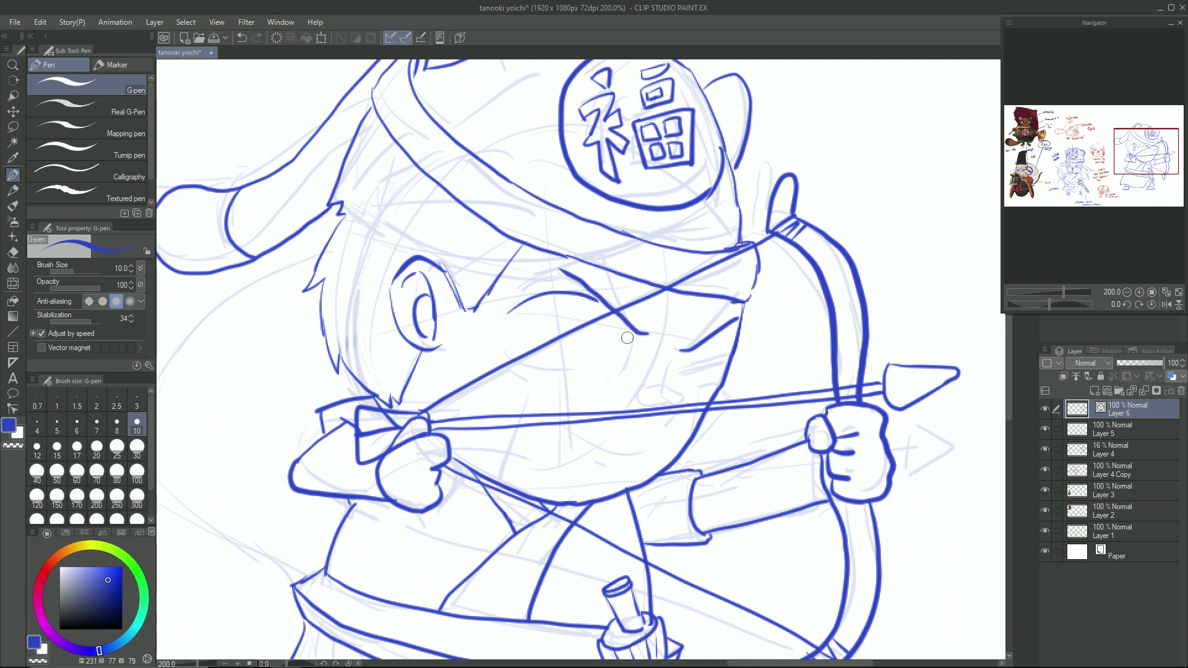
pyautogui.moveTo(517, 357); pyautogui.dragTo(630, 367)
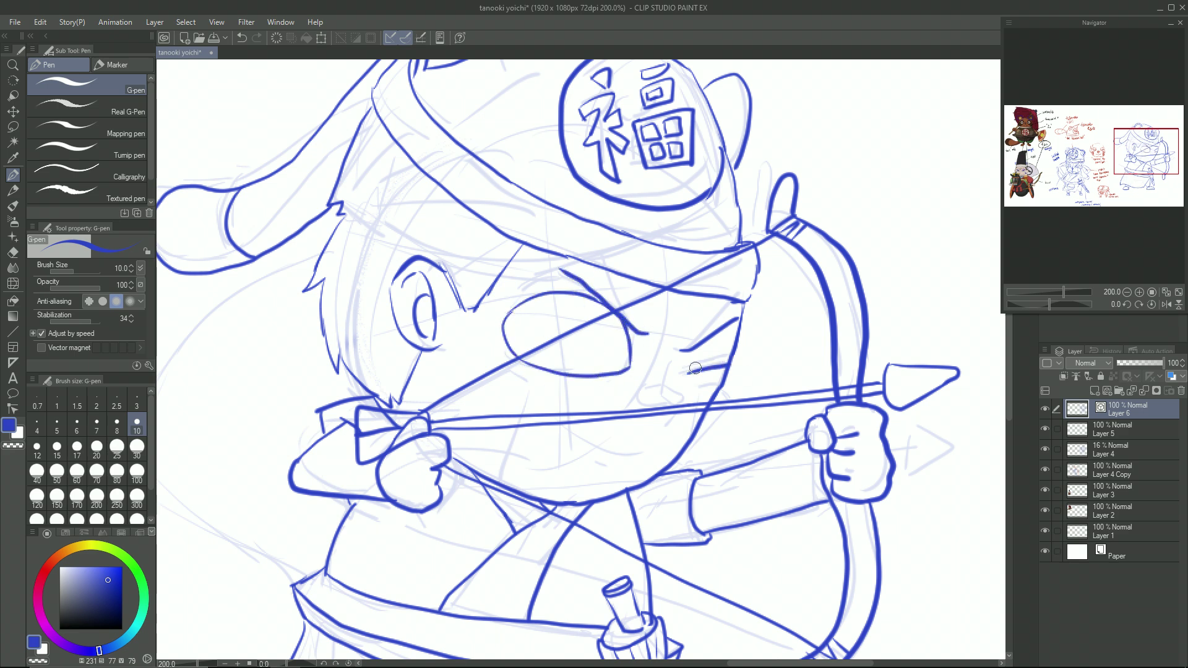
# Step: Ink the nose, the angular cheek marking and the smirking mouth
pyautogui.hotkey('ctrl', 'z')
pyautogui.moveTo(408, 409)
pyautogui.mouseDown()
pyautogui.moveTo(475, 363)
pyautogui.moveTo(509, 358)
pyautogui.moveTo(525, 409)
pyautogui.mouseUp()
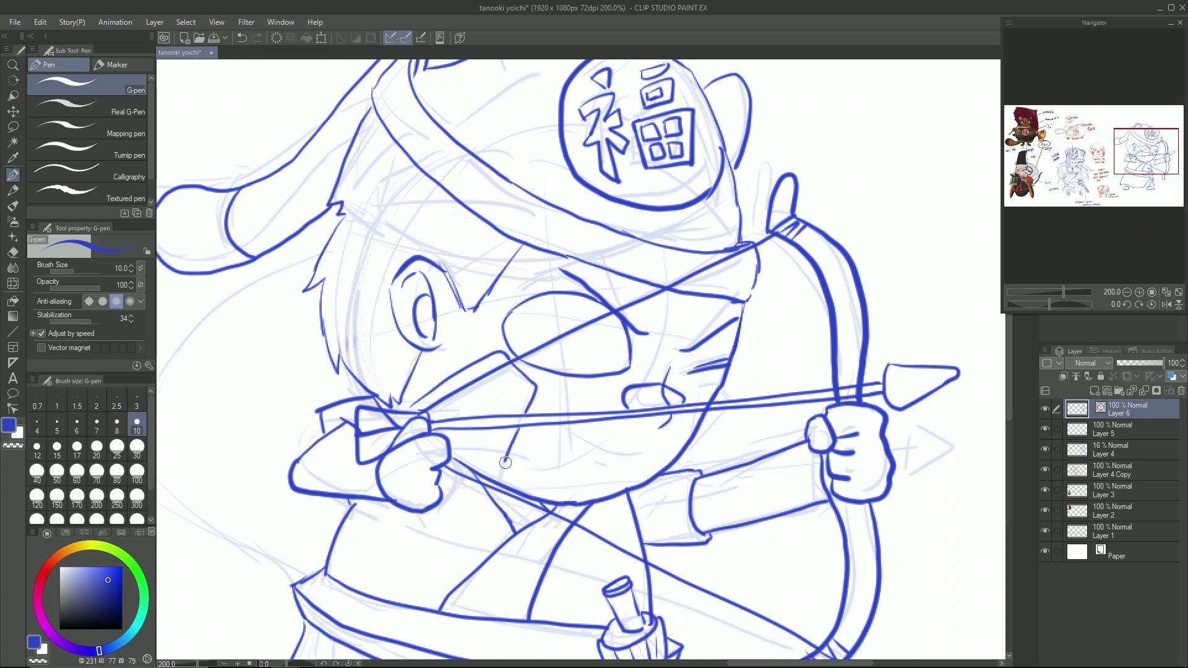
pyautogui.moveTo(564, 427)
pyautogui.mouseDown()
pyautogui.moveTo(640, 448)
pyautogui.moveTo(631, 453)
pyautogui.mouseUp()
pyautogui.hotkey('ctrl', 'z')
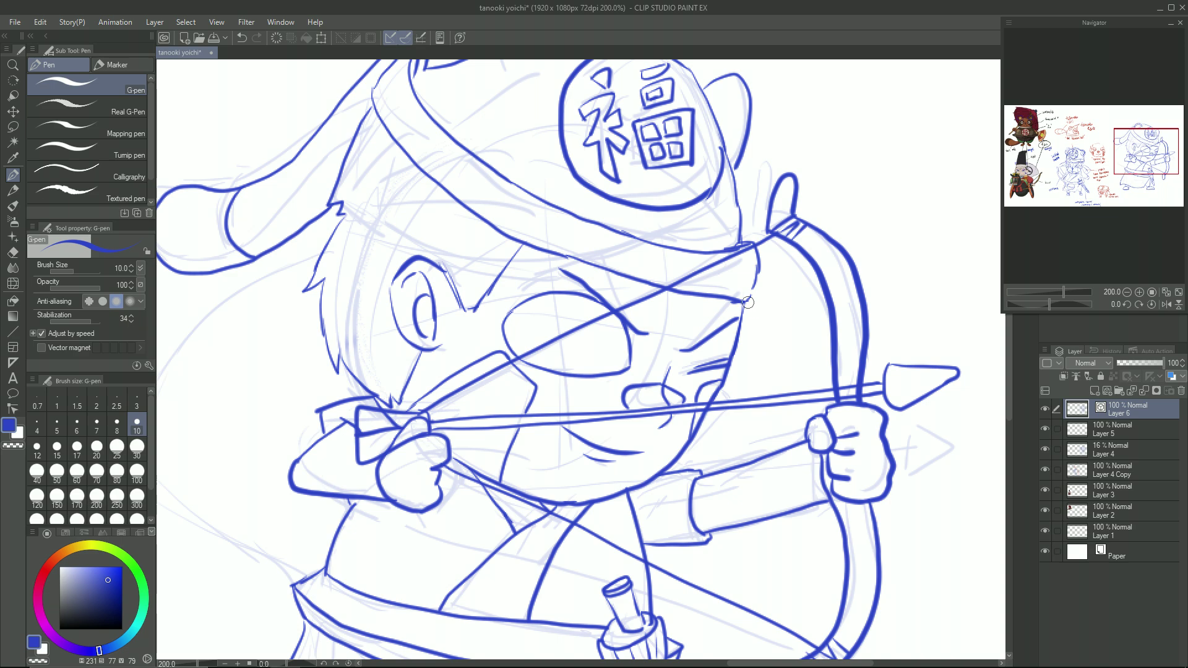
# Step: Mirror the view horizontally and ink the slanted eyelid and round iris inside the eye patch
pyautogui.click(1166, 304)
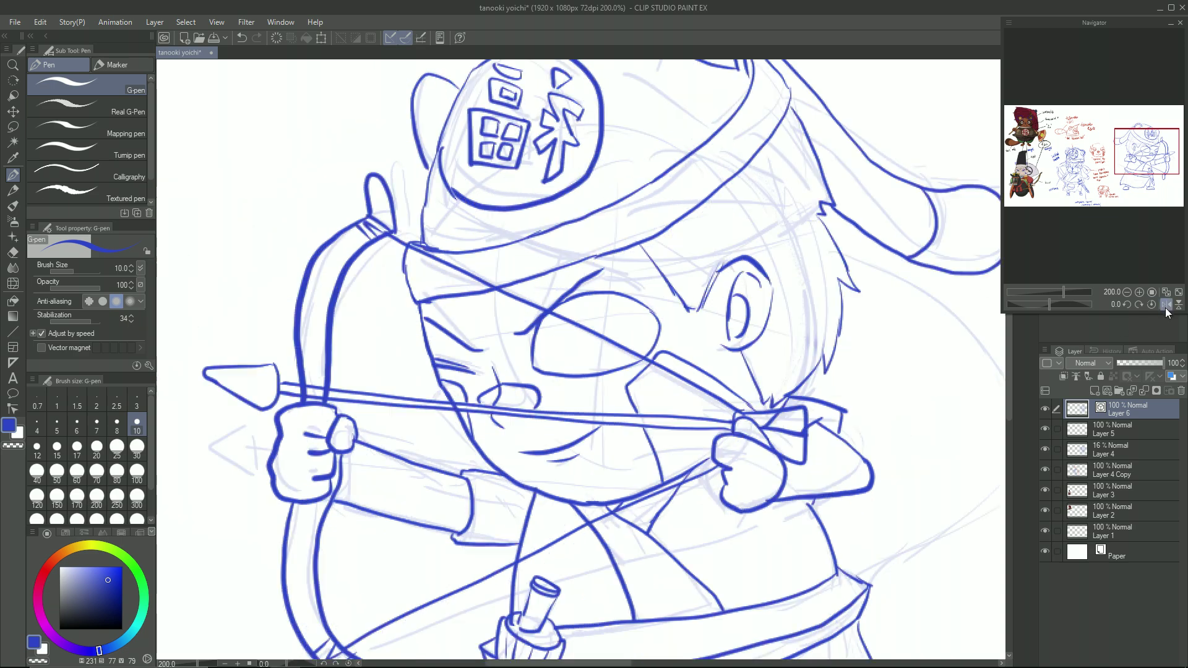
pyautogui.hotkey('ctrl', '-')
pyautogui.hotkey('ctrl', '-')
pyautogui.hotkey('ctrl', '-')
pyautogui.hotkey('ctrl', '+')
pyautogui.hotkey('ctrl', '+')
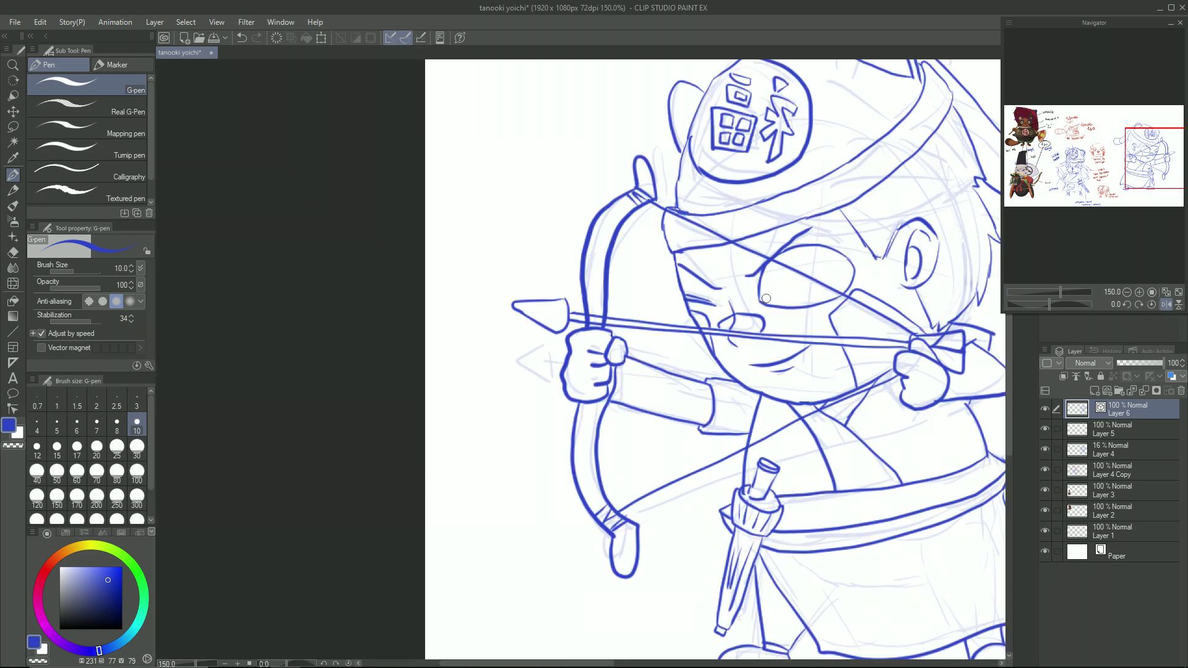
pyautogui.hotkey('ctrl', '+')
pyautogui.hotkey('ctrl', '+')
pyautogui.hotkey('ctrl', '+')
pyautogui.moveTo(761, 275); pyautogui.dragTo(621, 300)
pyautogui.moveTo(541, 338)
pyautogui.mouseDown()
pyautogui.moveTo(617, 284)
pyautogui.moveTo(754, 219)
pyautogui.moveTo(654, 277)
pyautogui.mouseUp()
pyautogui.moveTo(577, 312); pyautogui.dragTo(636, 284)
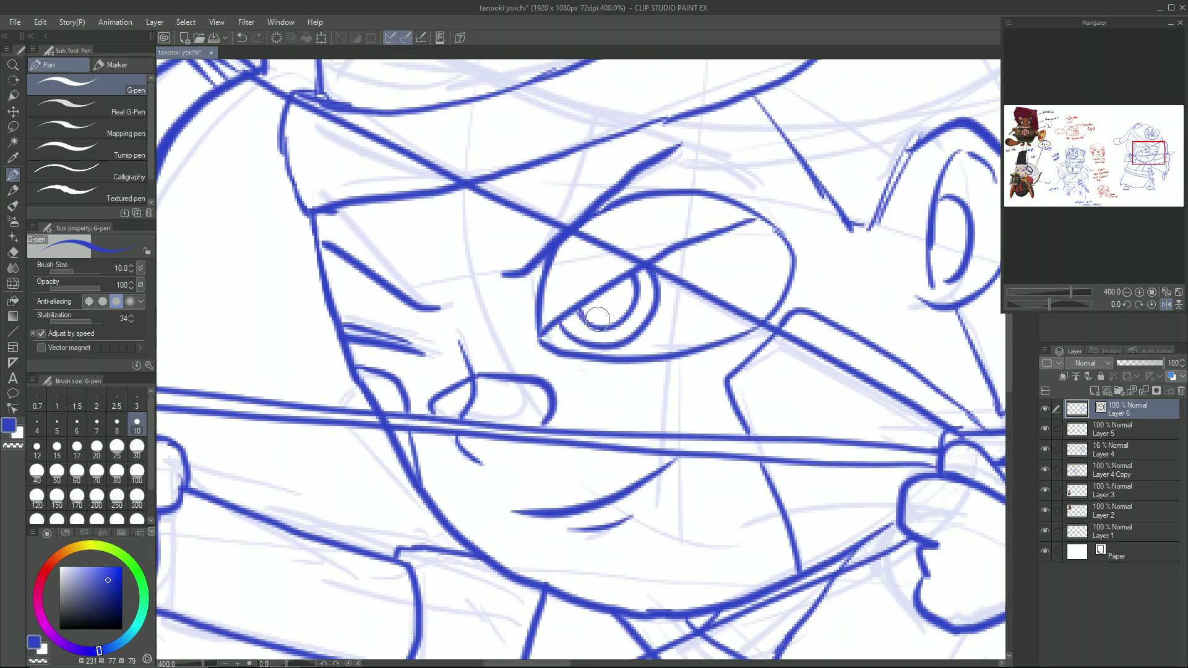
# Step: Hide the rough sketch Layer 4, delete the unused Layer 5 and reselect the vector line art layer
pyautogui.hotkey('ctrl', 'alt', '0')
pyautogui.click(1045, 450)
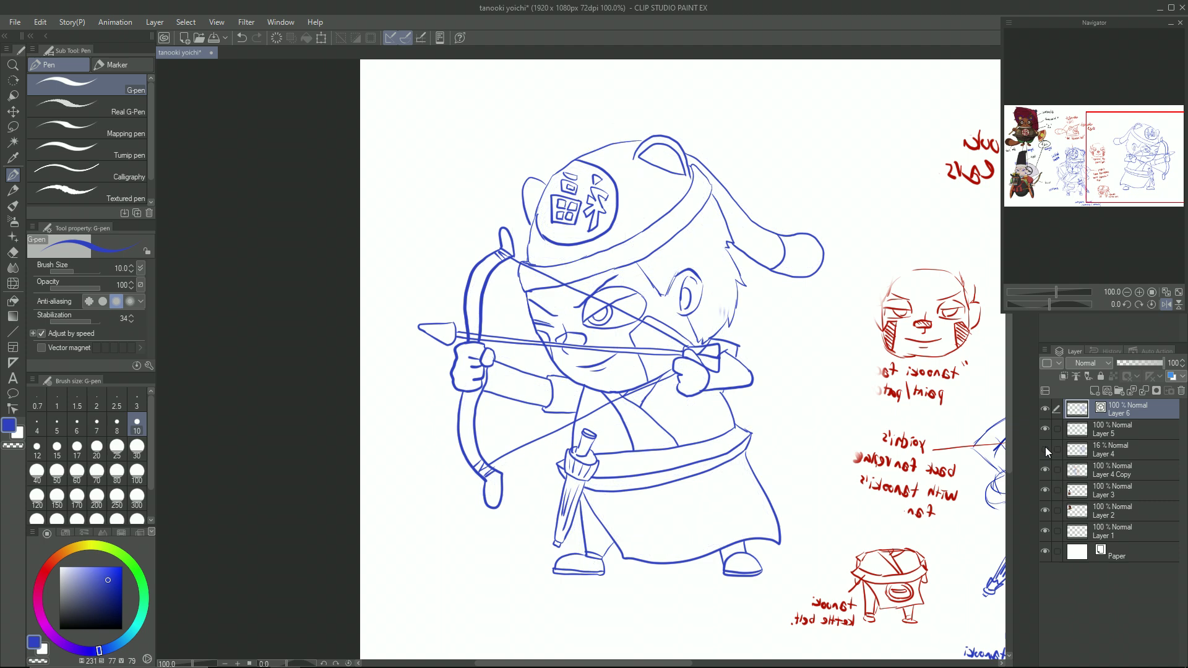
pyautogui.rightClick(1159, 435)
pyautogui.click(1103, 302)
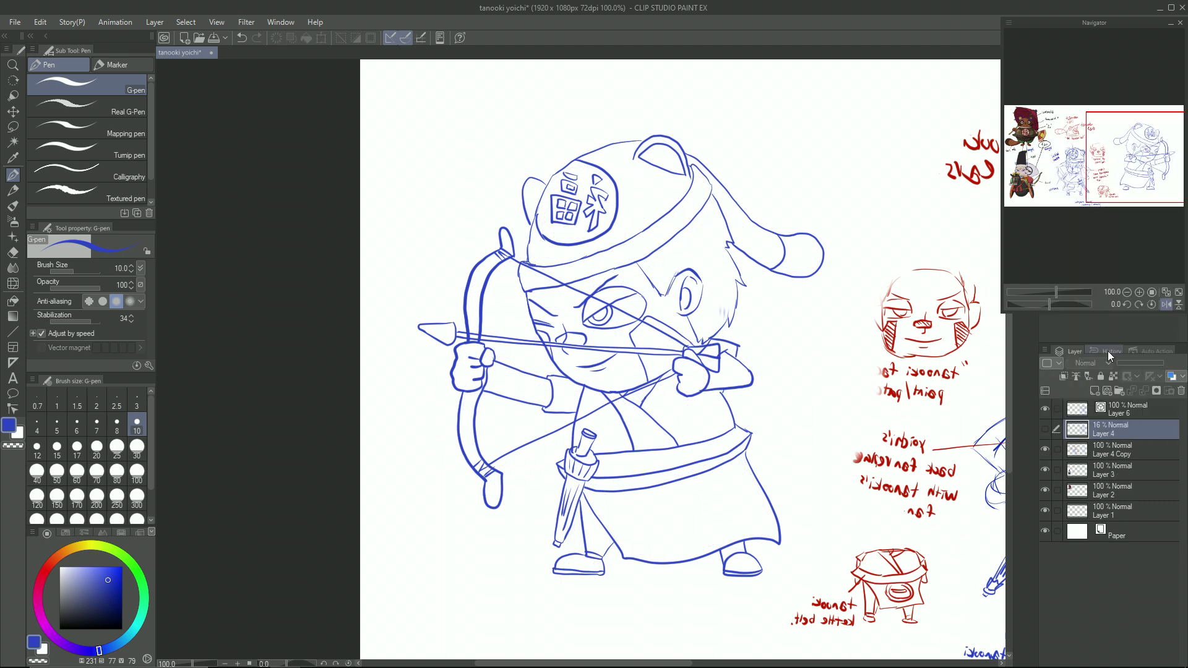
pyautogui.click(1116, 413)
# Step: Erase the bow lines running through the arrow shaft above the bow fist with the vector eraser, and unmirror the view
pyautogui.scroll(7, 511, 332)
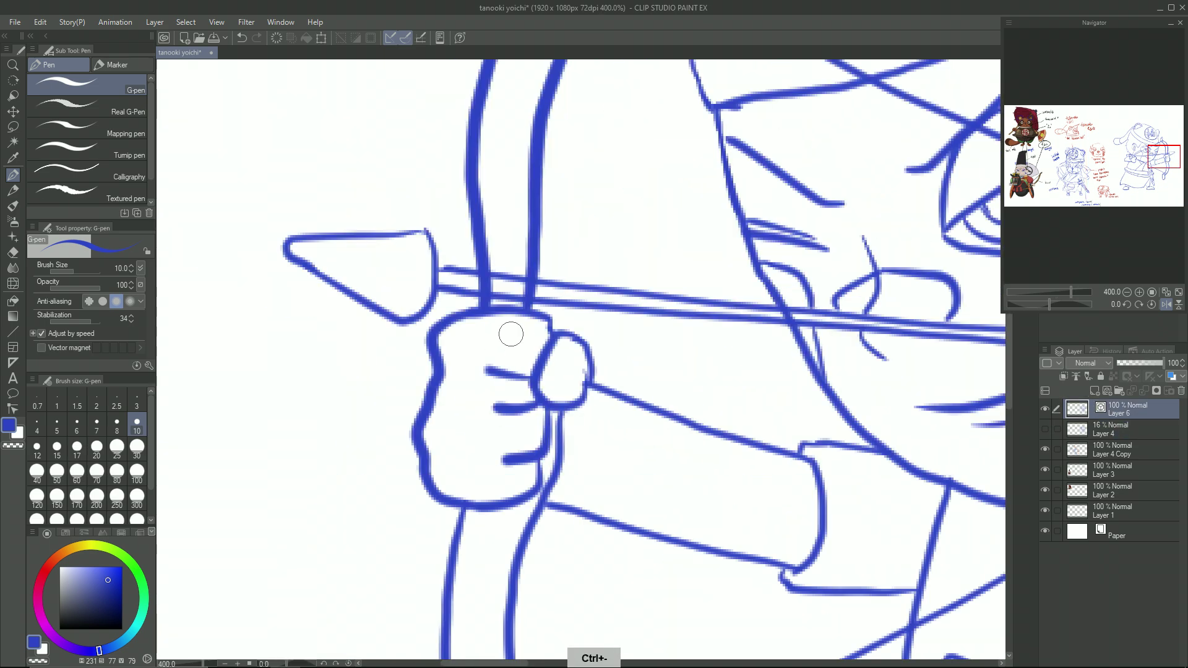
pyautogui.press('e')
pyautogui.moveTo(461, 230); pyautogui.dragTo(450, 225)
pyautogui.moveTo(544, 238); pyautogui.dragTo(549, 244)
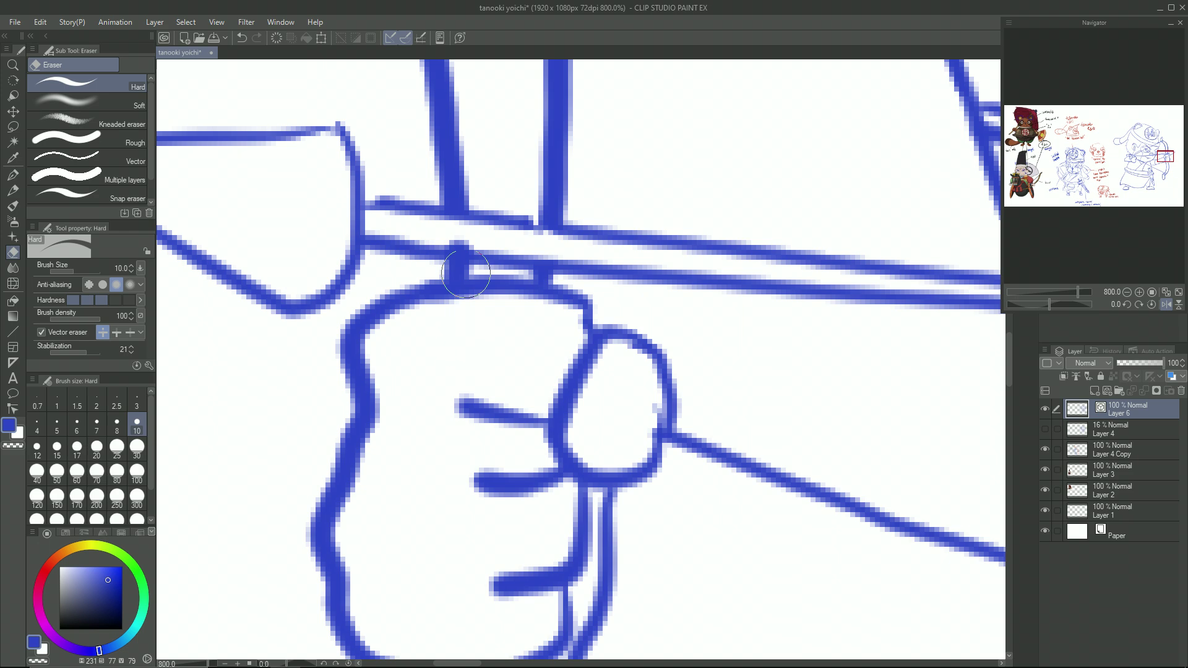
pyautogui.hotkey('ctrl', '-')
pyautogui.hotkey('ctrl', '-')
pyautogui.hotkey('ctrl', '-')
pyautogui.hotkey('ctrl', '-')
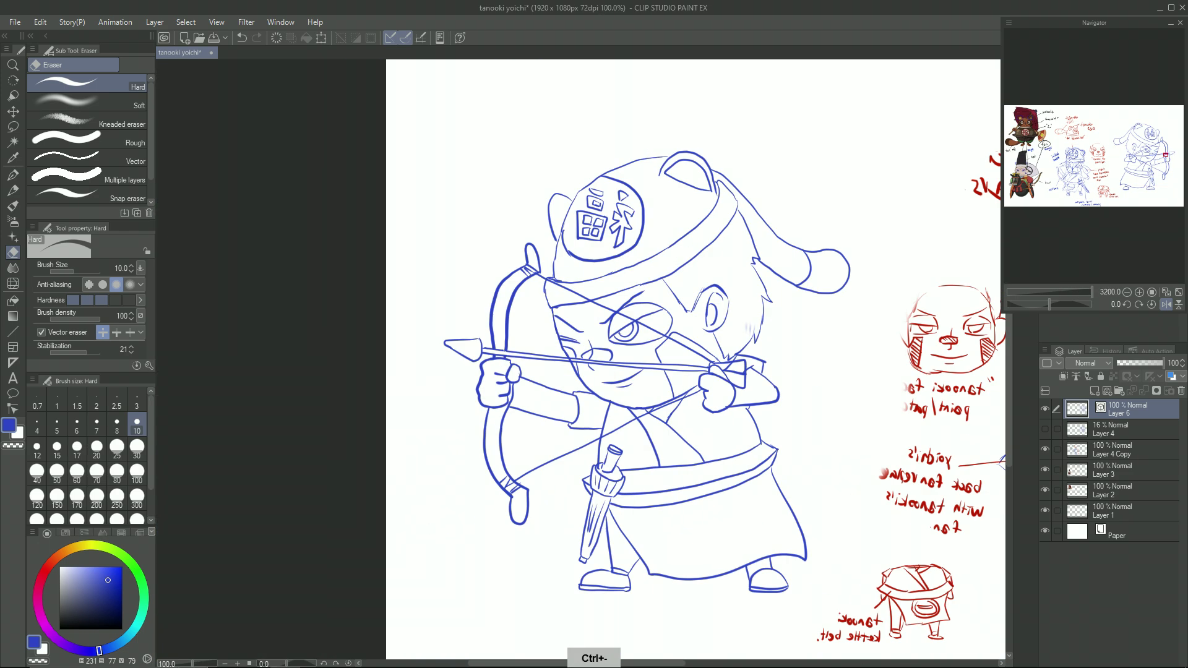
pyautogui.click(1166, 303)
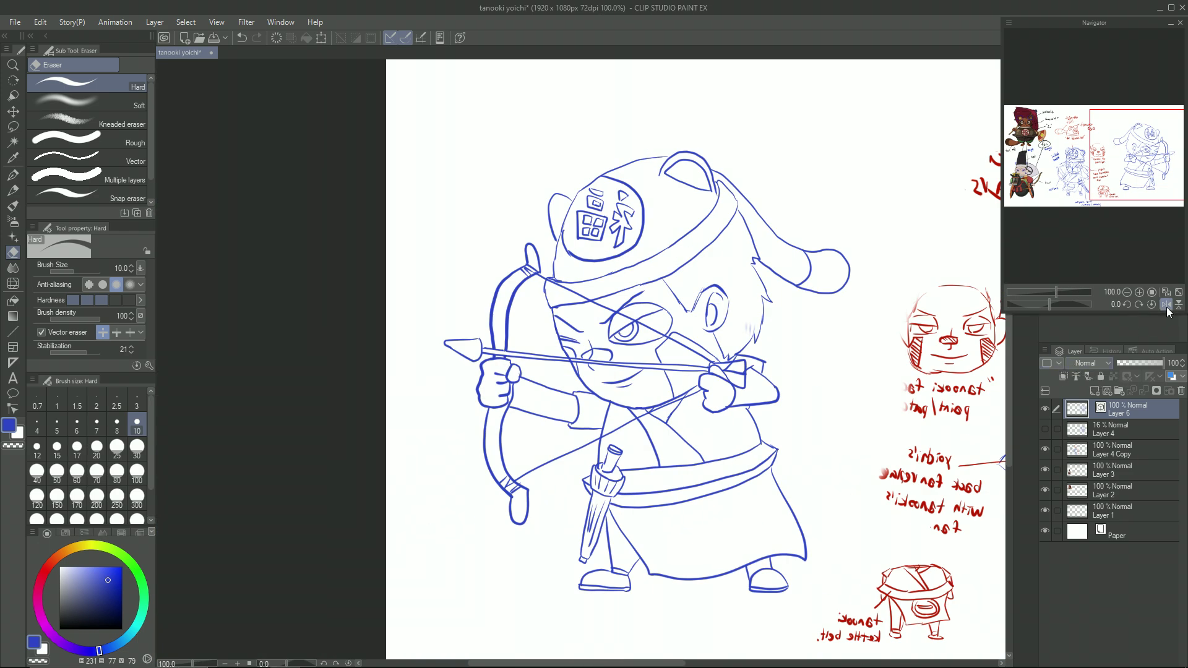
# Step: Ink the large fan behind the archer's back with its curved outer edge, straight lower edge and inner band
pyautogui.hotkey('ctrl', '+')
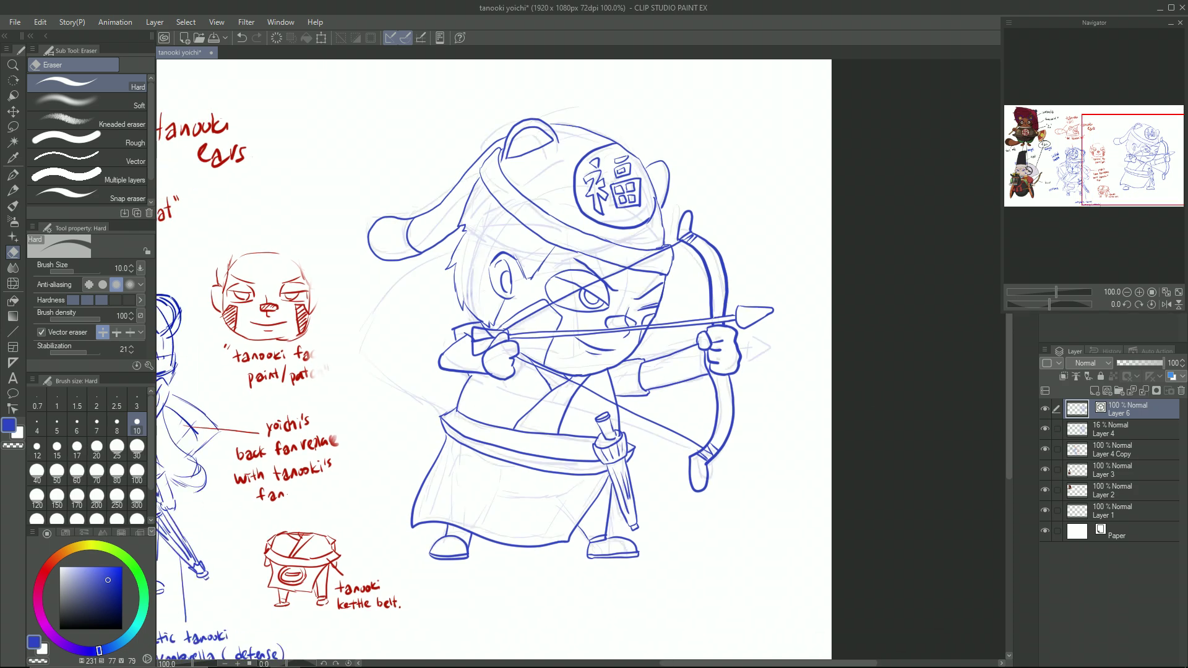
pyautogui.hotkey('ctrl', '+')
pyautogui.press('p')
pyautogui.moveTo(484, 130)
pyautogui.mouseDown()
pyautogui.moveTo(266, 328)
pyautogui.moveTo(459, 460)
pyautogui.mouseUp()
pyautogui.hotkey('ctrl', 'z')
pyautogui.moveTo(265, 335)
pyautogui.mouseDown()
pyautogui.moveTo(479, 433)
pyautogui.moveTo(307, 360)
pyautogui.moveTo(455, 438)
pyautogui.mouseUp()
pyautogui.hotkey('ctrl', 'z')
pyautogui.moveTo(308, 358)
pyautogui.mouseDown()
pyautogui.moveTo(433, 230)
pyautogui.moveTo(348, 344)
pyautogui.moveTo(399, 309)
pyautogui.moveTo(489, 208)
pyautogui.mouseUp()
pyautogui.hotkey('ctrl', 'z')
pyautogui.hotkey('ctrl', 'z')
pyautogui.moveTo(353, 378); pyautogui.dragTo(487, 225)
pyautogui.moveTo(447, 301); pyautogui.dragTo(336, 295)
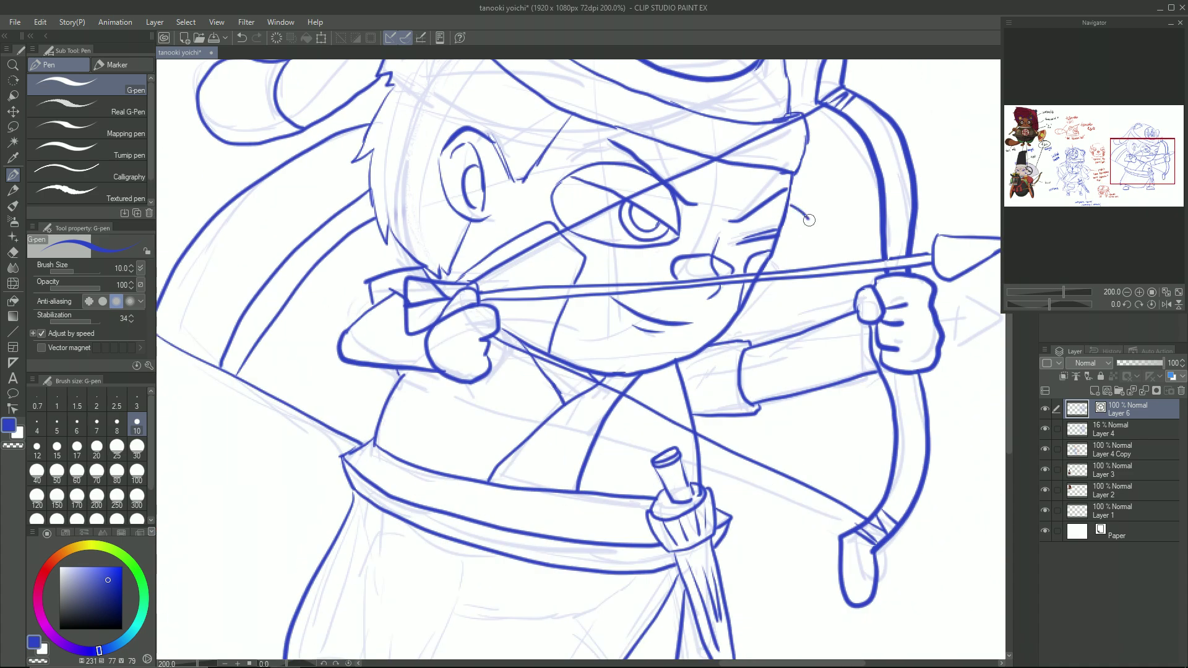
# Step: Ink a round kettle emblem with a narrow slot inside it on the front of the skirt
pyautogui.moveTo(482, 519)
pyautogui.mouseDown()
pyautogui.moveTo(550, 317)
pyautogui.moveTo(436, 405)
pyautogui.moveTo(616, 371)
pyautogui.mouseUp()
pyautogui.hotkey('ctrl', 'z')
pyautogui.moveTo(523, 336)
pyautogui.mouseDown()
pyautogui.moveTo(495, 339)
pyautogui.moveTo(583, 476)
pyautogui.moveTo(607, 361)
pyautogui.moveTo(578, 482)
pyautogui.moveTo(568, 350)
pyautogui.moveTo(593, 388)
pyautogui.moveTo(510, 356)
pyautogui.moveTo(455, 442)
pyautogui.moveTo(566, 354)
pyautogui.moveTo(516, 351)
pyautogui.mouseUp()
pyautogui.hotkey('ctrl', 'z')
pyautogui.hotkey('ctrl', 'z')
pyautogui.hotkey('ctrl', 'z')
pyautogui.moveTo(472, 408)
pyautogui.mouseDown()
pyautogui.moveTo(592, 442)
pyautogui.moveTo(471, 409)
pyautogui.moveTo(540, 407)
pyautogui.moveTo(597, 439)
pyautogui.moveTo(595, 415)
pyautogui.moveTo(473, 408)
pyautogui.moveTo(578, 429)
pyautogui.moveTo(521, 426)
pyautogui.moveTo(591, 425)
pyautogui.moveTo(505, 432)
pyautogui.moveTo(579, 434)
pyautogui.mouseUp()
pyautogui.hotkey('ctrl', 'z')
pyautogui.hotkey('ctrl', 'z')
pyautogui.hotkey('ctrl', 'z')
pyautogui.hotkey('ctrl', 'z')
pyautogui.moveTo(595, 415); pyautogui.dragTo(594, 421)
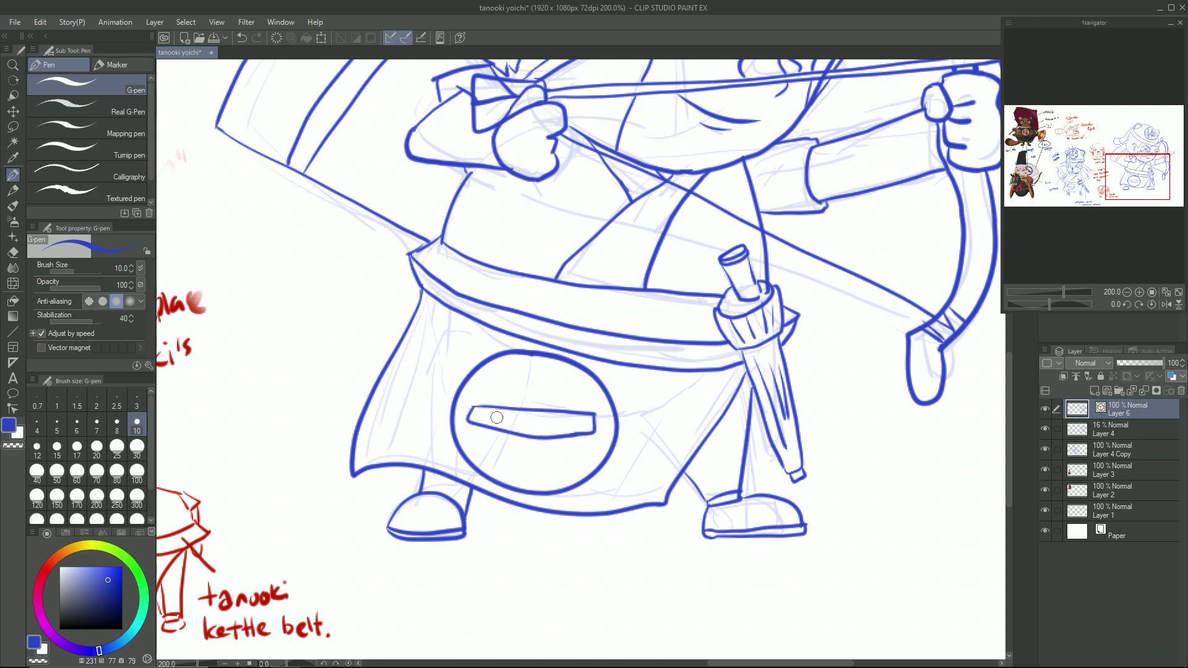
# Step: Set the pen stabilization to 100 and rework the kettle emblem's outline into a double ring
pyautogui.hotkey('ctrl', '+')
pyautogui.moveTo(474, 300)
pyautogui.mouseDown()
pyautogui.moveTo(403, 405)
pyautogui.moveTo(547, 530)
pyautogui.moveTo(684, 392)
pyautogui.moveTo(445, 302)
pyautogui.moveTo(402, 384)
pyautogui.mouseUp()
pyautogui.hotkey('ctrl', 'z')
pyautogui.moveTo(425, 444); pyautogui.dragTo(590, 527)
pyautogui.hotkey('ctrl', 'z')
pyautogui.moveTo(443, 330)
pyautogui.mouseDown()
pyautogui.moveTo(406, 411)
pyautogui.moveTo(554, 529)
pyautogui.moveTo(677, 489)
pyautogui.moveTo(549, 284)
pyautogui.moveTo(715, 470)
pyautogui.moveTo(438, 331)
pyautogui.moveTo(583, 290)
pyautogui.moveTo(709, 400)
pyautogui.moveTo(655, 503)
pyautogui.mouseUp()
pyautogui.hotkey('ctrl', 'z')
# Step: Hide the rough sketch Layer 4 and save the drawing
pyautogui.hotkey('ctrl', '-')
pyautogui.hotkey('ctrl', '-')
pyautogui.hotkey('ctrl', '-')
pyautogui.hotkey('ctrl', '-')
pyautogui.hotkey('ctrl', '-')
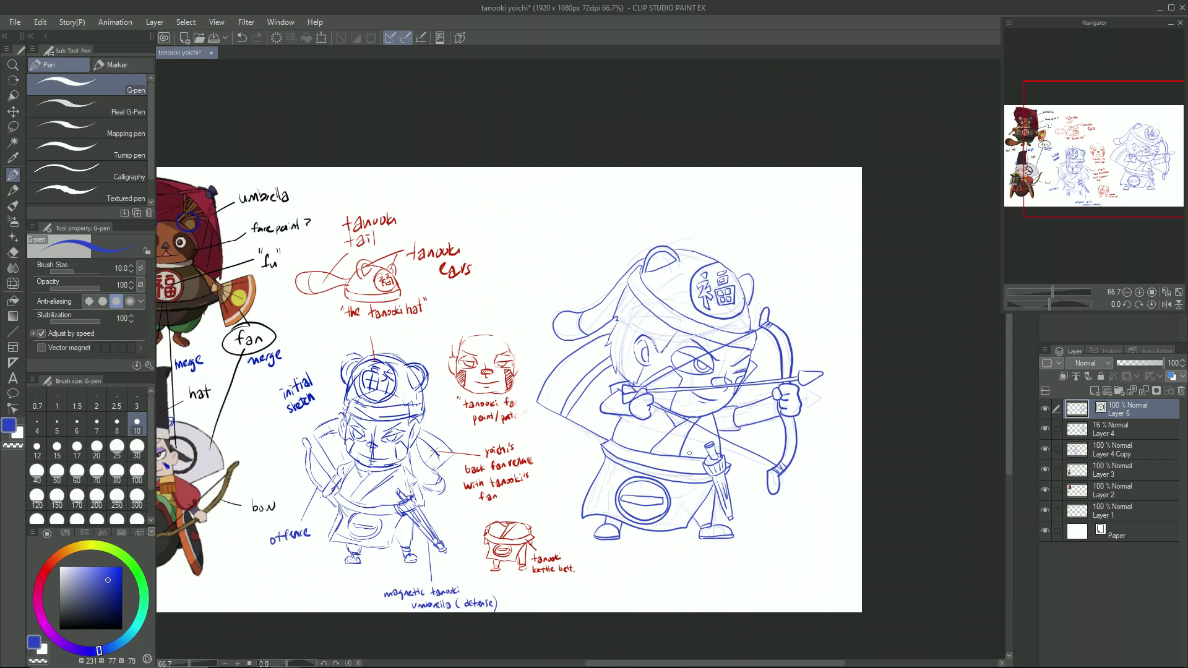
pyautogui.hotkey('ctrl', '+')
pyautogui.click(1045, 428)
pyautogui.hotkey('ctrl', 's')
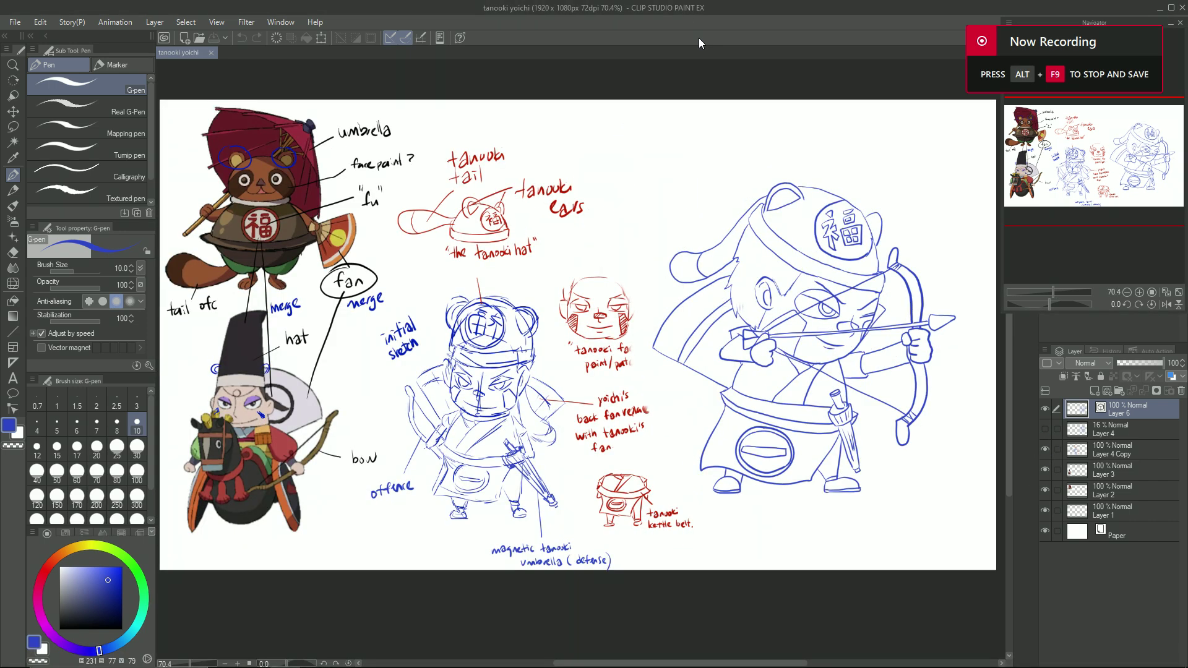
# Step: Select Layer 6 through Layer 1, scale them together to 57% and move them to the canvas's upper-left corner
pyautogui.keyDown('shift'); pyautogui.click(1131, 513); pyautogui.keyUp('shift')
pyautogui.hotkey('ctrl', 't')
pyautogui.moveTo(961, 335); pyautogui.dragTo(617, 334)
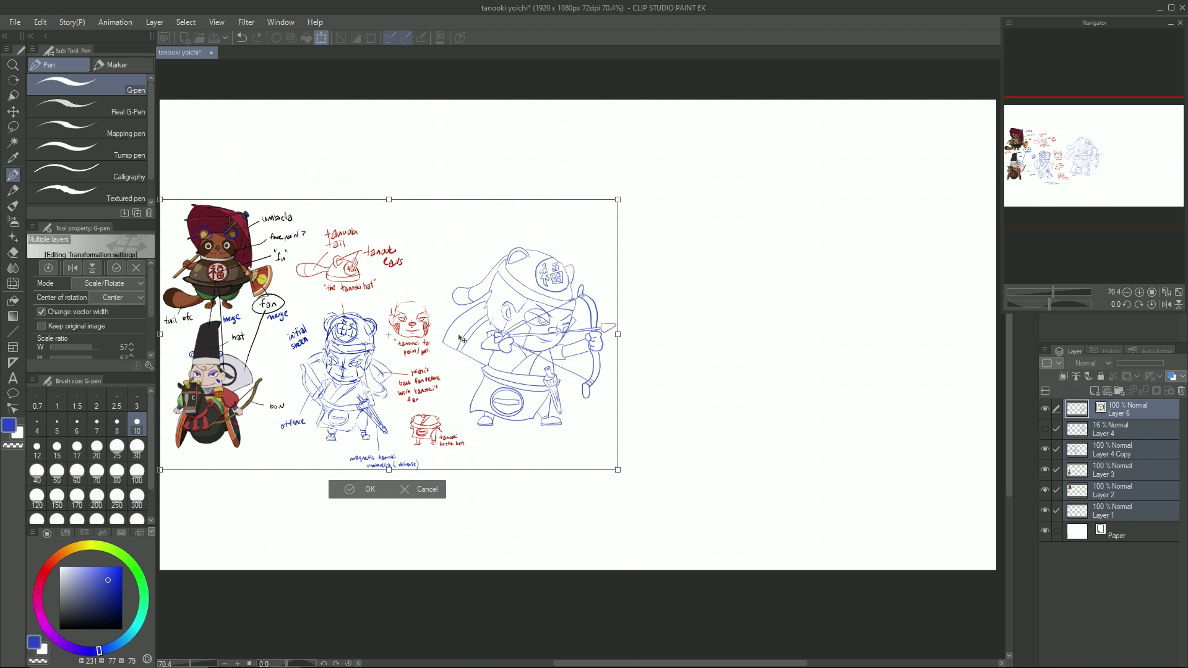
pyautogui.moveTo(460, 339); pyautogui.dragTo(463, 240)
pyautogui.click(364, 392)
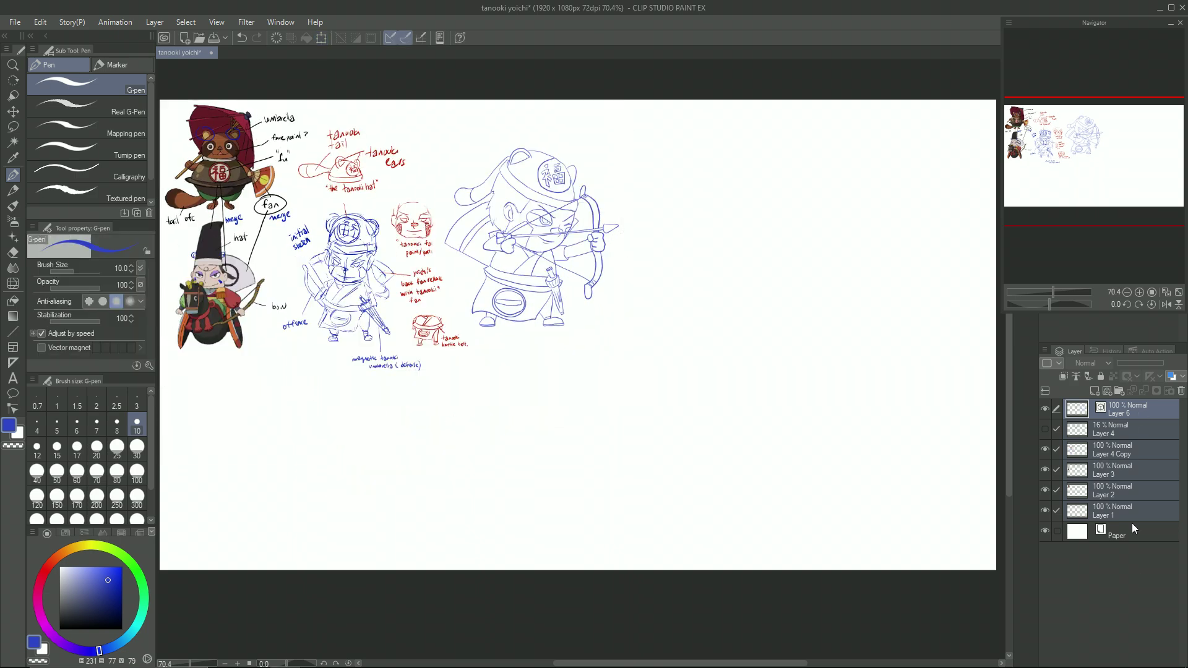
# Step: Add a new raster layer above the line art and set the drawing colour to black
pyautogui.click(1144, 411)
pyautogui.click(1094, 391)
pyautogui.click(122, 629)
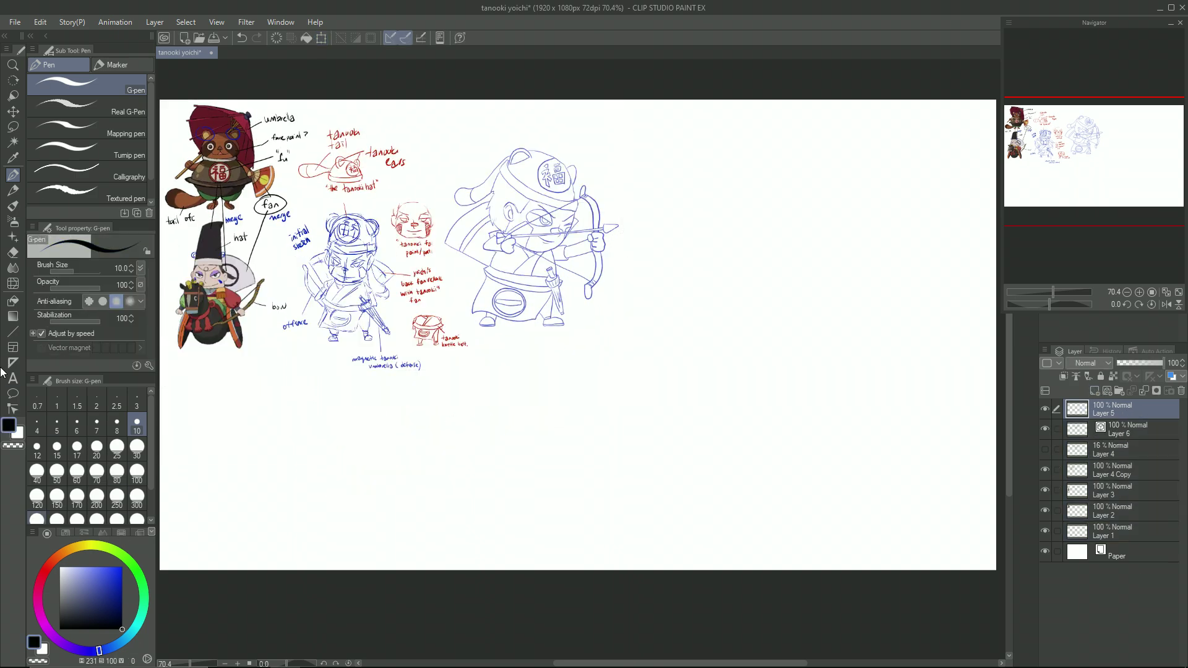
# Step: Set up the G-pen with stabilization 4 over the blank canvas area beside the finished archer
pyautogui.hotkey('ctrl', '+')
pyautogui.hotkey('ctrl', '+')
pyautogui.moveTo(736, 284); pyautogui.dragTo(531, 258)
pyautogui.scroll(1, 579, 270)
pyautogui.click(12, 188)
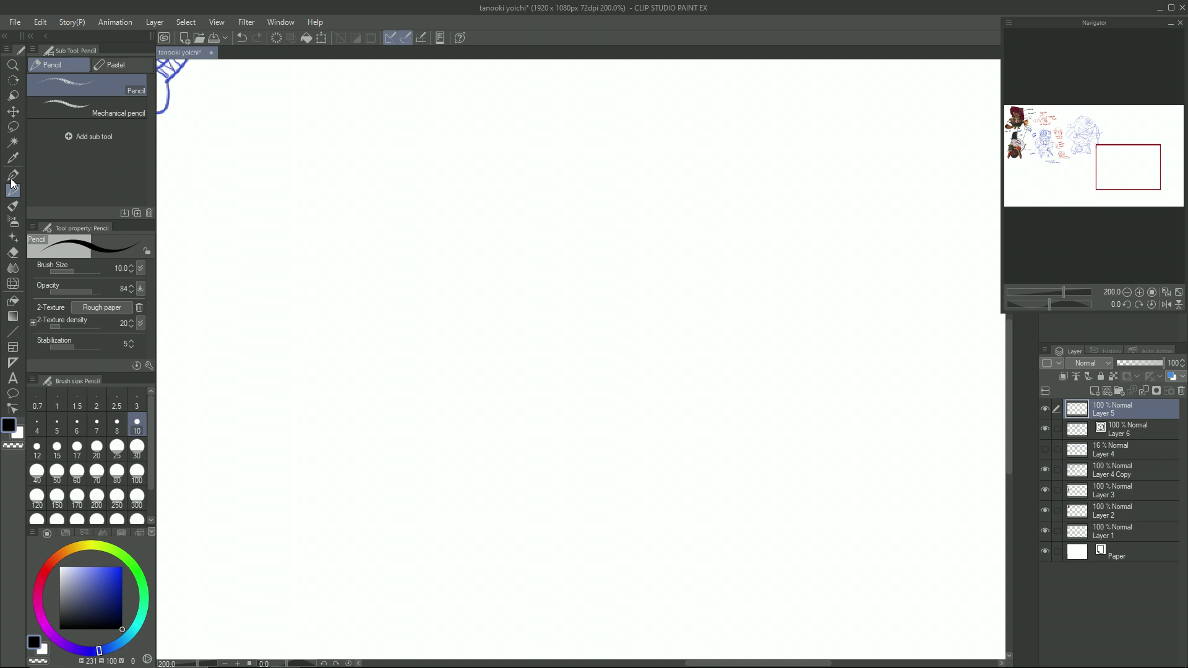
pyautogui.click(12, 176)
pyautogui.moveTo(585, 209)
pyautogui.mouseDown()
pyautogui.moveTo(628, 252)
pyautogui.moveTo(639, 226)
pyautogui.mouseUp()
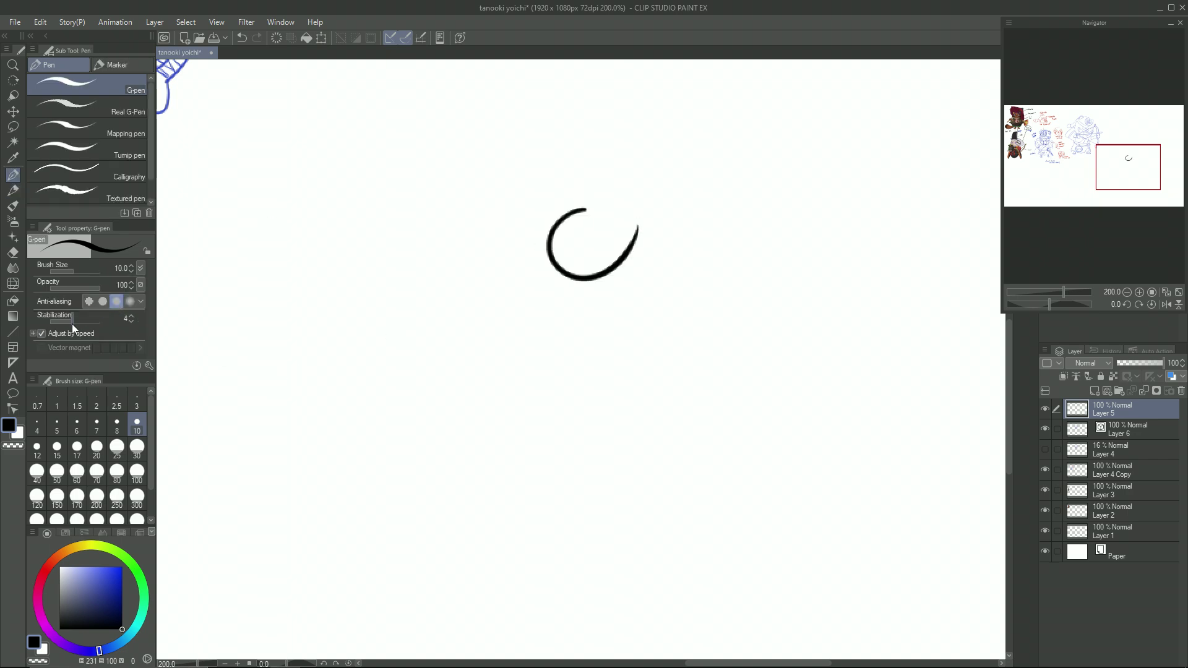
pyautogui.hotkey('ctrl', 'z')
# Step: Sketch a new figure's round head, neck, raised rear fist with forearm, and the separate outstretched hand
pyautogui.moveTo(511, 217)
pyautogui.mouseDown()
pyautogui.moveTo(526, 319)
pyautogui.moveTo(545, 325)
pyautogui.mouseUp()
pyautogui.moveTo(470, 303); pyautogui.dragTo(535, 318)
pyautogui.moveTo(475, 341); pyautogui.dragTo(442, 327)
pyautogui.moveTo(615, 264); pyautogui.dragTo(630, 291)
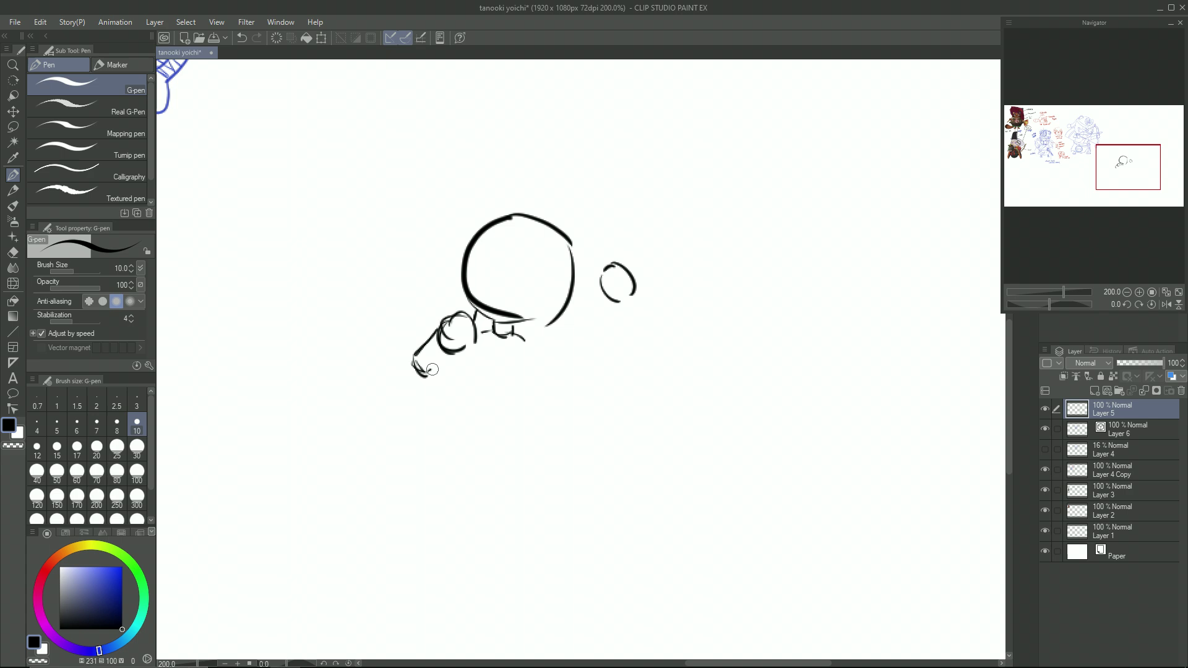
# Step: Sketch the new figure's torso sides and waistline below the neck
pyautogui.moveTo(455, 398); pyautogui.dragTo(458, 405)
pyautogui.moveTo(524, 337); pyautogui.dragTo(529, 405)
pyautogui.moveTo(526, 406); pyautogui.dragTo(472, 418)
# Step: Sketch the new figure's two spread legs and rounded feet
pyautogui.moveTo(455, 365); pyautogui.dragTo(421, 508)
pyautogui.moveTo(526, 379); pyautogui.dragTo(552, 483)
pyautogui.moveTo(422, 496)
pyautogui.mouseDown()
pyautogui.moveTo(405, 530)
pyautogui.moveTo(496, 454)
pyautogui.moveTo(526, 511)
pyautogui.mouseUp()
pyautogui.moveTo(524, 388); pyautogui.dragTo(551, 484)
pyautogui.moveTo(543, 446)
pyautogui.mouseDown()
pyautogui.moveTo(550, 510)
pyautogui.moveTo(578, 514)
pyautogui.mouseUp()
pyautogui.moveTo(523, 509); pyautogui.dragTo(574, 524)
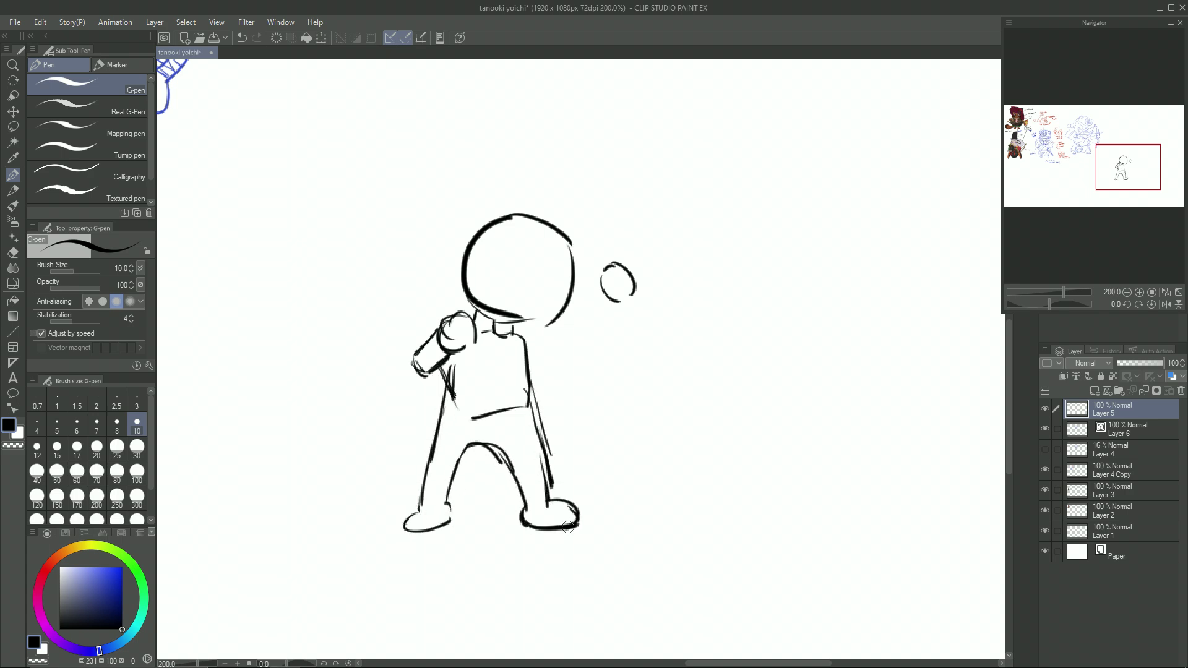
# Step: Sketch the new figure's outstretched arm from the shoulder and close the round outline of its hand
pyautogui.moveTo(520, 337)
pyautogui.mouseDown()
pyautogui.moveTo(604, 302)
pyautogui.moveTo(597, 291)
pyautogui.mouseUp()
pyautogui.moveTo(542, 326); pyautogui.dragTo(604, 301)
pyautogui.moveTo(612, 265); pyautogui.dragTo(630, 292)
# Step: Sketch the curved bow above and below the outstretched hand, with its bowstring pulled back to the rear fist
pyautogui.moveTo(511, 181); pyautogui.dragTo(597, 269)
pyautogui.moveTo(512, 183)
pyautogui.mouseDown()
pyautogui.moveTo(561, 189)
pyautogui.moveTo(607, 265)
pyautogui.mouseUp()
pyautogui.moveTo(619, 305); pyautogui.dragTo(639, 376)
pyautogui.moveTo(627, 300); pyautogui.dragTo(654, 357)
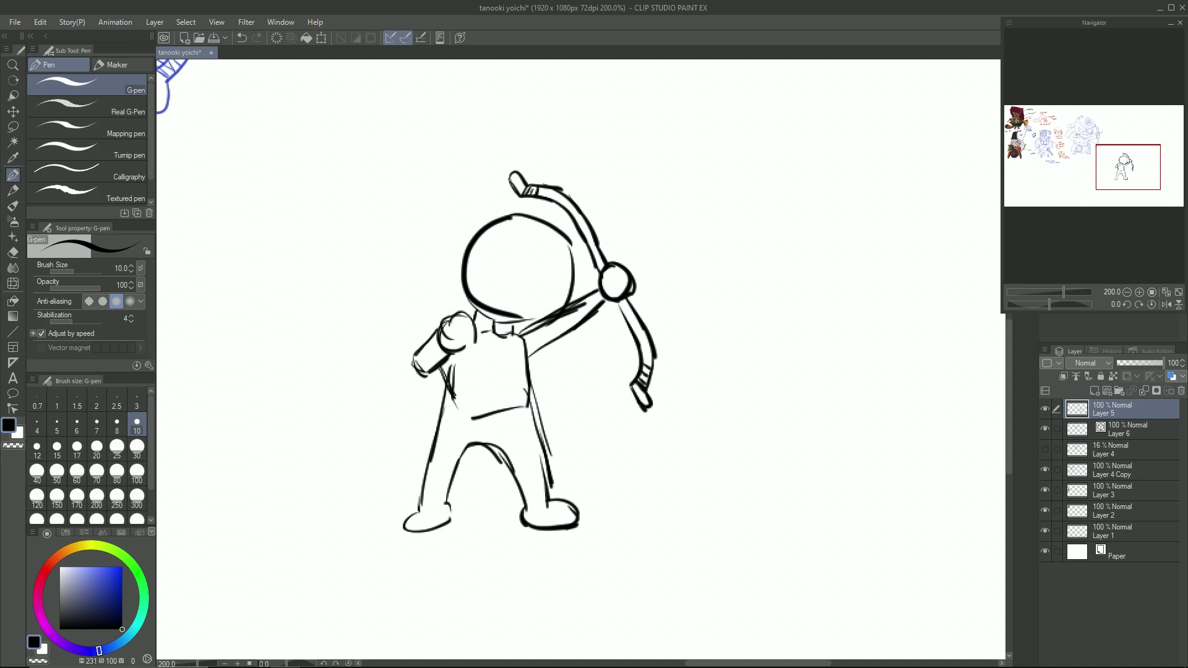
pyautogui.moveTo(524, 189)
pyautogui.mouseDown()
pyautogui.moveTo(446, 318)
pyautogui.moveTo(626, 381)
pyautogui.mouseUp()
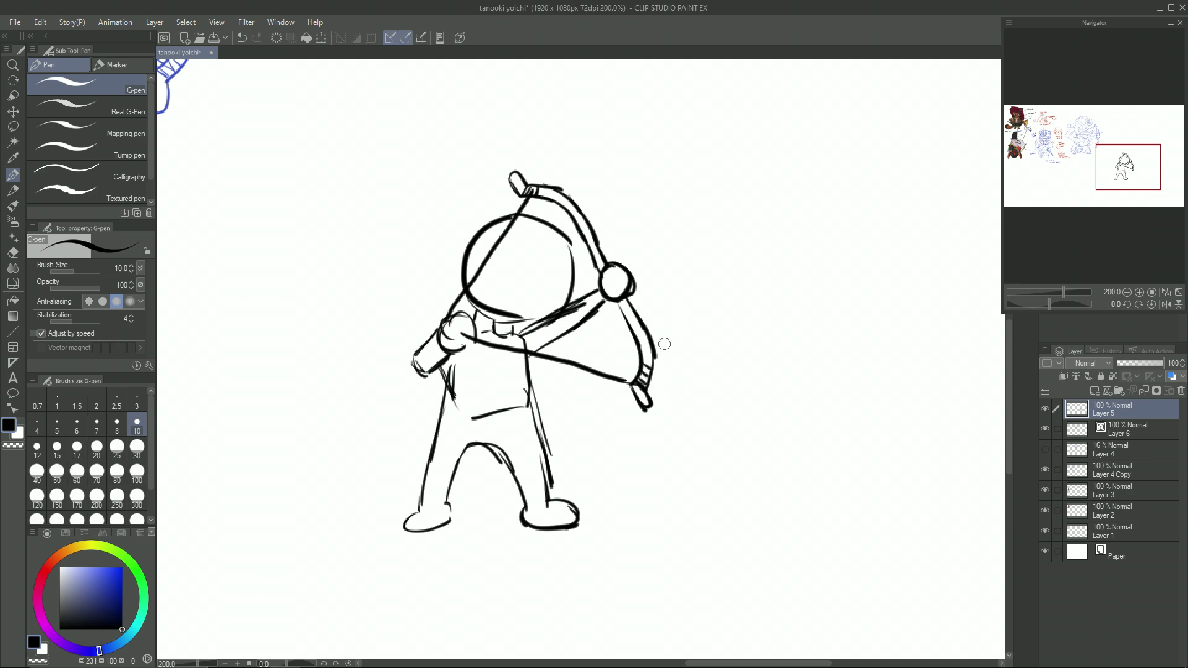
# Step: Lasso the bow with its string, rotate it slightly clockwise around the front hand, and deselect
pyautogui.press('m')
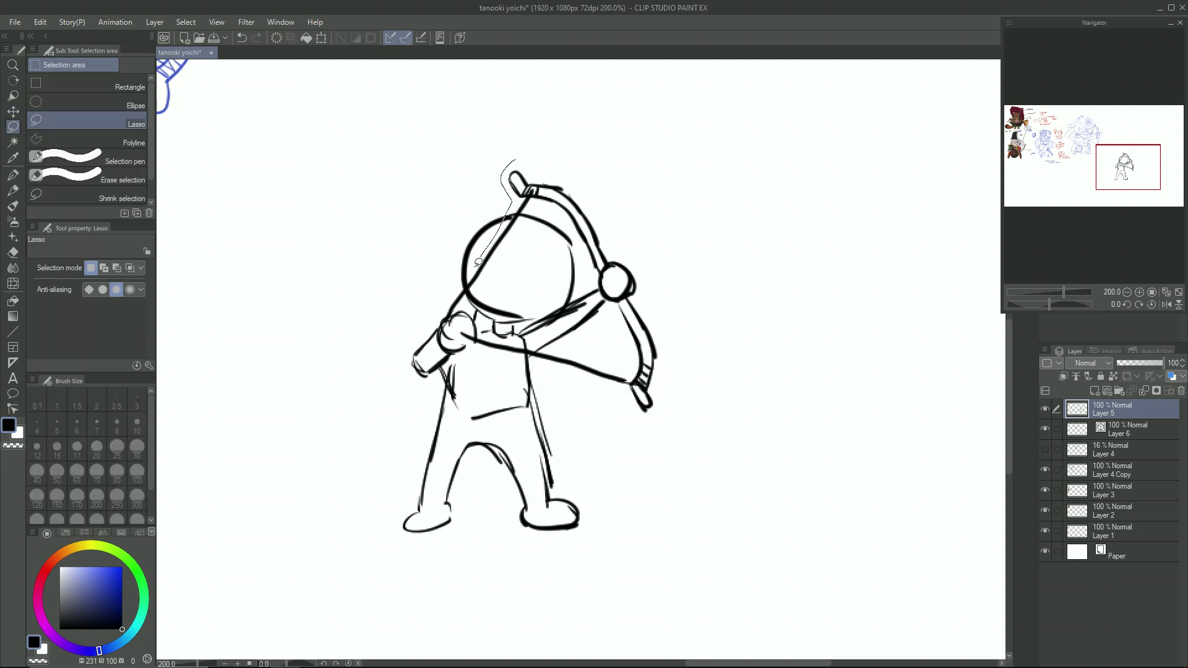
pyautogui.moveTo(530, 365); pyautogui.dragTo(621, 303)
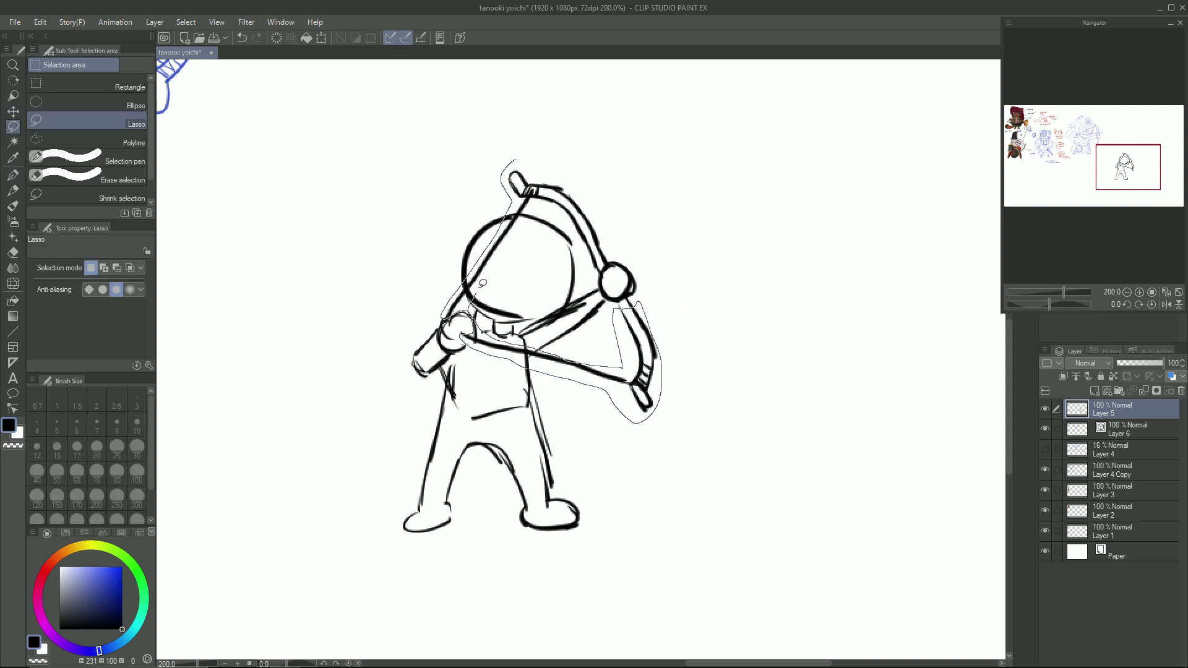
pyautogui.moveTo(611, 256); pyautogui.dragTo(597, 186)
pyautogui.hotkey('ctrl', 't')
pyautogui.moveTo(686, 137); pyautogui.dragTo(707, 160)
pyautogui.moveTo(606, 247); pyautogui.dragTo(606, 238)
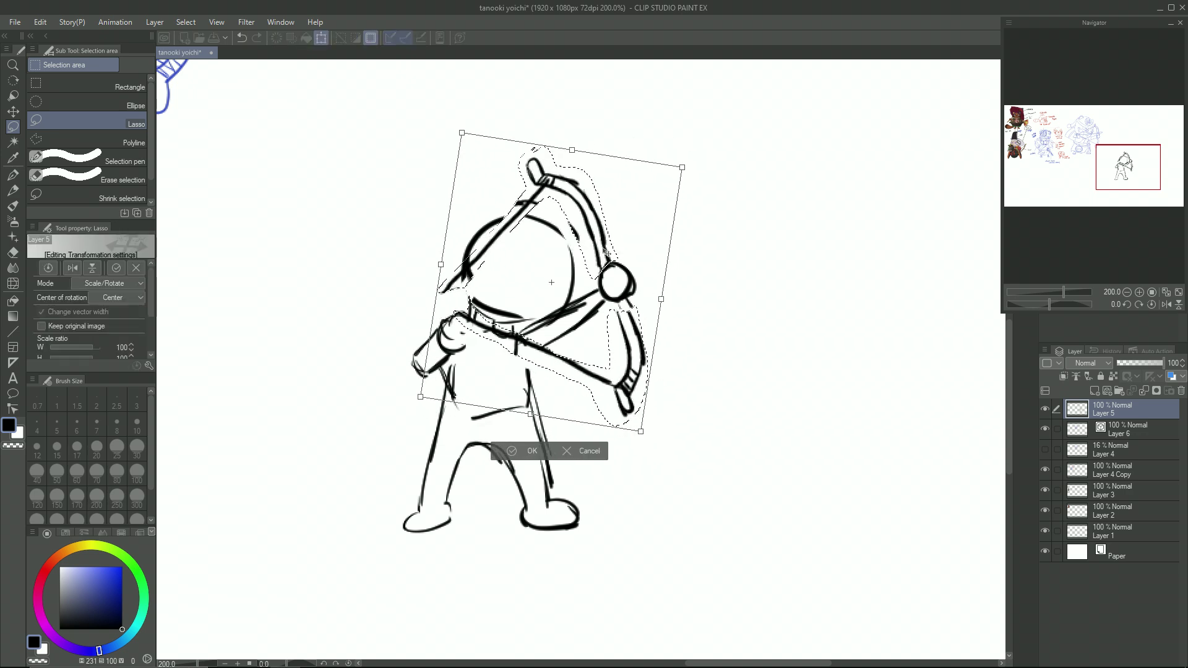
pyautogui.click(514, 455)
pyautogui.press('Return')
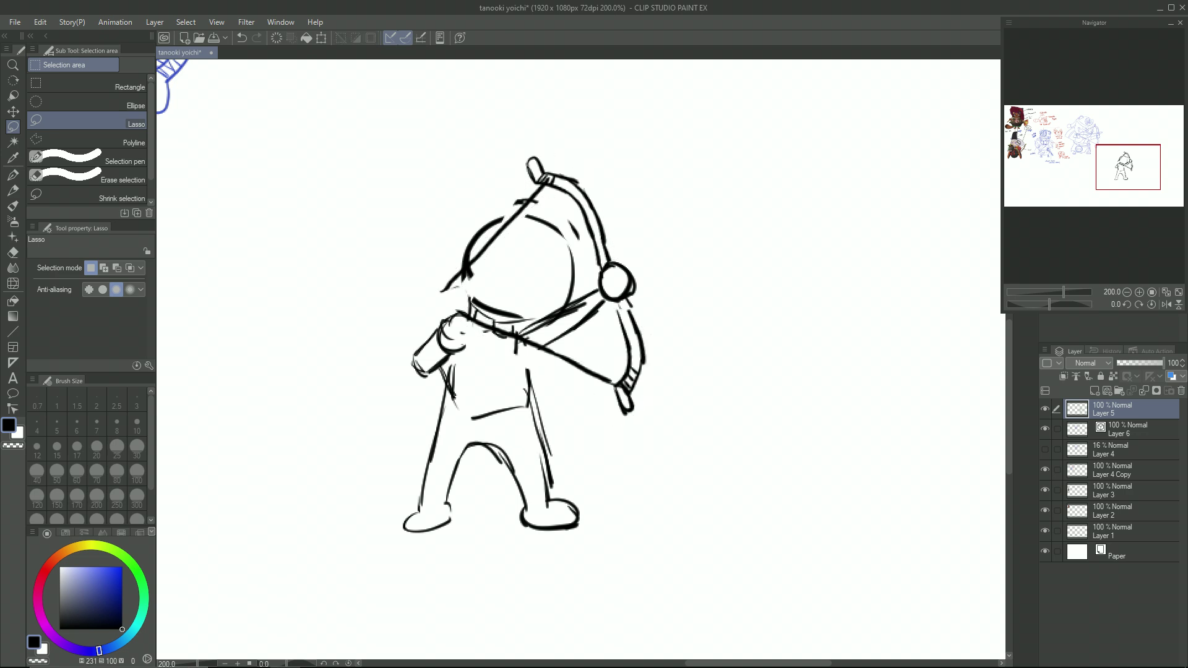
# Step: Erase the rotated bowstring lines crossing the body and repair the outlines of the head and rear fist
pyautogui.press('e')
pyautogui.moveTo(444, 289); pyautogui.dragTo(537, 193)
pyautogui.click(136, 448)
pyautogui.moveTo(471, 319); pyautogui.dragTo(609, 371)
pyautogui.press('p')
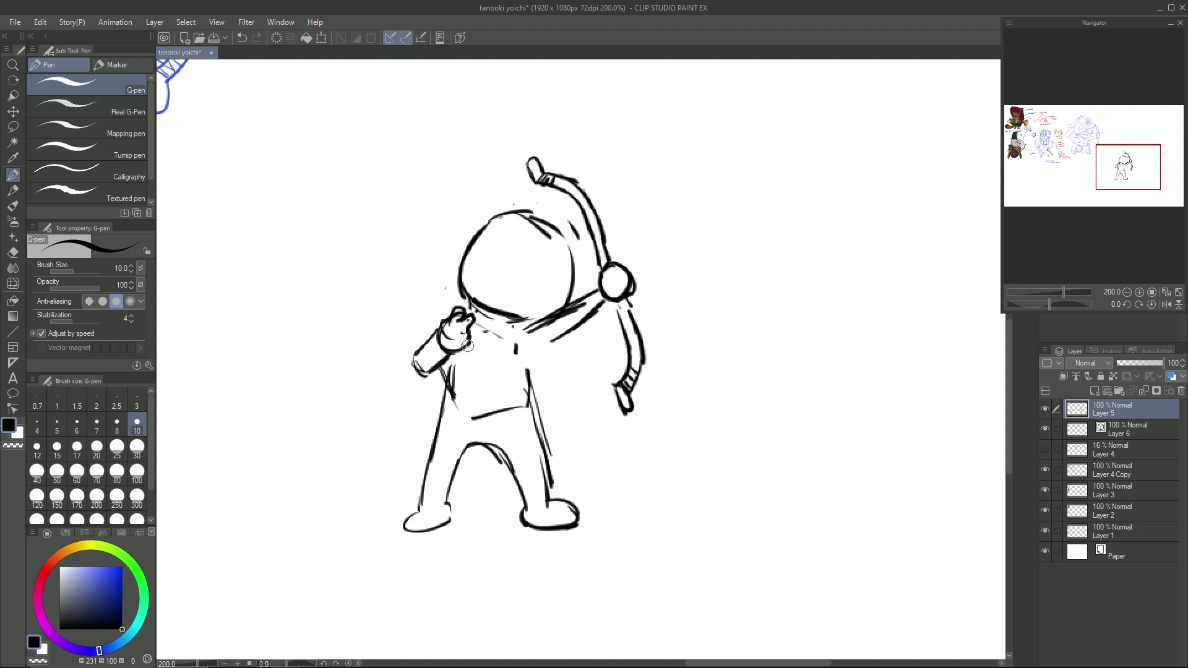
# Step: Sketch the arrow with its pointed head from the rear fist past the front hand, and redraw the bowstring
pyautogui.moveTo(527, 295); pyautogui.dragTo(587, 258)
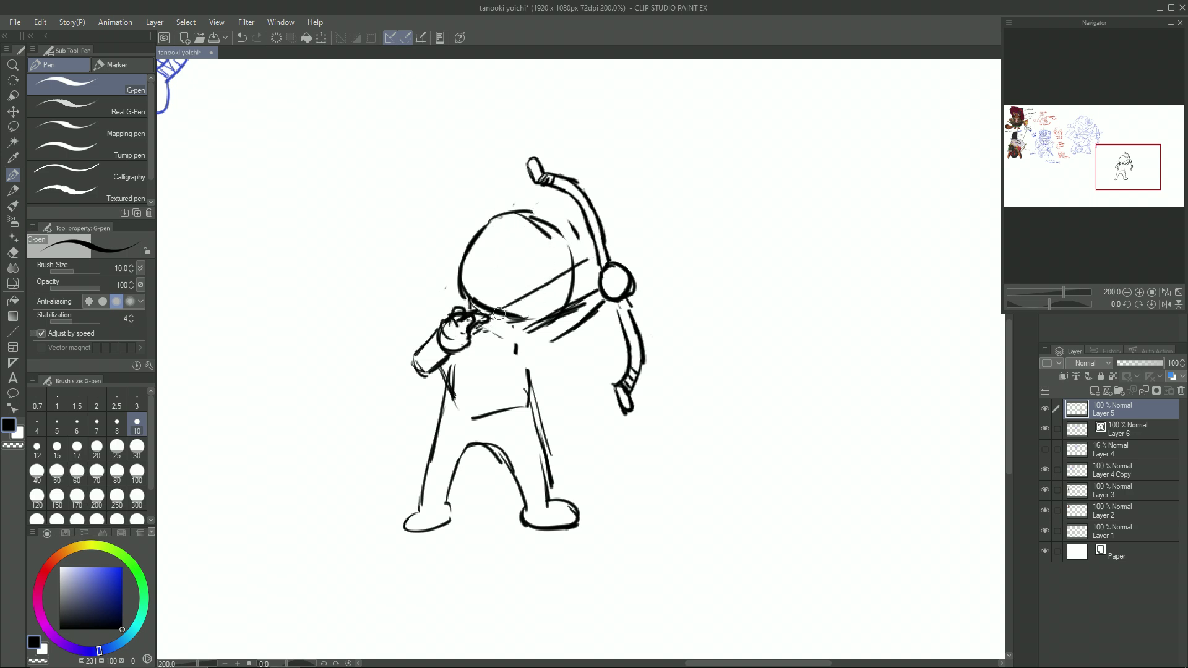
pyautogui.moveTo(488, 322); pyautogui.dragTo(604, 263)
pyautogui.moveTo(520, 309)
pyautogui.mouseDown()
pyautogui.moveTo(623, 248)
pyautogui.moveTo(568, 279)
pyautogui.mouseUp()
pyautogui.moveTo(543, 181)
pyautogui.mouseDown()
pyautogui.moveTo(469, 309)
pyautogui.moveTo(547, 179)
pyautogui.mouseUp()
pyautogui.hotkey('ctrl', 'z')
pyautogui.moveTo(474, 333); pyautogui.dragTo(533, 351)
pyautogui.hotkey('ctrl', 'z')
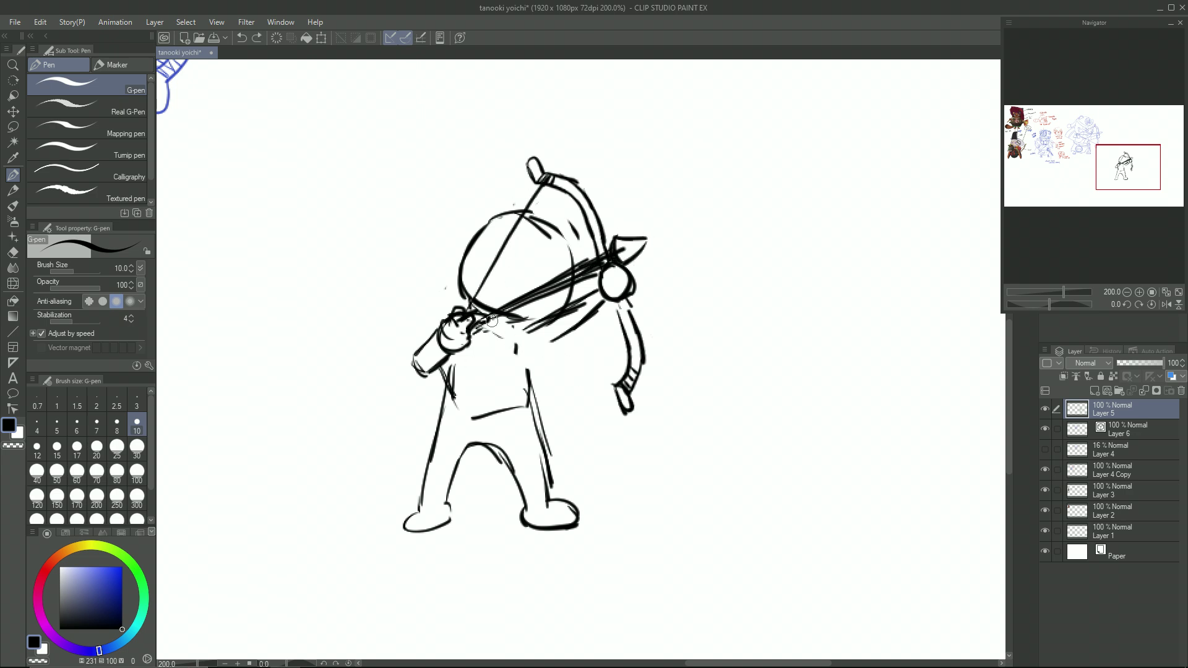
pyautogui.moveTo(471, 328); pyautogui.dragTo(624, 380)
pyautogui.hotkey('ctrl', 'z')
# Step: Sketch the face guidelines, the garment folds on the torso, and a sword hanging at the waist
pyautogui.moveTo(488, 264); pyautogui.dragTo(568, 261)
pyautogui.moveTo(487, 331); pyautogui.dragTo(472, 405)
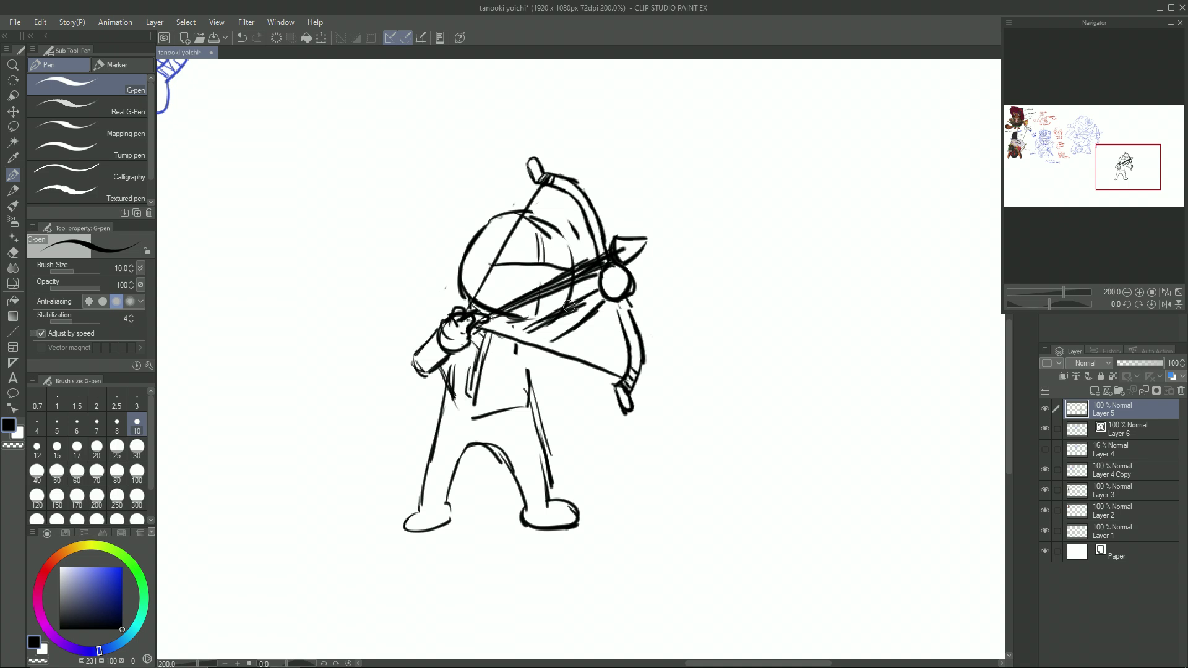
pyautogui.moveTo(533, 354); pyautogui.dragTo(531, 395)
pyautogui.moveTo(538, 388)
pyautogui.mouseDown()
pyautogui.moveTo(448, 392)
pyautogui.moveTo(545, 389)
pyautogui.mouseUp()
pyautogui.moveTo(519, 394); pyautogui.dragTo(578, 467)
# Step: Sketch the wide hanging sleeve behind the raised arm, the long garment over the legs, the belt, and the scabbard
pyautogui.moveTo(459, 252); pyautogui.dragTo(359, 332)
pyautogui.moveTo(358, 333)
pyautogui.mouseDown()
pyautogui.moveTo(430, 392)
pyautogui.moveTo(498, 510)
pyautogui.mouseUp()
pyautogui.moveTo(545, 427); pyautogui.dragTo(507, 514)
pyautogui.moveTo(492, 444); pyautogui.dragTo(522, 495)
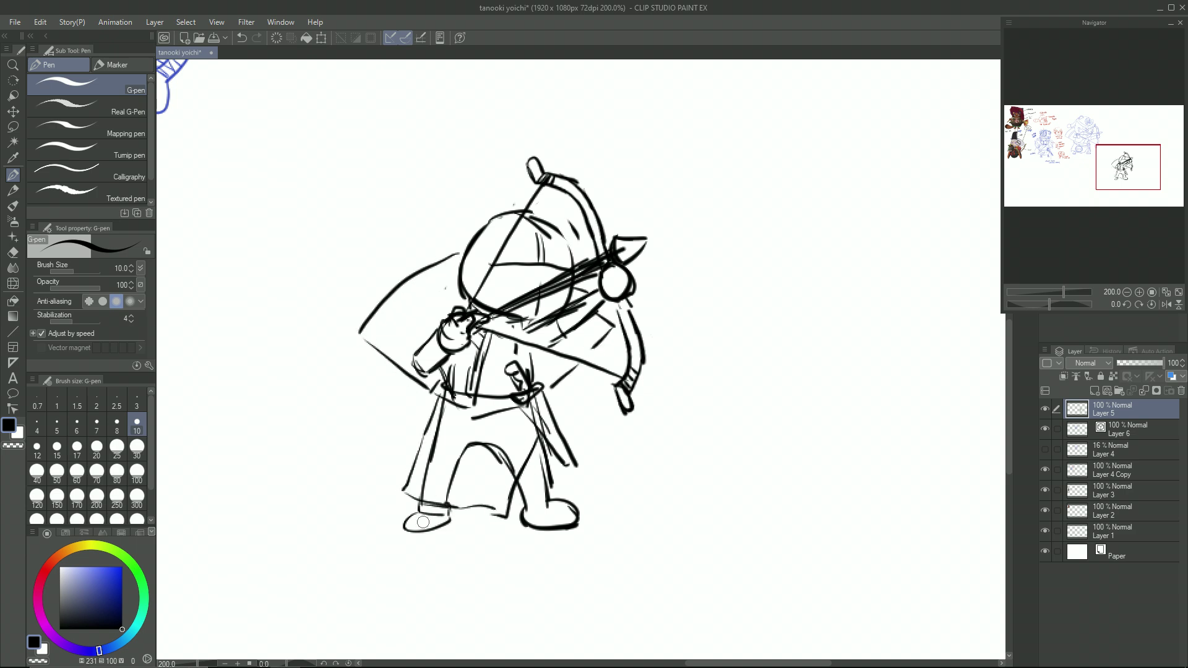
pyautogui.moveTo(531, 405); pyautogui.dragTo(575, 457)
pyautogui.moveTo(430, 386); pyautogui.dragTo(525, 395)
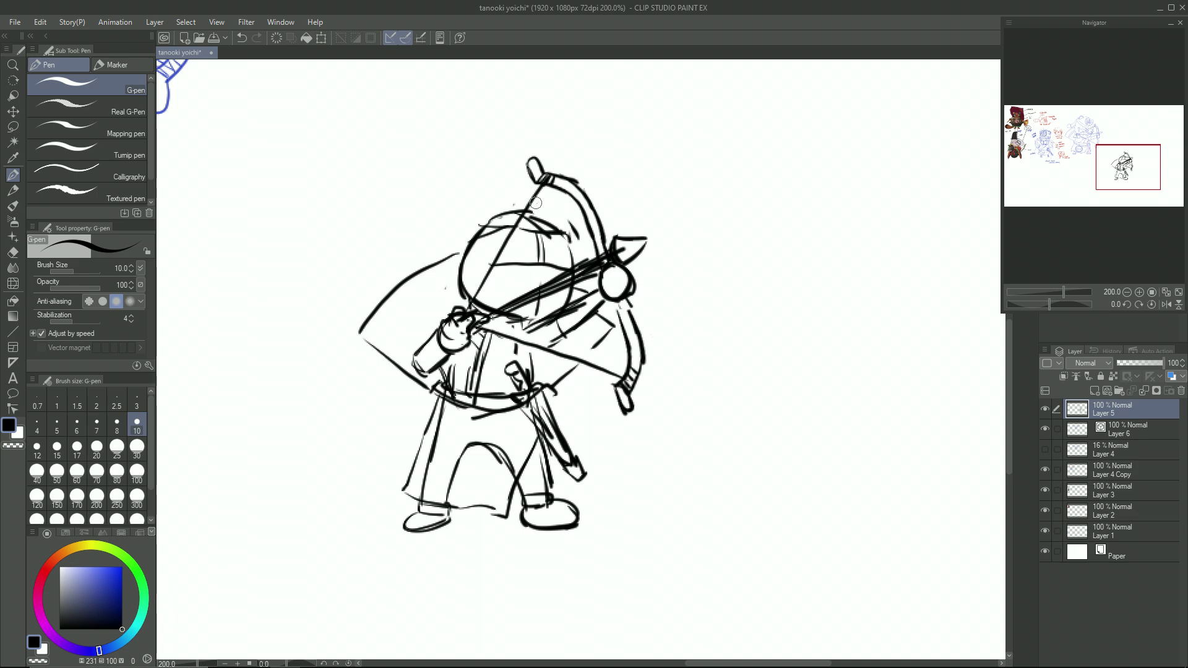
# Step: Sketch the hat's brim across the forehead, the hair at the temple, and the figure's ear
pyautogui.scroll(2, 534, 189)
pyautogui.moveTo(411, 283); pyautogui.dragTo(453, 277)
pyautogui.moveTo(405, 272)
pyautogui.mouseDown()
pyautogui.moveTo(398, 308)
pyautogui.moveTo(467, 271)
pyautogui.mouseUp()
pyautogui.moveTo(518, 269); pyautogui.dragTo(591, 285)
pyautogui.moveTo(559, 273); pyautogui.dragTo(611, 314)
pyautogui.moveTo(420, 337)
pyautogui.mouseDown()
pyautogui.moveTo(414, 378)
pyautogui.moveTo(413, 347)
pyautogui.mouseUp()
pyautogui.moveTo(461, 284); pyautogui.dragTo(428, 347)
pyautogui.moveTo(393, 296); pyautogui.dragTo(385, 355)
# Step: Sketch the hat's crown with its rounded tanuki ears and side flap
pyautogui.moveTo(461, 191); pyautogui.dragTo(402, 291)
pyautogui.moveTo(418, 228)
pyautogui.mouseDown()
pyautogui.moveTo(382, 266)
pyautogui.moveTo(377, 312)
pyautogui.mouseUp()
pyautogui.moveTo(467, 193); pyautogui.dragTo(524, 183)
pyautogui.moveTo(578, 201)
pyautogui.mouseDown()
pyautogui.moveTo(621, 290)
pyautogui.moveTo(601, 227)
pyautogui.mouseUp()
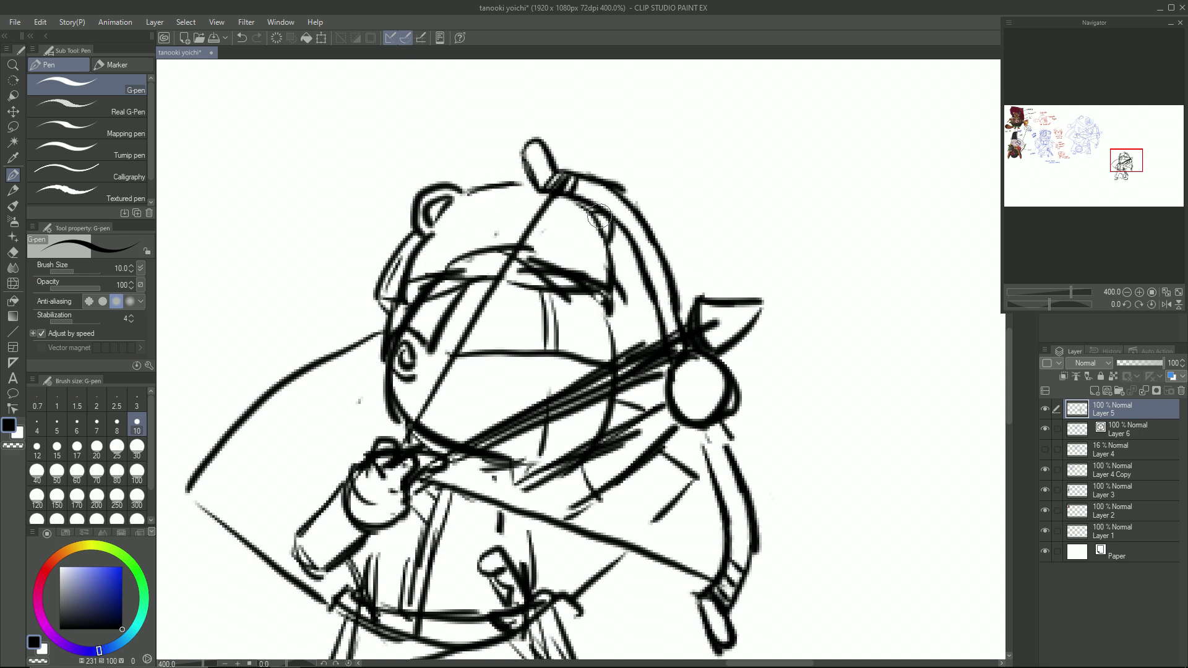
# Step: Sketch the emblem on the front of the hat and the striped tail hanging behind it
pyautogui.moveTo(490, 196); pyautogui.dragTo(489, 239)
pyautogui.moveTo(577, 196); pyautogui.dragTo(587, 253)
pyautogui.moveTo(510, 207)
pyautogui.mouseDown()
pyautogui.moveTo(529, 235)
pyautogui.moveTo(559, 229)
pyautogui.moveTo(566, 249)
pyautogui.mouseUp()
pyautogui.moveTo(379, 273); pyautogui.dragTo(306, 349)
pyautogui.moveTo(290, 296); pyautogui.dragTo(301, 349)
# Step: Sketch the details under the outstretched arm and the diagonal sash across the chest
pyautogui.moveTo(571, 386); pyautogui.dragTo(607, 152)
pyautogui.moveTo(607, 239); pyautogui.dragTo(613, 274)
pyautogui.moveTo(609, 281); pyautogui.dragTo(635, 268)
pyautogui.moveTo(562, 298); pyautogui.dragTo(564, 335)
pyautogui.moveTo(458, 257); pyautogui.dragTo(490, 289)
pyautogui.moveTo(509, 229); pyautogui.dragTo(491, 254)
pyautogui.moveTo(544, 232); pyautogui.dragTo(456, 378)
pyautogui.moveTo(487, 253); pyautogui.dragTo(421, 372)
pyautogui.moveTo(335, 302)
pyautogui.mouseDown()
pyautogui.moveTo(350, 333)
pyautogui.moveTo(374, 321)
pyautogui.mouseUp()
# Step: Erase the overlapping lines around the raised forearm and the leg lines inside the long skirt
pyautogui.press('e')
pyautogui.moveTo(379, 266); pyautogui.dragTo(399, 293)
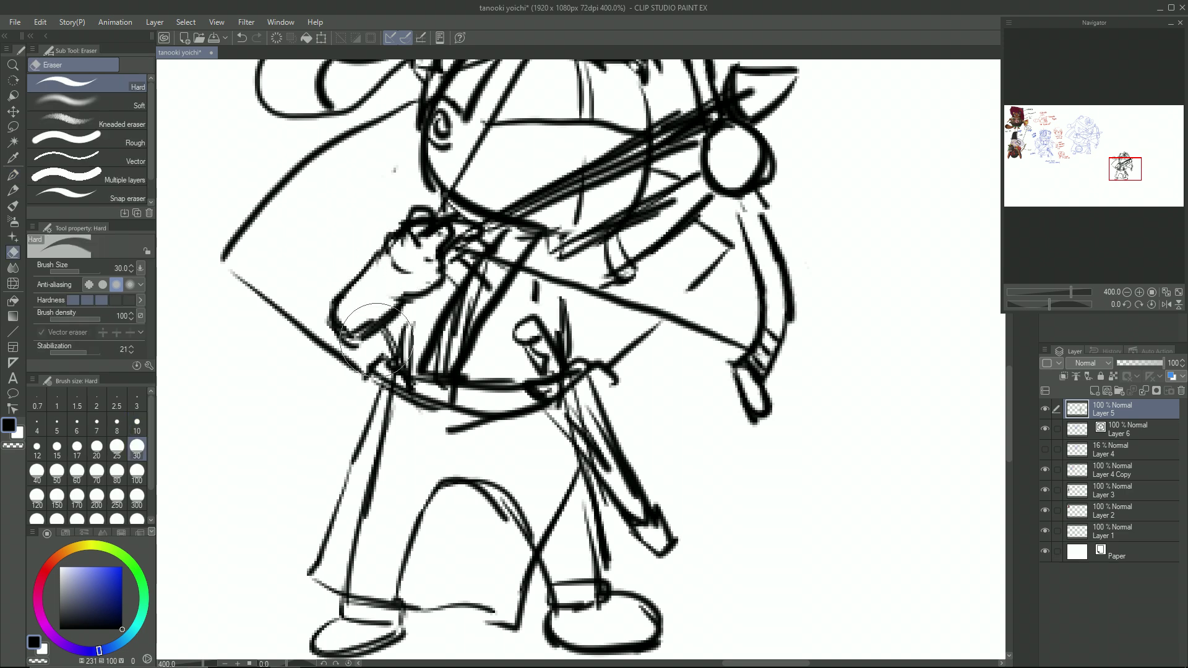
pyautogui.press('p')
pyautogui.hotkey('ctrl', '-')
pyautogui.hotkey('ctrl', '+')
pyautogui.press('e')
pyautogui.moveTo(389, 398)
pyautogui.mouseDown()
pyautogui.moveTo(355, 546)
pyautogui.moveTo(397, 570)
pyautogui.moveTo(504, 538)
pyautogui.moveTo(437, 424)
pyautogui.moveTo(511, 433)
pyautogui.mouseUp()
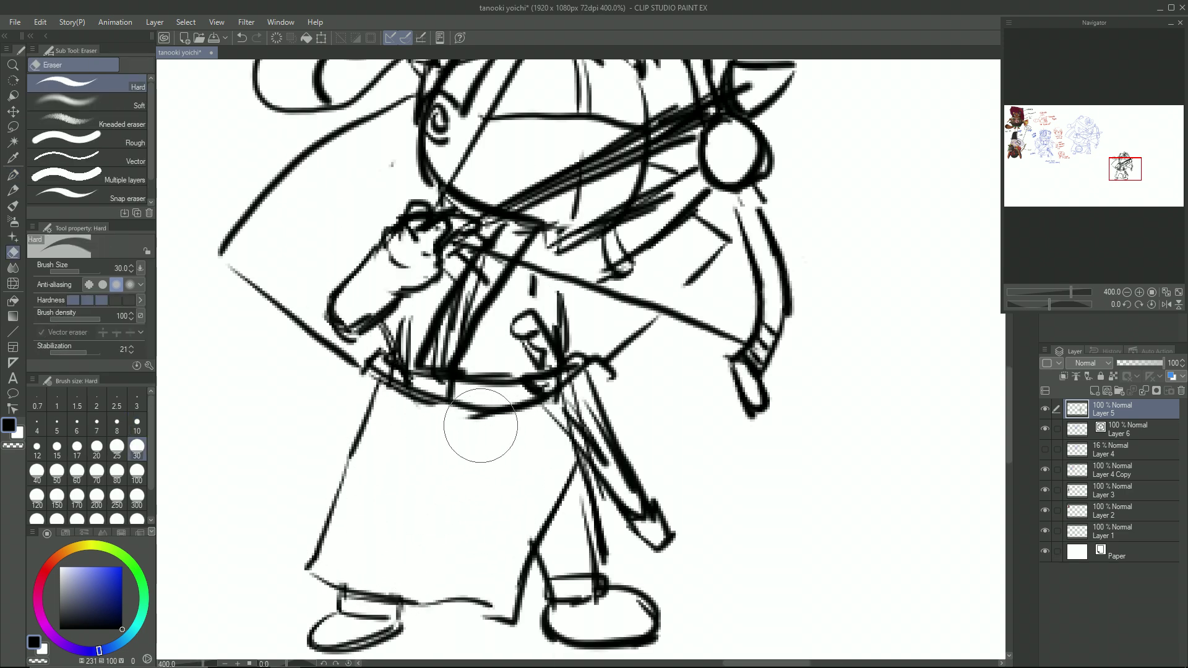
# Step: Sketch a double-ringed circular emblem with a horizontal band on the front of the skirt
pyautogui.scroll(-3, 485, 451)
pyautogui.press('p')
pyautogui.moveTo(419, 300)
pyautogui.mouseDown()
pyautogui.moveTo(513, 322)
pyautogui.moveTo(427, 302)
pyautogui.mouseUp()
pyautogui.moveTo(378, 377); pyautogui.dragTo(490, 402)
pyautogui.moveTo(402, 328)
pyautogui.mouseDown()
pyautogui.moveTo(416, 439)
pyautogui.moveTo(438, 445)
pyautogui.mouseUp()
pyautogui.moveTo(394, 334)
pyautogui.mouseDown()
pyautogui.moveTo(498, 352)
pyautogui.moveTo(411, 441)
pyautogui.mouseUp()
pyautogui.hotkey('ctrl', '-')
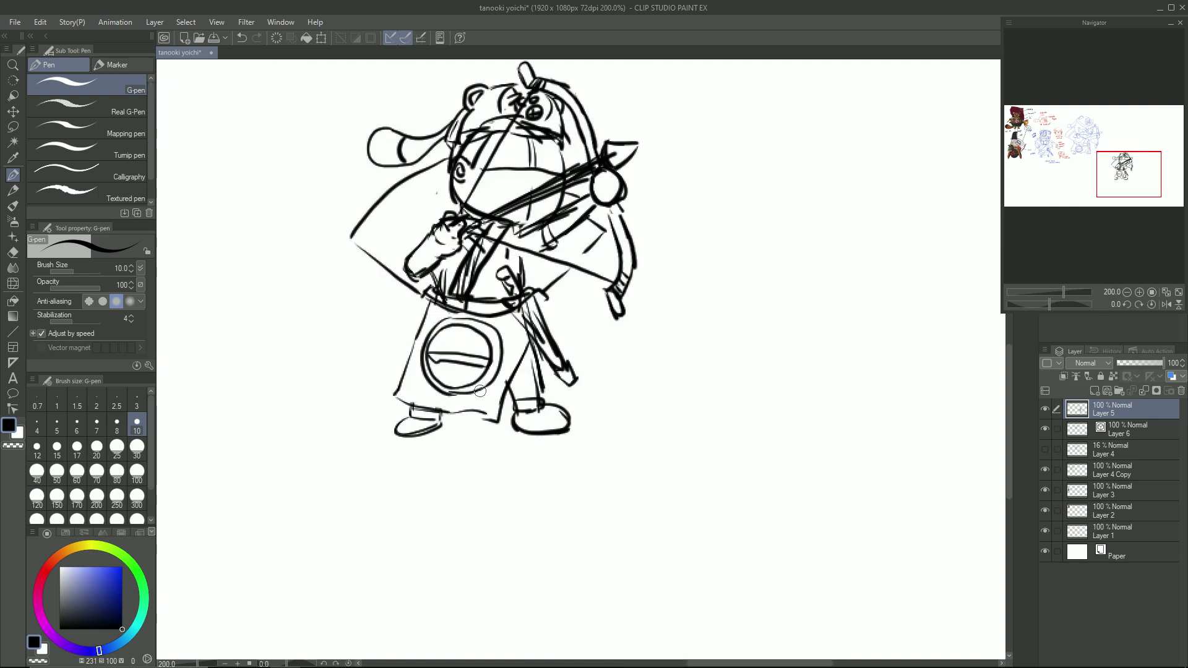
# Step: Lasso the whole new archer sketch, enlarge it to nearly the canvas height, and place it beside the blue archer
pyautogui.hotkey('ctrl', '-')
pyautogui.hotkey('ctrl', '-')
pyautogui.hotkey('ctrl', '-')
pyautogui.hotkey('ctrl', '-')
pyautogui.hotkey('ctrl', '+')
pyautogui.hotkey('ctrl', '+')
pyautogui.hotkey('ctrl', '+')
pyautogui.hotkey('ctrl', '-')
pyautogui.hotkey('ctrl', '-')
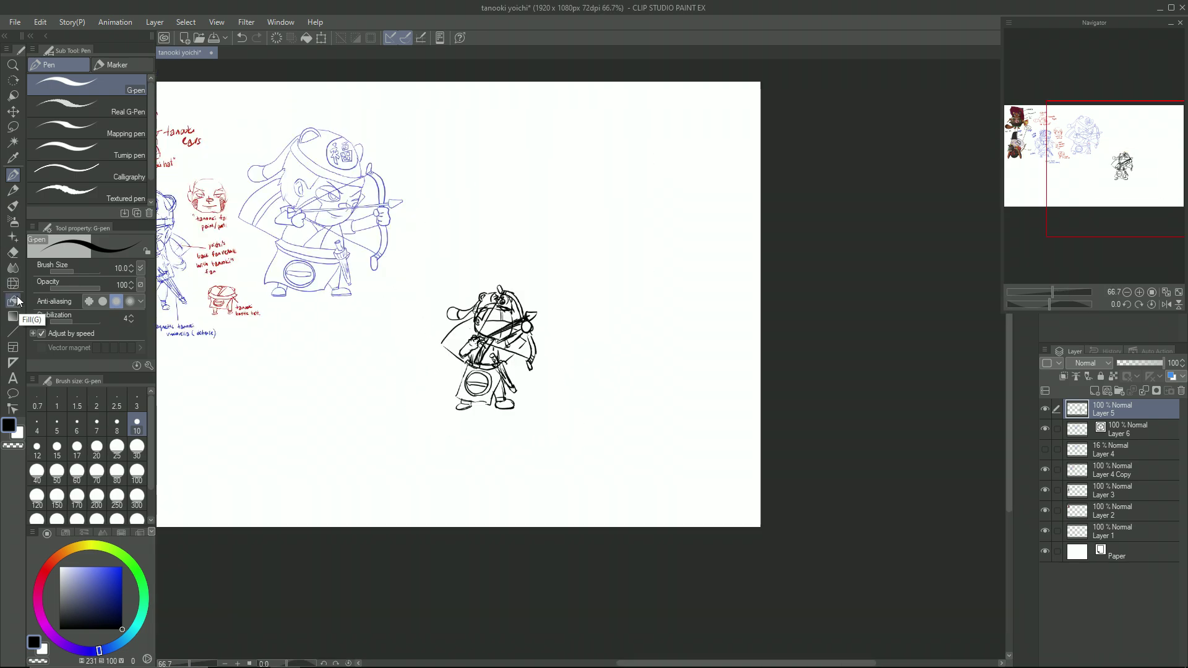
pyautogui.click(13, 127)
pyautogui.moveTo(467, 285)
pyautogui.mouseDown()
pyautogui.moveTo(541, 405)
pyautogui.moveTo(468, 284)
pyautogui.mouseUp()
pyautogui.click(535, 456)
pyautogui.moveTo(570, 276); pyautogui.dragTo(740, 111)
pyautogui.moveTo(572, 438); pyautogui.dragTo(572, 504)
pyautogui.moveTo(582, 346); pyautogui.dragTo(549, 346)
pyautogui.moveTo(744, 110); pyautogui.dragTo(772, 82)
pyautogui.moveTo(572, 328); pyautogui.dragTo(559, 352)
pyautogui.click(535, 544)
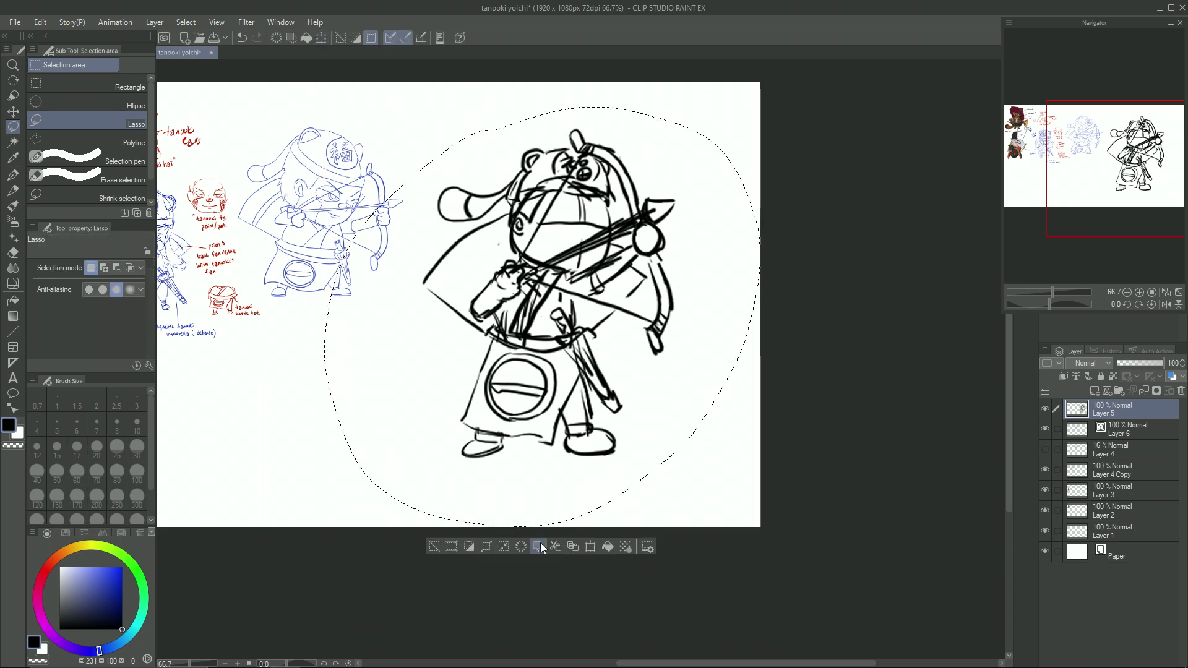
# Step: Add a vector layer above the sketch, reduce the sketch layer's opacity to 28, and make the vector layer active
pyautogui.click(1106, 391)
pyautogui.click(1102, 428)
pyautogui.moveTo(1139, 363); pyautogui.dragTo(1128, 363)
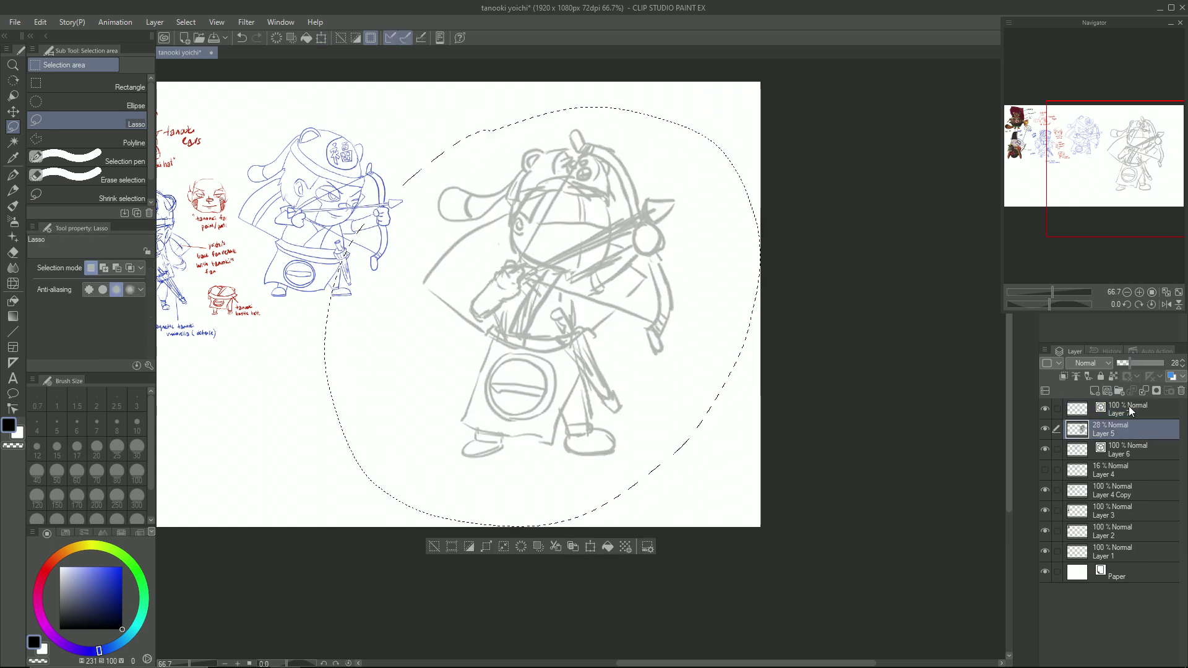
pyautogui.click(1128, 406)
# Step: Ink the string-pulling hand with its fingers and the forearm using the G-pen
pyautogui.click(13, 175)
pyautogui.hotkey('ctrl', '+')
pyautogui.hotkey('ctrl', '+')
pyautogui.hotkey('ctrl', '+')
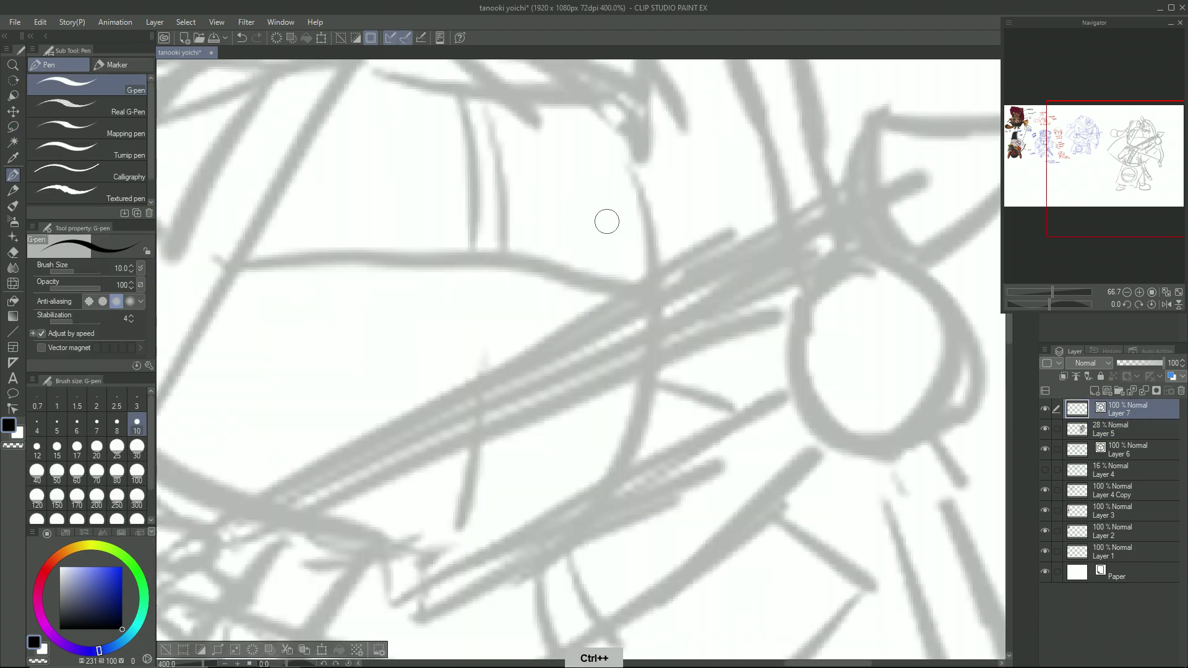
pyautogui.moveTo(384, 366)
pyautogui.mouseDown()
pyautogui.moveTo(318, 371)
pyautogui.moveTo(353, 406)
pyautogui.mouseUp()
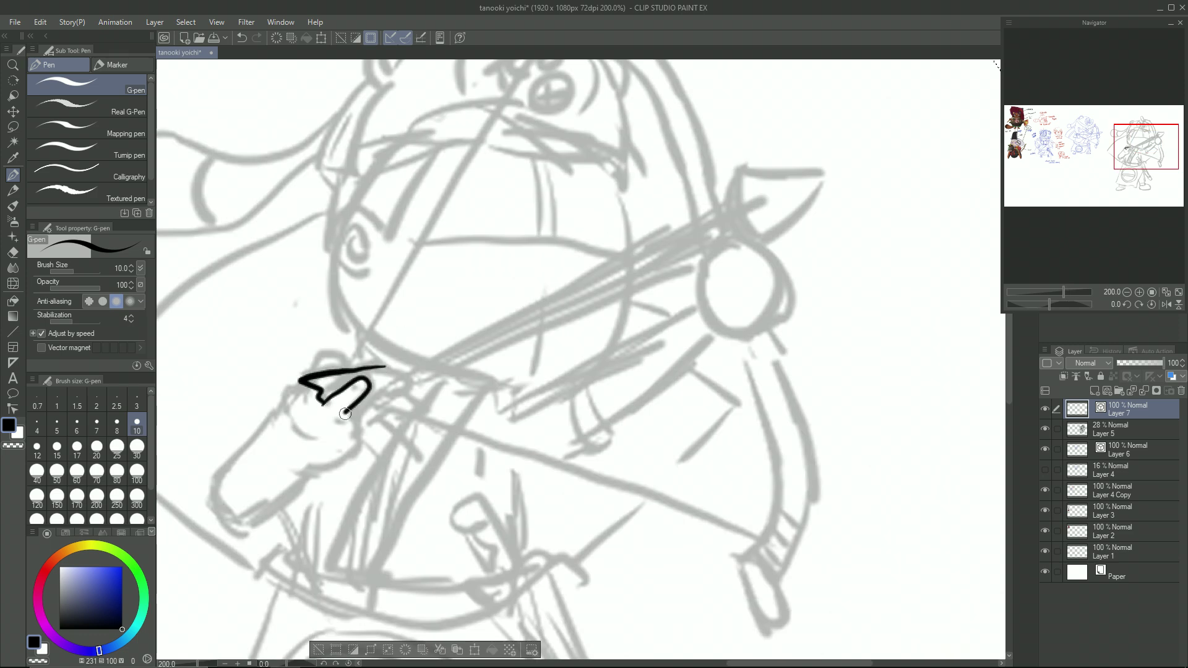
pyautogui.hotkey('ctrl', 'z')
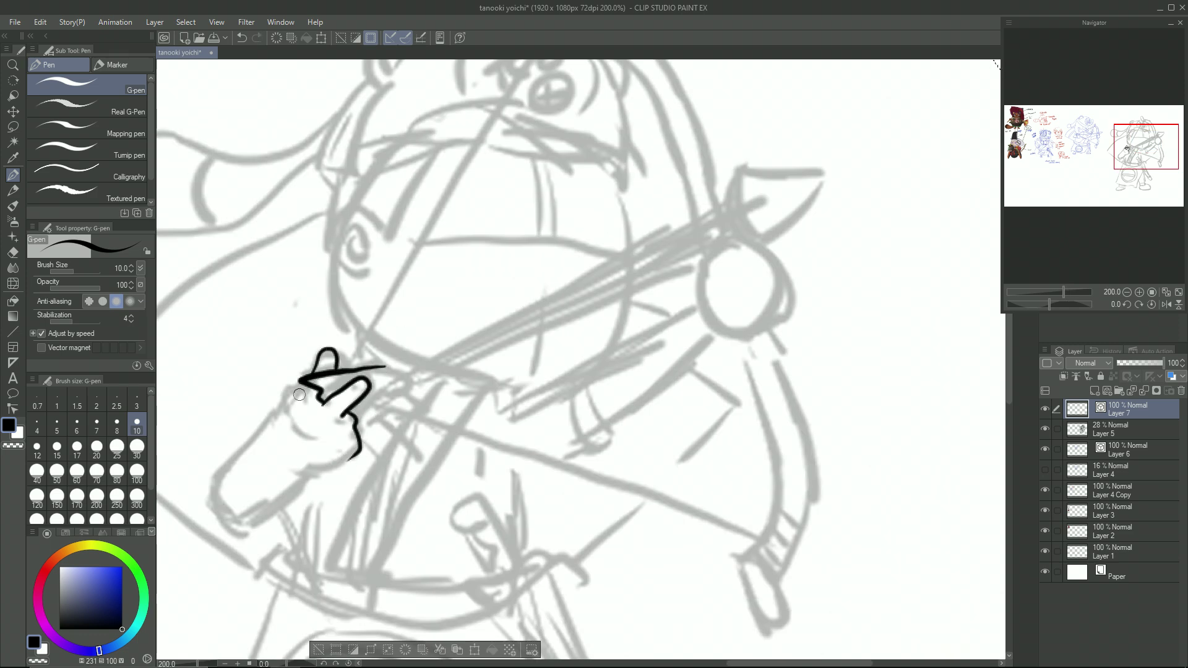
pyautogui.moveTo(242, 457)
pyautogui.mouseDown()
pyautogui.moveTo(231, 526)
pyautogui.moveTo(298, 472)
pyautogui.mouseUp()
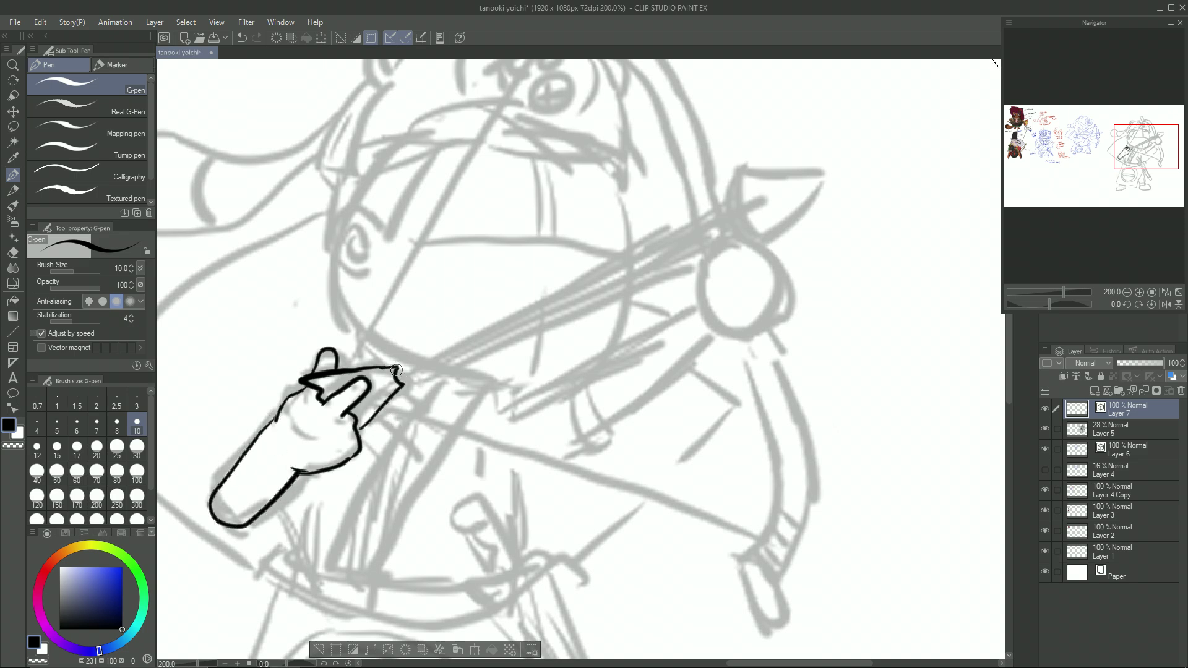
# Step: Ink the arrow's straight shaft and pointed head with the G-pen at stabilization 43, undoing unsuitable strokes
pyautogui.moveTo(435, 351); pyautogui.dragTo(711, 210)
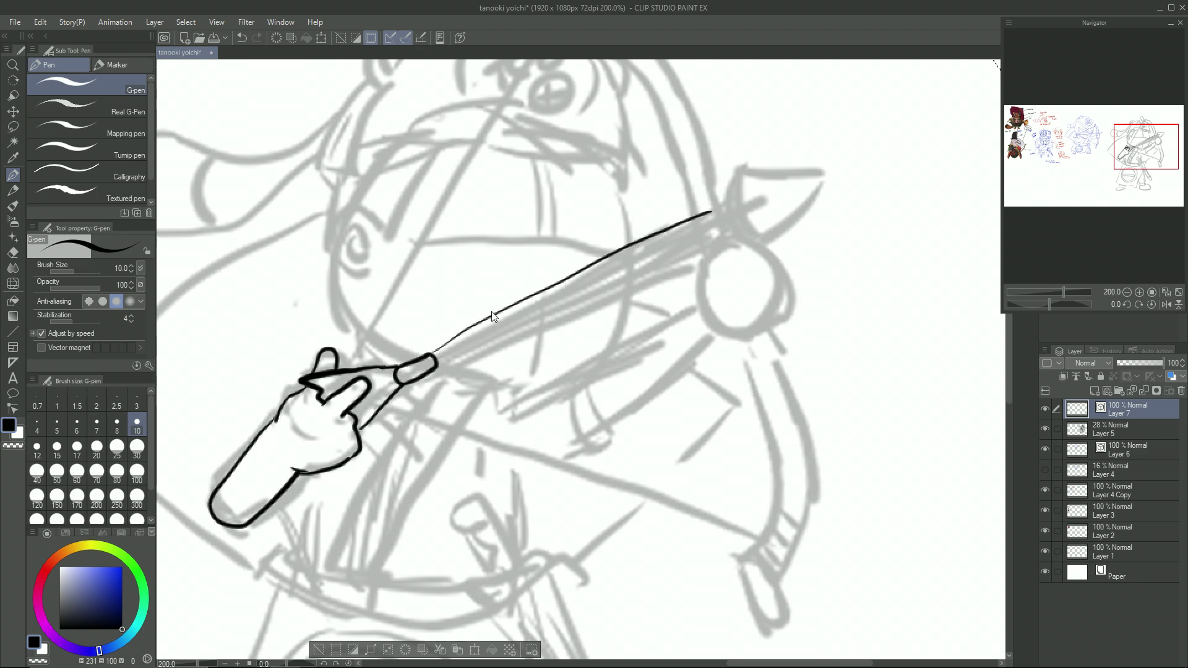
pyautogui.hotkey('ctrl', 'z')
pyautogui.moveTo(422, 365)
pyautogui.mouseDown()
pyautogui.moveTo(498, 316)
pyautogui.moveTo(733, 213)
pyautogui.mouseUp()
pyautogui.hotkey('ctrl', 'z')
pyautogui.moveTo(407, 373)
pyautogui.mouseDown()
pyautogui.moveTo(724, 223)
pyautogui.moveTo(418, 357)
pyautogui.moveTo(740, 199)
pyautogui.moveTo(769, 241)
pyautogui.mouseUp()
pyautogui.moveTo(747, 171)
pyautogui.mouseDown()
pyautogui.moveTo(843, 156)
pyautogui.moveTo(783, 174)
pyautogui.moveTo(828, 175)
pyautogui.mouseUp()
pyautogui.hotkey('ctrl', 'z')
pyautogui.moveTo(769, 241)
pyautogui.mouseDown()
pyautogui.moveTo(829, 173)
pyautogui.moveTo(809, 197)
pyautogui.mouseUp()
pyautogui.hotkey('ctrl', 'z')
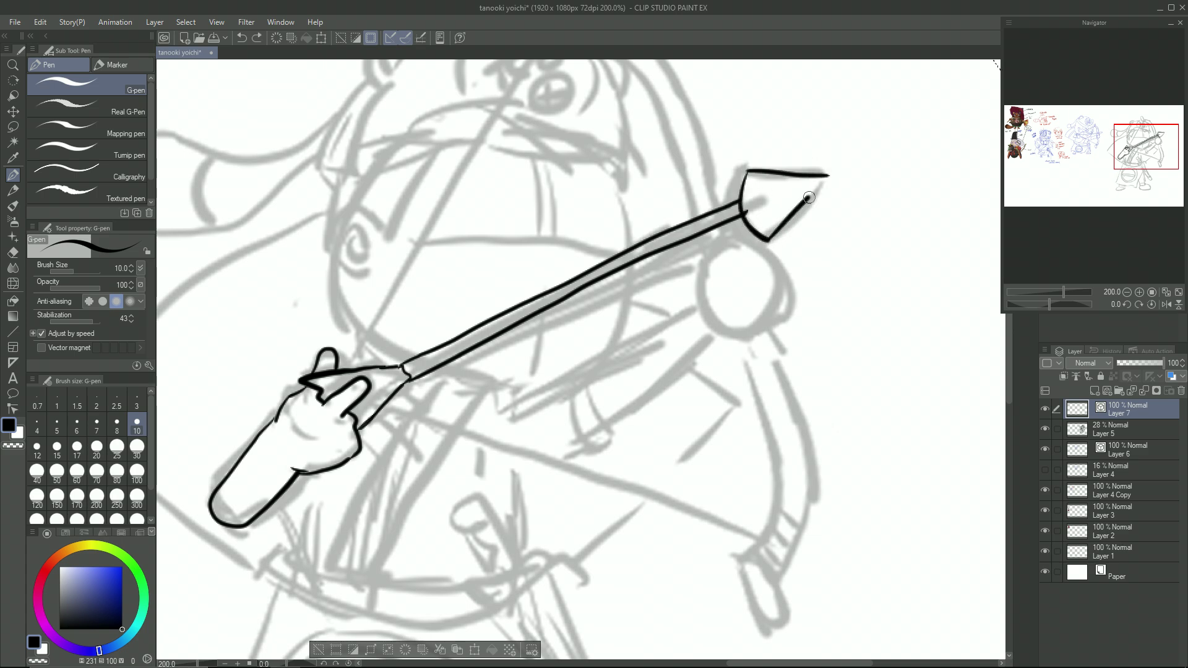
# Step: Finish the arrowhead's tip and ink the knuckled fist of the bow-holding hand
pyautogui.press('e')
pyautogui.press('p')
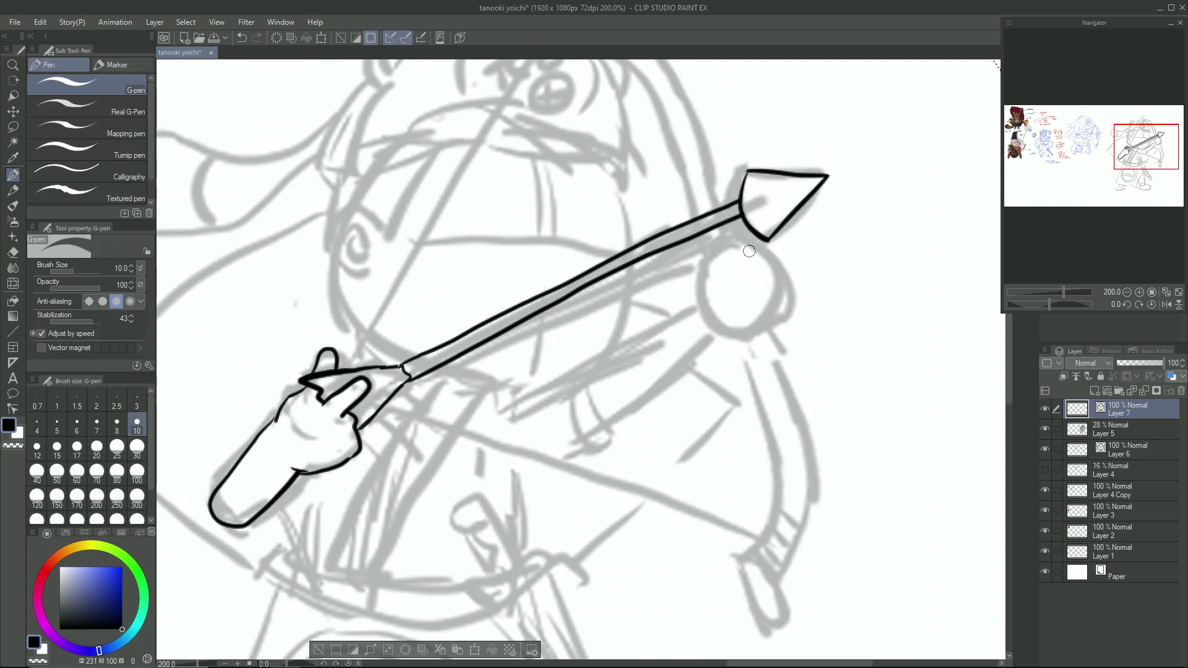
pyautogui.moveTo(733, 236)
pyautogui.mouseDown()
pyautogui.moveTo(701, 287)
pyautogui.moveTo(722, 328)
pyautogui.mouseUp()
pyautogui.moveTo(735, 237)
pyautogui.mouseDown()
pyautogui.moveTo(790, 293)
pyautogui.moveTo(770, 334)
pyautogui.mouseUp()
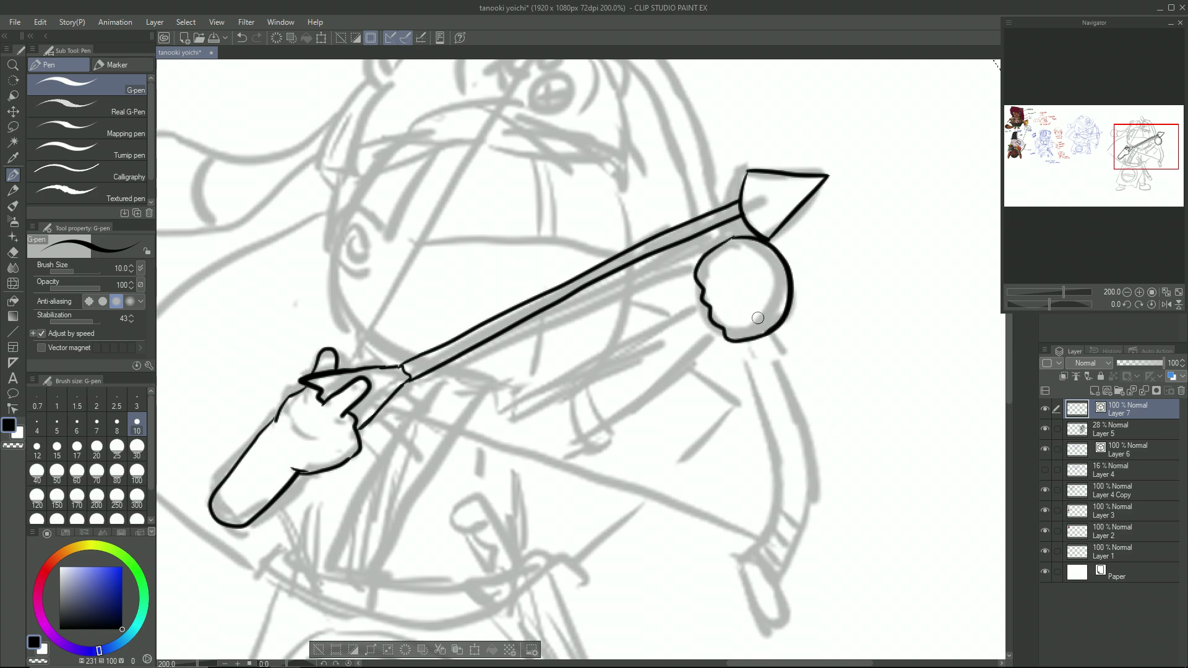
# Step: Ink the bow's curved upper limb above the fist
pyautogui.moveTo(503, 266); pyautogui.dragTo(440, 403)
pyautogui.moveTo(489, 133)
pyautogui.mouseDown()
pyautogui.moveTo(471, 170)
pyautogui.moveTo(518, 141)
pyautogui.moveTo(523, 179)
pyautogui.moveTo(619, 321)
pyautogui.moveTo(645, 389)
pyautogui.mouseUp()
pyautogui.moveTo(521, 145)
pyautogui.mouseDown()
pyautogui.moveTo(653, 347)
pyautogui.moveTo(631, 252)
pyautogui.moveTo(666, 375)
pyautogui.mouseUp()
pyautogui.hotkey('ctrl', 'z')
pyautogui.moveTo(665, 374); pyautogui.dragTo(636, 89)
# Step: Ink the bow's lower limb with its crisscross binding and rounded tip
pyautogui.moveTo(648, 194)
pyautogui.mouseDown()
pyautogui.moveTo(694, 323)
pyautogui.moveTo(687, 374)
pyautogui.mouseUp()
pyautogui.moveTo(677, 189)
pyautogui.mouseDown()
pyautogui.moveTo(718, 287)
pyautogui.moveTo(706, 406)
pyautogui.mouseUp()
pyautogui.moveTo(686, 371)
pyautogui.mouseDown()
pyautogui.moveTo(706, 405)
pyautogui.moveTo(661, 403)
pyautogui.moveTo(710, 403)
pyautogui.mouseUp()
pyautogui.moveTo(654, 416); pyautogui.dragTo(665, 484)
pyautogui.moveTo(683, 436)
pyautogui.mouseDown()
pyautogui.moveTo(701, 483)
pyautogui.moveTo(674, 401)
pyautogui.moveTo(699, 421)
pyautogui.mouseUp()
pyautogui.moveTo(679, 381); pyautogui.dragTo(706, 410)
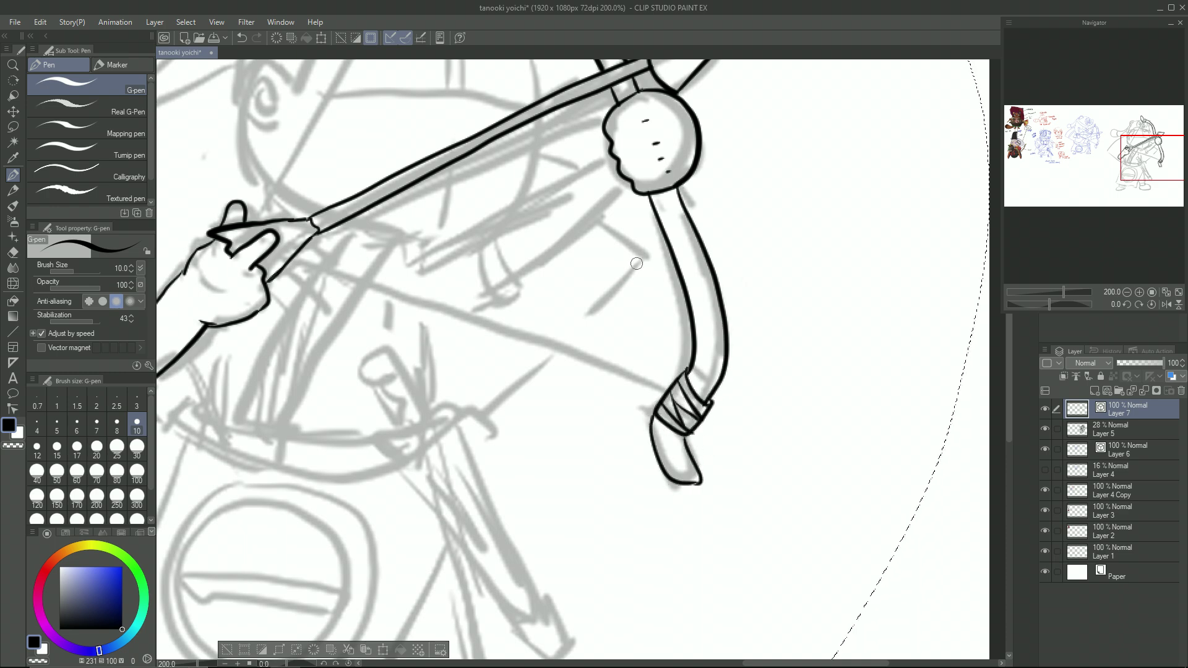
# Step: Ink the sword's handle at the waist with its round pommel
pyautogui.moveTo(678, 321); pyautogui.dragTo(683, 564)
pyautogui.moveTo(472, 92); pyautogui.dragTo(457, 131)
pyautogui.moveTo(489, 95); pyautogui.dragTo(475, 134)
pyautogui.moveTo(550, 281); pyautogui.dragTo(637, 132)
pyautogui.moveTo(536, 433); pyautogui.dragTo(567, 234)
pyautogui.moveTo(493, 247); pyautogui.dragTo(495, 245)
pyautogui.moveTo(497, 249)
pyautogui.mouseDown()
pyautogui.moveTo(494, 273)
pyautogui.moveTo(522, 262)
pyautogui.moveTo(527, 318)
pyautogui.mouseUp()
pyautogui.moveTo(515, 254); pyautogui.dragTo(540, 314)
# Step: Ink the long edges of the sword's scabbard and its tip
pyautogui.moveTo(539, 372)
pyautogui.mouseDown()
pyautogui.moveTo(489, 323)
pyautogui.moveTo(560, 277)
pyautogui.moveTo(646, 515)
pyautogui.mouseUp()
pyautogui.moveTo(589, 343); pyautogui.dragTo(670, 504)
pyautogui.moveTo(672, 557); pyautogui.dragTo(631, 512)
pyautogui.moveTo(631, 512); pyautogui.dragTo(673, 492)
pyautogui.moveTo(697, 544); pyautogui.dragTo(678, 561)
pyautogui.moveTo(652, 526); pyautogui.dragTo(669, 542)
pyautogui.moveTo(663, 519); pyautogui.dragTo(675, 535)
pyautogui.moveTo(676, 512); pyautogui.dragTo(686, 542)
# Step: Ink the lengthwise streaks along the scabbard below its ragged opening
pyautogui.moveTo(515, 331); pyautogui.dragTo(643, 498)
pyautogui.moveTo(555, 354); pyautogui.dragTo(613, 442)
pyautogui.moveTo(562, 333); pyautogui.dragTo(661, 500)
pyautogui.moveTo(629, 135); pyautogui.dragTo(564, 336)
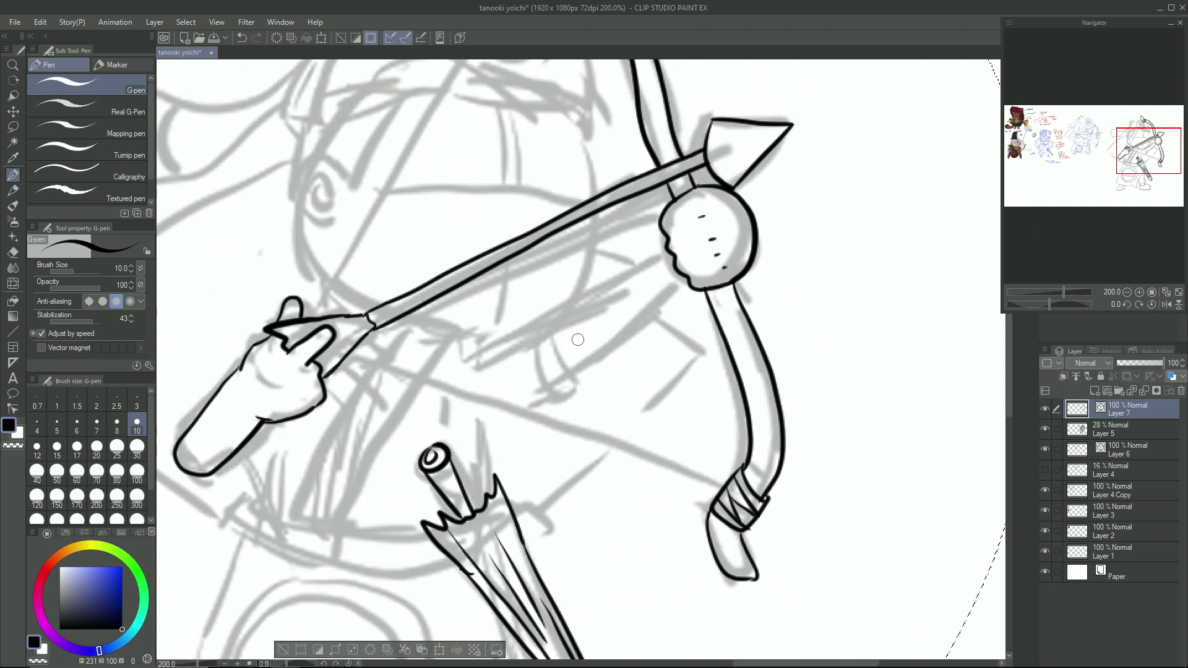
# Step: Ink the back edge of the drawing hand's cuff and the face outline with its ear
pyautogui.moveTo(271, 322); pyautogui.dragTo(225, 363)
pyautogui.moveTo(344, 172)
pyautogui.mouseDown()
pyautogui.moveTo(305, 231)
pyautogui.moveTo(321, 211)
pyautogui.moveTo(321, 267)
pyautogui.mouseUp()
pyautogui.moveTo(301, 122)
pyautogui.mouseDown()
pyautogui.moveTo(305, 263)
pyautogui.moveTo(370, 306)
pyautogui.mouseUp()
pyautogui.hotkey('ctrl', 'z')
pyautogui.moveTo(585, 123)
pyautogui.mouseDown()
pyautogui.moveTo(598, 217)
pyautogui.moveTo(585, 268)
pyautogui.moveTo(501, 344)
pyautogui.mouseUp()
pyautogui.moveTo(397, 319)
pyautogui.mouseDown()
pyautogui.moveTo(479, 346)
pyautogui.moveTo(520, 338)
pyautogui.mouseUp()
pyautogui.hotkey('ctrl', 'z')
pyautogui.moveTo(367, 302); pyautogui.dragTo(375, 307)
# Step: Ink the cap with its round ears and headband, plus the sideburn in front of the ear
pyautogui.moveTo(395, 152); pyautogui.dragTo(396, 213)
pyautogui.moveTo(299, 227)
pyautogui.mouseDown()
pyautogui.moveTo(425, 205)
pyautogui.moveTo(592, 221)
pyautogui.moveTo(595, 250)
pyautogui.mouseUp()
pyautogui.moveTo(396, 210)
pyautogui.mouseDown()
pyautogui.moveTo(349, 297)
pyautogui.moveTo(350, 376)
pyautogui.mouseUp()
pyautogui.moveTo(284, 283)
pyautogui.mouseDown()
pyautogui.moveTo(538, 254)
pyautogui.moveTo(603, 290)
pyautogui.mouseUp()
pyautogui.moveTo(394, 161)
pyautogui.mouseDown()
pyautogui.moveTo(288, 279)
pyautogui.moveTo(473, 149)
pyautogui.mouseUp()
pyautogui.moveTo(550, 176); pyautogui.dragTo(593, 266)
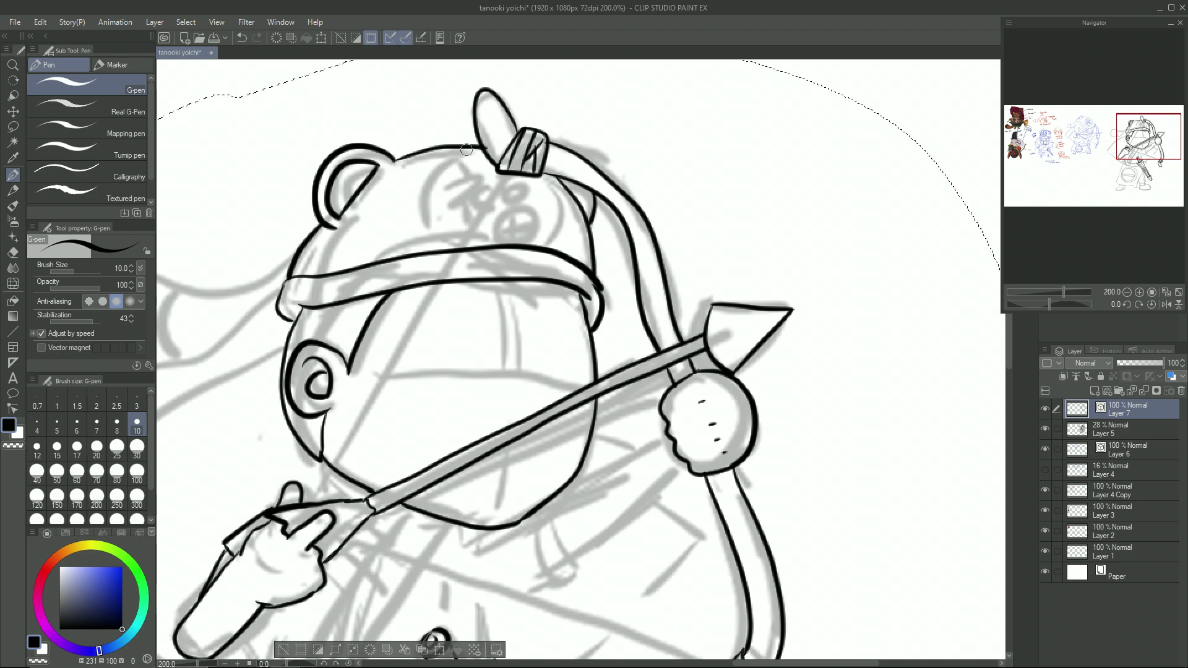
# Step: Ink the round emblem on the front of the cap with its character strokes
pyautogui.moveTo(470, 148); pyautogui.dragTo(440, 249)
pyautogui.moveTo(545, 177); pyautogui.dragTo(561, 247)
pyautogui.moveTo(453, 162)
pyautogui.mouseDown()
pyautogui.moveTo(442, 217)
pyautogui.moveTo(469, 236)
pyautogui.mouseUp()
pyautogui.moveTo(471, 196); pyautogui.dragTo(486, 216)
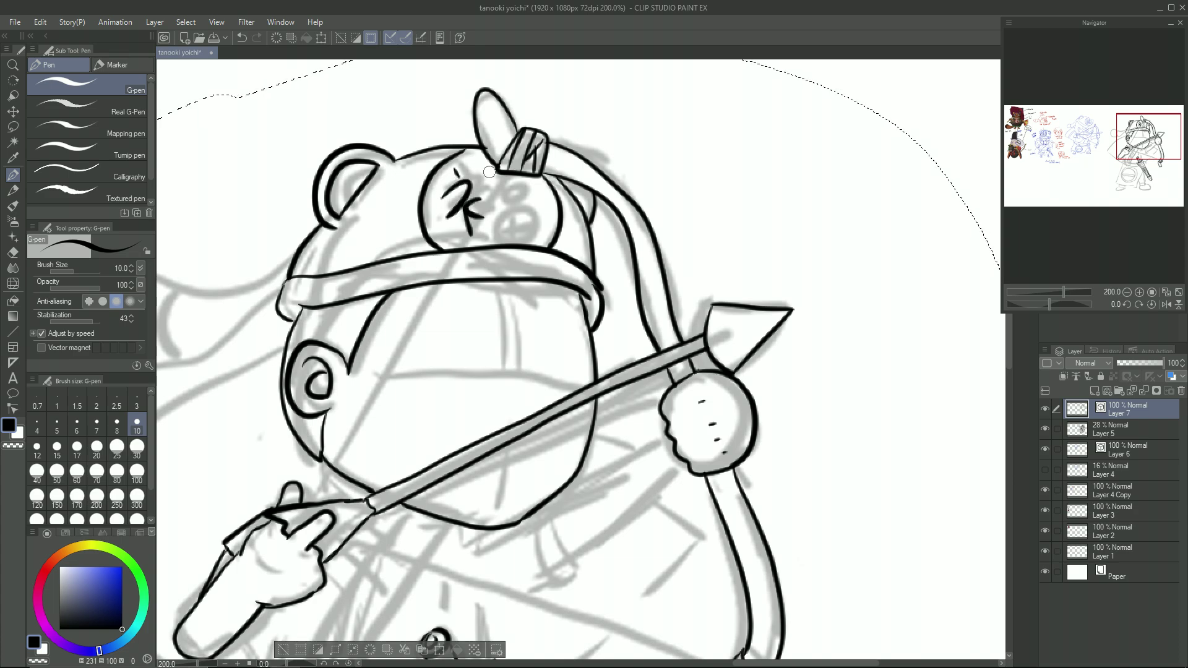
pyautogui.moveTo(490, 169); pyautogui.dragTo(501, 167)
pyautogui.moveTo(504, 179)
pyautogui.mouseDown()
pyautogui.moveTo(538, 215)
pyautogui.moveTo(520, 237)
pyautogui.mouseUp()
# Step: Ink the bowstring from the bow's upper tip to the drawing hand and down to the lower limb's binding
pyautogui.moveTo(413, 363)
pyautogui.mouseDown()
pyautogui.moveTo(437, 260)
pyautogui.moveTo(410, 332)
pyautogui.mouseUp()
pyautogui.moveTo(500, 153)
pyautogui.mouseDown()
pyautogui.moveTo(317, 472)
pyautogui.moveTo(419, 275)
pyautogui.moveTo(499, 156)
pyautogui.mouseUp()
pyautogui.hotkey('ctrl', 'z')
pyautogui.moveTo(366, 521)
pyautogui.mouseDown()
pyautogui.moveTo(391, 322)
pyautogui.moveTo(736, 443)
pyautogui.mouseUp()
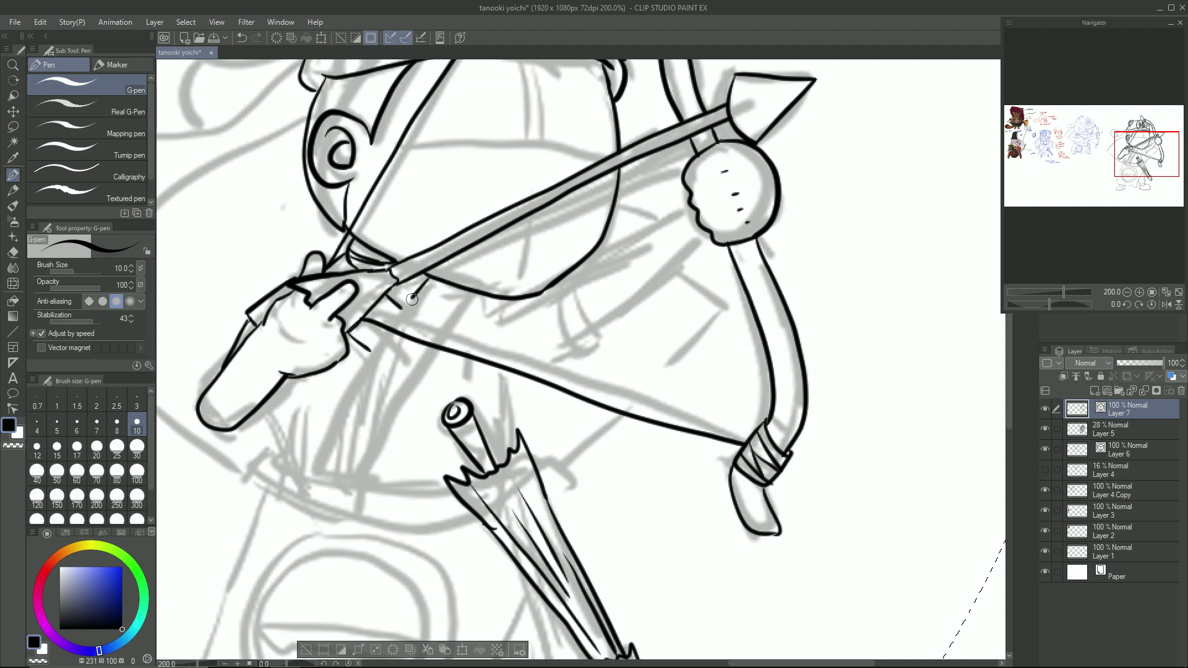
# Step: Ink the robe's two long collar lines and the curved belt at the waist
pyautogui.moveTo(419, 290); pyautogui.dragTo(315, 477)
pyautogui.moveTo(477, 291)
pyautogui.mouseDown()
pyautogui.moveTo(411, 443)
pyautogui.moveTo(406, 484)
pyautogui.mouseUp()
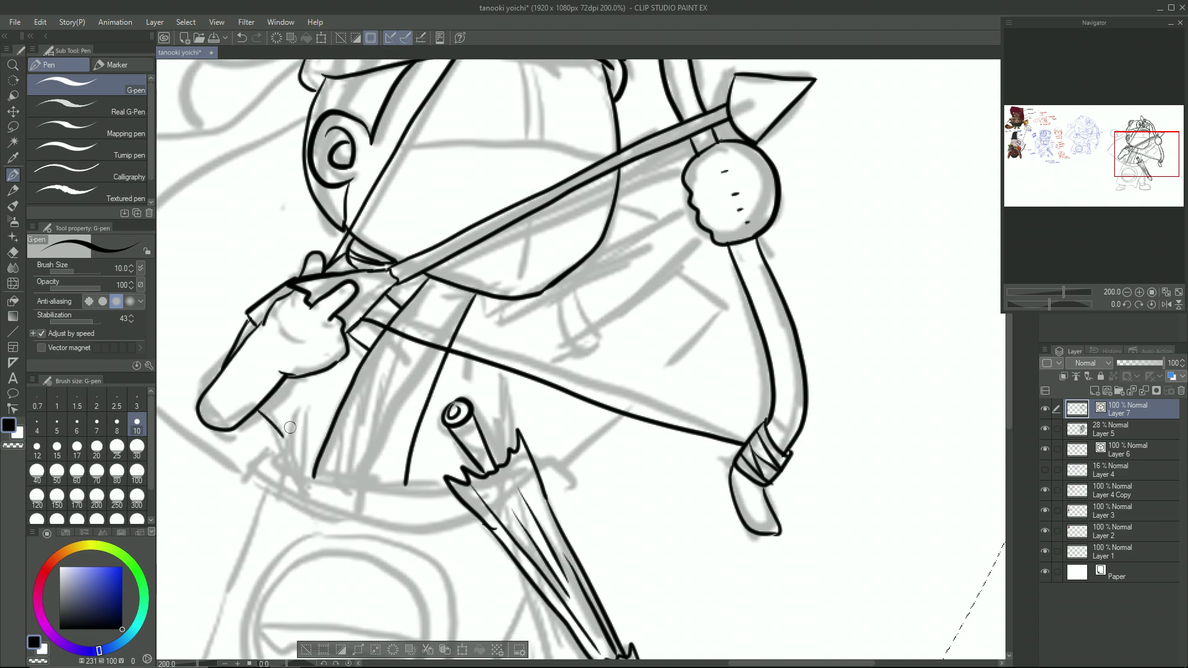
pyautogui.moveTo(278, 461)
pyautogui.mouseDown()
pyautogui.moveTo(303, 509)
pyautogui.moveTo(420, 533)
pyautogui.moveTo(488, 523)
pyautogui.mouseUp()
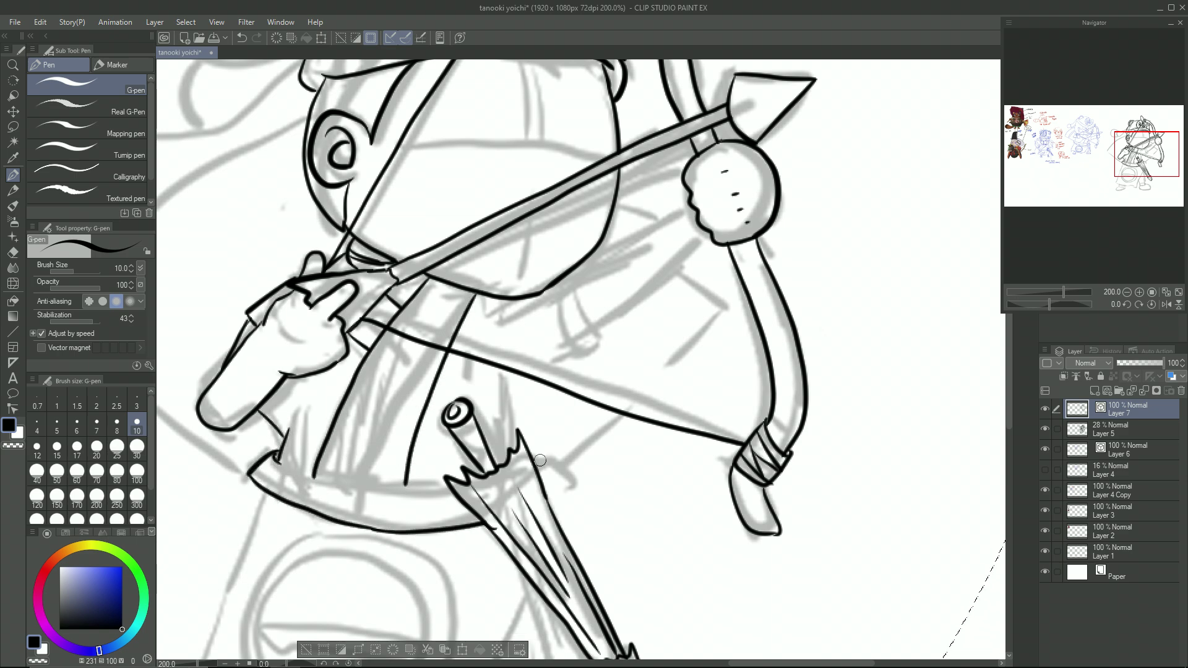
pyautogui.moveTo(314, 476); pyautogui.dragTo(443, 487)
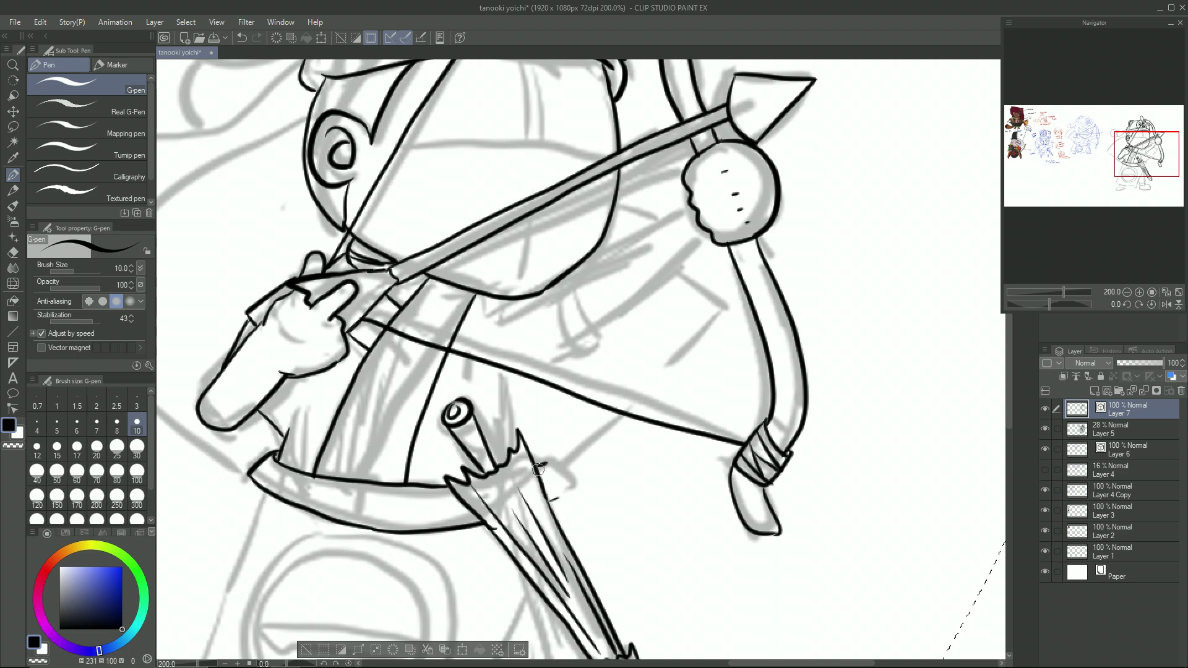
# Step: Ink the torso's far side and the outstretched arm with its sleeve cuff, cleaning up the lines where the arm meets the fist
pyautogui.moveTo(509, 388); pyautogui.dragTo(544, 465)
pyautogui.moveTo(551, 280)
pyautogui.mouseDown()
pyautogui.moveTo(572, 353)
pyautogui.moveTo(591, 342)
pyautogui.mouseUp()
pyautogui.moveTo(585, 259); pyautogui.dragTo(691, 204)
pyautogui.moveTo(588, 337)
pyautogui.mouseDown()
pyautogui.moveTo(698, 227)
pyautogui.moveTo(697, 242)
pyautogui.mouseUp()
pyautogui.hotkey('ctrl', 'z')
pyautogui.press('e')
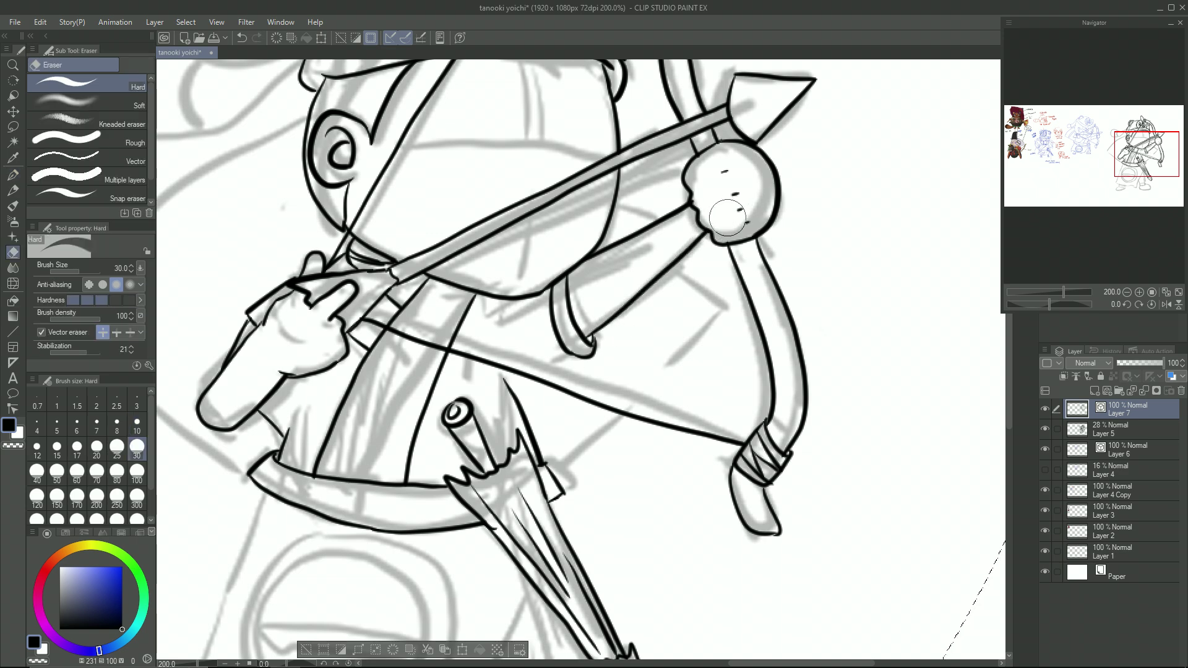
pyautogui.moveTo(697, 202); pyautogui.dragTo(690, 199)
pyautogui.press('p')
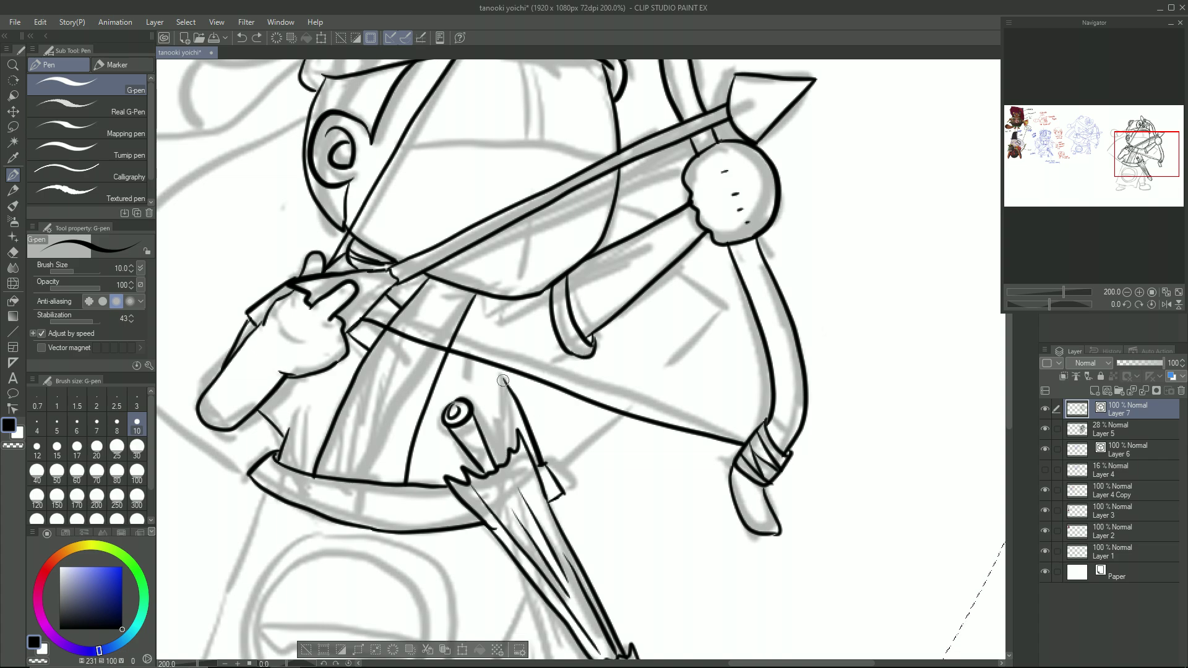
# Step: Ink the tail trailing behind the cap with a curved band line near its rounded tip
pyautogui.hotkey('ctrl', '-')
pyautogui.hotkey('ctrl', '-')
pyautogui.hotkey('ctrl', '-')
pyautogui.hotkey('ctrl', '+')
pyautogui.hotkey('ctrl', '+')
pyautogui.hotkey('ctrl', '+')
pyautogui.moveTo(517, 392)
pyautogui.mouseDown()
pyautogui.moveTo(578, 506)
pyautogui.moveTo(748, 599)
pyautogui.mouseUp()
pyautogui.moveTo(531, 213); pyautogui.dragTo(505, 243)
pyautogui.hotkey('ctrl', '0')
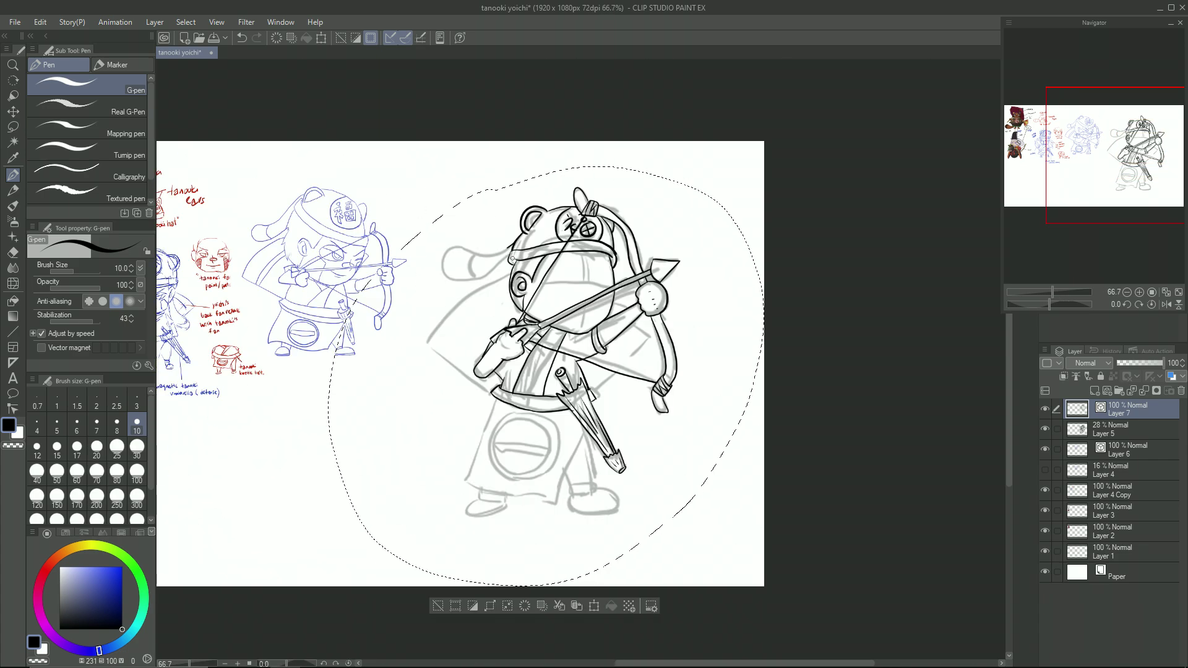
pyautogui.hotkey('ctrl', '+')
pyautogui.hotkey('ctrl', '+')
pyautogui.hotkey('ctrl', '+')
pyautogui.hotkey('ctrl', '+')
pyautogui.hotkey('ctrl', '+')
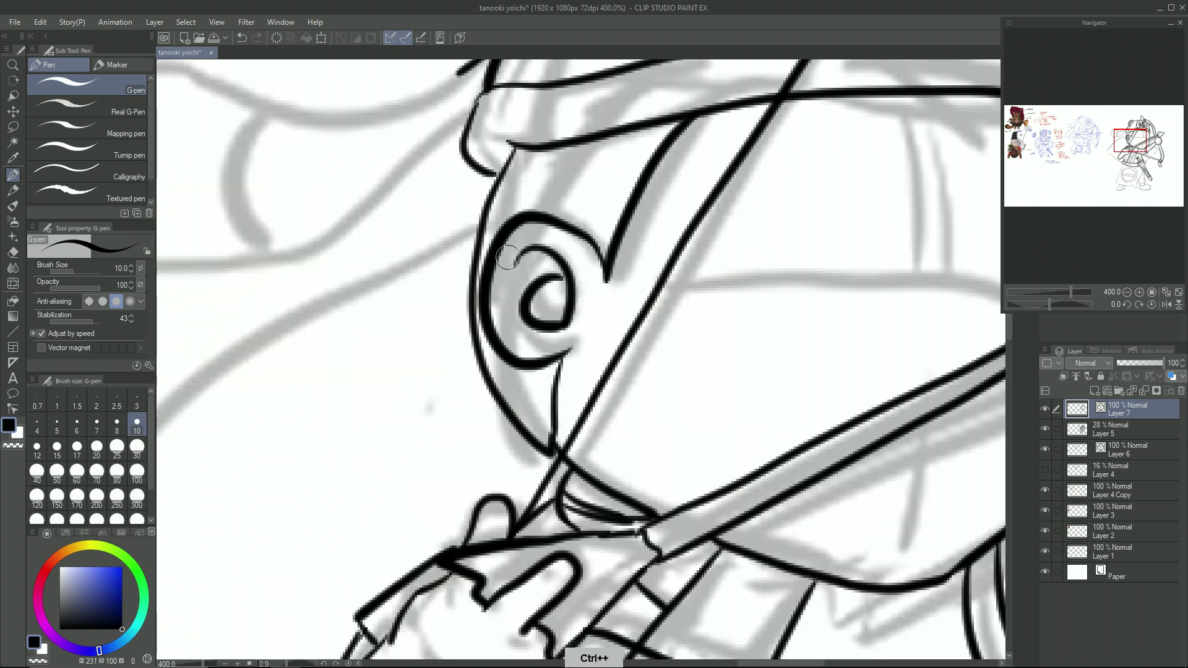
pyautogui.moveTo(514, 267); pyautogui.dragTo(742, 384)
pyautogui.moveTo(395, 171)
pyautogui.mouseDown()
pyautogui.moveTo(448, 389)
pyautogui.moveTo(694, 256)
pyautogui.moveTo(724, 179)
pyautogui.mouseUp()
pyautogui.hotkey('ctrl', 'z')
pyautogui.moveTo(392, 165); pyautogui.dragTo(727, 178)
pyautogui.moveTo(456, 175)
pyautogui.mouseDown()
pyautogui.moveTo(444, 353)
pyautogui.moveTo(493, 385)
pyautogui.mouseUp()
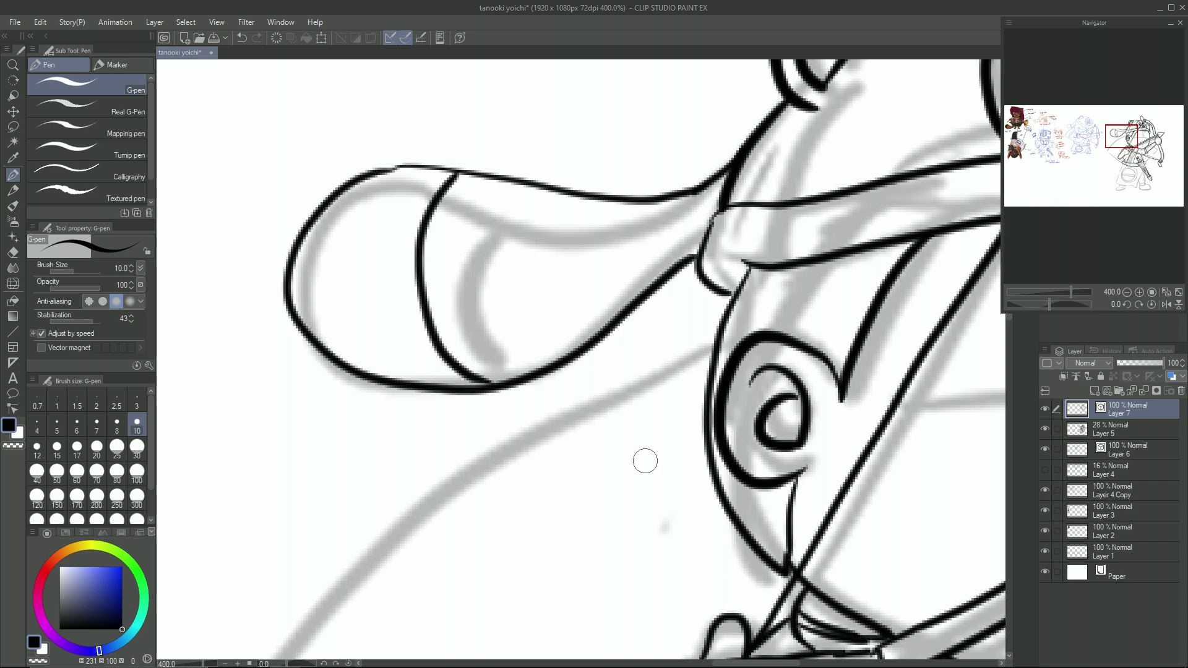
# Step: Ink the cape's outline on both sides of the body and save the file
pyautogui.hotkey('ctrl', '-')
pyautogui.hotkey('ctrl', '-')
pyautogui.hotkey('ctrl', '-')
pyautogui.moveTo(645, 462)
pyautogui.mouseDown()
pyautogui.moveTo(497, 196)
pyautogui.moveTo(557, 167)
pyautogui.mouseUp()
pyautogui.moveTo(572, 123)
pyautogui.mouseDown()
pyautogui.moveTo(375, 290)
pyautogui.moveTo(533, 388)
pyautogui.mouseUp()
pyautogui.press('e')
pyautogui.press('p')
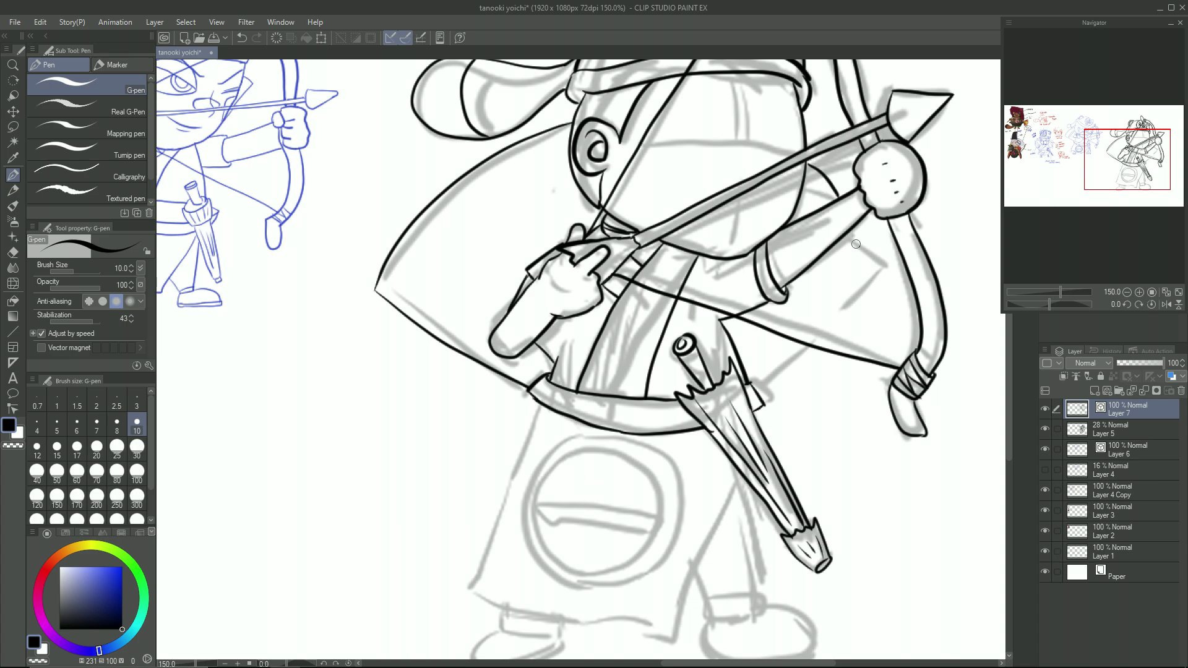
pyautogui.moveTo(755, 386); pyautogui.dragTo(850, 295)
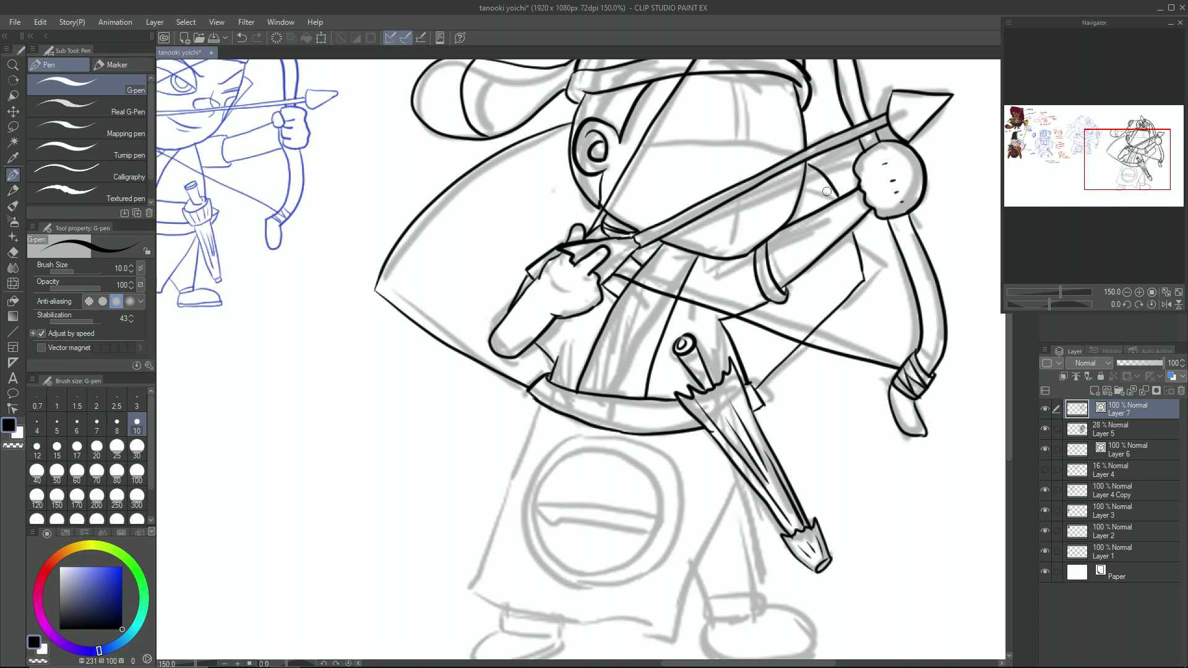
pyautogui.scroll(5, 827, 184)
pyautogui.scroll(1, 883, 247)
pyautogui.scroll(-6, 711, 457)
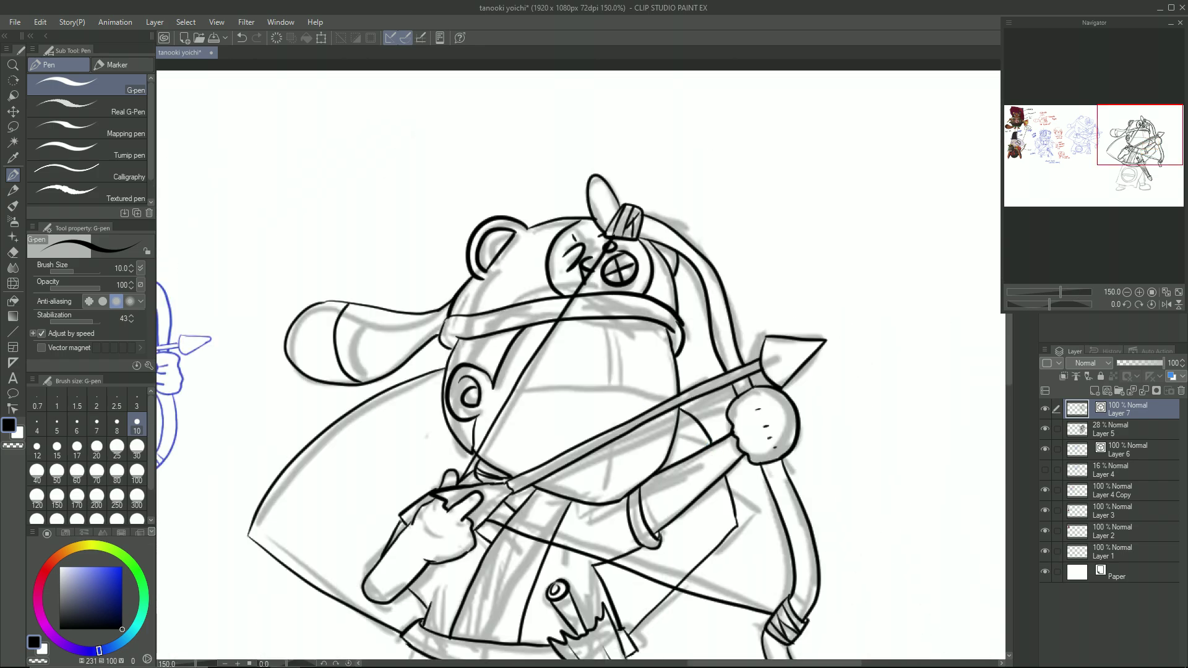
pyautogui.hotkey('ctrl', 's')
# Step: Ink the robe's skirt below the belt with its front opening and the leg behind it
pyautogui.moveTo(622, 569); pyautogui.dragTo(678, 162)
pyautogui.scroll(3, 653, 375)
pyautogui.scroll(-2, 657, 382)
pyautogui.moveTo(407, 191)
pyautogui.mouseDown()
pyautogui.moveTo(314, 440)
pyautogui.moveTo(398, 220)
pyautogui.moveTo(295, 420)
pyautogui.moveTo(564, 485)
pyautogui.mouseUp()
pyautogui.hotkey('ctrl', 'z')
pyautogui.moveTo(678, 286)
pyautogui.mouseDown()
pyautogui.moveTo(598, 433)
pyautogui.moveTo(586, 504)
pyautogui.mouseUp()
pyautogui.moveTo(672, 298)
pyautogui.mouseDown()
pyautogui.moveTo(688, 450)
pyautogui.moveTo(635, 476)
pyautogui.mouseUp()
# Step: Ink both ankle cuffs and shoes, plus the rear robe edge behind the leg
pyautogui.moveTo(632, 450)
pyautogui.mouseDown()
pyautogui.moveTo(688, 452)
pyautogui.moveTo(699, 473)
pyautogui.mouseUp()
pyautogui.moveTo(635, 477)
pyautogui.mouseDown()
pyautogui.moveTo(699, 475)
pyautogui.moveTo(660, 539)
pyautogui.moveTo(773, 526)
pyautogui.mouseUp()
pyautogui.hotkey('ctrl', 'z')
pyautogui.moveTo(428, 475); pyautogui.dragTo(437, 501)
pyautogui.moveTo(366, 496); pyautogui.dragTo(406, 504)
pyautogui.moveTo(316, 525); pyautogui.dragTo(442, 515)
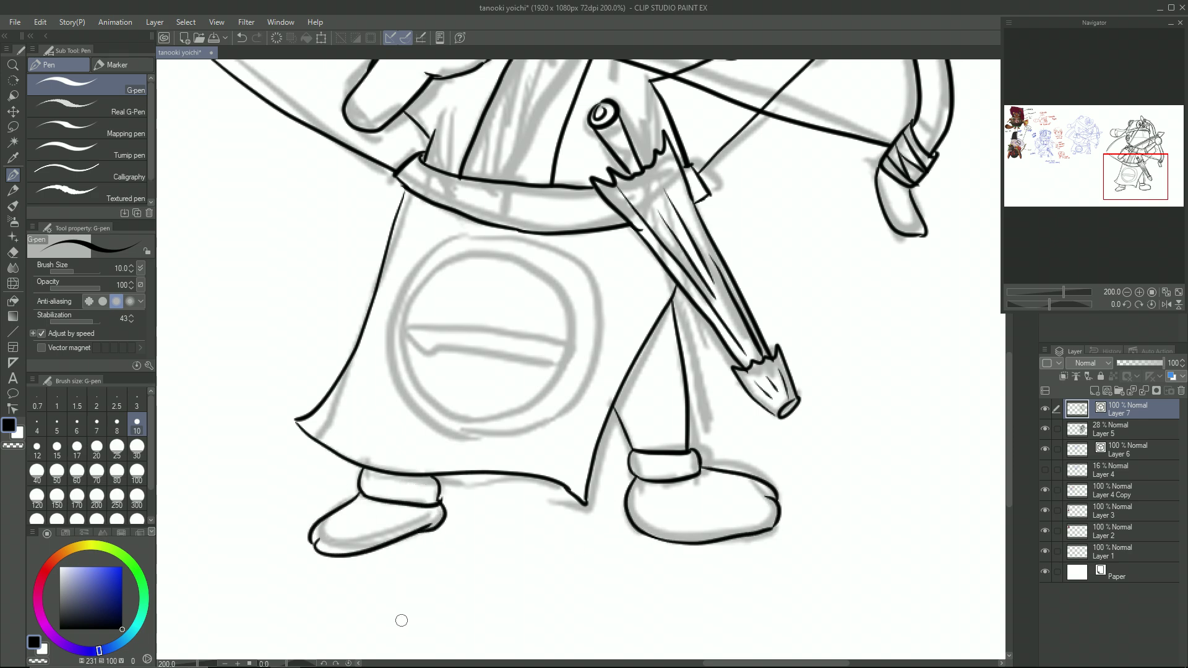
pyautogui.moveTo(683, 295); pyautogui.dragTo(720, 444)
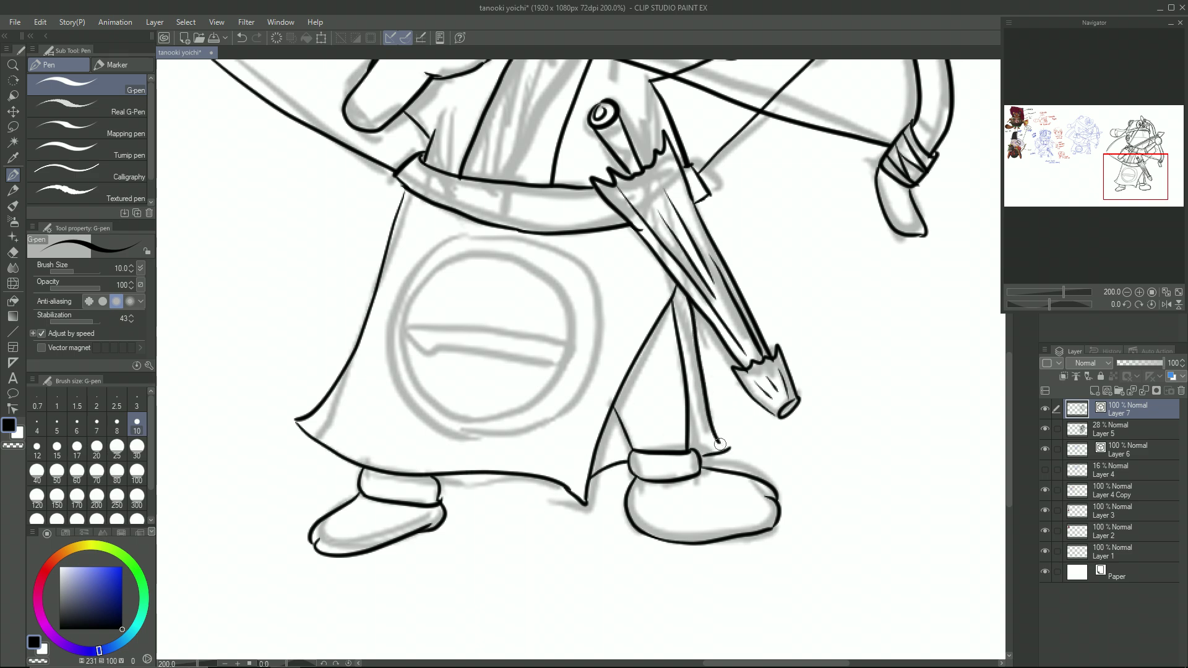
pyautogui.moveTo(450, 243)
pyautogui.mouseDown()
pyautogui.moveTo(384, 300)
pyautogui.moveTo(474, 439)
pyautogui.mouseUp()
pyautogui.moveTo(449, 237)
pyautogui.mouseDown()
pyautogui.moveTo(465, 235)
pyautogui.moveTo(595, 369)
pyautogui.mouseUp()
pyautogui.moveTo(457, 439)
pyautogui.mouseDown()
pyautogui.moveTo(543, 419)
pyautogui.moveTo(597, 349)
pyautogui.moveTo(512, 428)
pyautogui.mouseUp()
pyautogui.hotkey('ctrl', 'z')
pyautogui.hotkey('ctrl', 'z')
pyautogui.hotkey('ctrl', 'z')
pyautogui.moveTo(598, 334)
pyautogui.mouseDown()
pyautogui.moveTo(542, 424)
pyautogui.moveTo(449, 441)
pyautogui.mouseUp()
pyautogui.hotkey('ctrl', 'z')
pyautogui.hotkey('ctrl', 'z')
pyautogui.hotkey('ctrl', 'z')
pyautogui.hotkey('ctrl', 'z')
pyautogui.moveTo(464, 236)
pyautogui.mouseDown()
pyautogui.moveTo(443, 435)
pyautogui.moveTo(572, 253)
pyautogui.moveTo(443, 245)
pyautogui.moveTo(428, 432)
pyautogui.mouseUp()
pyautogui.hotkey('ctrl', 'z')
pyautogui.moveTo(485, 239)
pyautogui.mouseDown()
pyautogui.moveTo(544, 420)
pyautogui.moveTo(436, 436)
pyautogui.mouseUp()
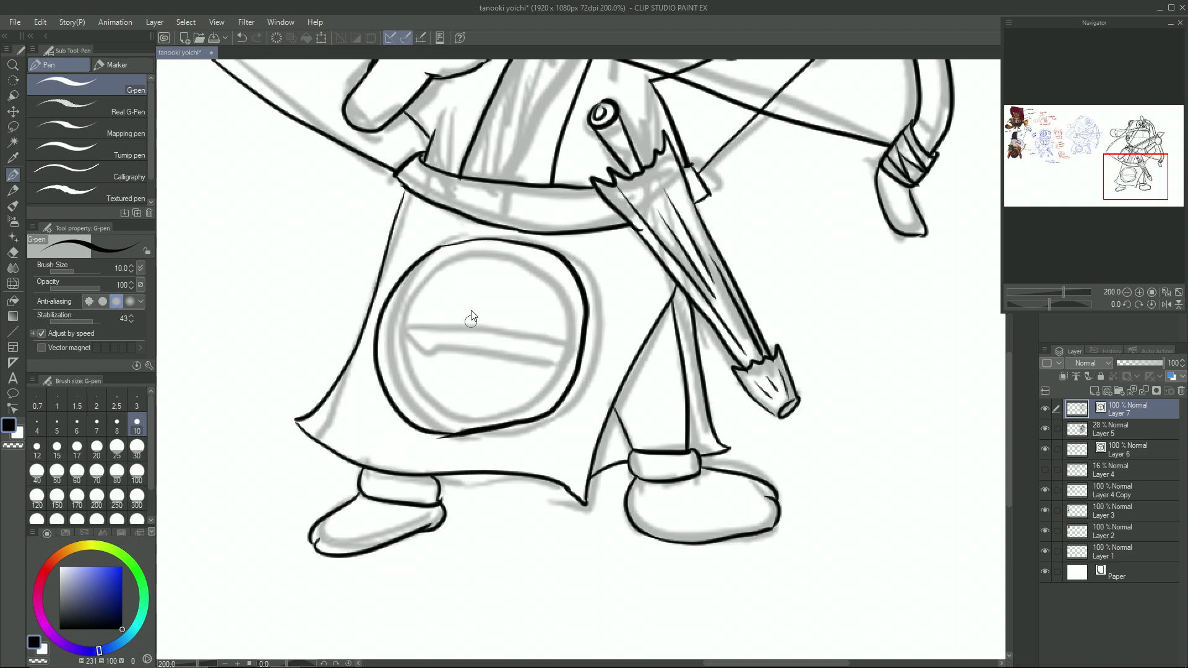
pyautogui.hotkey('ctrl', 'z')
pyautogui.hotkey('ctrl', 'z')
# Step: Ink the outer and inner rings of the round skirt emblem with pen stabilization at 100
pyautogui.moveTo(449, 237)
pyautogui.mouseDown()
pyautogui.moveTo(386, 371)
pyautogui.moveTo(480, 442)
pyautogui.mouseUp()
pyautogui.moveTo(443, 239)
pyautogui.mouseDown()
pyautogui.moveTo(572, 263)
pyautogui.moveTo(609, 352)
pyautogui.mouseUp()
pyautogui.hotkey('ctrl', 'z')
pyautogui.moveTo(470, 440)
pyautogui.mouseDown()
pyautogui.moveTo(566, 408)
pyautogui.moveTo(550, 247)
pyautogui.moveTo(405, 242)
pyautogui.moveTo(438, 234)
pyautogui.moveTo(396, 337)
pyautogui.moveTo(448, 422)
pyautogui.mouseUp()
pyautogui.press('e')
pyautogui.press('p')
pyautogui.moveTo(447, 248); pyautogui.dragTo(535, 251)
pyautogui.hotkey('ctrl', 'z')
pyautogui.moveTo(448, 421); pyautogui.dragTo(535, 422)
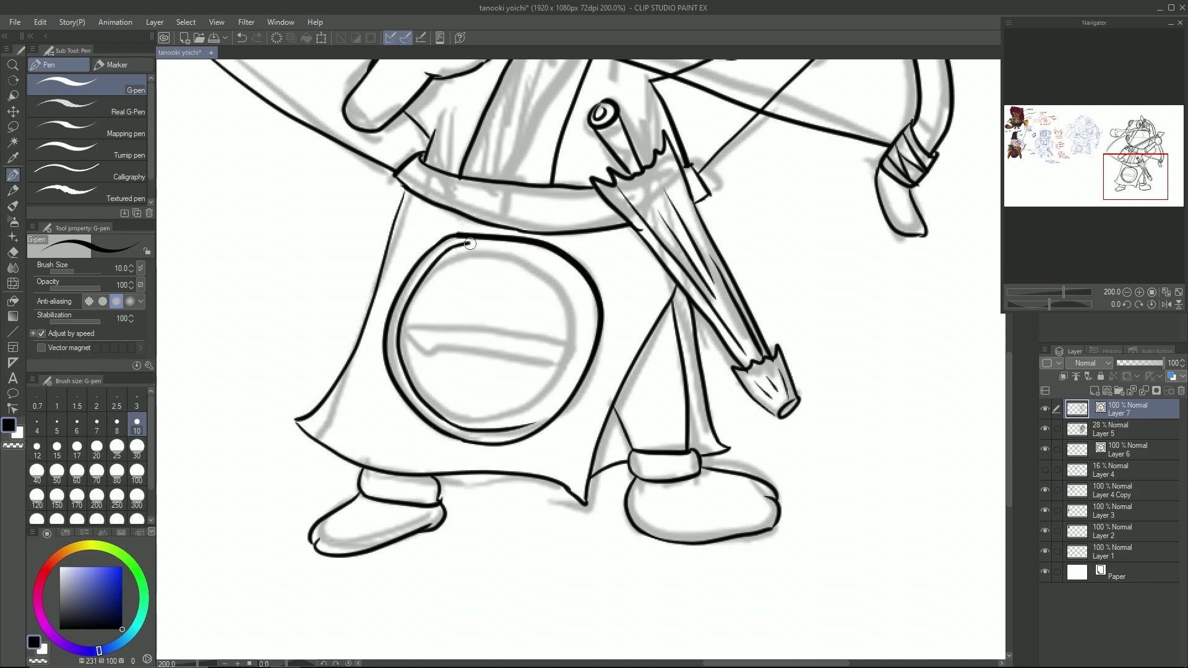
pyautogui.moveTo(445, 251)
pyautogui.mouseDown()
pyautogui.moveTo(563, 272)
pyautogui.moveTo(570, 366)
pyautogui.mouseUp()
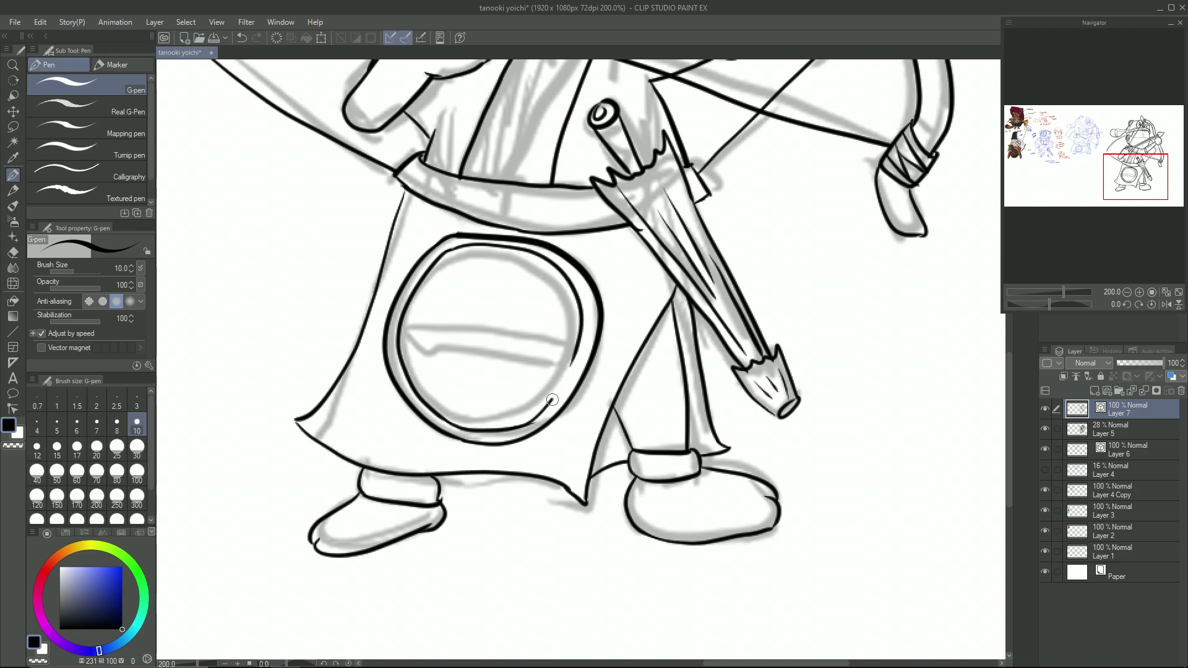
# Step: Ink the tapered horizontal bar inside the skirt emblem
pyautogui.press('e')
pyautogui.press('p')
pyautogui.moveTo(410, 331)
pyautogui.mouseDown()
pyautogui.moveTo(569, 339)
pyautogui.moveTo(437, 360)
pyautogui.mouseUp()
pyautogui.scroll(-4, 402, 445)
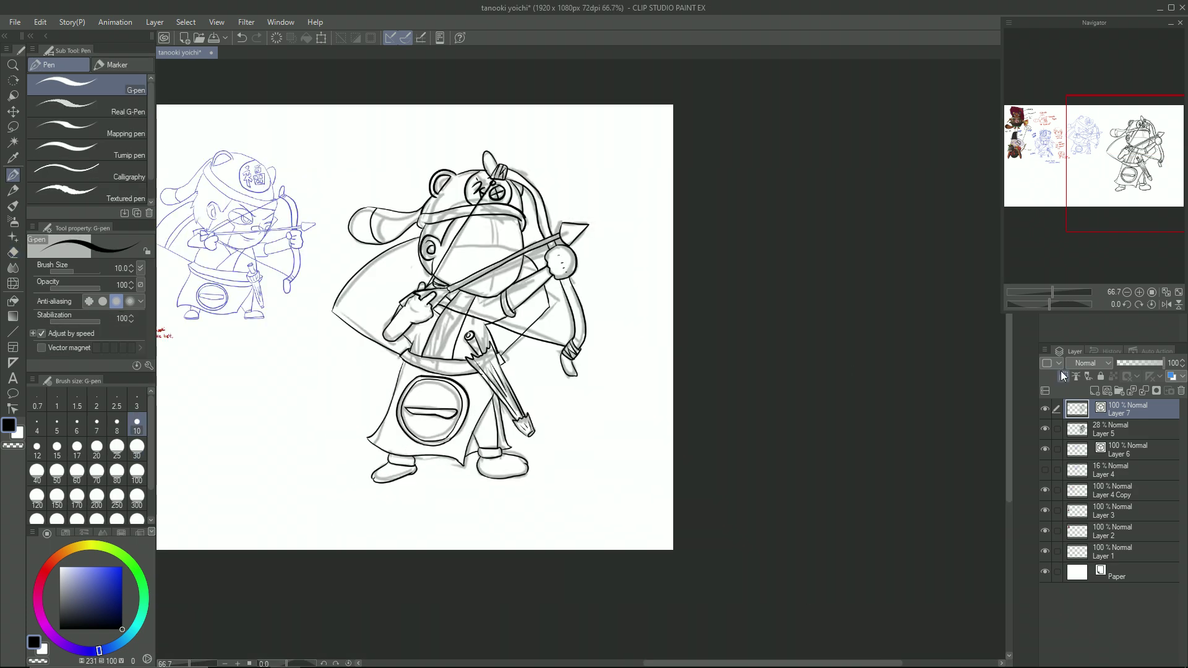
# Step: Ink the outlines of both eyes and the two slanted angry eyebrows
pyautogui.scroll(6, 493, 246)
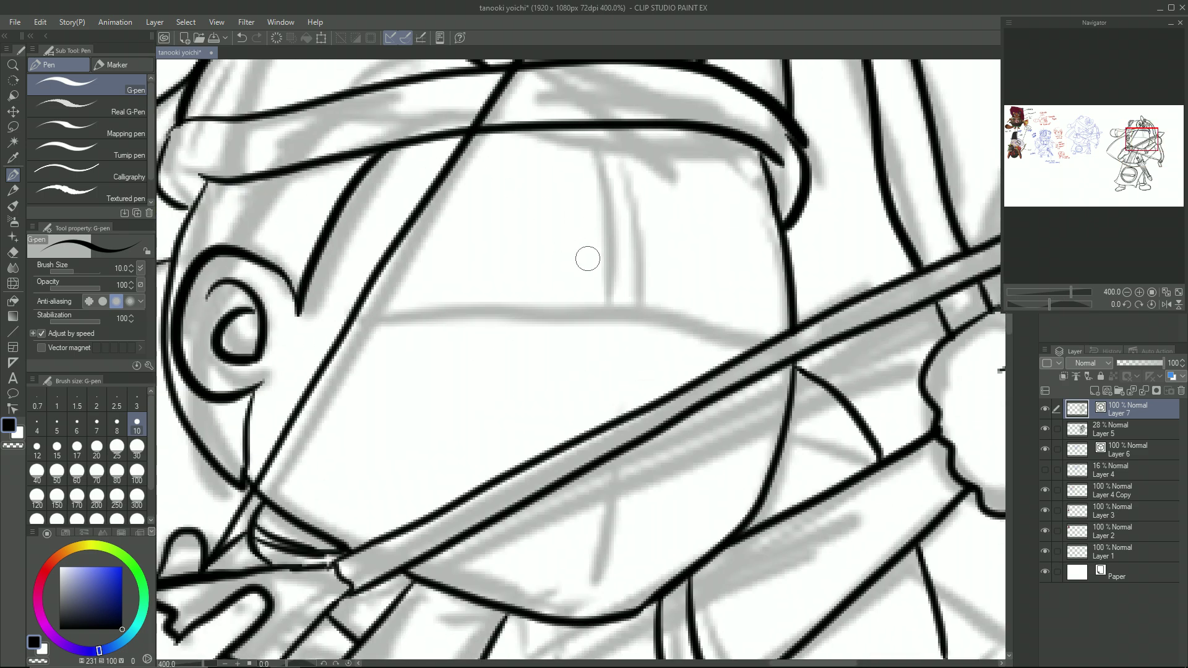
pyautogui.moveTo(580, 304)
pyautogui.mouseDown()
pyautogui.moveTo(349, 298)
pyautogui.moveTo(517, 324)
pyautogui.moveTo(581, 308)
pyautogui.mouseUp()
pyautogui.moveTo(568, 272); pyautogui.dragTo(581, 308)
pyautogui.moveTo(659, 306)
pyautogui.mouseDown()
pyautogui.moveTo(784, 303)
pyautogui.moveTo(788, 314)
pyautogui.mouseUp()
pyautogui.moveTo(588, 248); pyautogui.dragTo(388, 153)
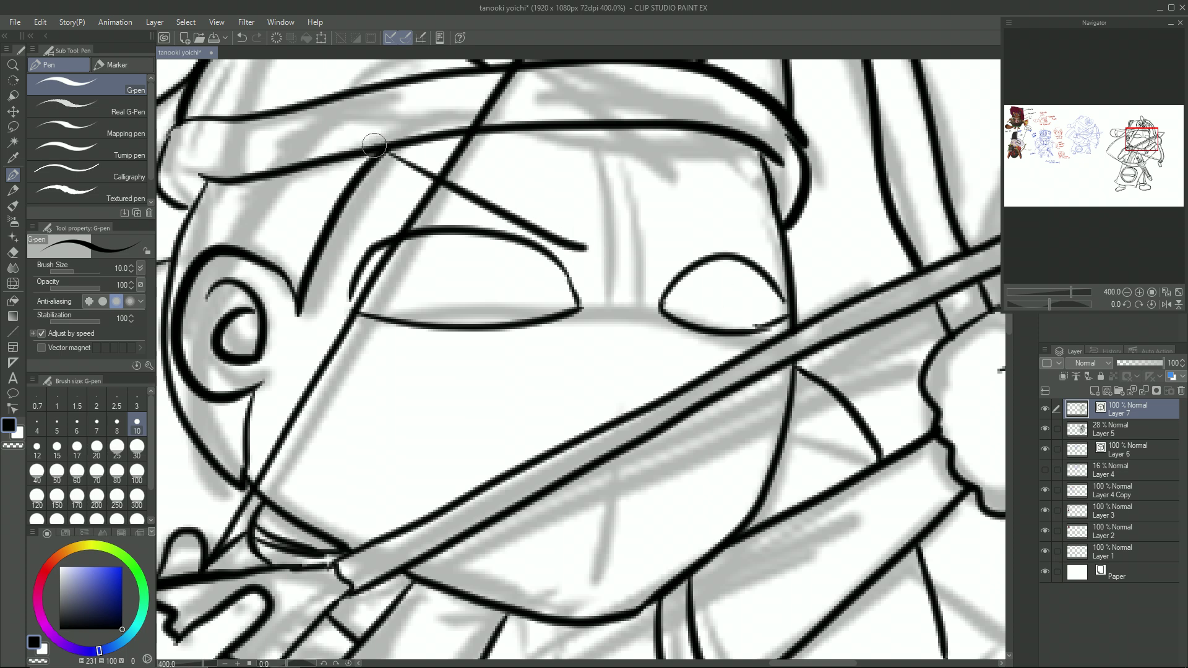
pyautogui.moveTo(653, 255)
pyautogui.mouseDown()
pyautogui.moveTo(693, 246)
pyautogui.moveTo(765, 193)
pyautogui.mouseUp()
# Step: Ink the nose bridge and a downturned mouth, erasing the part of the mouth that crosses the arrow shaft
pyautogui.moveTo(693, 291); pyautogui.dragTo(675, 179)
pyautogui.moveTo(624, 188)
pyautogui.mouseDown()
pyautogui.moveTo(621, 261)
pyautogui.moveTo(653, 276)
pyautogui.mouseUp()
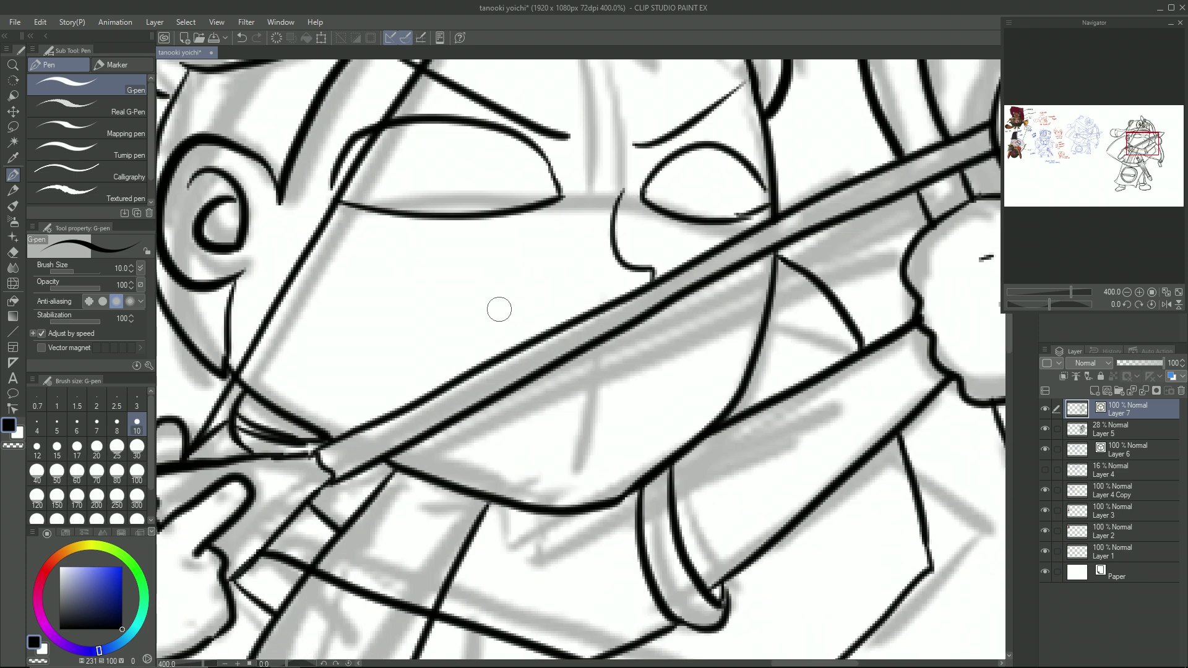
pyautogui.moveTo(444, 342)
pyautogui.mouseDown()
pyautogui.moveTo(612, 377)
pyautogui.moveTo(743, 337)
pyautogui.mouseUp()
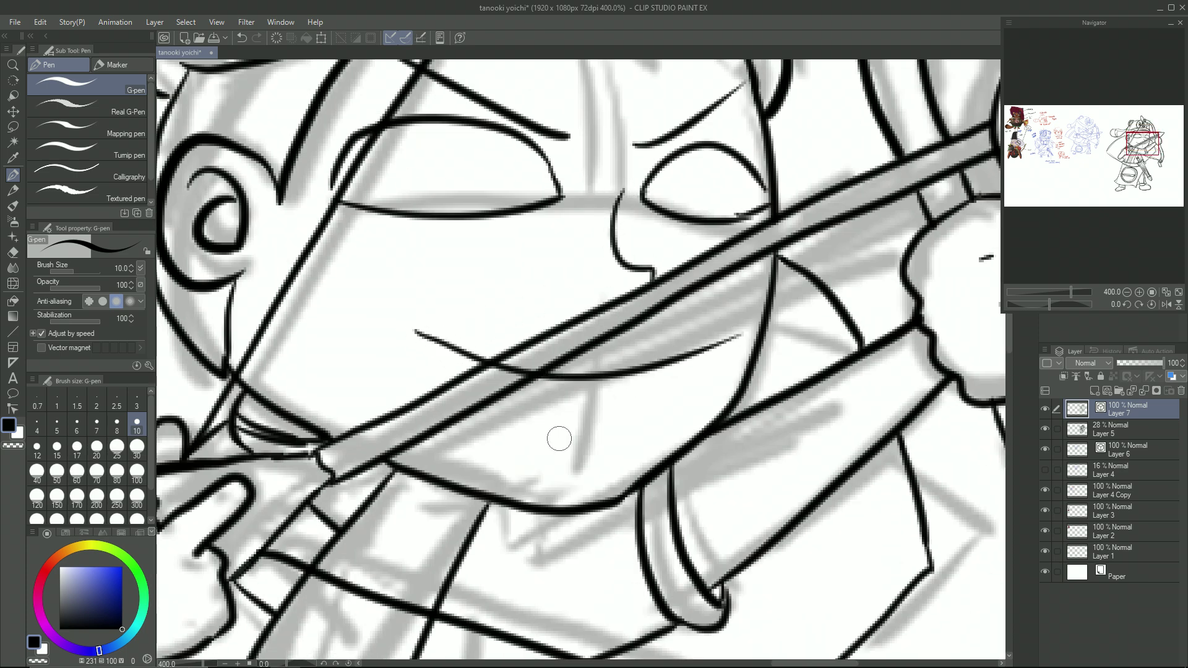
pyautogui.hotkey('ctrl', 'z')
pyautogui.moveTo(398, 357)
pyautogui.mouseDown()
pyautogui.moveTo(589, 351)
pyautogui.moveTo(666, 371)
pyautogui.mouseUp()
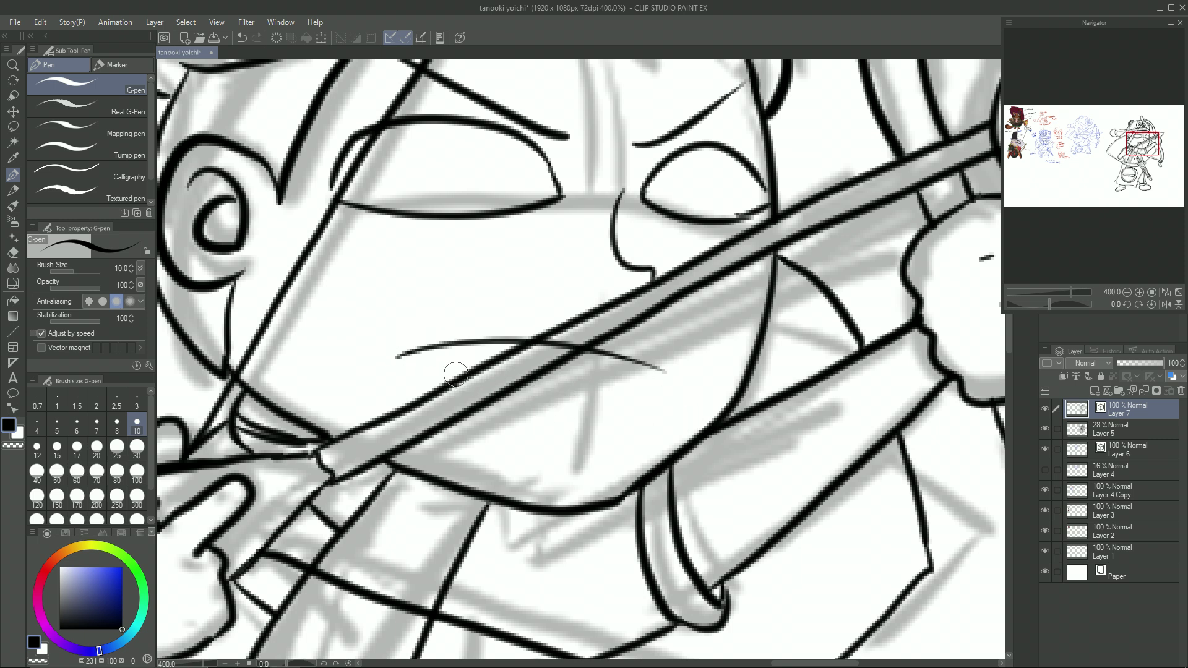
pyautogui.press('e')
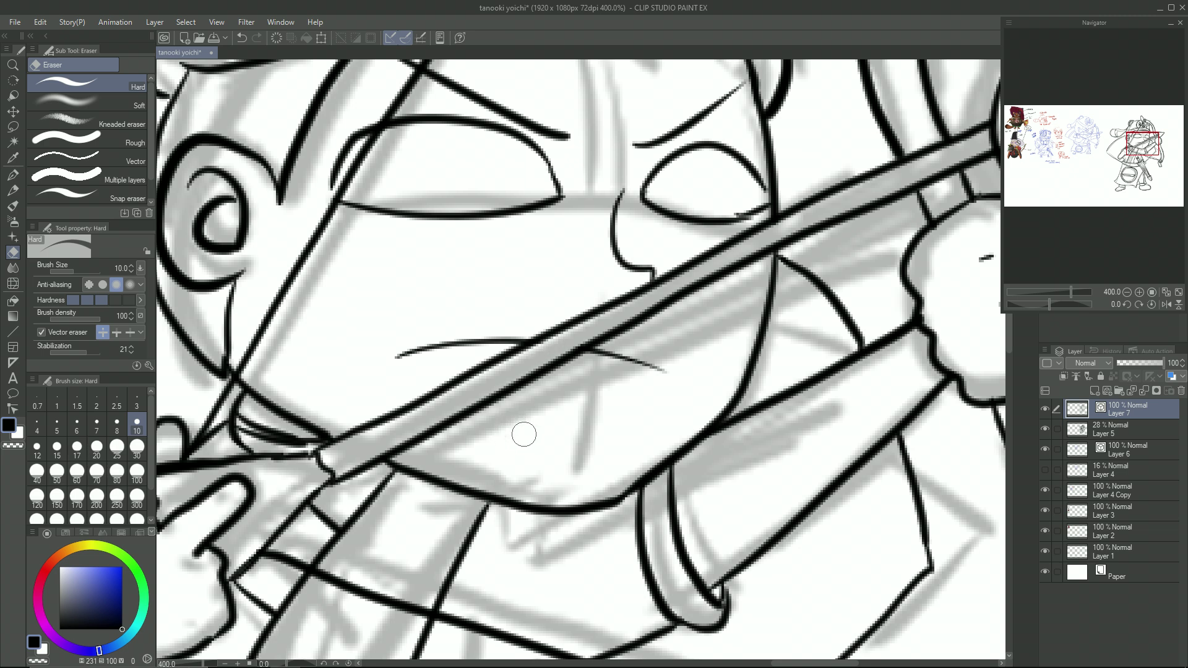
# Step: Ink slanted eyelid lines across both eyes and the irises beneath them
pyautogui.press('p')
pyautogui.moveTo(347, 151); pyautogui.dragTo(555, 156)
pyautogui.hotkey('ctrl', 'z')
pyautogui.moveTo(377, 138); pyautogui.dragTo(569, 181)
pyautogui.moveTo(643, 190); pyautogui.dragTo(766, 164)
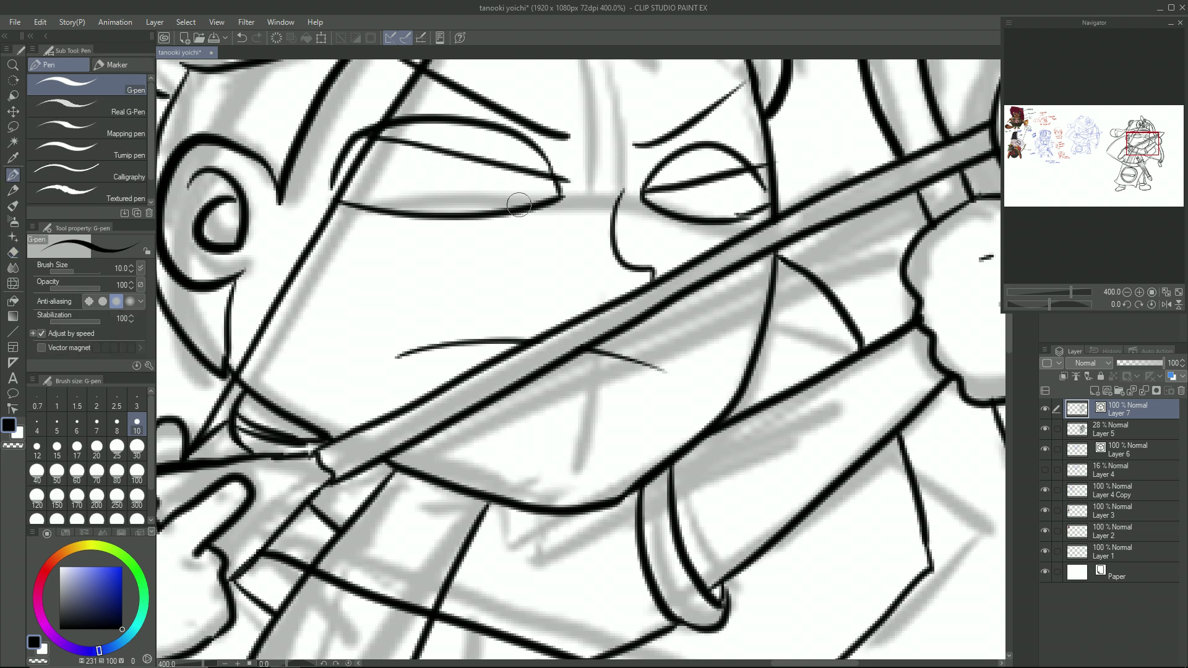
pyautogui.moveTo(427, 167); pyautogui.dragTo(527, 175)
pyautogui.moveTo(669, 187); pyautogui.dragTo(743, 170)
# Step: Ink the rounded nose tip and the tanuki markings on both cheeks
pyautogui.moveTo(599, 226)
pyautogui.mouseDown()
pyautogui.moveTo(625, 275)
pyautogui.moveTo(634, 266)
pyautogui.mouseUp()
pyautogui.moveTo(243, 386)
pyautogui.mouseDown()
pyautogui.moveTo(290, 328)
pyautogui.moveTo(392, 292)
pyautogui.moveTo(356, 427)
pyautogui.mouseUp()
pyautogui.moveTo(715, 277); pyautogui.dragTo(688, 438)
pyautogui.moveTo(756, 265); pyautogui.dragTo(764, 288)
pyautogui.scroll(-5, 680, 241)
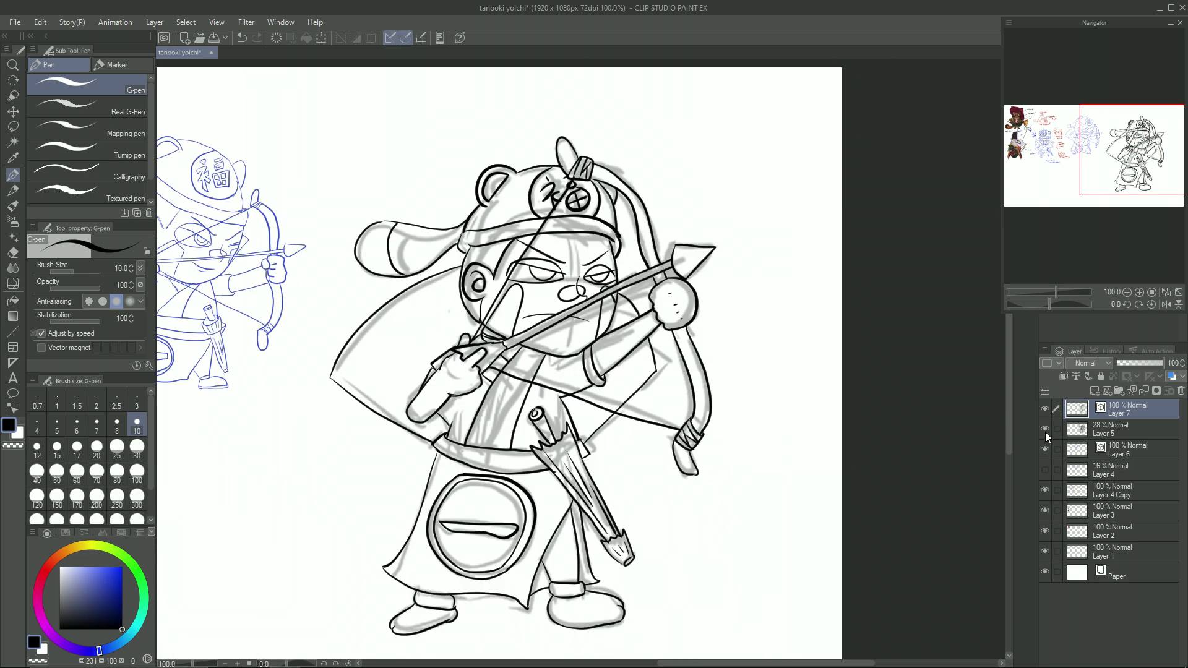
# Step: Hide the rough sketch on Layer 5 and flip the canvas view horizontally to check the line art
pyautogui.click(1044, 428)
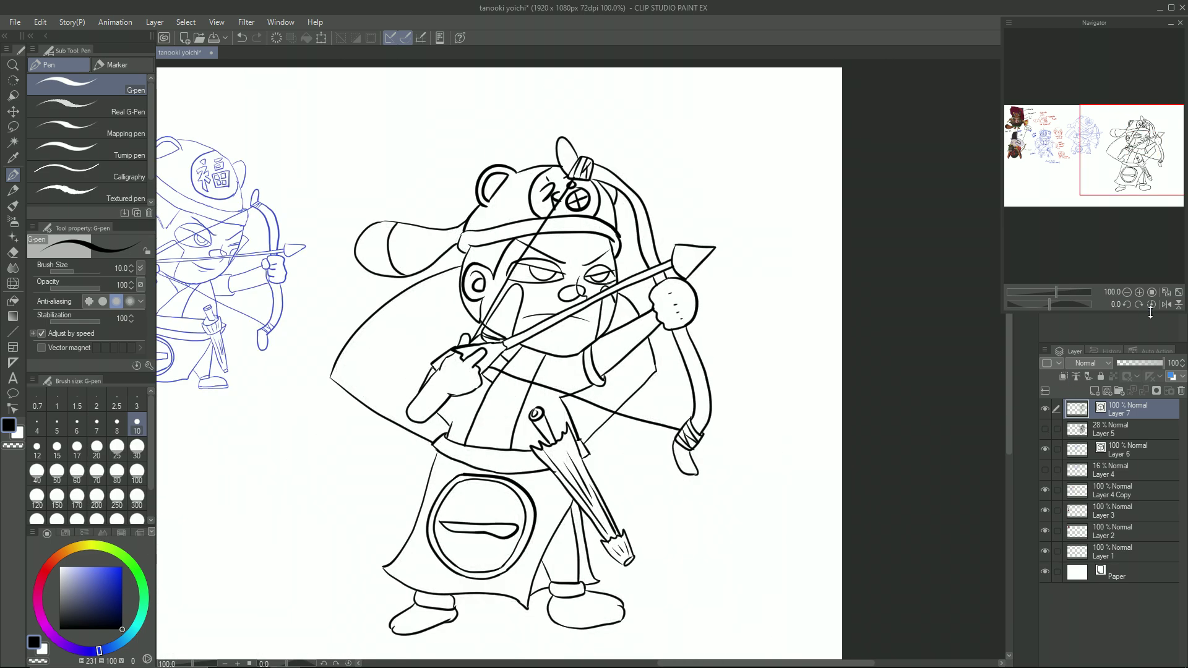
pyautogui.click(1167, 305)
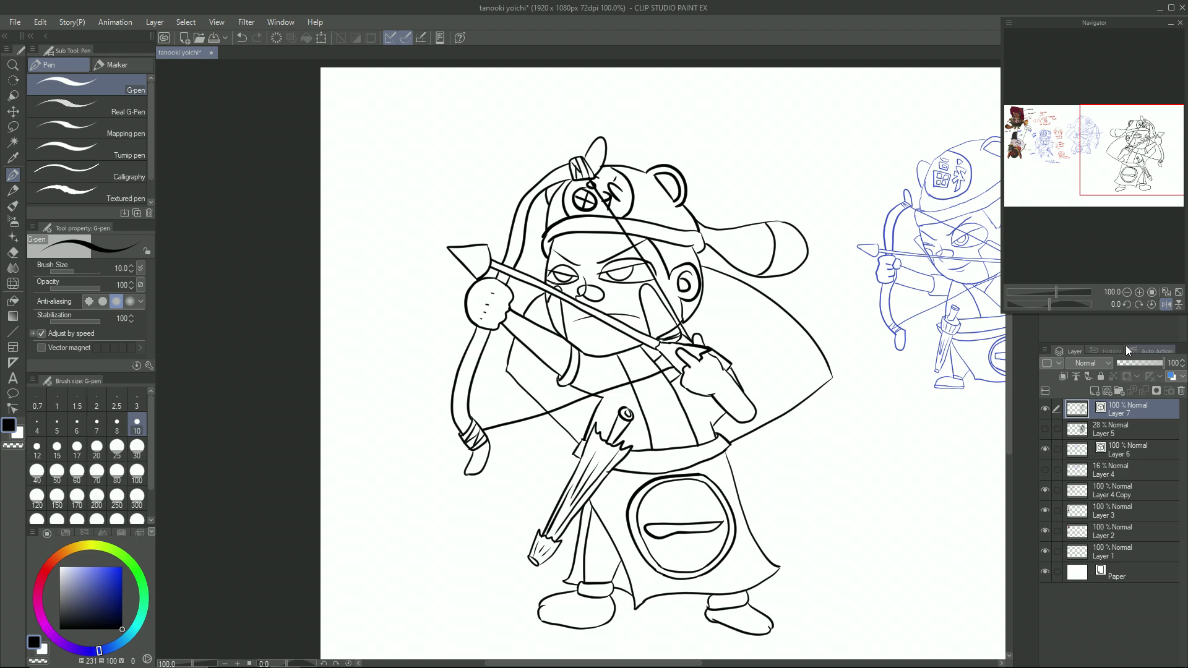
pyautogui.click(1166, 304)
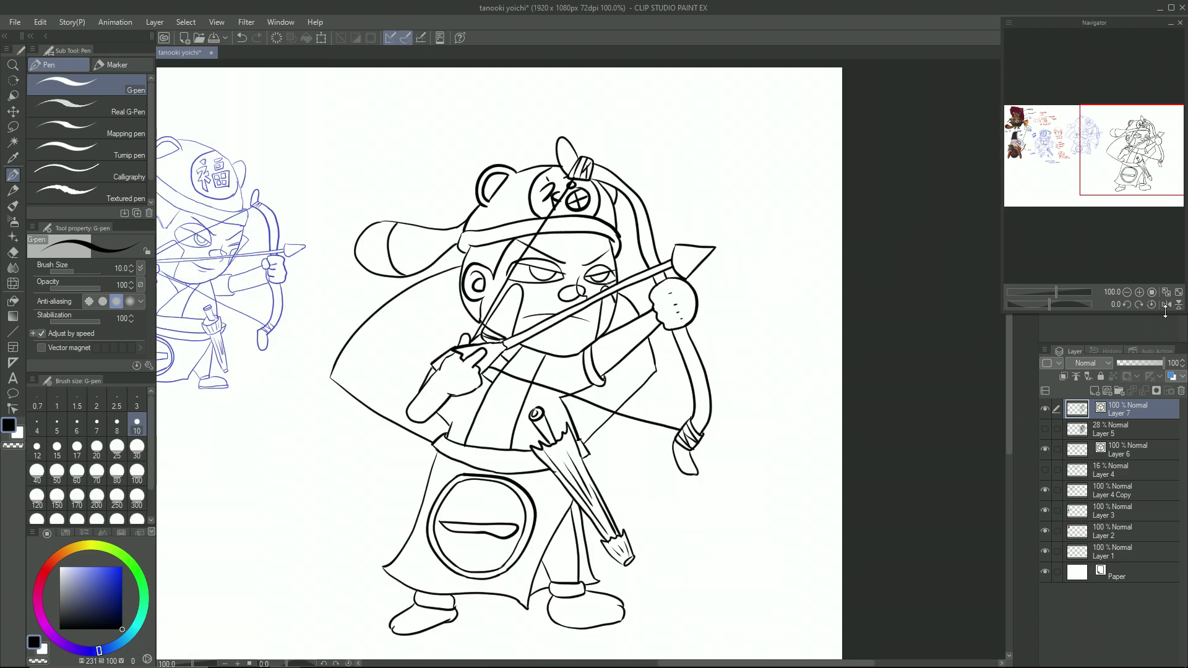
pyautogui.click(1165, 304)
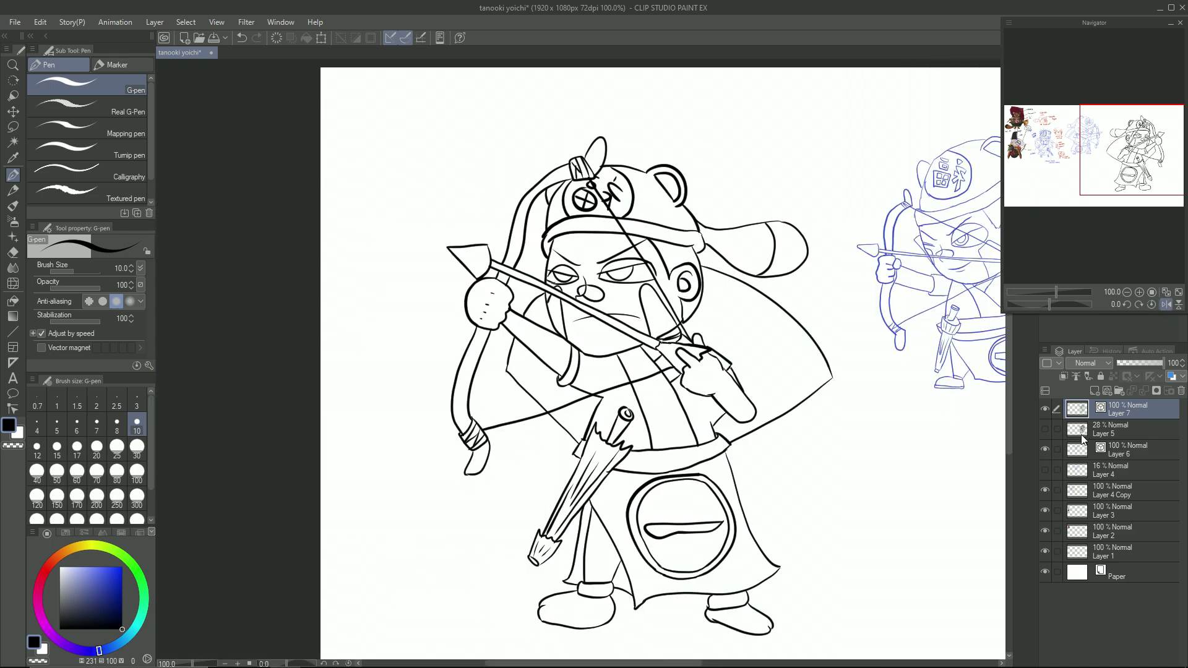
# Step: Erase the corner of the cape outline below the bow arm, down to the waist
pyautogui.scroll(5, 646, 444)
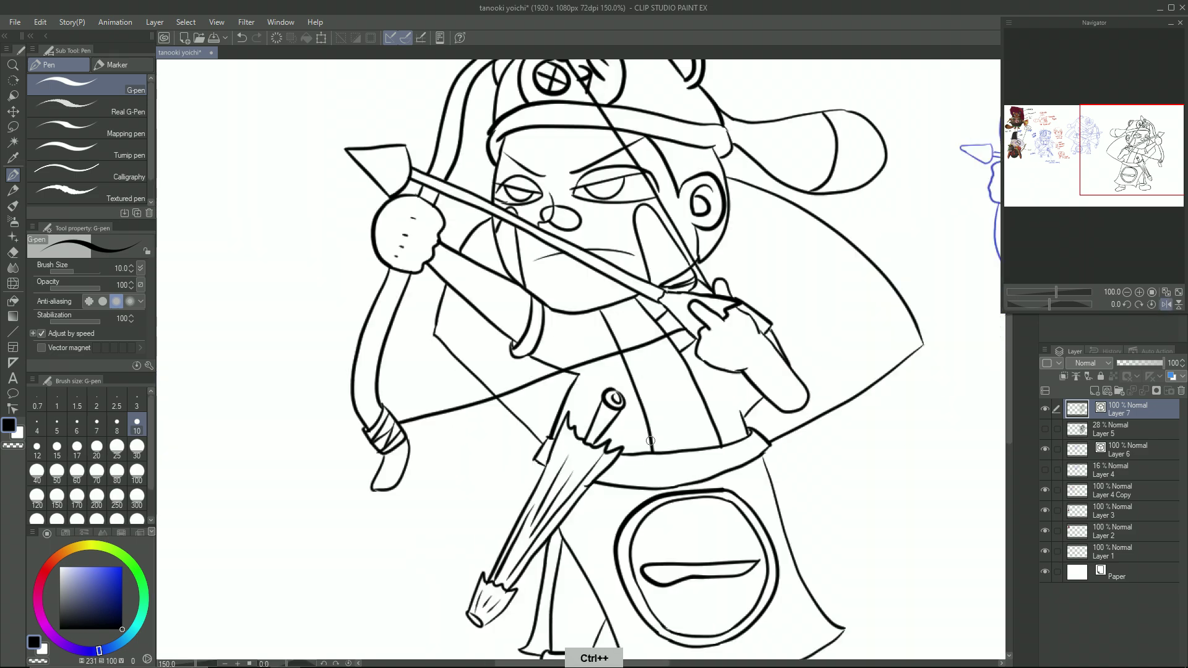
pyautogui.moveTo(456, 312); pyautogui.dragTo(470, 510)
pyautogui.press('e')
pyautogui.moveTo(458, 313)
pyautogui.mouseDown()
pyautogui.moveTo(550, 342)
pyautogui.moveTo(480, 478)
pyautogui.moveTo(482, 463)
pyautogui.moveTo(478, 494)
pyautogui.mouseUp()
pyautogui.scroll(-4, 503, 439)
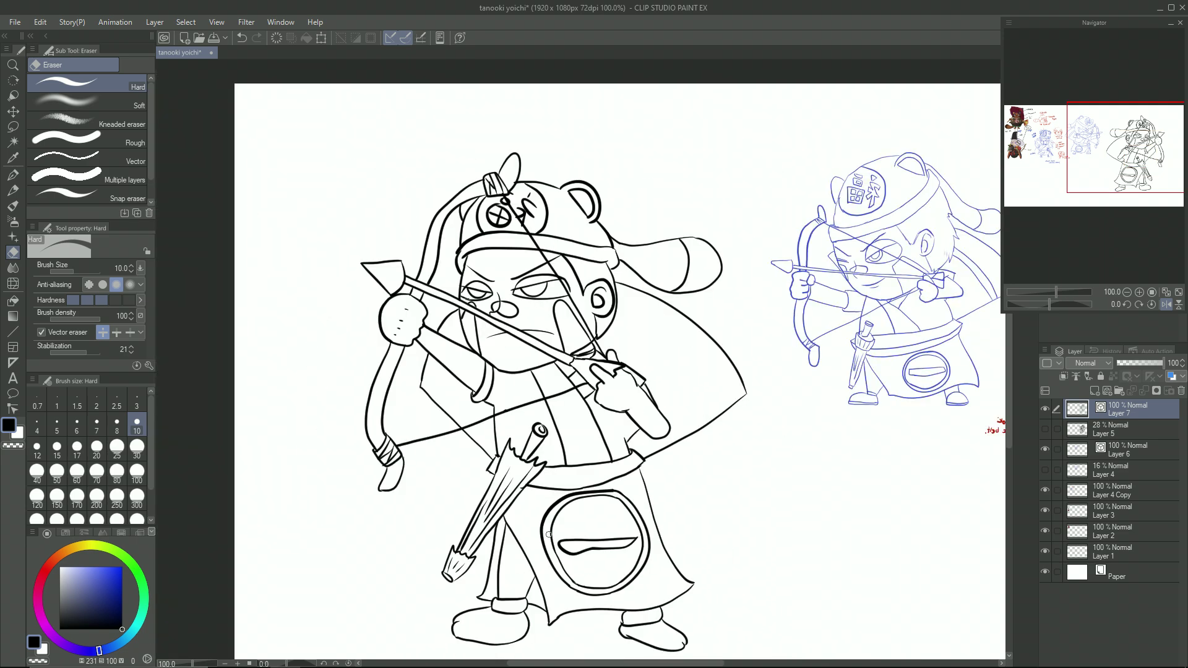
pyautogui.scroll(2, 549, 533)
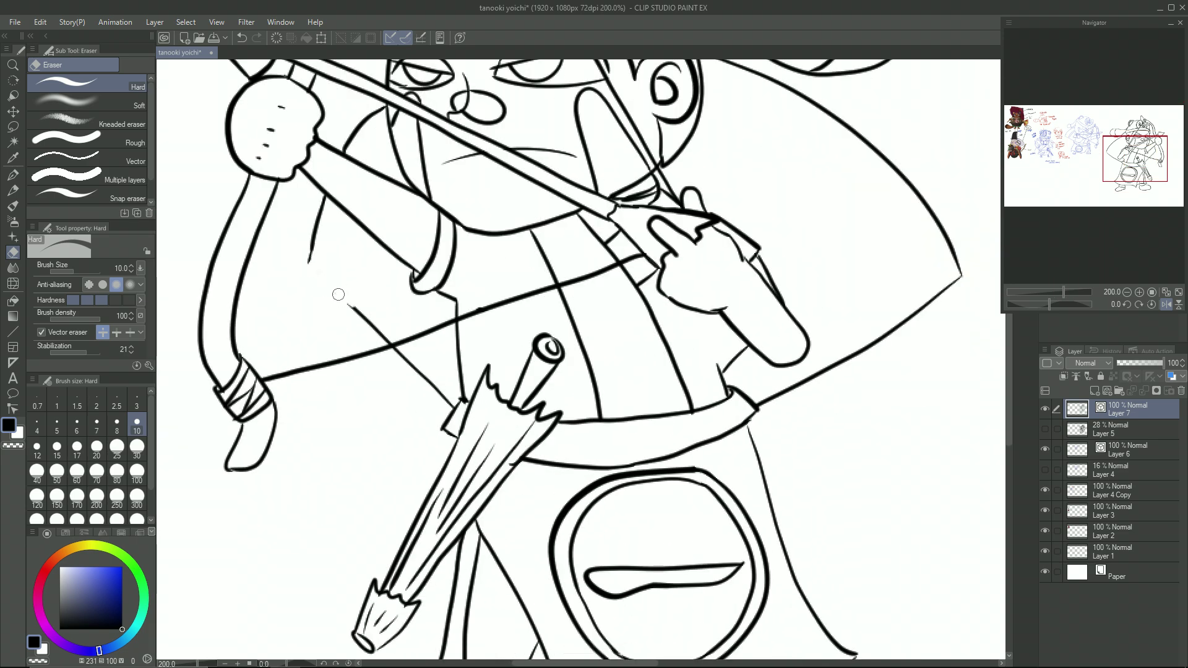
pyautogui.moveTo(412, 365); pyautogui.dragTo(427, 387)
# Step: Ink a wider cape edge from behind the bow arm out to a corner and back to the waist
pyautogui.press('p')
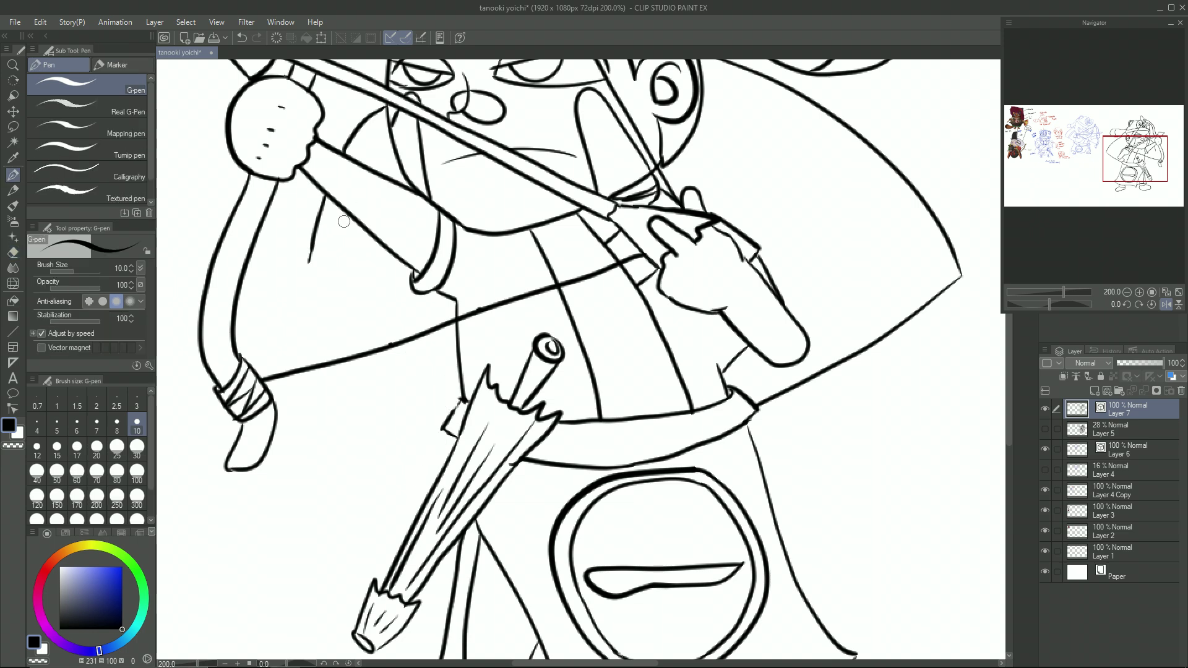
pyautogui.moveTo(328, 220); pyautogui.dragTo(345, 304)
pyautogui.moveTo(350, 237)
pyautogui.mouseDown()
pyautogui.moveTo(275, 381)
pyautogui.moveTo(479, 489)
pyautogui.mouseUp()
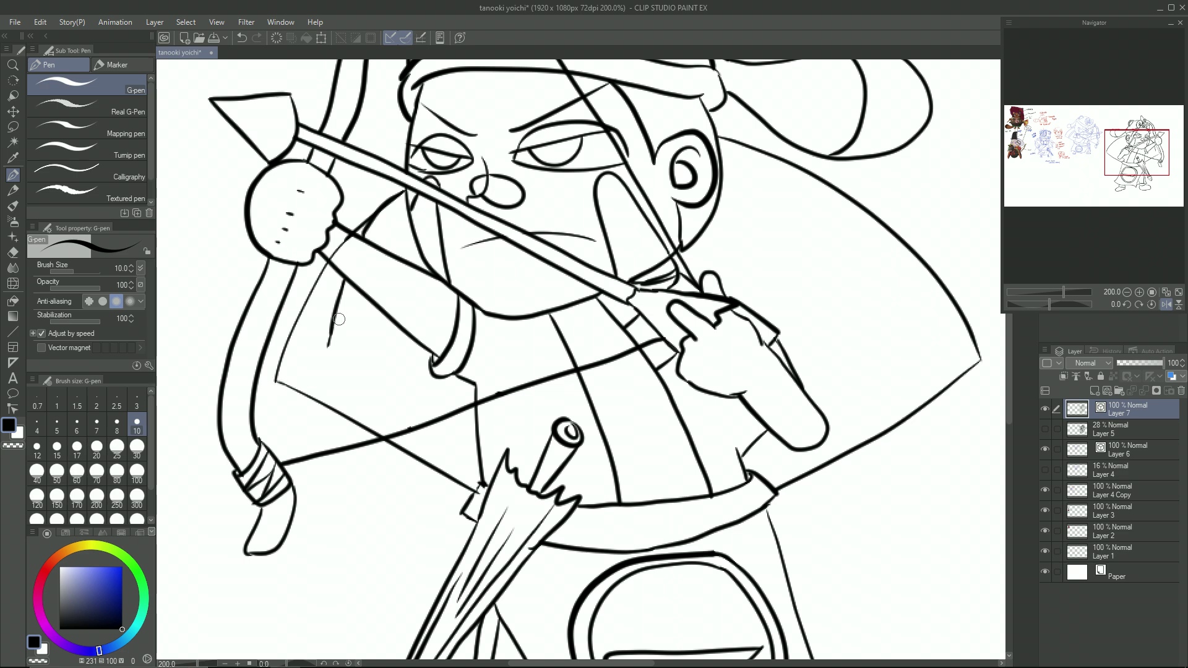
# Step: Erase the leftover stub of the old cape line just below the bow arm's forearm
pyautogui.scroll(5, 361, 332)
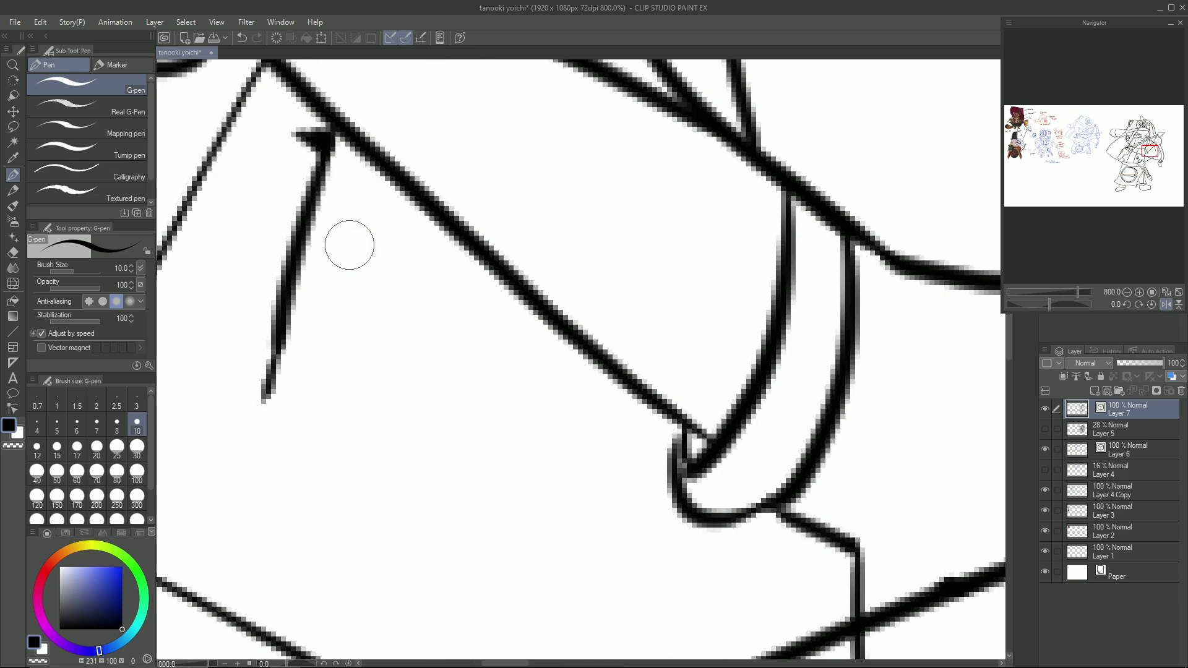
pyautogui.press('e')
pyautogui.moveTo(318, 131)
pyautogui.mouseDown()
pyautogui.moveTo(326, 146)
pyautogui.moveTo(289, 255)
pyautogui.moveTo(270, 385)
pyautogui.mouseUp()
pyautogui.moveTo(282, 92); pyautogui.dragTo(291, 359)
pyautogui.moveTo(288, 296); pyautogui.dragTo(349, 222)
pyautogui.moveTo(420, 214); pyautogui.dragTo(375, 289)
pyautogui.moveTo(373, 293)
pyautogui.mouseDown()
pyautogui.moveTo(381, 277)
pyautogui.moveTo(491, 312)
pyautogui.moveTo(353, 68)
pyautogui.mouseUp()
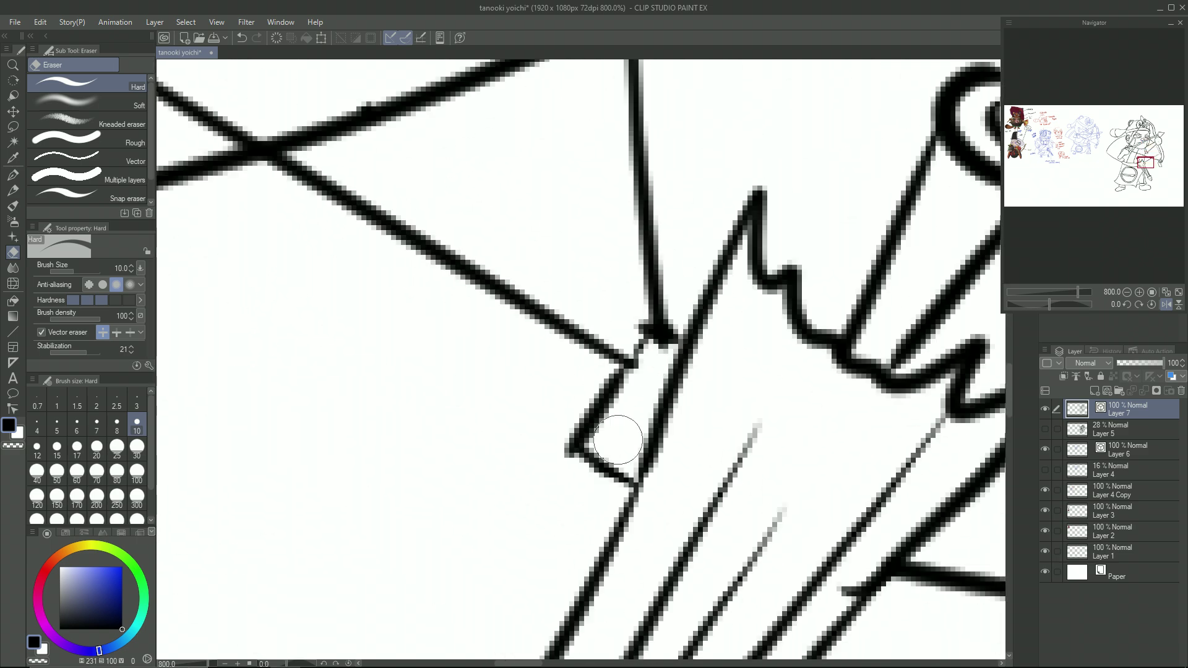
# Step: Flip the canvas view back to its original orientation and check the whole character beside the sketches
pyautogui.hotkey('ctrl', '-')
pyautogui.hotkey('ctrl', '-')
pyautogui.hotkey('ctrl', '-')
pyautogui.hotkey('ctrl', '-')
pyautogui.hotkey('ctrl', '-')
pyautogui.moveTo(726, 430); pyautogui.dragTo(825, 477)
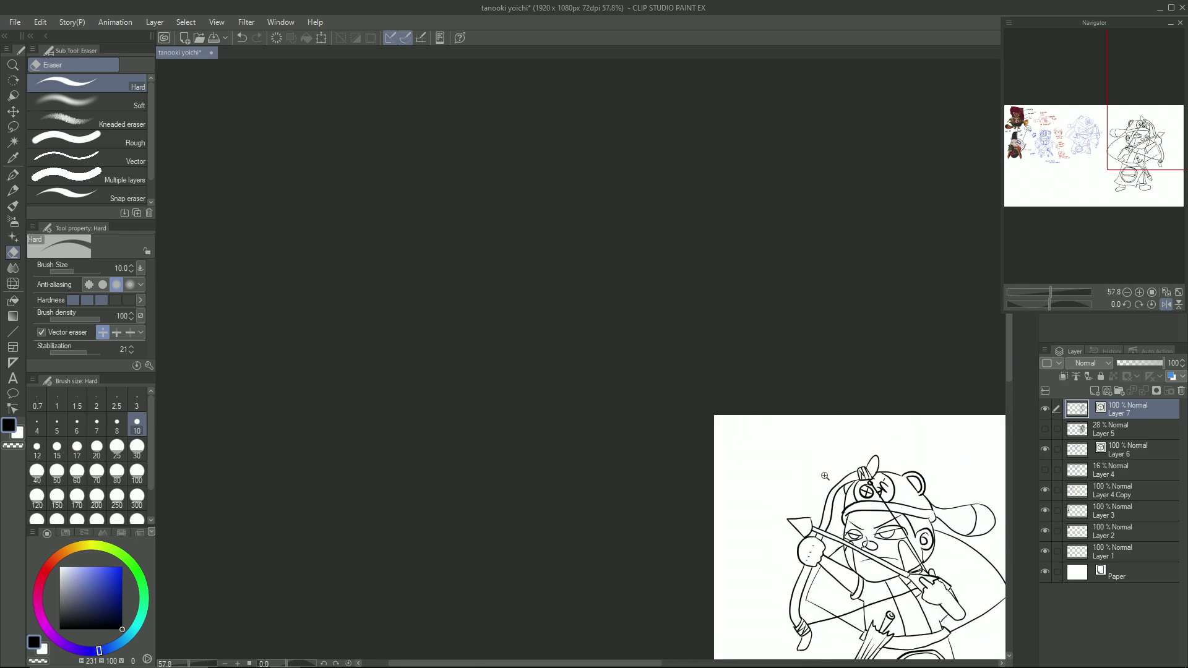
pyautogui.press('/')
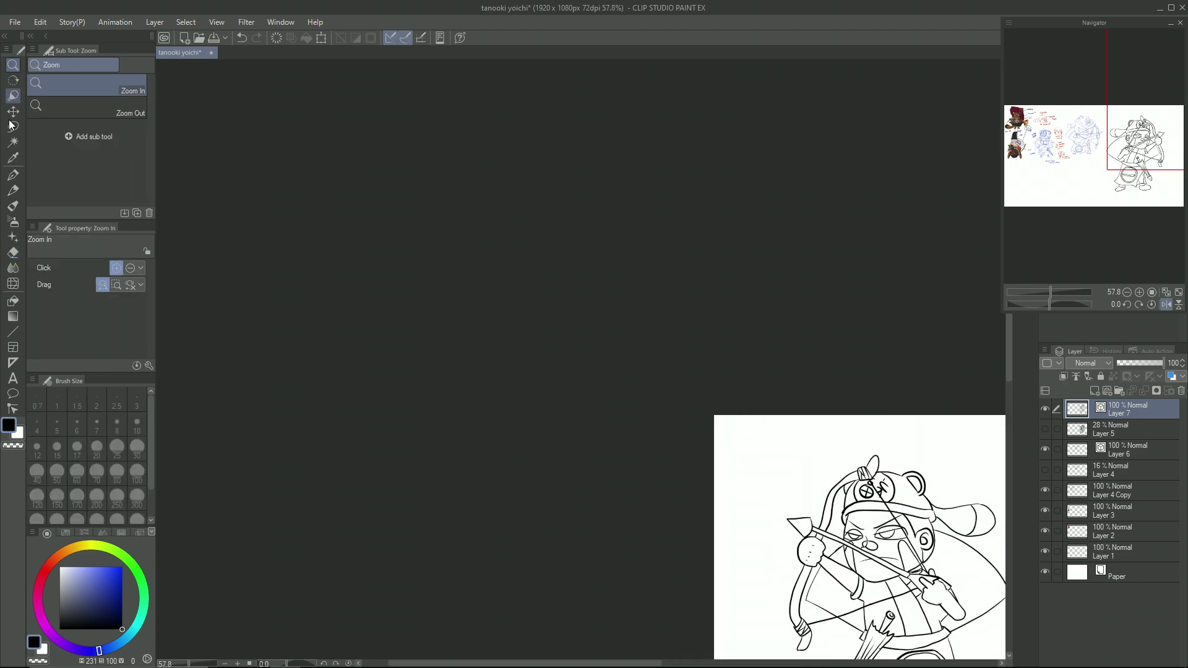
pyautogui.click(12, 176)
pyautogui.moveTo(756, 460); pyautogui.dragTo(807, 489)
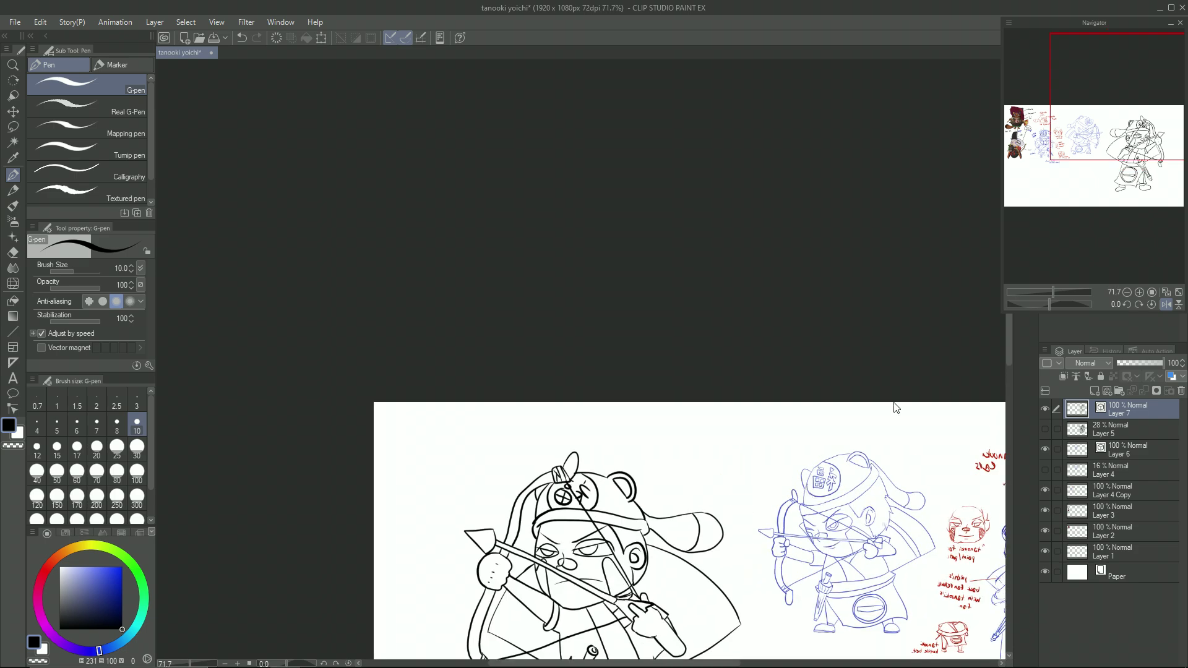
pyautogui.press('h')
pyautogui.hotkey('ctrl', '-')
pyautogui.hotkey('ctrl', '-')
pyautogui.hotkey('ctrl', '+')
pyautogui.hotkey('ctrl', '+')
pyautogui.hotkey('ctrl', '-')
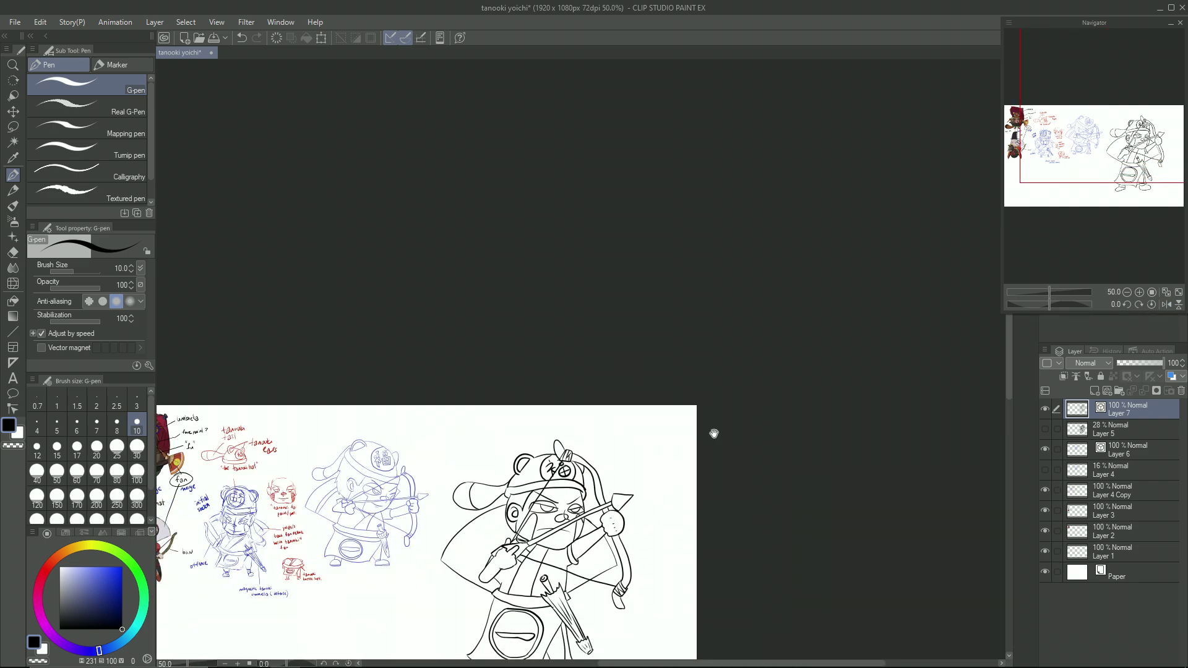
# Step: Create a new raster layer for flat colors directly beneath the Layer 7 line art
pyautogui.scroll(4, 725, 433)
pyautogui.hotkey('ctrl', '+')
pyautogui.hotkey('ctrl', 'shift', 'n')
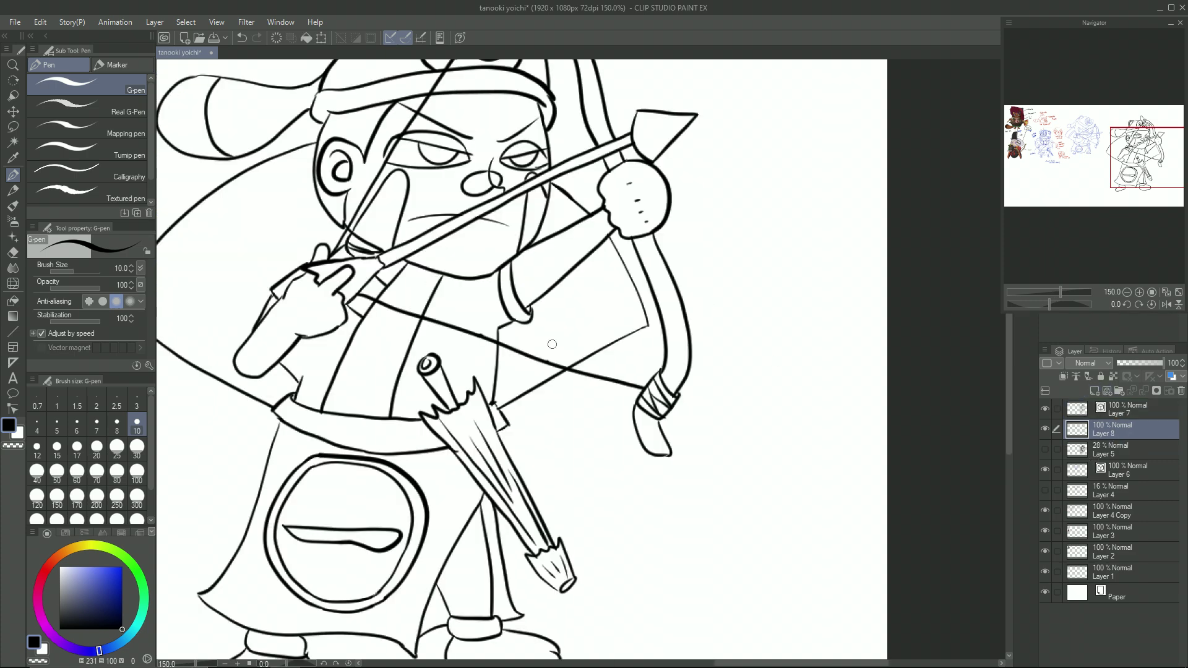
pyautogui.moveTo(373, 191); pyautogui.dragTo(503, 365)
pyautogui.hotkey('ctrl', '+')
pyautogui.hotkey('ctrl', '+')
pyautogui.hotkey('ctrl', '+')
pyautogui.hotkey('ctrl', '-')
pyautogui.hotkey('ctrl', '-')
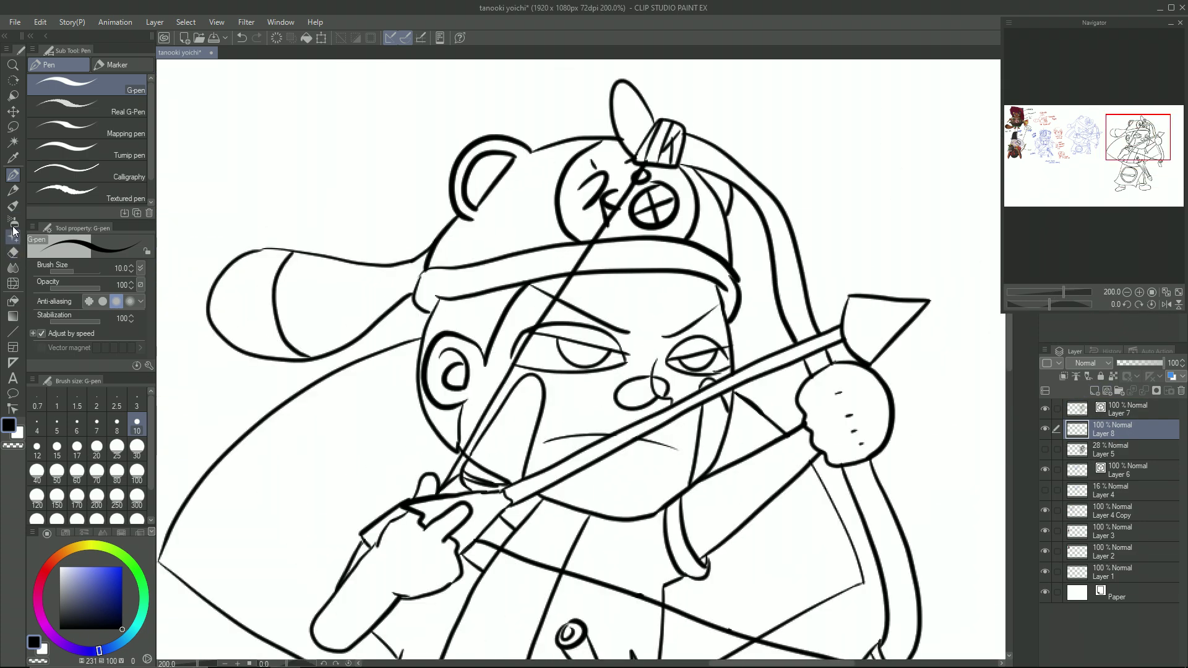
# Step: Fill the face, both hands and both forearms with a light peach skin tone using Enclose and fill
pyautogui.click(12, 300)
pyautogui.click(67, 550)
pyautogui.click(79, 567)
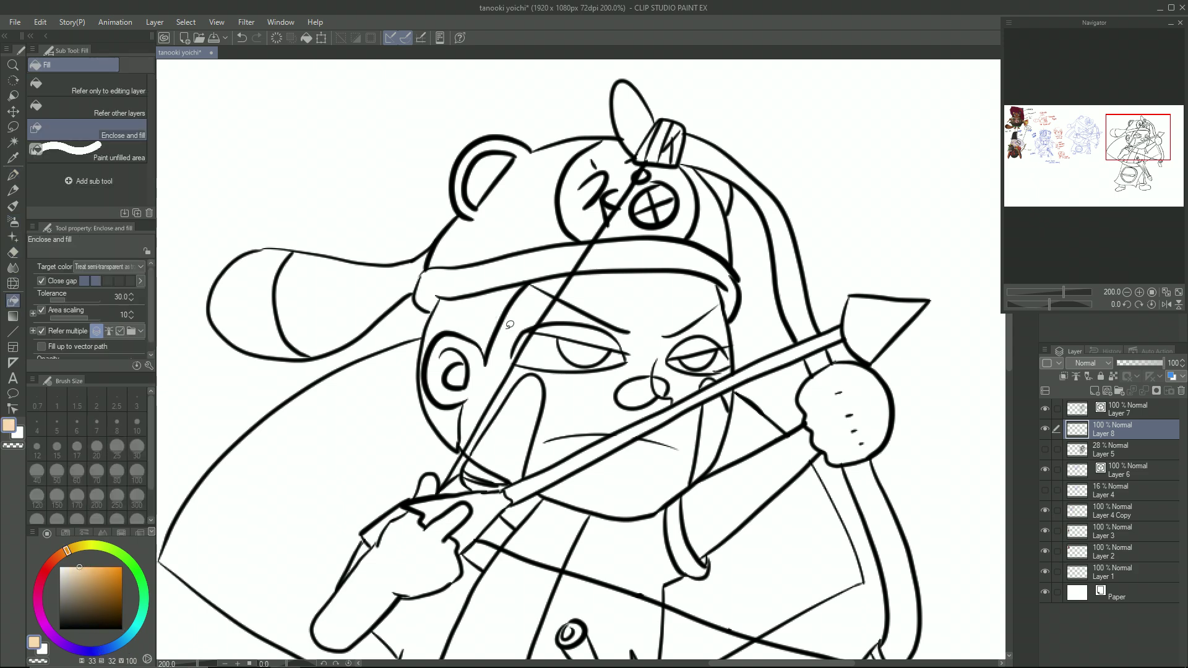
pyautogui.moveTo(715, 480)
pyautogui.mouseDown()
pyautogui.moveTo(625, 272)
pyautogui.moveTo(489, 319)
pyautogui.mouseUp()
pyautogui.moveTo(496, 442)
pyautogui.mouseDown()
pyautogui.moveTo(464, 390)
pyautogui.moveTo(729, 303)
pyautogui.moveTo(486, 229)
pyautogui.mouseUp()
pyautogui.hotkey('ctrl', 'z')
pyautogui.click(56, 559)
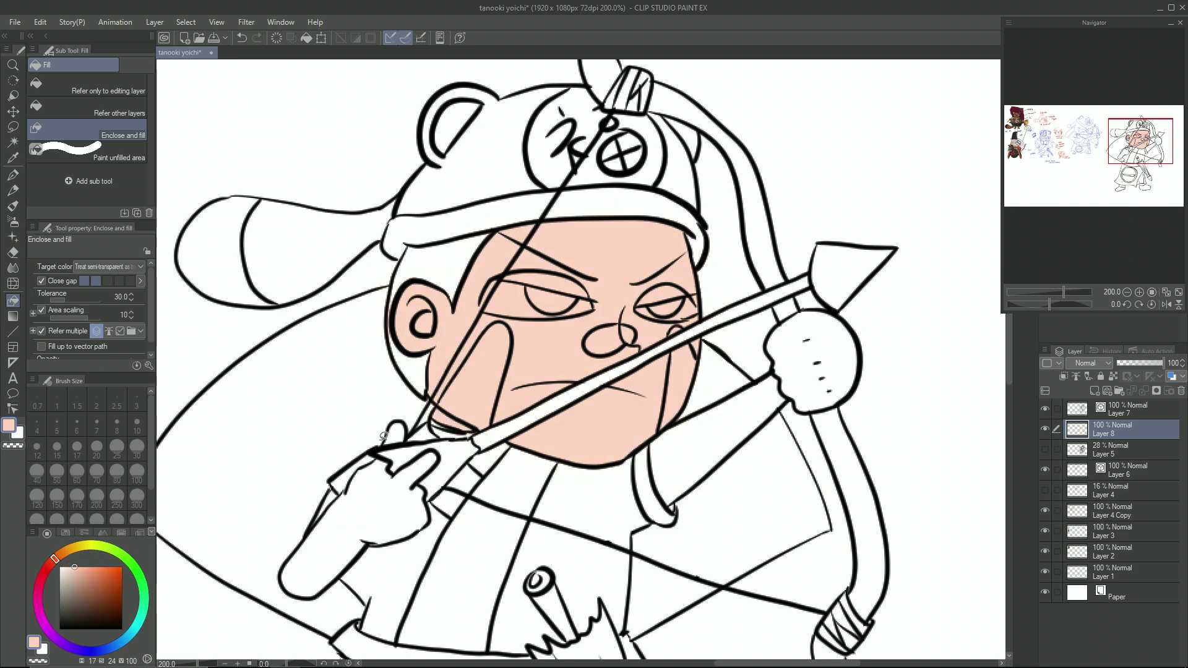
pyautogui.moveTo(286, 607)
pyautogui.mouseDown()
pyautogui.moveTo(449, 477)
pyautogui.moveTo(380, 421)
pyautogui.mouseUp()
pyautogui.moveTo(682, 399)
pyautogui.mouseDown()
pyautogui.moveTo(848, 433)
pyautogui.moveTo(816, 306)
pyautogui.mouseUp()
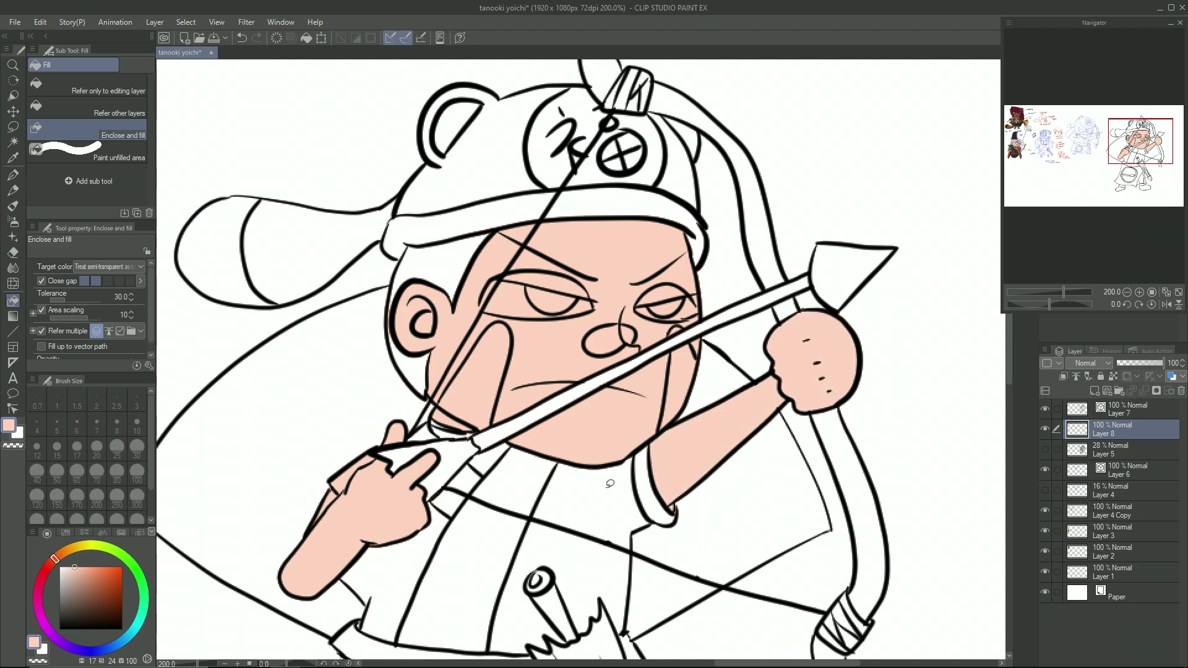
# Step: Choose a medium green, try filling the small sleeve patch beside the drawing hand, and undo that fill
pyautogui.moveTo(387, 541); pyautogui.dragTo(460, 365)
pyautogui.hotkey('ctrl', '+')
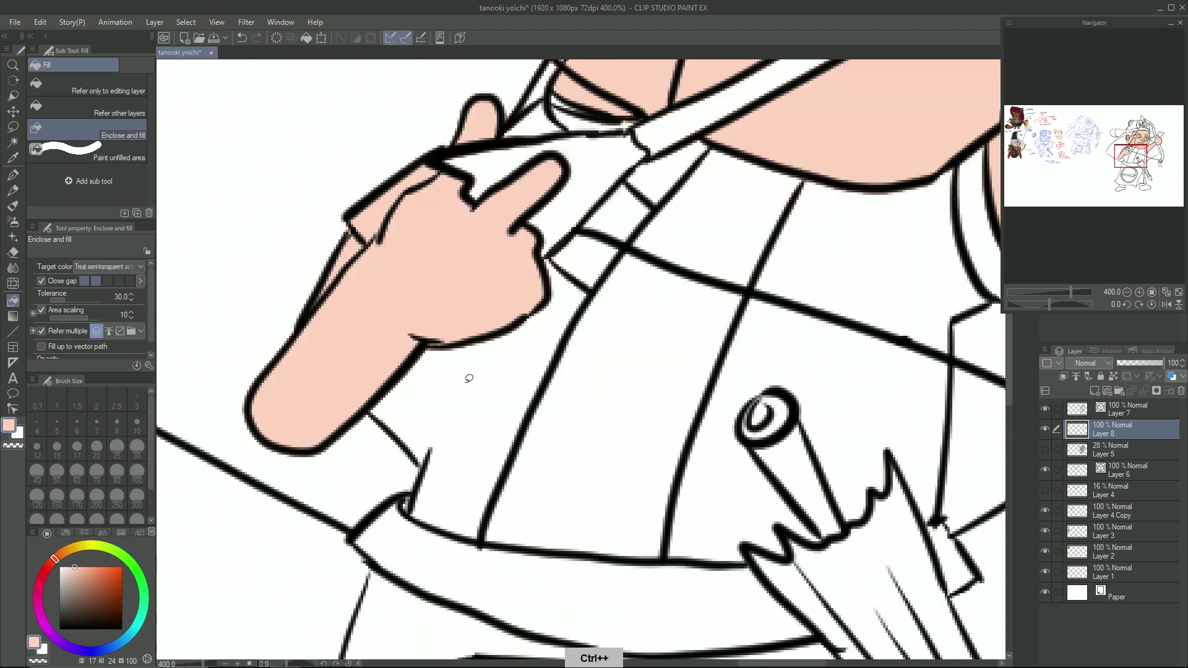
pyautogui.click(144, 593)
pyautogui.click(109, 592)
pyautogui.moveTo(382, 171); pyautogui.dragTo(437, 151)
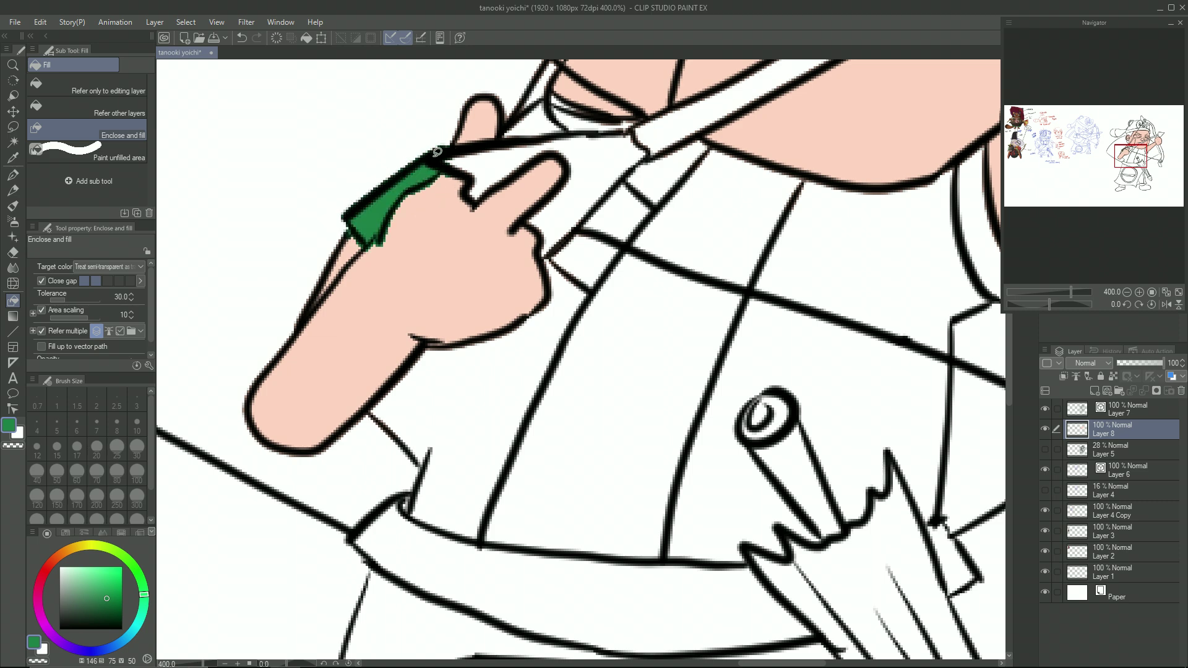
pyautogui.press('e')
pyautogui.hotkey('ctrl', 'z')
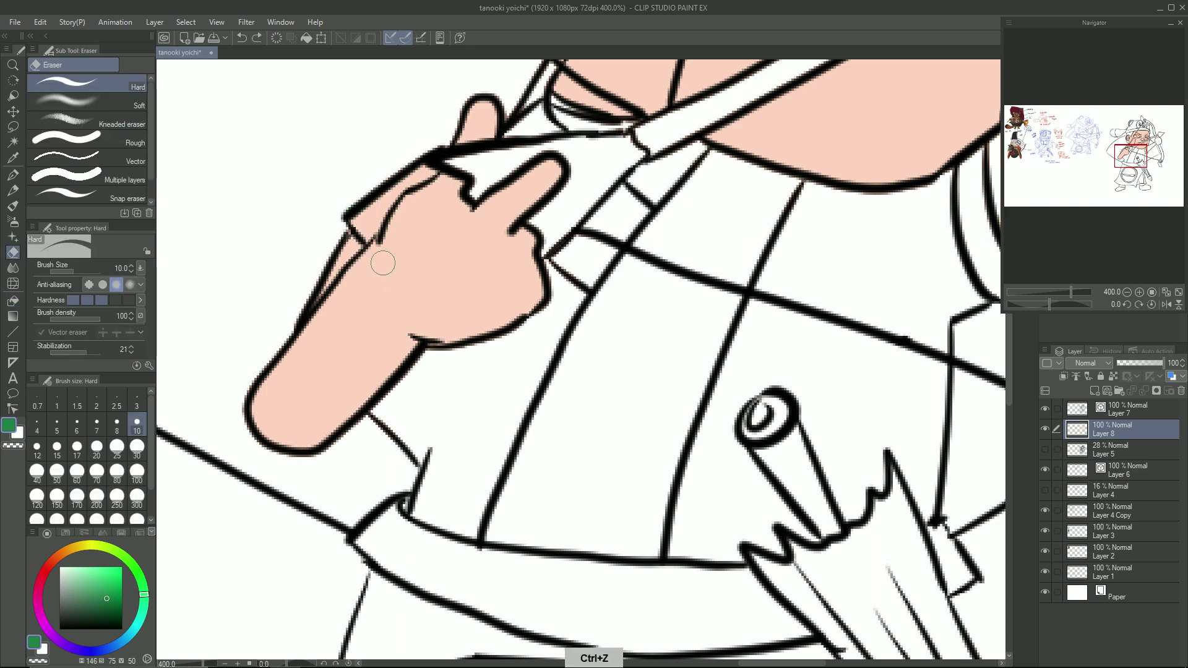
# Step: Fill the sleeve patch beside the drawing hand with the medium green
pyautogui.hotkey('ctrl', '+')
pyautogui.moveTo(388, 180); pyautogui.dragTo(419, 293)
pyautogui.click(13, 301)
pyautogui.moveTo(422, 218)
pyautogui.mouseDown()
pyautogui.moveTo(428, 288)
pyautogui.moveTo(504, 166)
pyautogui.mouseUp()
pyautogui.hotkey('ctrl', 'z')
pyautogui.hotkey('ctrl', 'z')
pyautogui.hotkey('ctrl', 'y')
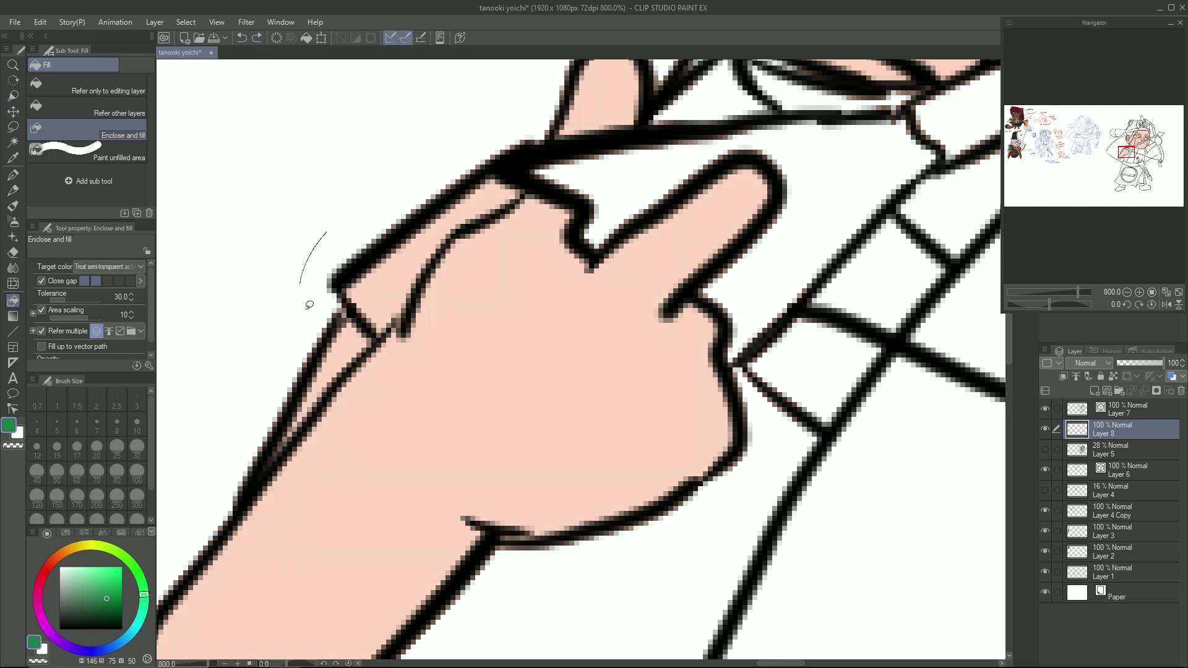
pyautogui.hotkey('ctrl', 'y')
# Step: Paint the sampled skin tone over the hand's edge beside the green sleeve with the Round mixing brush at size 10
pyautogui.rightClick(456, 397)
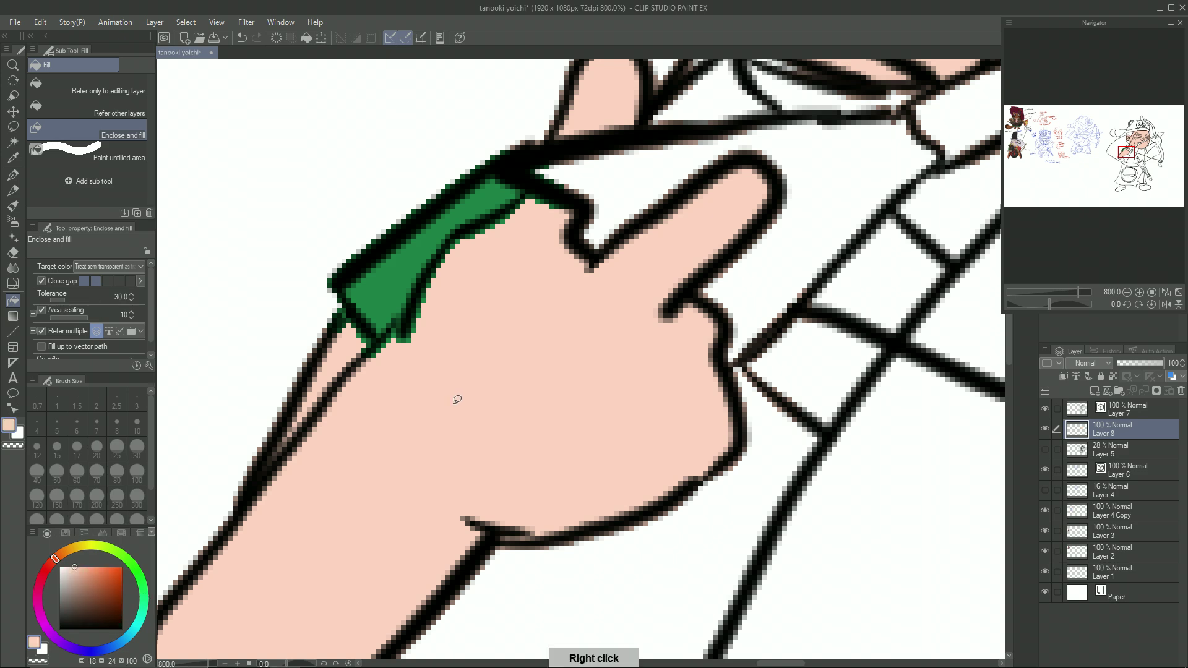
pyautogui.press('b')
pyautogui.click(137, 424)
pyautogui.moveTo(447, 273)
pyautogui.mouseDown()
pyautogui.moveTo(426, 332)
pyautogui.moveTo(471, 251)
pyautogui.moveTo(543, 218)
pyautogui.moveTo(417, 314)
pyautogui.moveTo(440, 308)
pyautogui.moveTo(346, 341)
pyautogui.mouseUp()
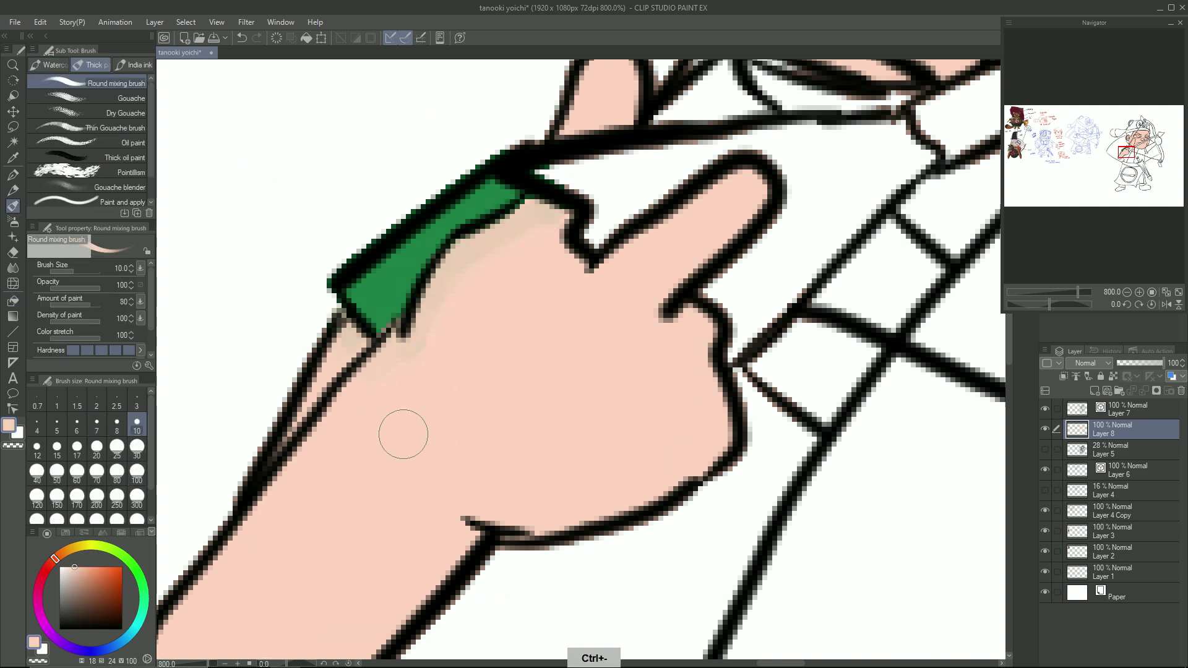
# Step: Fill the shirt panel under the drawing arm and the patch below the ear with the sampled green
pyautogui.hotkey('ctrl', '-')
pyautogui.hotkey('ctrl', '-')
pyautogui.hotkey('ctrl', '-')
pyautogui.hotkey('ctrl', '-')
pyautogui.hotkey('ctrl', '+')
pyautogui.hotkey('ctrl', '+')
pyautogui.hotkey('ctrl', '+')
pyautogui.moveTo(530, 377); pyautogui.dragTo(537, 284)
pyautogui.rightClick(409, 263)
pyautogui.click(13, 301)
pyautogui.moveTo(442, 369)
pyautogui.mouseDown()
pyautogui.moveTo(376, 456)
pyautogui.moveTo(606, 444)
pyautogui.mouseUp()
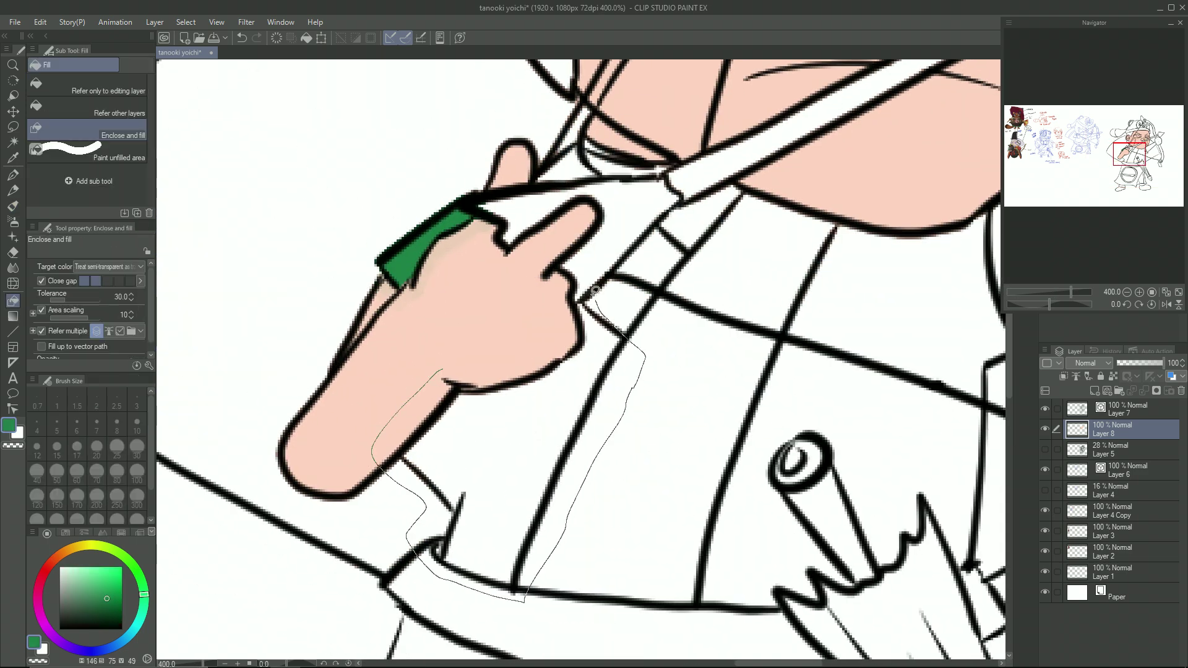
pyautogui.moveTo(606, 310); pyautogui.dragTo(486, 376)
pyautogui.moveTo(605, 176); pyautogui.dragTo(577, 135)
pyautogui.moveTo(761, 250); pyautogui.dragTo(477, 198)
# Step: Choose a muted red and fill the shirt panel on the bow-arm side, around the umbrella handle
pyautogui.moveTo(1015, 153); pyautogui.dragTo(1137, 156)
pyautogui.click(44, 573)
pyautogui.click(94, 581)
pyautogui.moveTo(609, 148)
pyautogui.mouseDown()
pyautogui.moveTo(449, 528)
pyautogui.moveTo(562, 404)
pyautogui.mouseUp()
pyautogui.moveTo(736, 512)
pyautogui.mouseDown()
pyautogui.moveTo(761, 121)
pyautogui.moveTo(687, 147)
pyautogui.mouseUp()
pyautogui.moveTo(628, 185)
pyautogui.mouseDown()
pyautogui.moveTo(625, 498)
pyautogui.moveTo(652, 246)
pyautogui.moveTo(665, 231)
pyautogui.mouseUp()
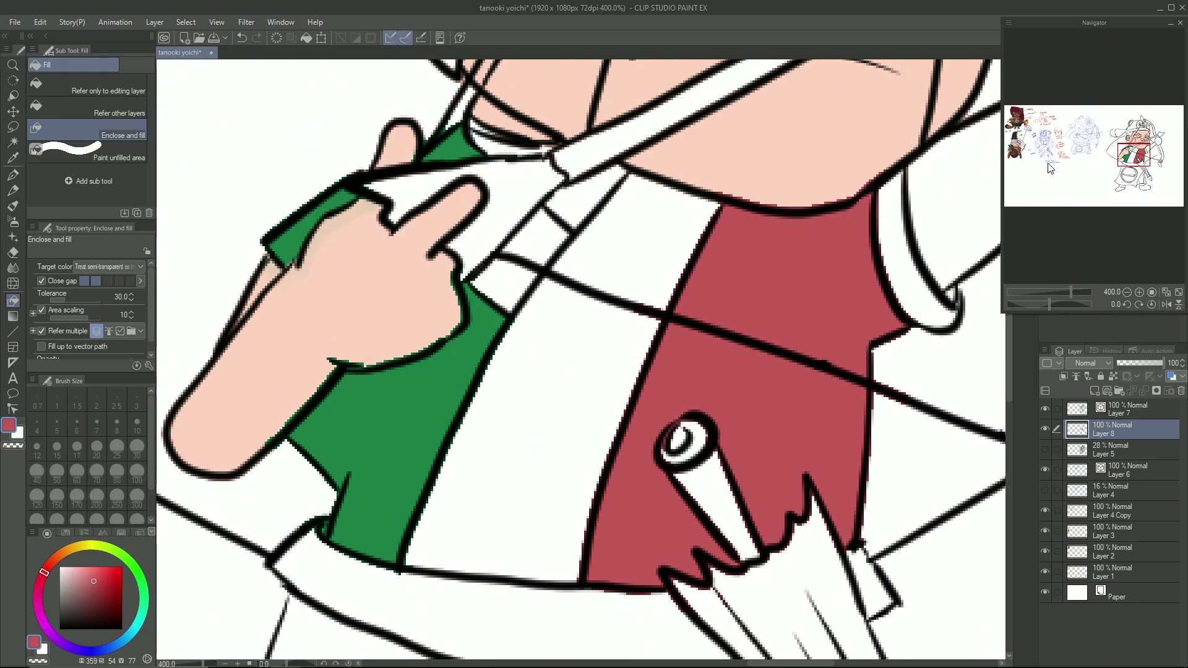
# Step: Fill the shirt's middle stripe and its sections beside the drawing hand with light grey
pyautogui.press('x')
pyautogui.moveTo(518, 193)
pyautogui.mouseDown()
pyautogui.moveTo(461, 267)
pyautogui.moveTo(421, 448)
pyautogui.moveTo(597, 593)
pyautogui.moveTo(641, 162)
pyautogui.mouseUp()
pyautogui.moveTo(529, 179); pyautogui.dragTo(527, 185)
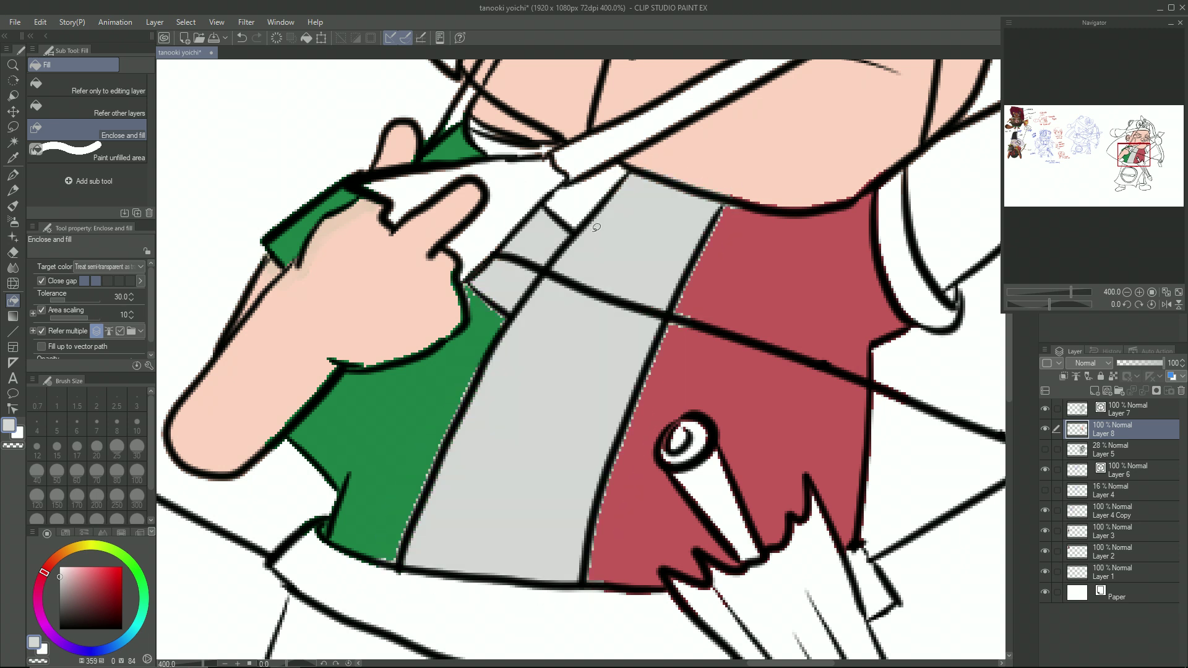
# Step: Select the red shirt panel and paint sampled red along its unfilled edge with the Round mixing brush
pyautogui.click(13, 148)
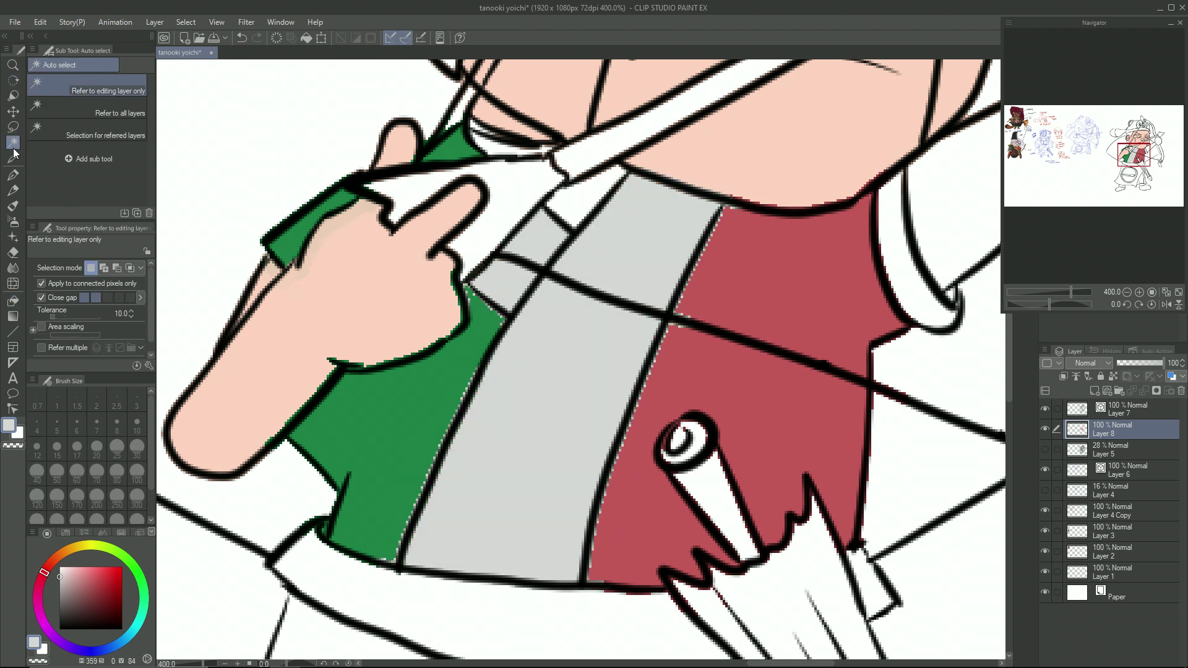
pyautogui.click(736, 167)
pyautogui.click(715, 278)
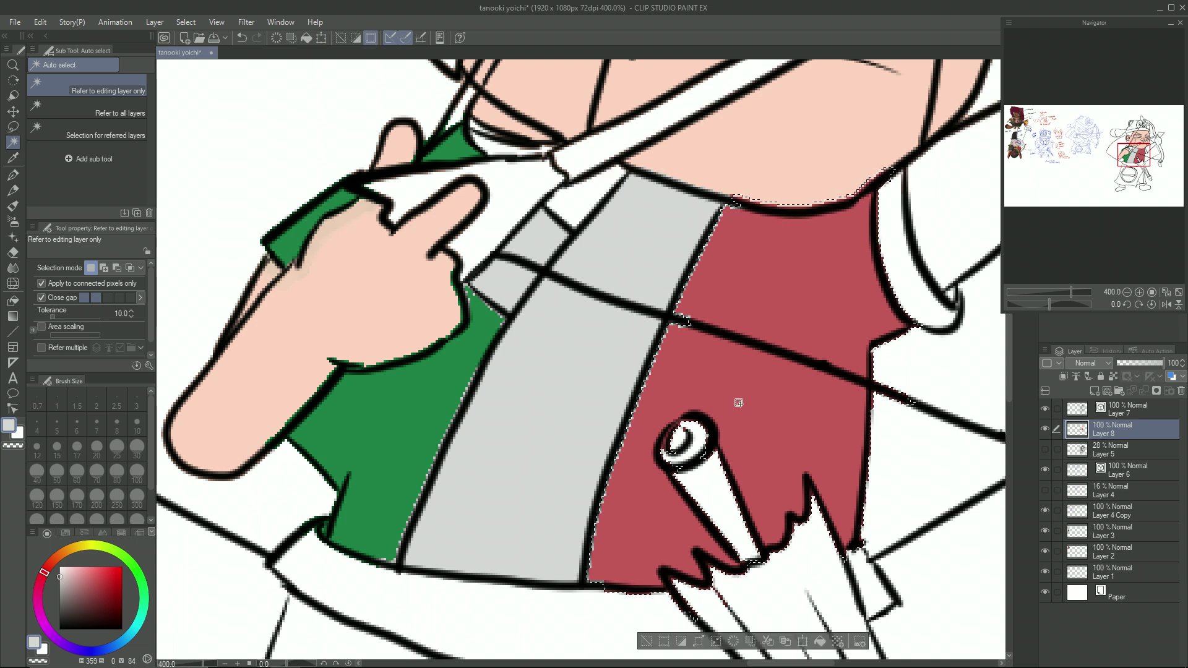
pyautogui.press('i')
pyautogui.click(738, 383)
pyautogui.press('b')
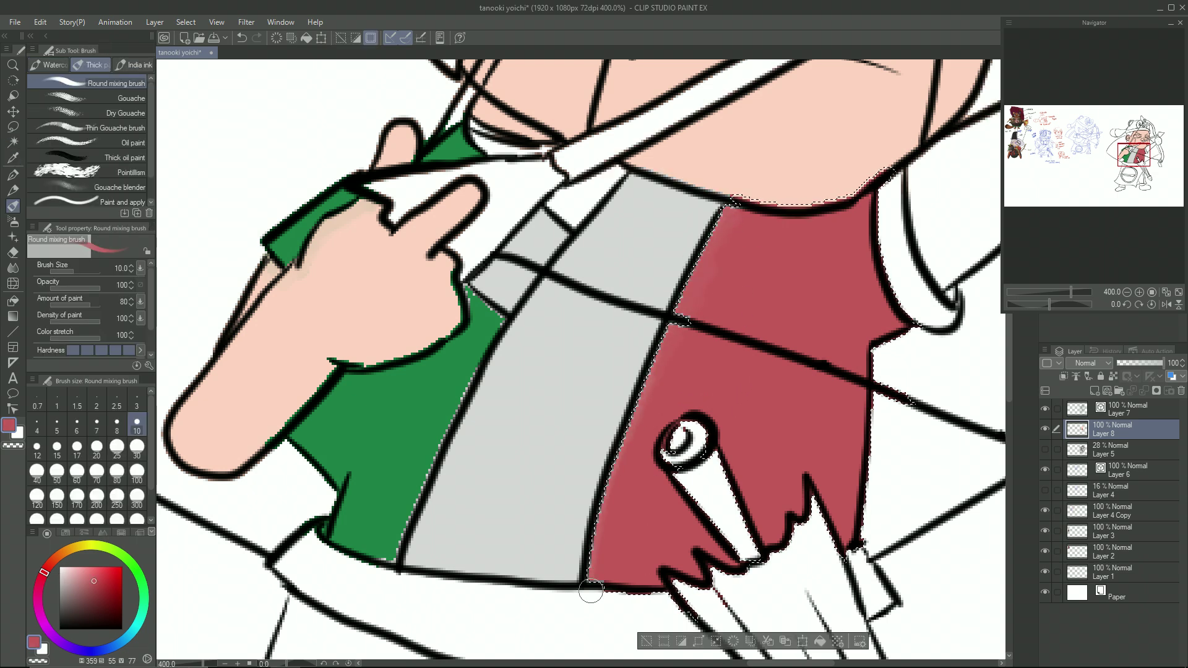
# Step: Select the green shirt panel and paint sampled green along its edge beside the grey stripe
pyautogui.press('w')
pyautogui.click(377, 385)
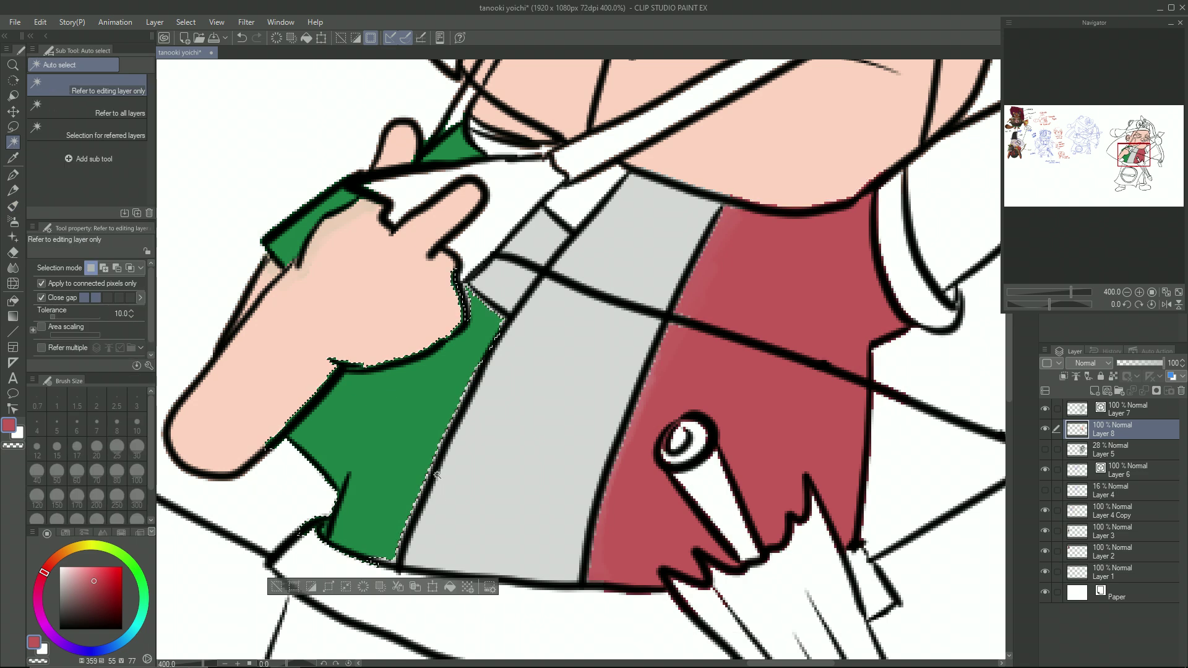
pyautogui.press('b')
pyautogui.rightClick(375, 561)
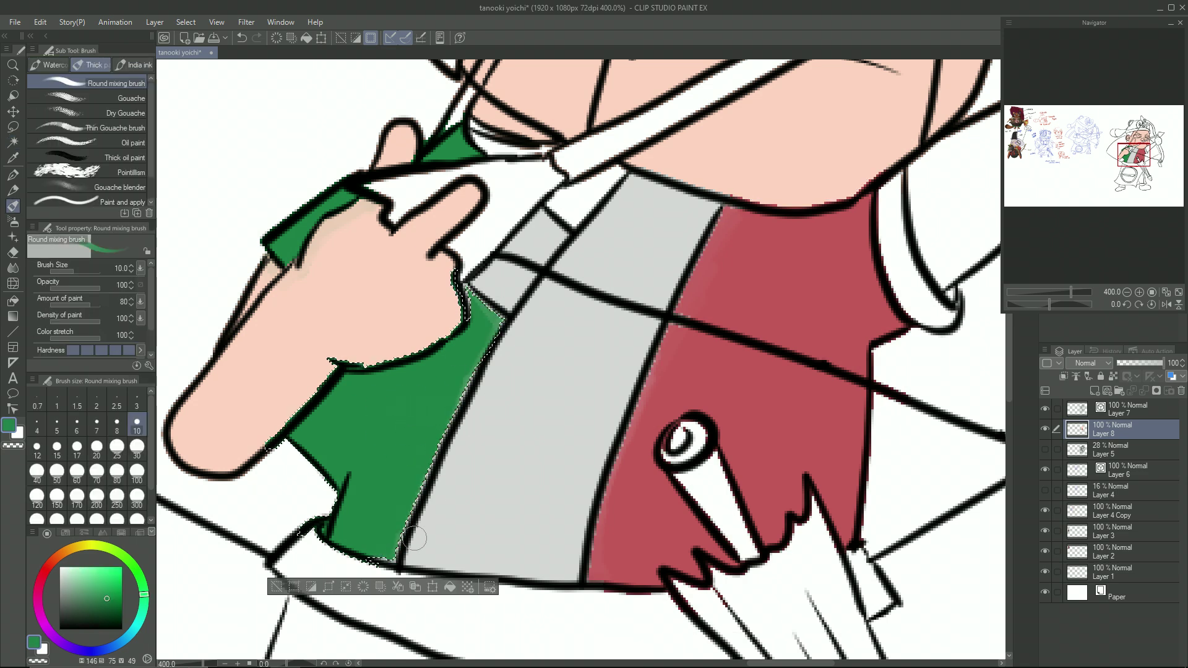
# Step: Select the drawing hand's skin area, sample its skin tone for the Round mixing brush, and clear the selection
pyautogui.click(14, 143)
pyautogui.click(373, 318)
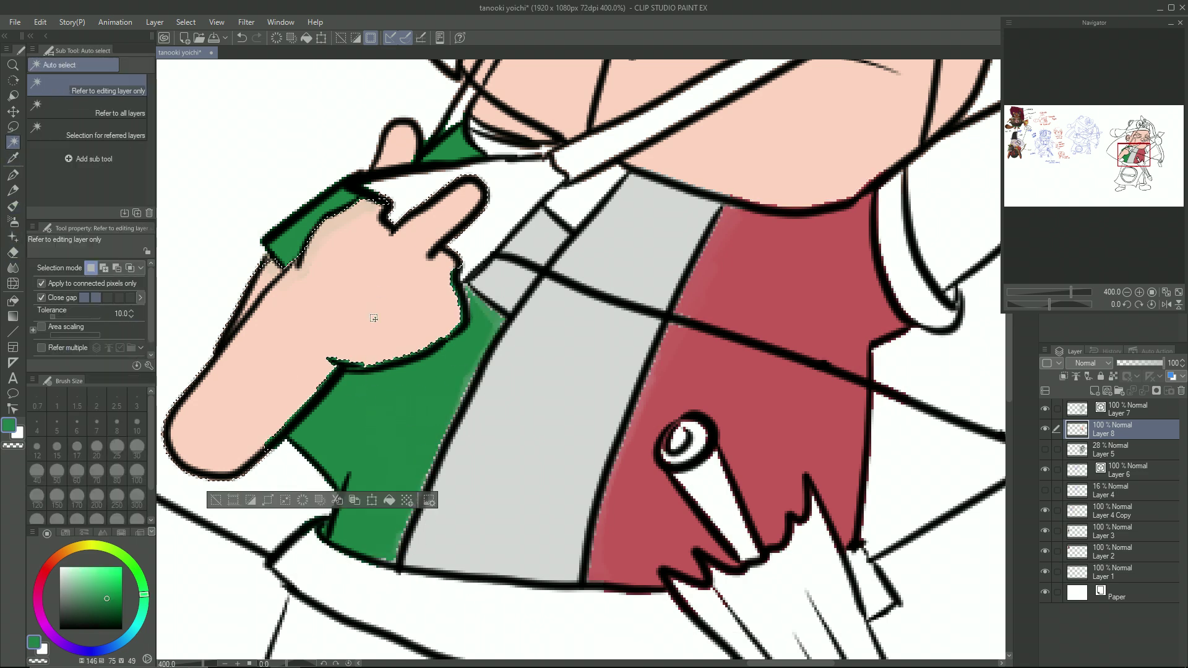
pyautogui.rightClick(360, 299)
pyautogui.press('b')
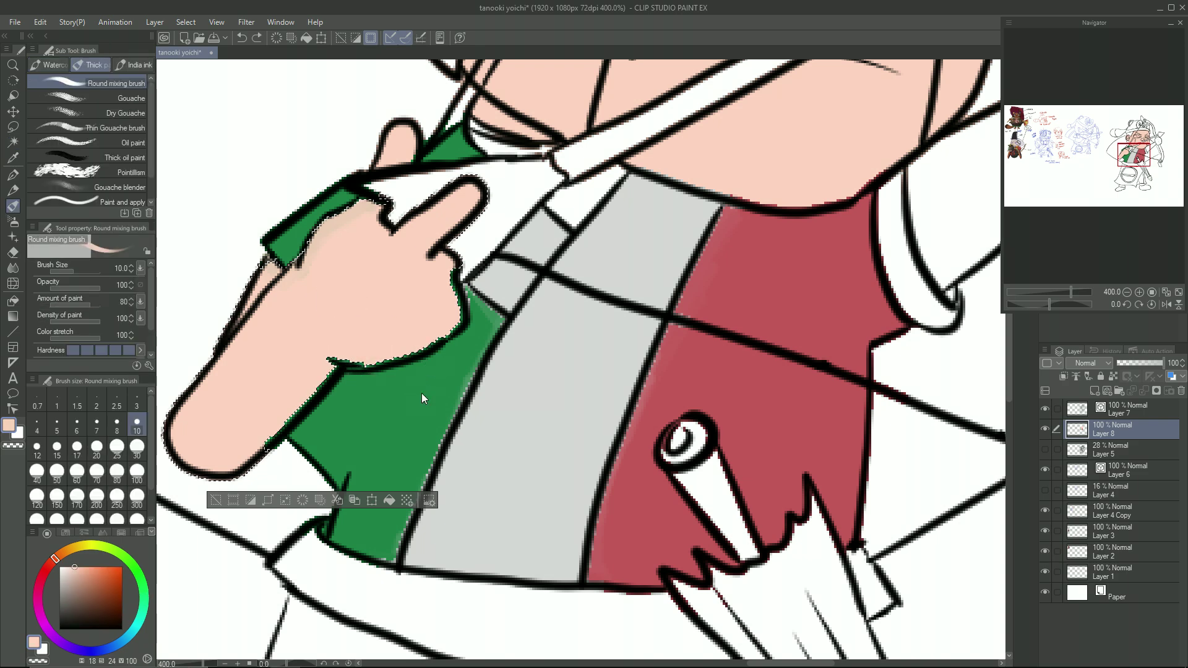
pyautogui.hotkey('ctrl', 'd')
# Step: Fill the bow-holding hand and forearm with the skin tone sampled from the face
pyautogui.scroll(-4, 428, 427)
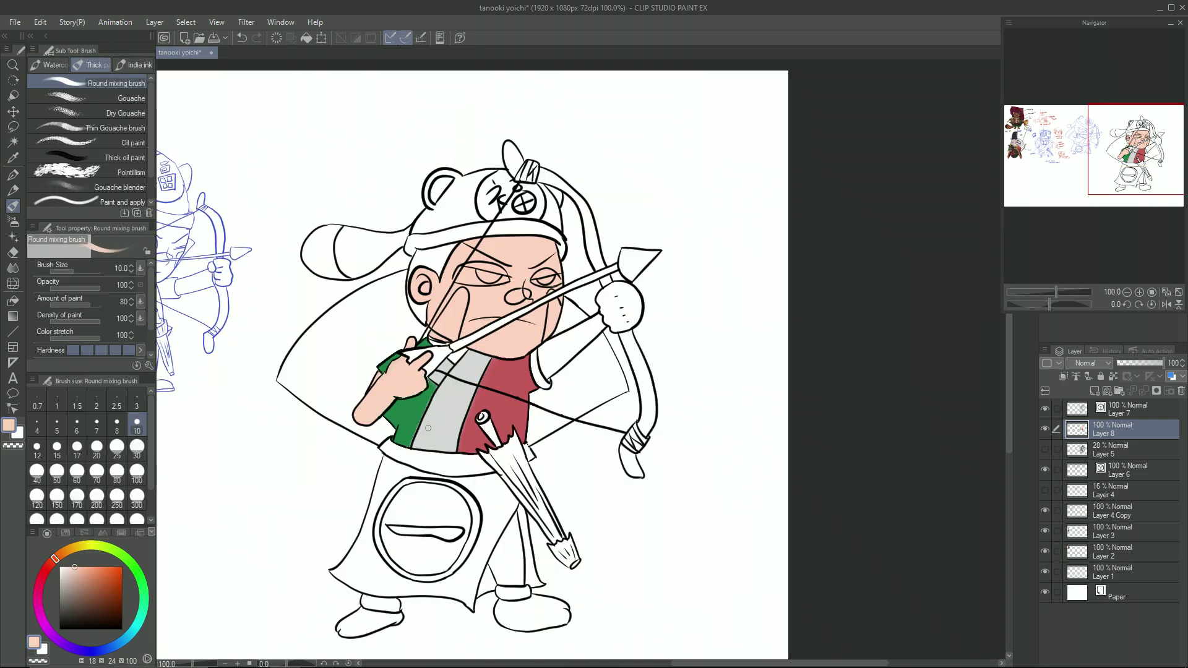
pyautogui.hotkey('ctrl', '+')
pyautogui.hotkey('ctrl', '+')
pyautogui.hotkey('ctrl', '+')
pyautogui.hotkey('ctrl', '+')
pyautogui.hotkey('ctrl', '-')
pyautogui.hotkey('ctrl', '-')
pyautogui.moveTo(546, 241); pyautogui.dragTo(485, 348)
pyautogui.rightClick(495, 302)
pyautogui.click(13, 300)
pyautogui.moveTo(557, 263)
pyautogui.mouseDown()
pyautogui.moveTo(525, 300)
pyautogui.moveTo(767, 254)
pyautogui.moveTo(622, 254)
pyautogui.mouseUp()
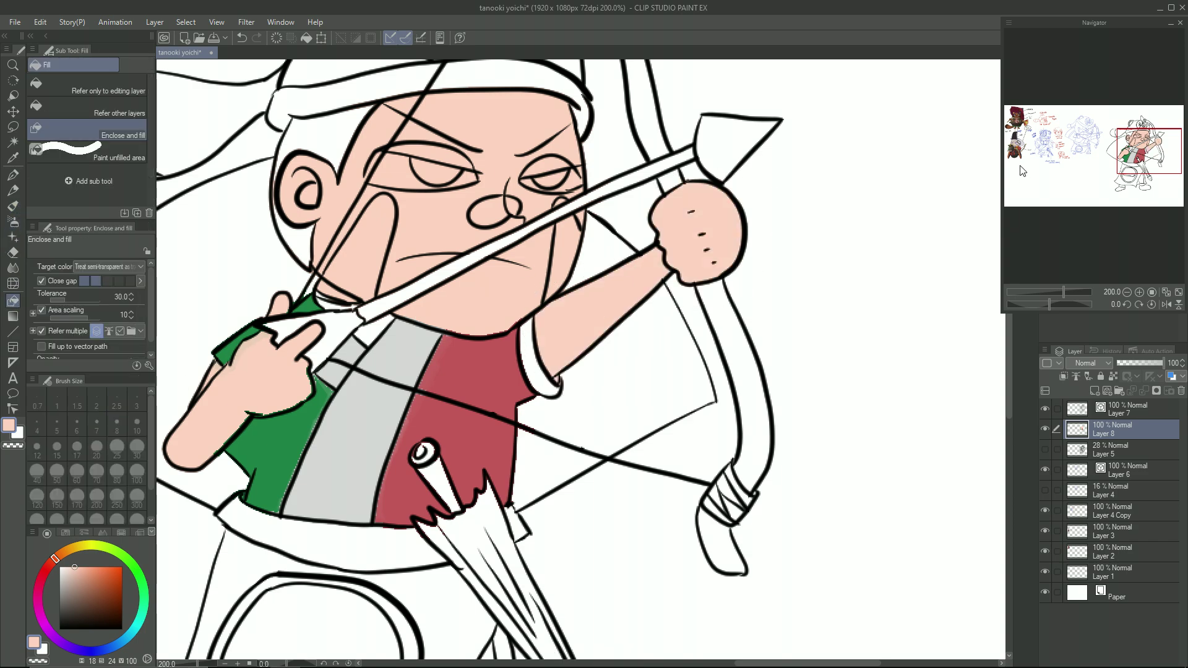
# Step: Sample the shirt's red and fill the inside of the bow arm's sleeve opening with a darker shade of it
pyautogui.moveTo(1017, 155); pyautogui.dragTo(1132, 149)
pyautogui.hotkey('ctrl', '+')
pyautogui.hotkey('ctrl', '+')
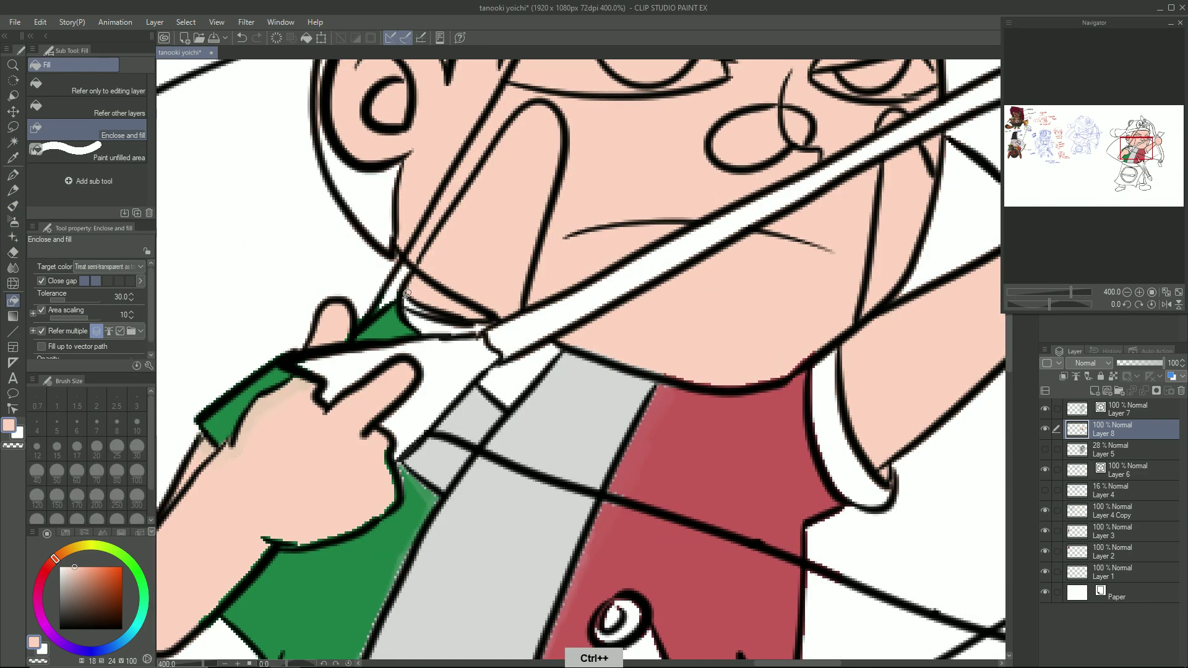
pyautogui.moveTo(500, 321); pyautogui.dragTo(504, 340)
pyautogui.scroll(-4, 514, 417)
pyautogui.scroll(4, 662, 440)
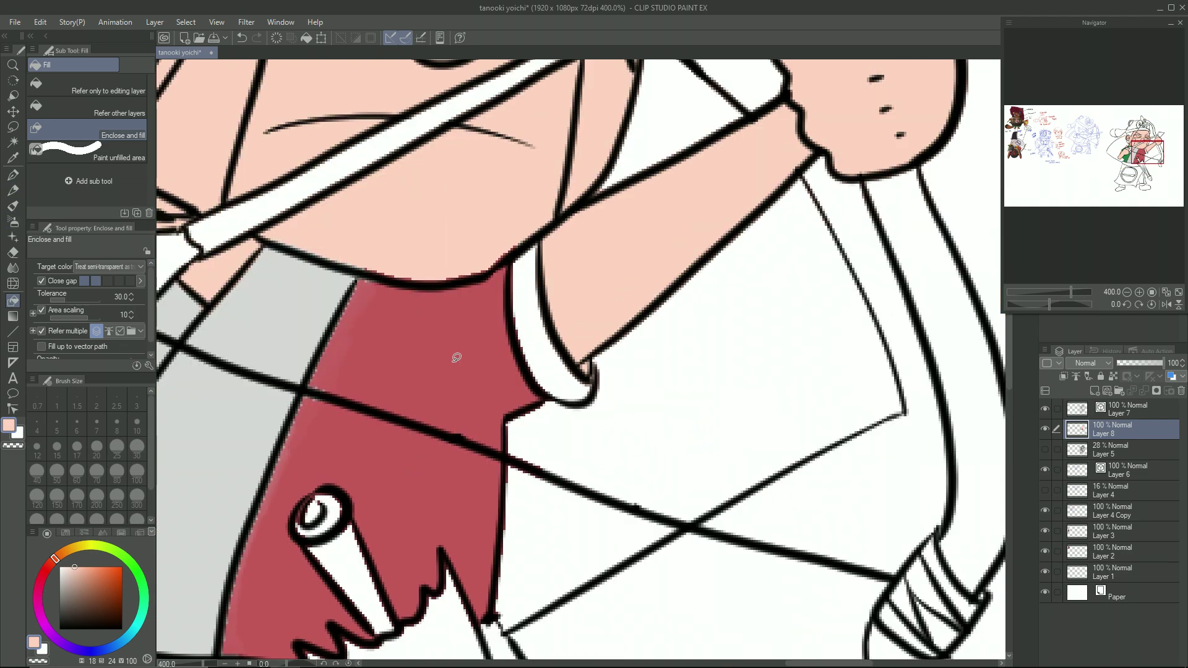
pyautogui.keyDown('alt'); pyautogui.click(456, 358); pyautogui.keyUp('alt')
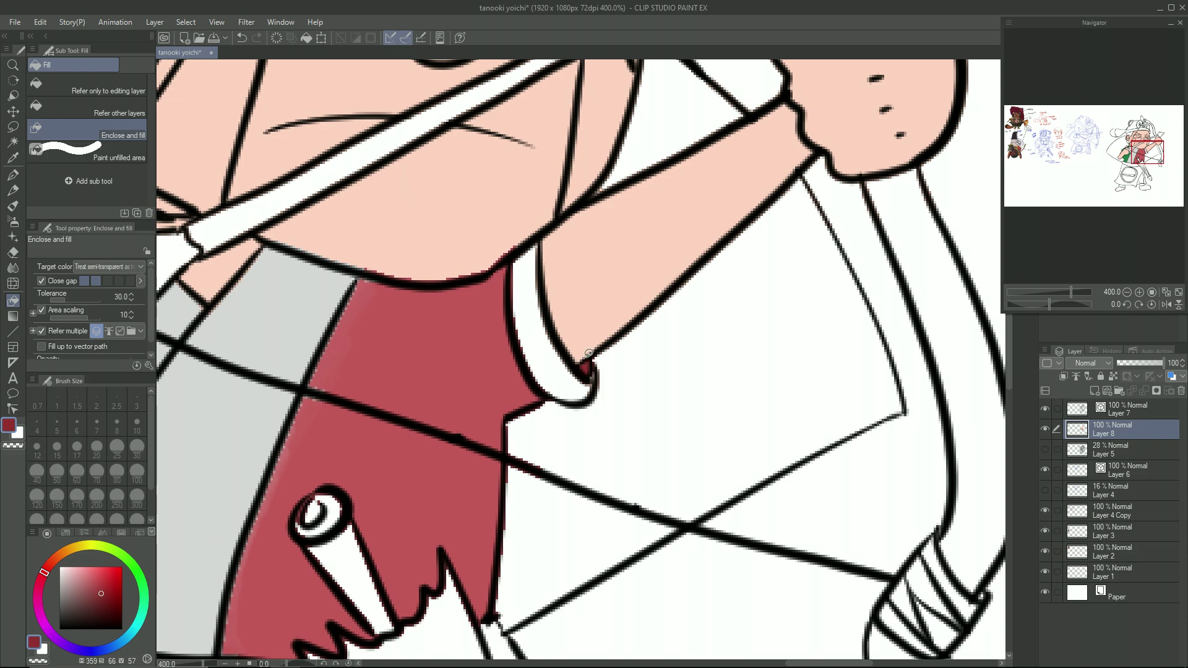
pyautogui.moveTo(592, 351); pyautogui.dragTo(588, 356)
pyautogui.scroll(-2, 602, 433)
pyautogui.scroll(2, 881, 294)
pyautogui.scroll(-3, 879, 292)
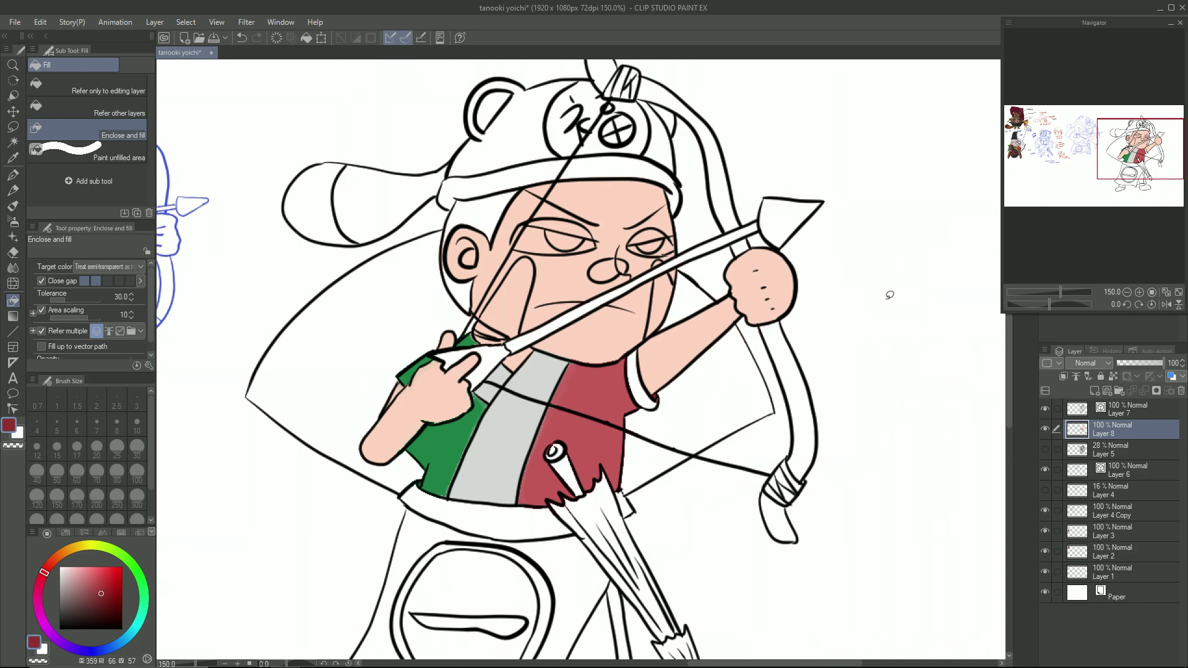
# Step: Fill the closed umbrella's canopy with dark red using Enclose and fill
pyautogui.moveTo(1030, 167); pyautogui.dragTo(1138, 170)
pyautogui.hotkey('ctrl', '+')
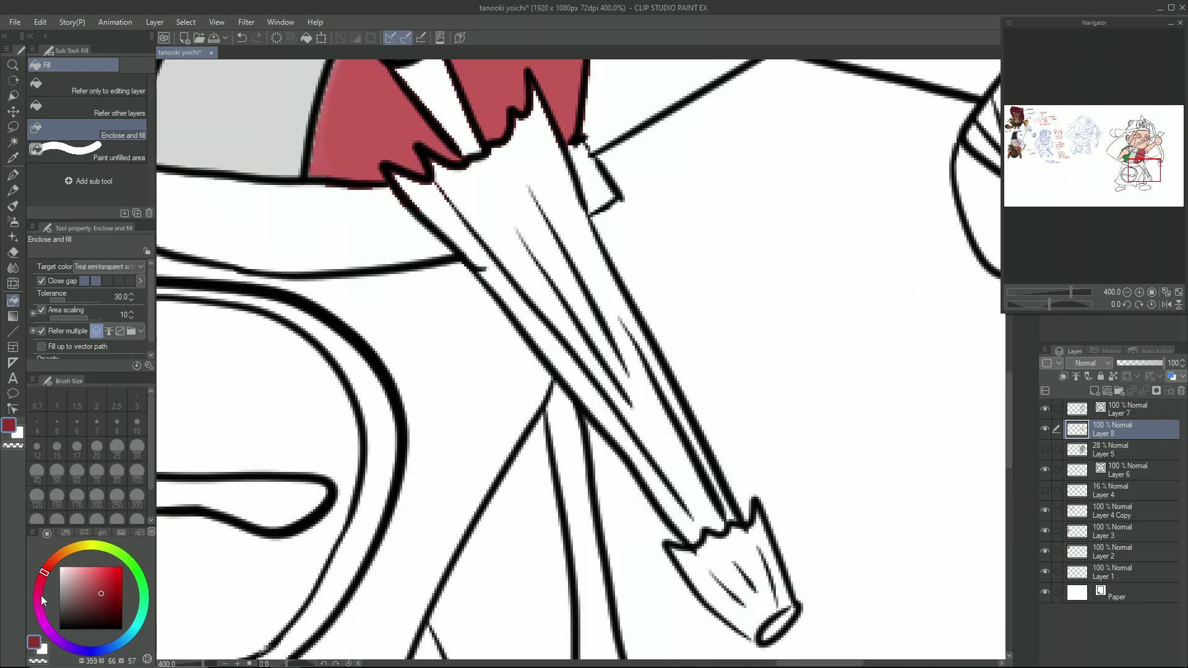
pyautogui.moveTo(407, 156)
pyautogui.mouseDown()
pyautogui.moveTo(584, 433)
pyautogui.moveTo(728, 565)
pyautogui.moveTo(710, 376)
pyautogui.moveTo(516, 65)
pyautogui.moveTo(405, 155)
pyautogui.mouseUp()
# Step: Choose a dark blue and fill the small opening at the umbrella's tip with it
pyautogui.moveTo(1022, 112); pyautogui.dragTo(1150, 176)
pyautogui.moveTo(87, 652); pyautogui.dragTo(113, 647)
pyautogui.click(109, 603)
pyautogui.moveTo(500, 362)
pyautogui.mouseDown()
pyautogui.moveTo(642, 390)
pyautogui.moveTo(540, 455)
pyautogui.mouseUp()
pyautogui.moveTo(550, 356); pyautogui.dragTo(547, 357)
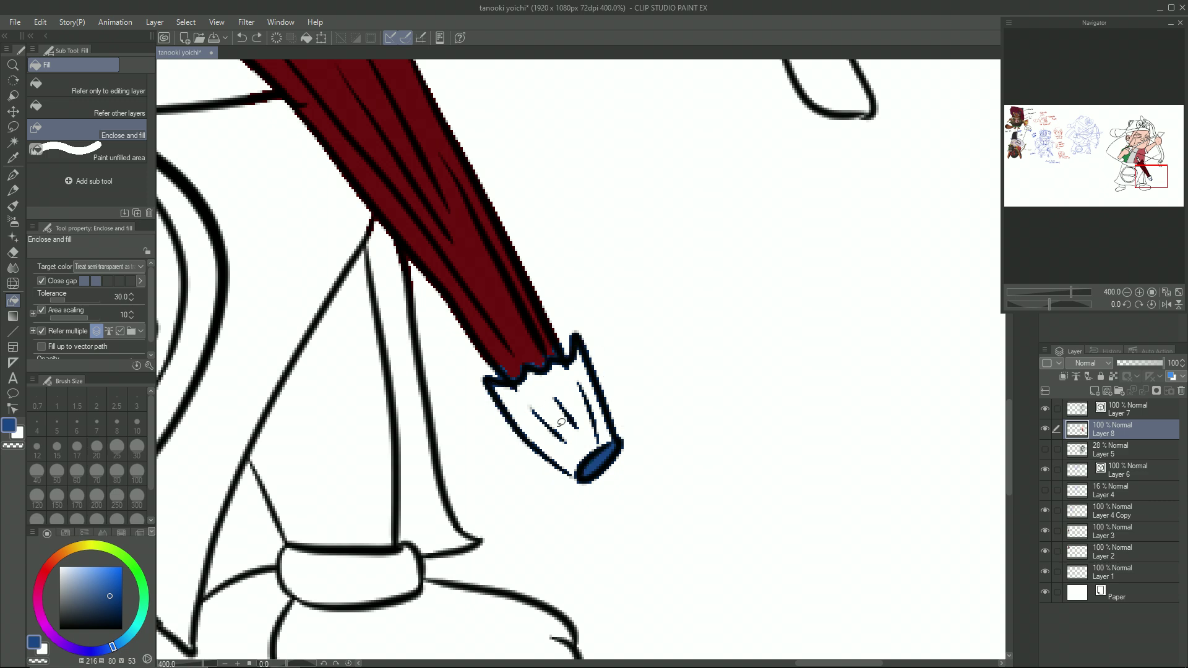
# Step: Auto-select the rest of the umbrella's tip, paint it blue with the Round mixing brush, and clear the selection
pyautogui.click(13, 143)
pyautogui.click(547, 413)
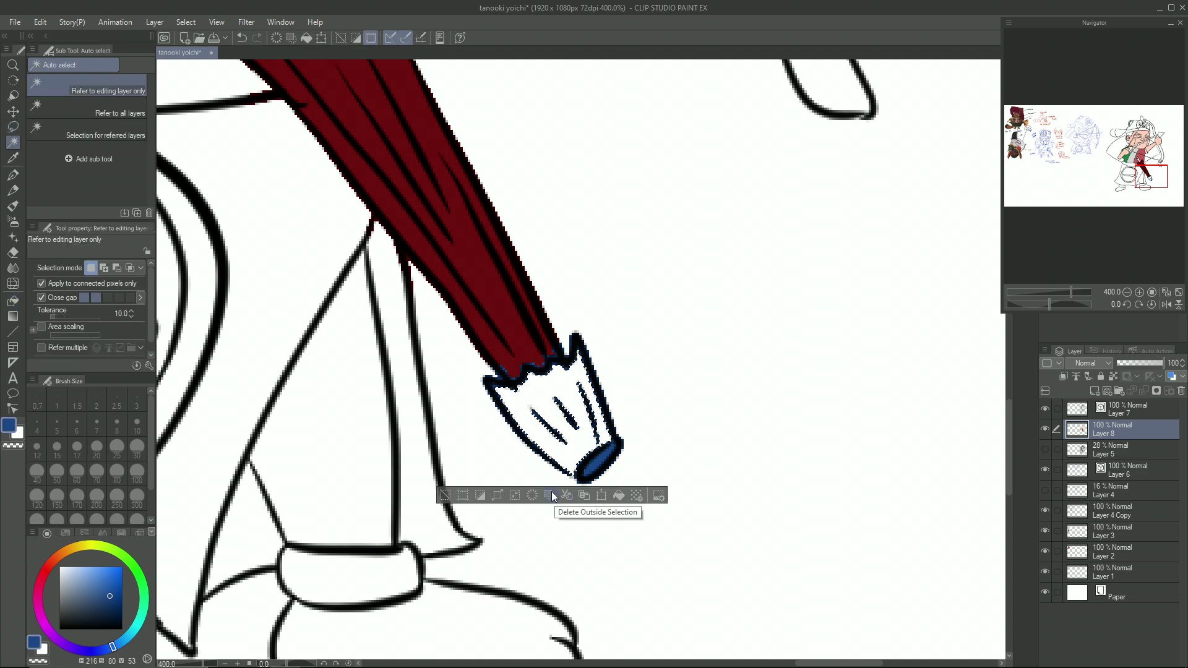
pyautogui.click(13, 206)
pyautogui.moveTo(552, 402)
pyautogui.mouseDown()
pyautogui.moveTo(533, 425)
pyautogui.moveTo(536, 381)
pyautogui.mouseUp()
pyautogui.hotkey('ctrl', 'd')
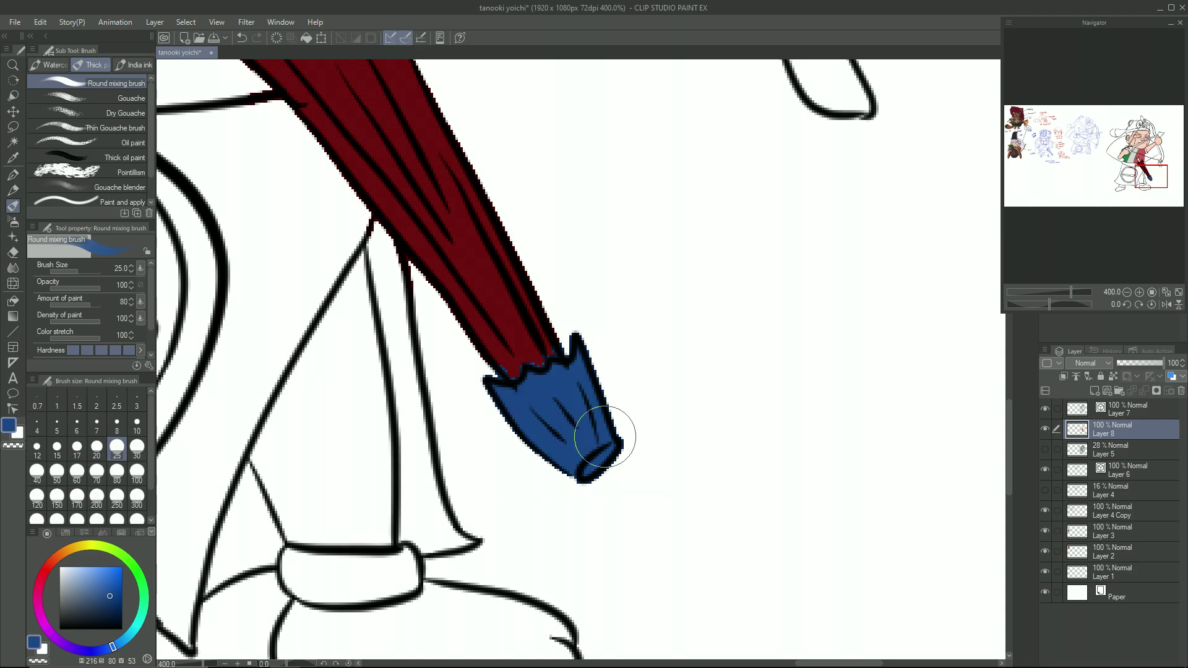
# Step: Choose orange, fill the umbrella handle's round knob with it, and try to fill the shaft the same way
pyautogui.scroll(-3, 603, 434)
pyautogui.moveTo(1021, 125); pyautogui.dragTo(1134, 162)
pyautogui.scroll(3, 718, 334)
pyautogui.click(60, 554)
pyautogui.click(107, 577)
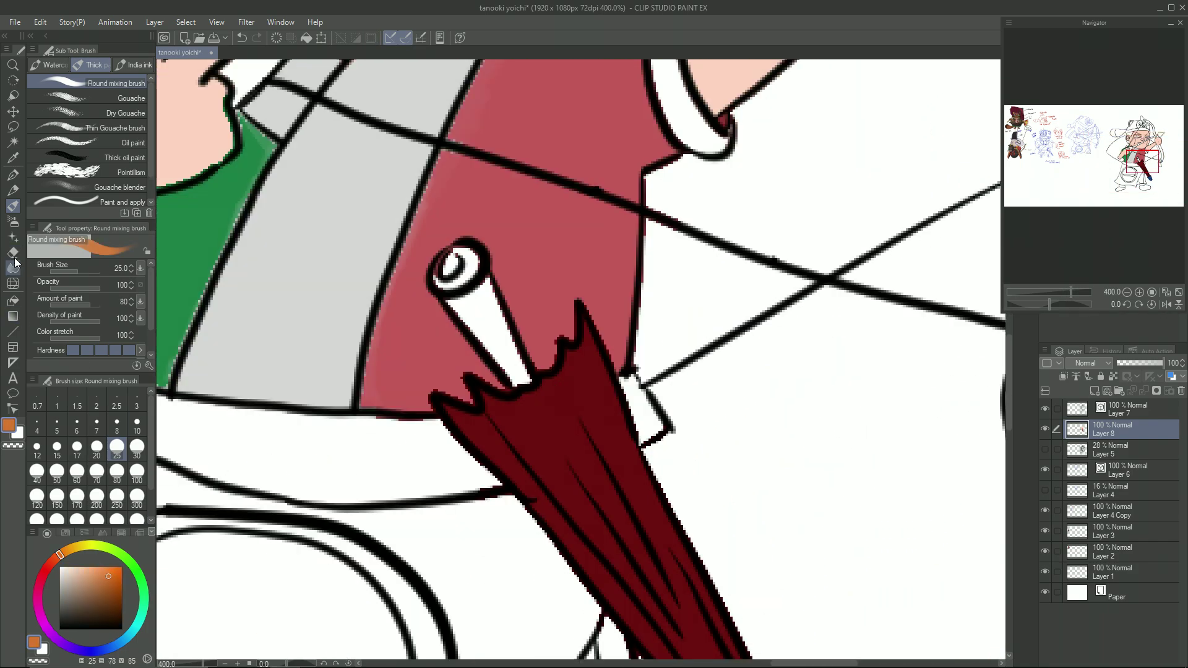
pyautogui.click(16, 299)
pyautogui.moveTo(440, 238)
pyautogui.mouseDown()
pyautogui.moveTo(479, 303)
pyautogui.moveTo(482, 371)
pyautogui.mouseUp()
pyautogui.hotkey('ctrl', 'z')
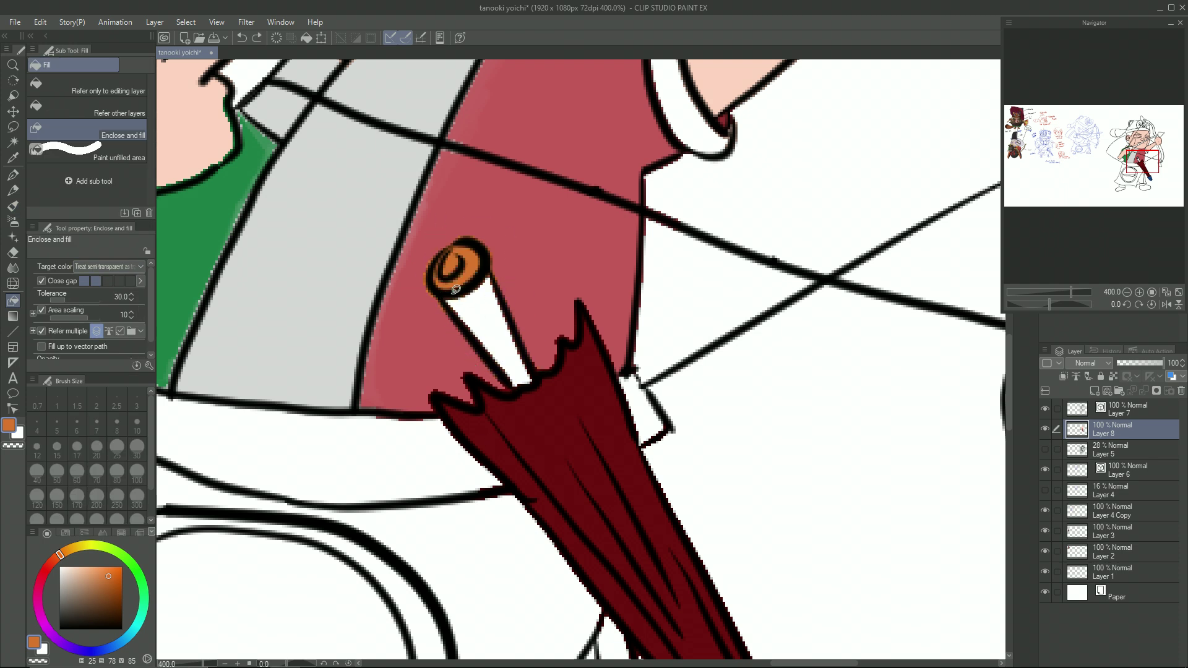
pyautogui.hotkey('ctrl', 'z')
pyautogui.moveTo(446, 288); pyautogui.dragTo(524, 390)
pyautogui.hotkey('ctrl', 'z')
# Step: Auto-select the umbrella handle's shaft, paint it orange with the Round mixing brush, clear the selection, and save the drawing
pyautogui.click(14, 144)
pyautogui.click(502, 364)
pyautogui.press('b')
pyautogui.moveTo(469, 296)
pyautogui.mouseDown()
pyautogui.moveTo(460, 303)
pyautogui.moveTo(520, 373)
pyautogui.mouseUp()
pyautogui.hotkey('ctrl', 'd')
pyautogui.scroll(-5, 531, 424)
pyautogui.hotkey('ctrl', 's')
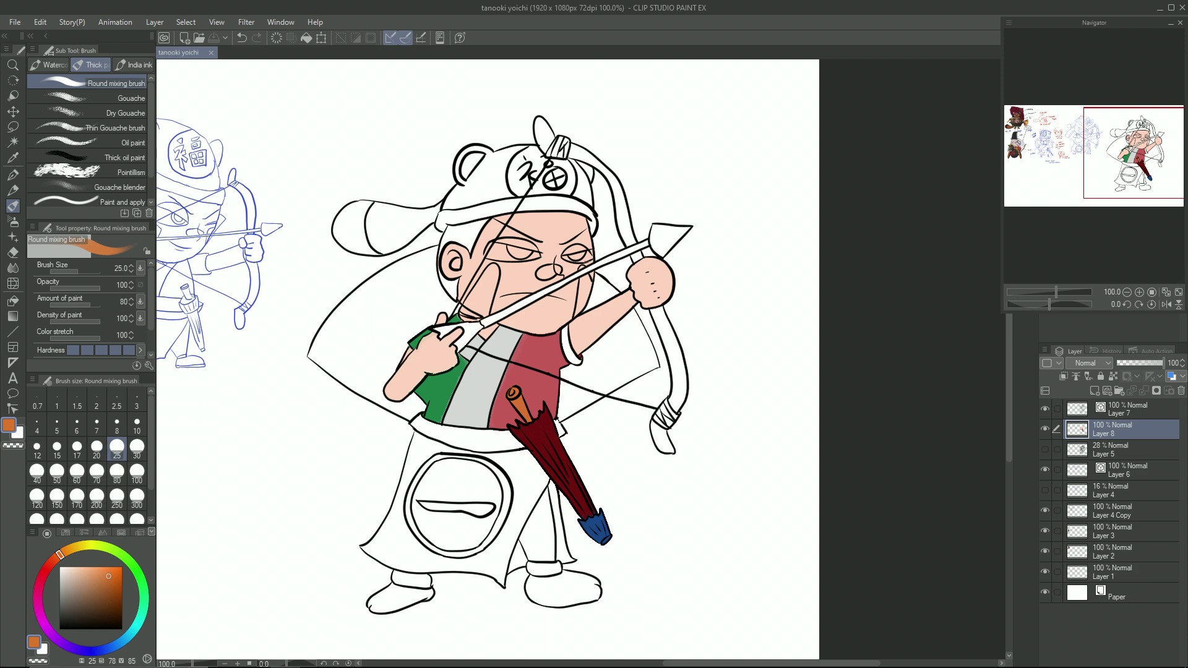
pyautogui.hotkey('alt', 'Tab')
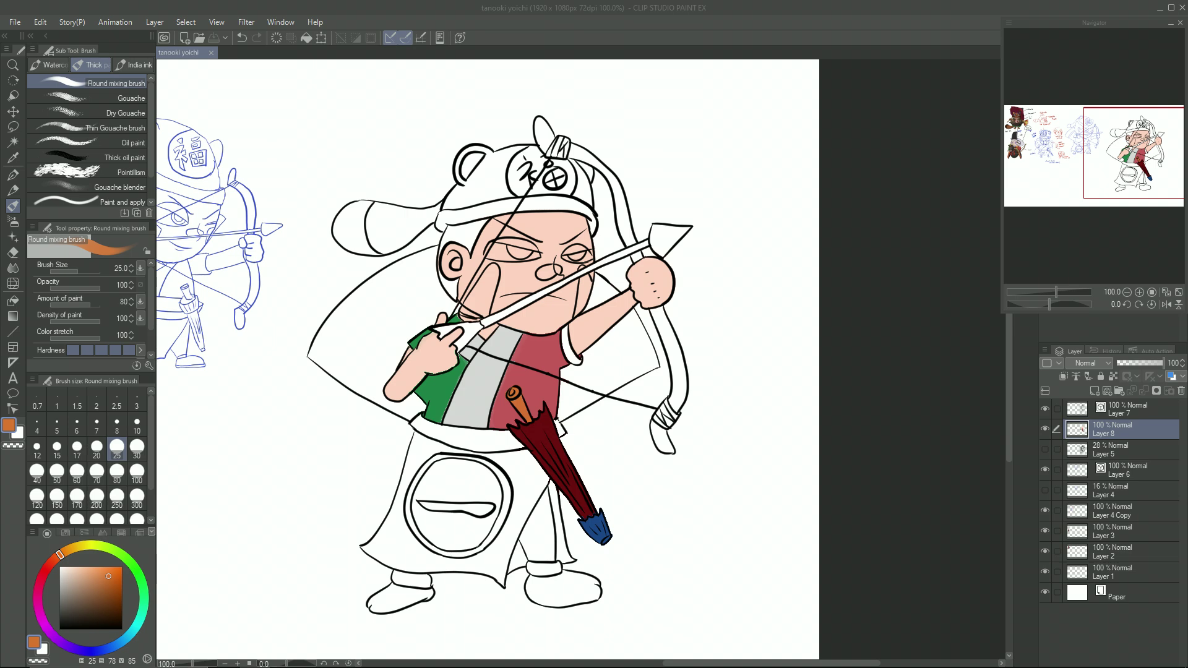
pyautogui.click(539, 11)
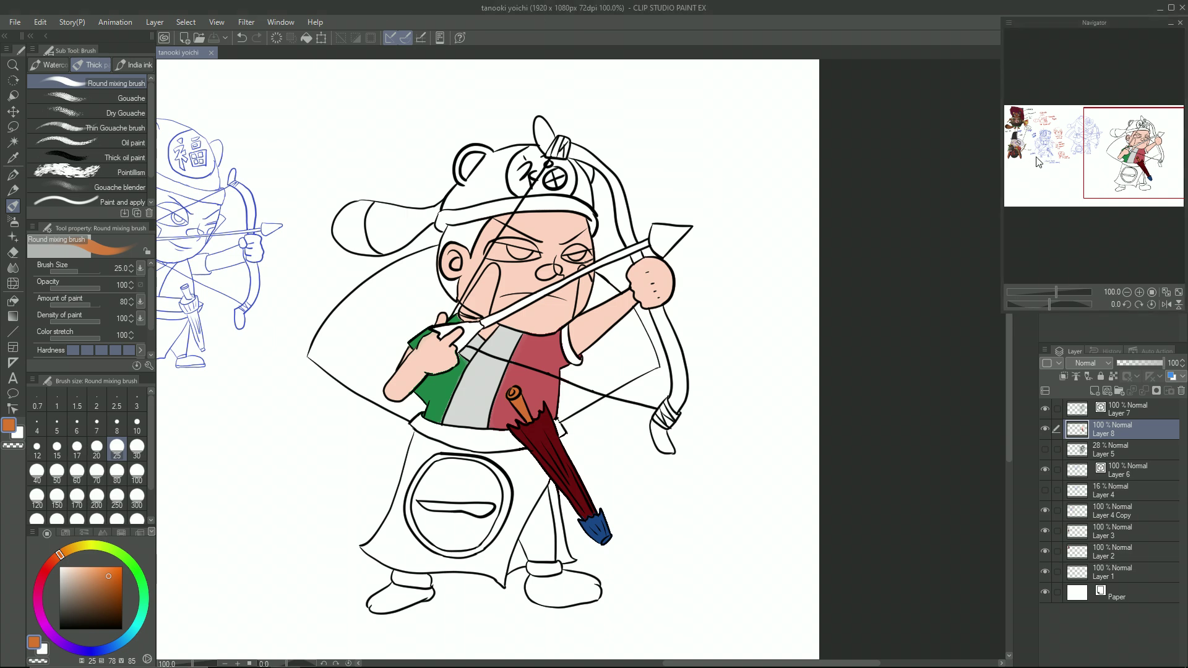
# Step: Sample the black of the line art and close the apron outline's gap at the belt with the G-pen
pyautogui.moveTo(1022, 158); pyautogui.dragTo(1117, 169)
pyautogui.hotkey('ctrl', '+')
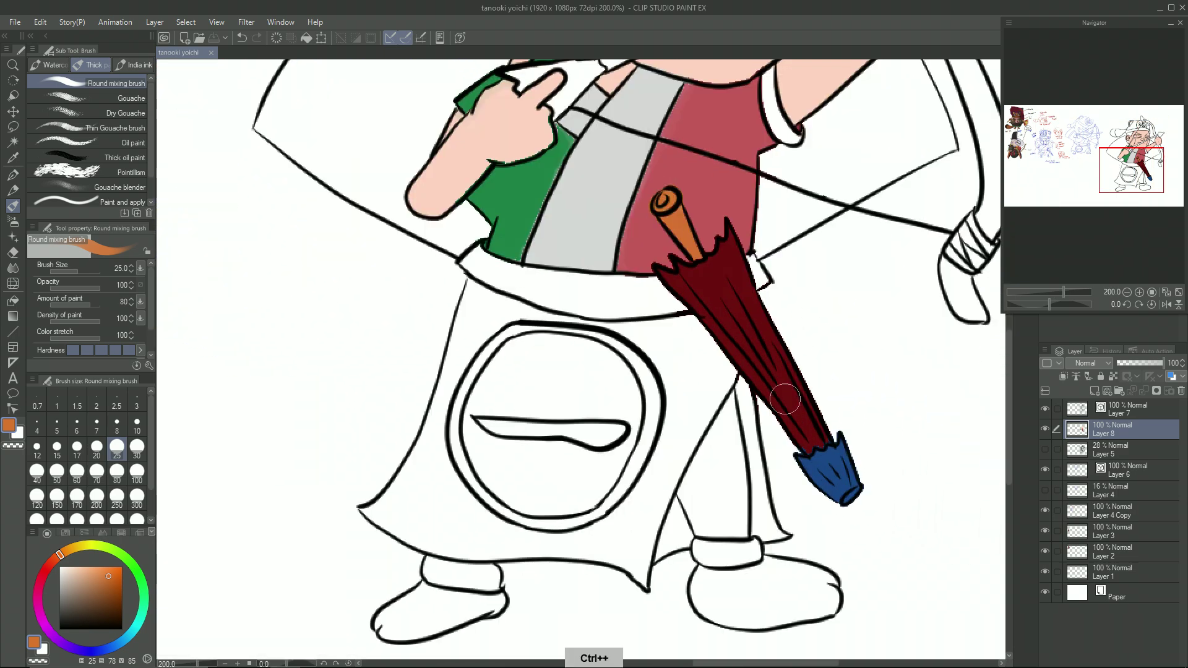
pyautogui.hotkey('ctrl', '+')
pyautogui.hotkey('ctrl', '+')
pyautogui.press('p')
pyautogui.keyDown('alt'); pyautogui.click(443, 276); pyautogui.keyUp('alt')
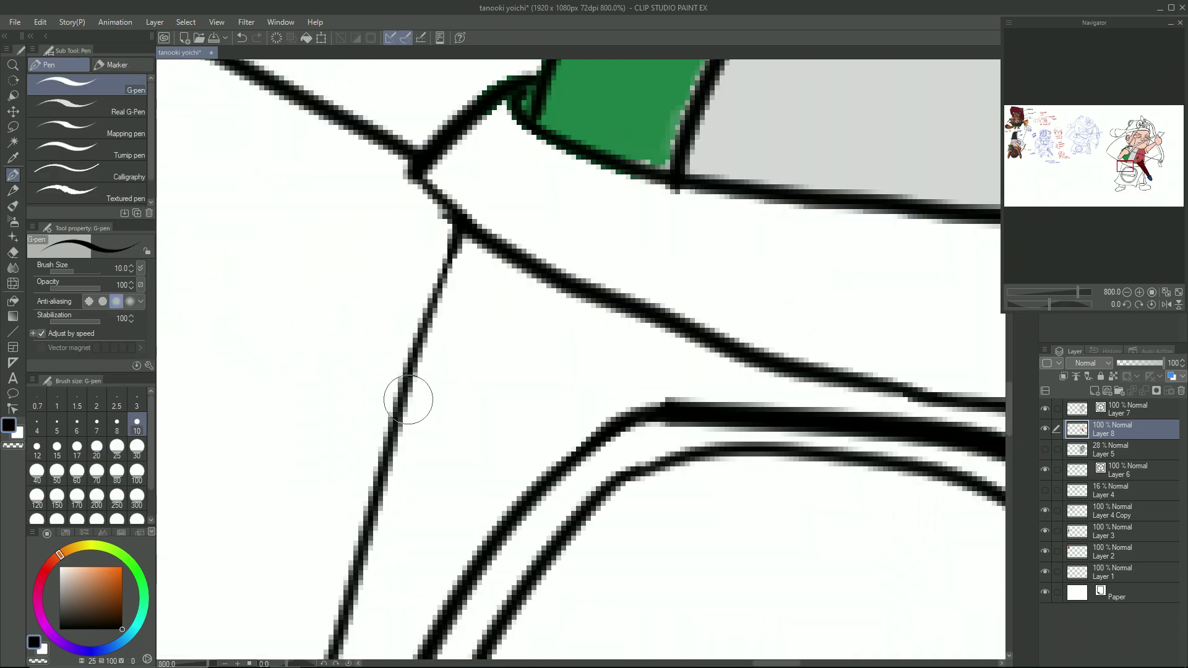
pyautogui.hotkey('ctrl', '-')
pyautogui.hotkey('ctrl', '-')
pyautogui.hotkey('ctrl', '-')
pyautogui.hotkey('ctrl', '-')
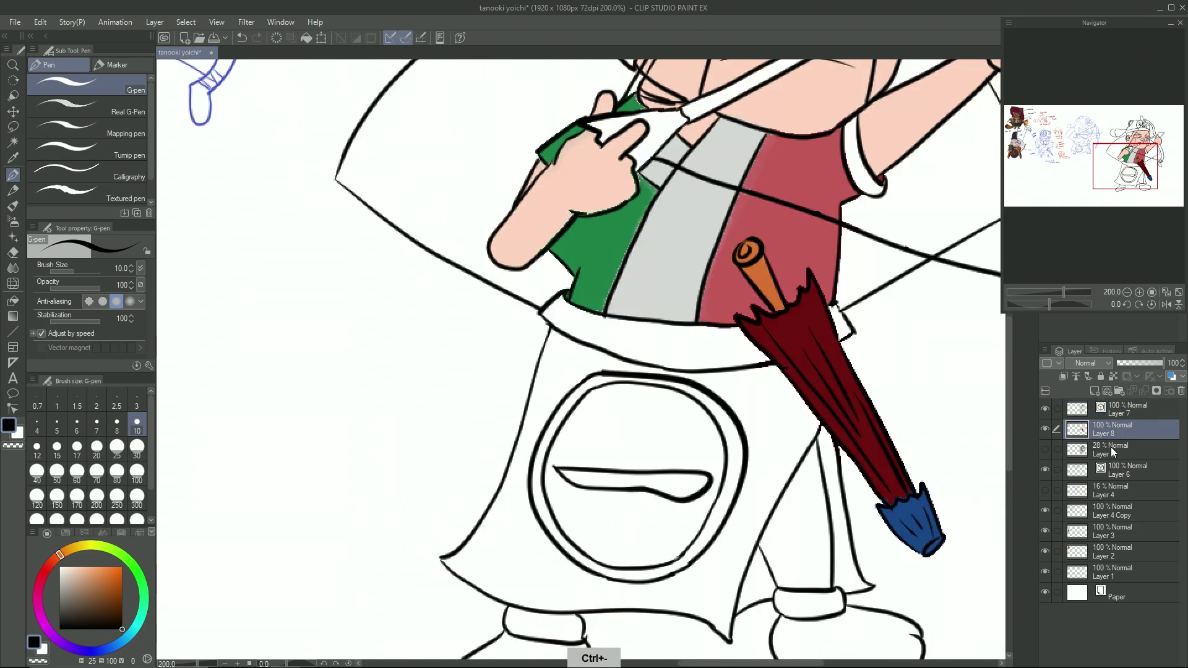
# Step: Fill the whole apron with dark grey using Enclose and fill
pyautogui.moveTo(632, 395); pyautogui.dragTo(516, 285)
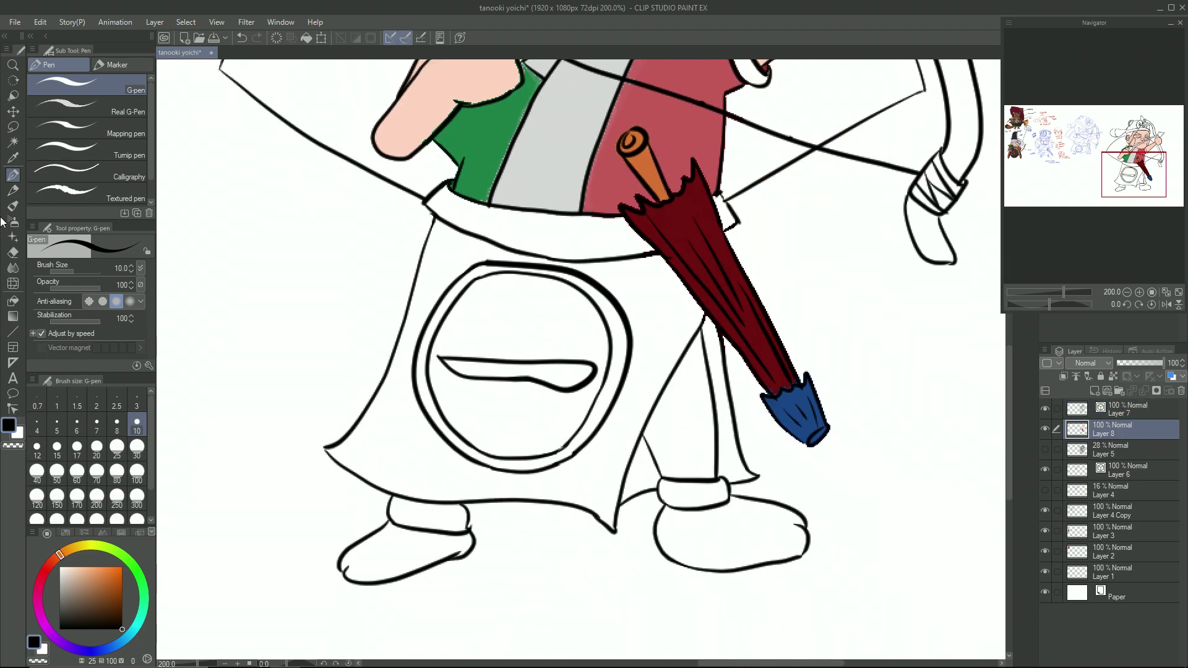
pyautogui.click(13, 301)
pyautogui.moveTo(418, 213)
pyautogui.mouseDown()
pyautogui.moveTo(396, 501)
pyautogui.moveTo(714, 328)
pyautogui.moveTo(458, 219)
pyautogui.mouseUp()
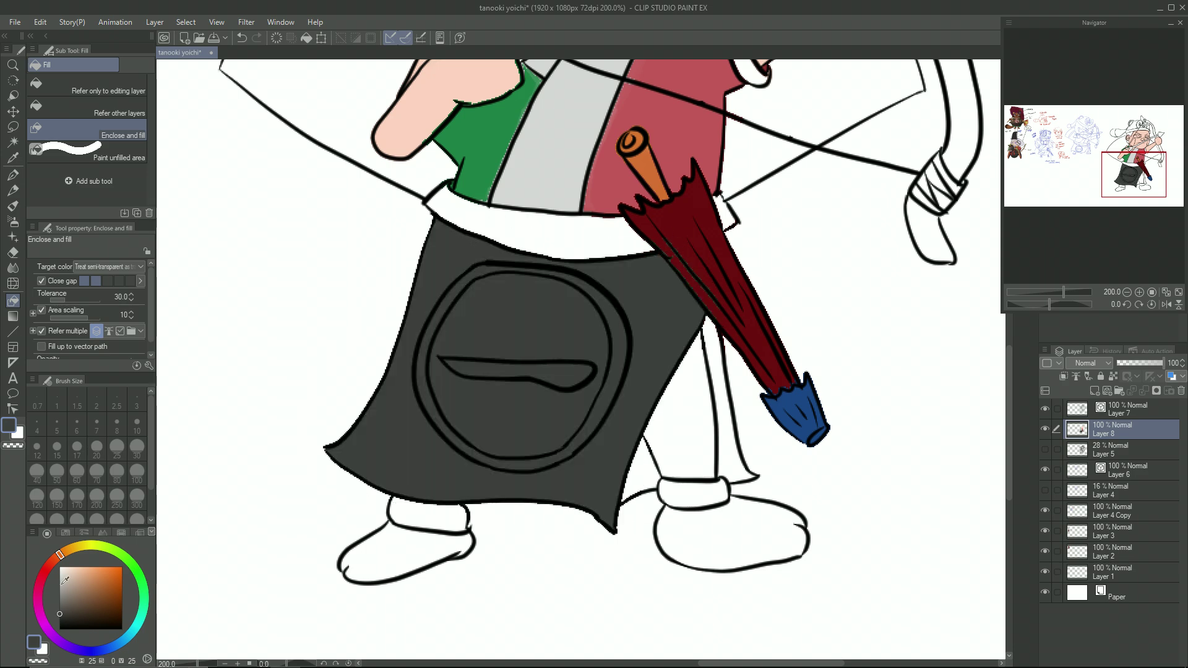
# Step: Try to fill the apron's circular emblem with light grey and undo the fill
pyautogui.moveTo(461, 249)
pyautogui.mouseDown()
pyautogui.moveTo(419, 425)
pyautogui.moveTo(490, 235)
pyautogui.moveTo(476, 243)
pyautogui.mouseUp()
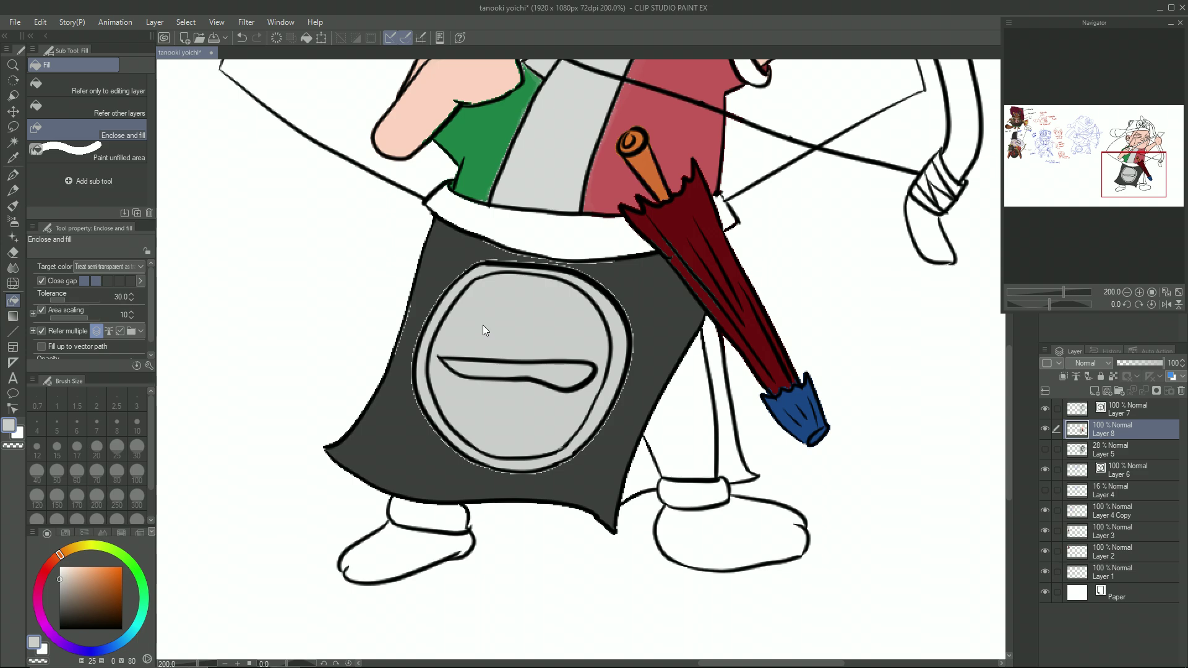
pyautogui.hotkey('ctrl', 'z')
pyautogui.press('e')
pyautogui.hotkey('ctrl', '+')
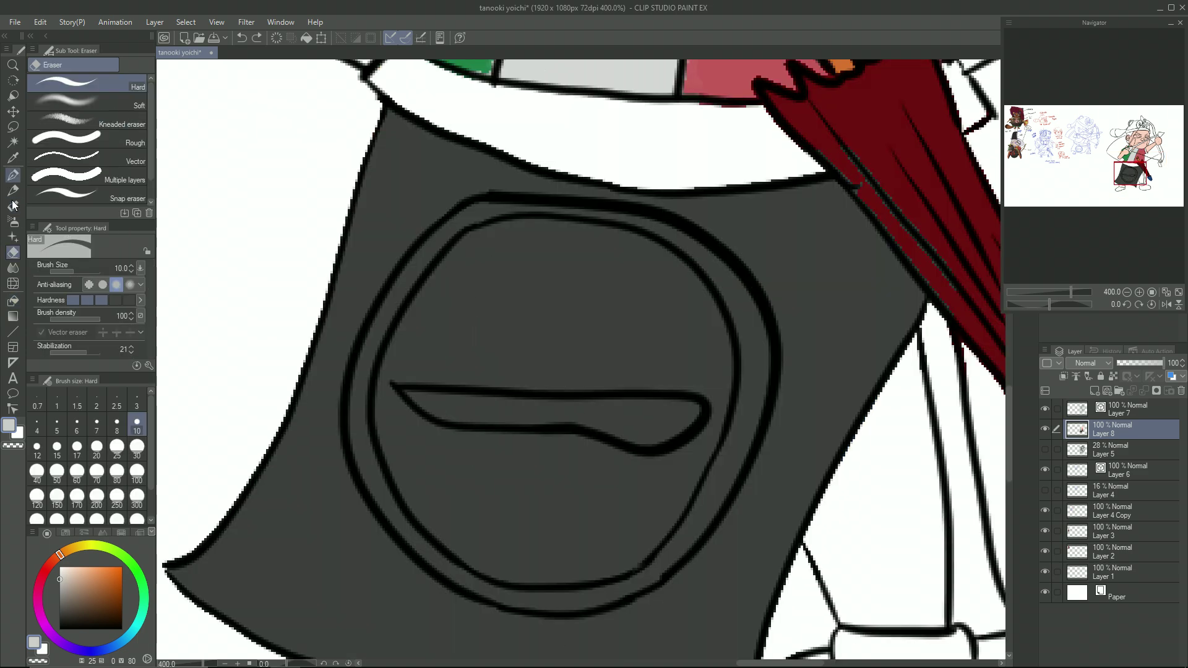
# Step: Try to auto-select the emblem's ring on the color layer, save the drawing, and clear the selection
pyautogui.click(13, 142)
pyautogui.click(444, 242)
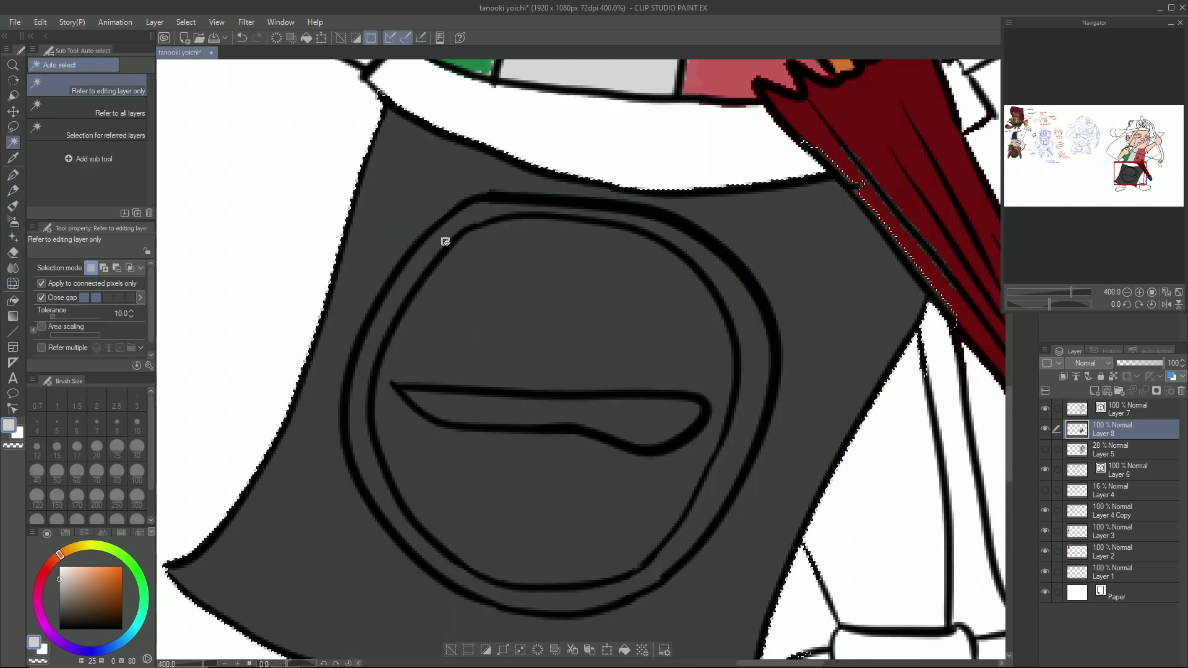
pyautogui.hotkey('ctrl', 's')
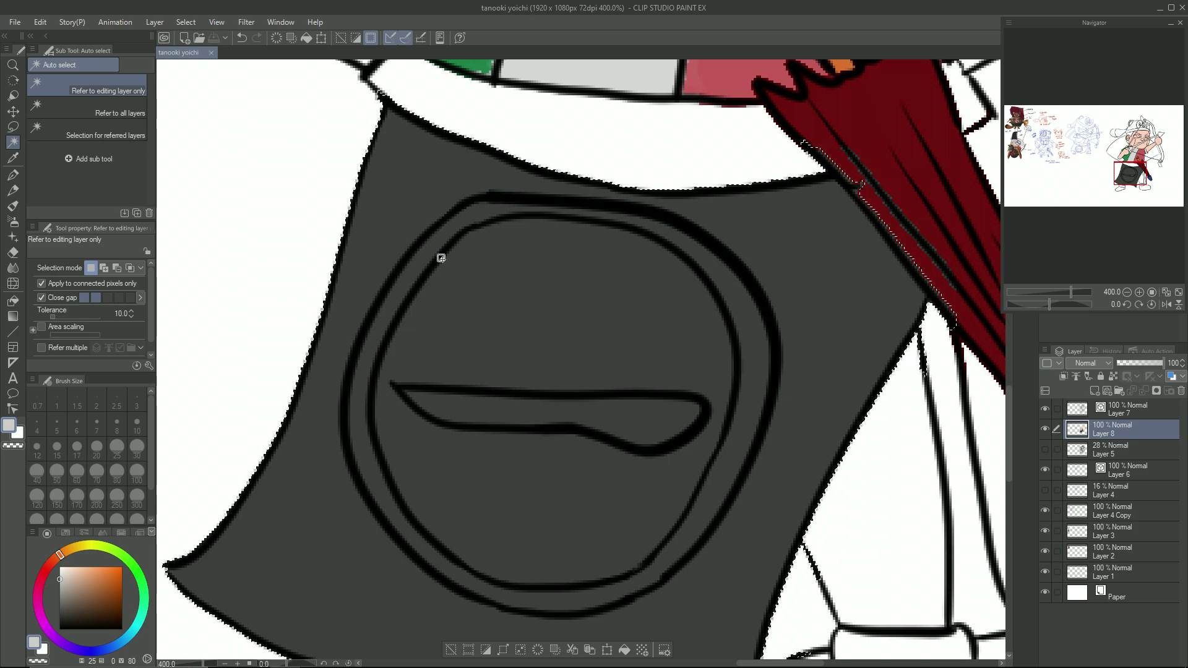
pyautogui.press('p')
pyautogui.moveTo(442, 257); pyautogui.dragTo(445, 196)
pyautogui.hotkey('ctrl', 'd')
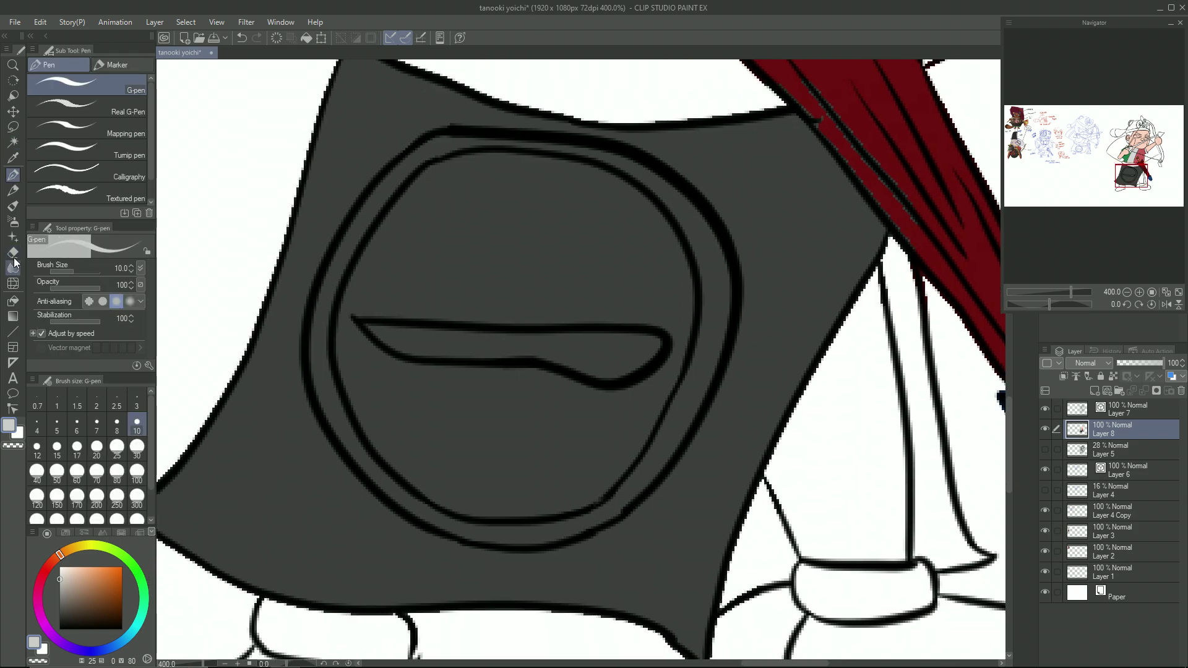
# Step: Set the drawing color to white and try to fill the emblem's ring with Enclose and fill
pyautogui.click(13, 300)
pyautogui.moveTo(350, 301); pyautogui.dragTo(505, 272)
pyautogui.moveTo(368, 160)
pyautogui.mouseDown()
pyautogui.moveTo(604, 543)
pyautogui.moveTo(445, 119)
pyautogui.moveTo(374, 155)
pyautogui.mouseUp()
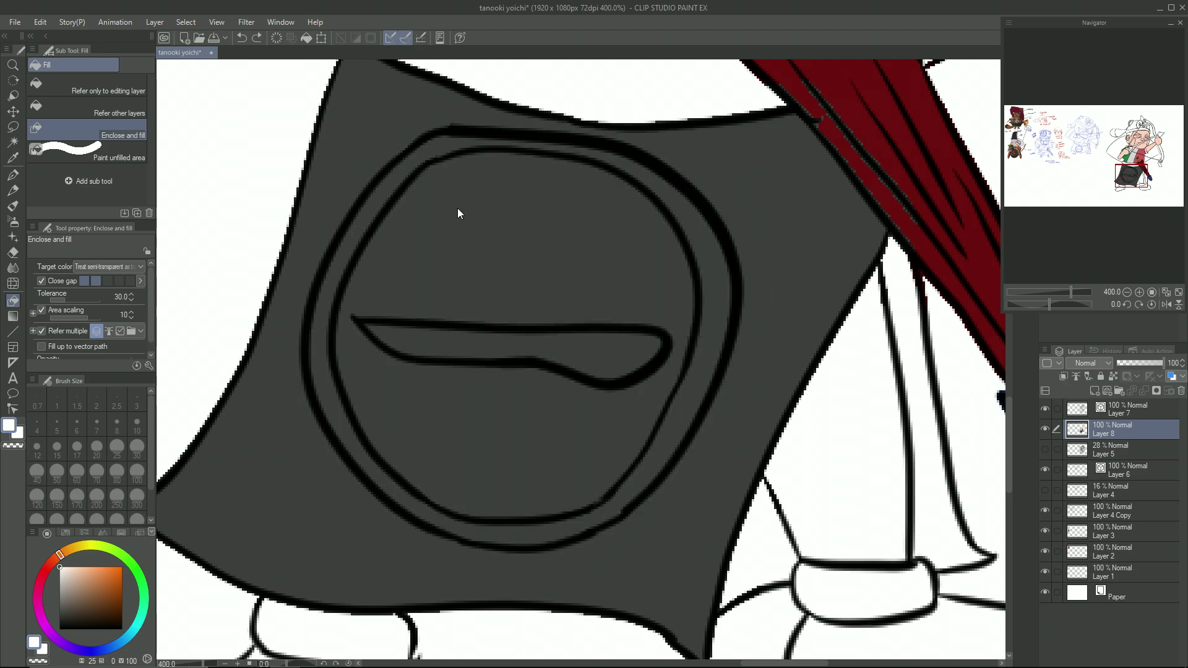
# Step: Try auto-selecting the dark grey ring, clear the selection, and return to the fill tool with Layer 8 active
pyautogui.press('w')
pyautogui.click(379, 213)
pyautogui.hotkey('ctrl', 'd')
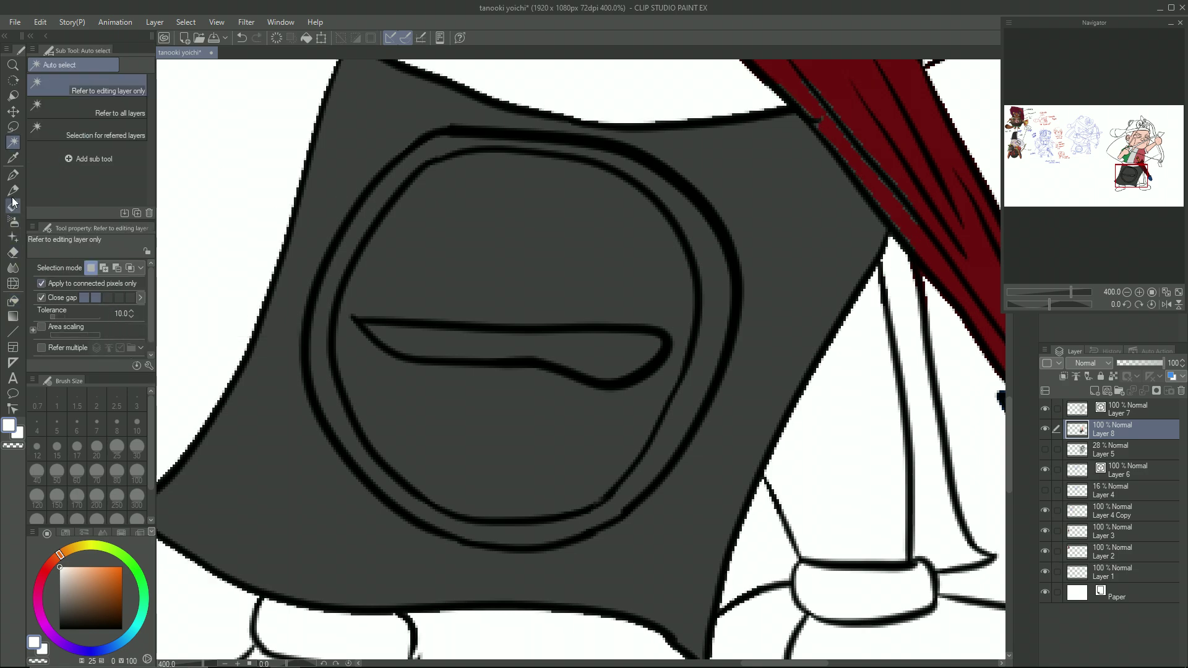
pyautogui.click(13, 302)
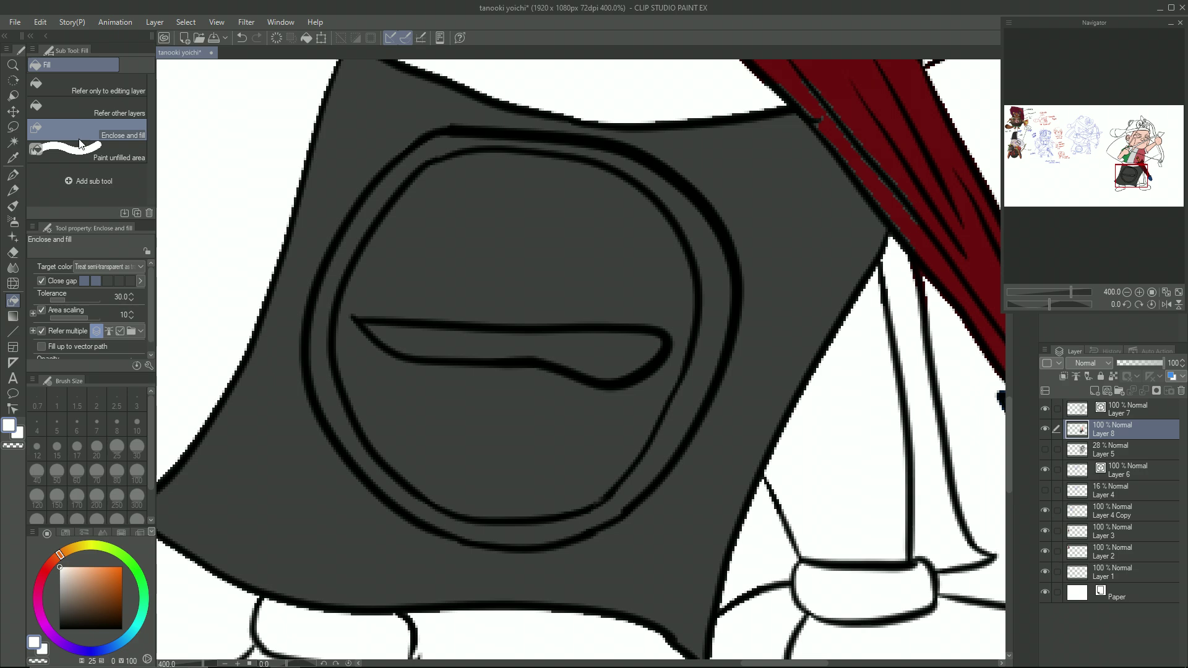
pyautogui.click(1160, 415)
pyautogui.click(1139, 430)
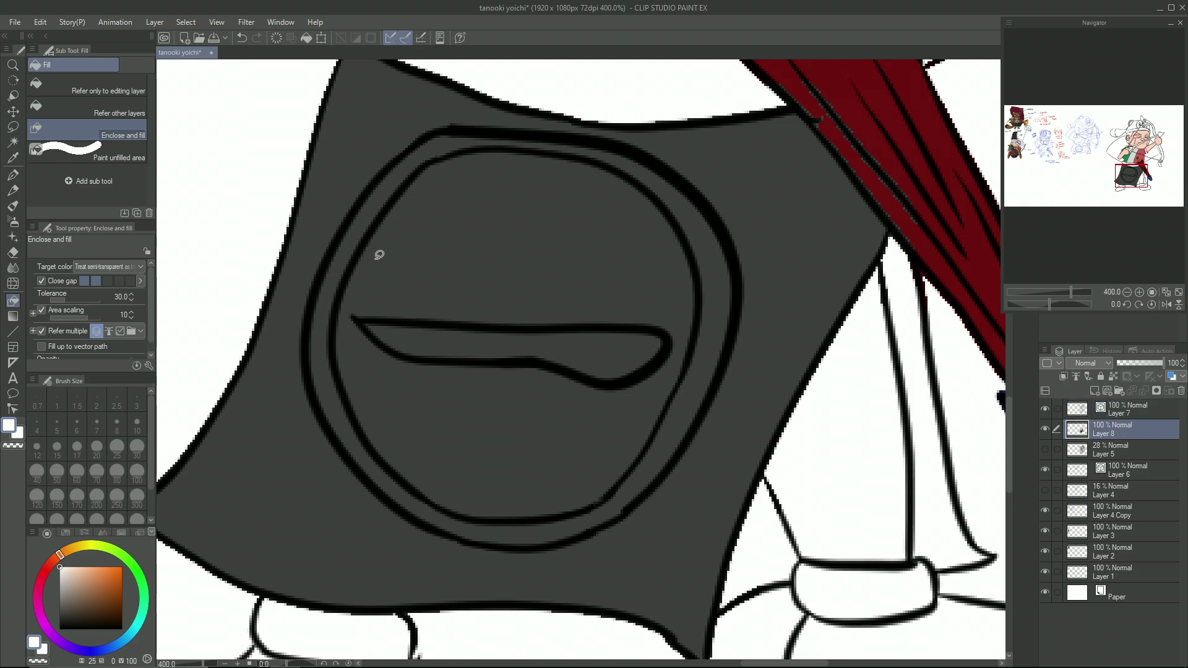
# Step: Try painting the emblem's ring white with the Round mixing brush at size 25 and undo the stroke
pyautogui.click(13, 206)
pyautogui.moveTo(393, 181)
pyautogui.mouseDown()
pyautogui.moveTo(323, 322)
pyautogui.moveTo(376, 202)
pyautogui.mouseUp()
pyautogui.hotkey('ctrl', 'z')
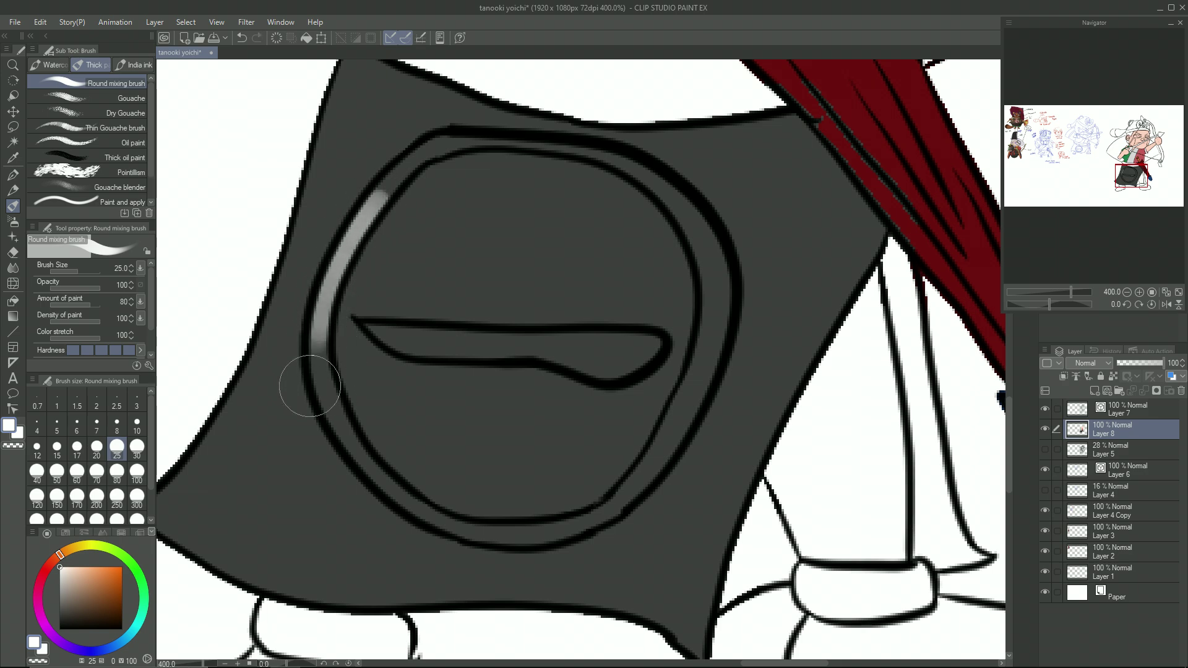
# Step: Paint the emblem's ring white all the way around with the Round mixing brush at size 10
pyautogui.click(134, 427)
pyautogui.moveTo(317, 371)
pyautogui.mouseDown()
pyautogui.moveTo(335, 274)
pyautogui.moveTo(414, 161)
pyautogui.moveTo(395, 181)
pyautogui.moveTo(441, 147)
pyautogui.moveTo(552, 154)
pyautogui.moveTo(537, 145)
pyautogui.moveTo(618, 165)
pyautogui.moveTo(646, 174)
pyautogui.moveTo(681, 215)
pyautogui.mouseUp()
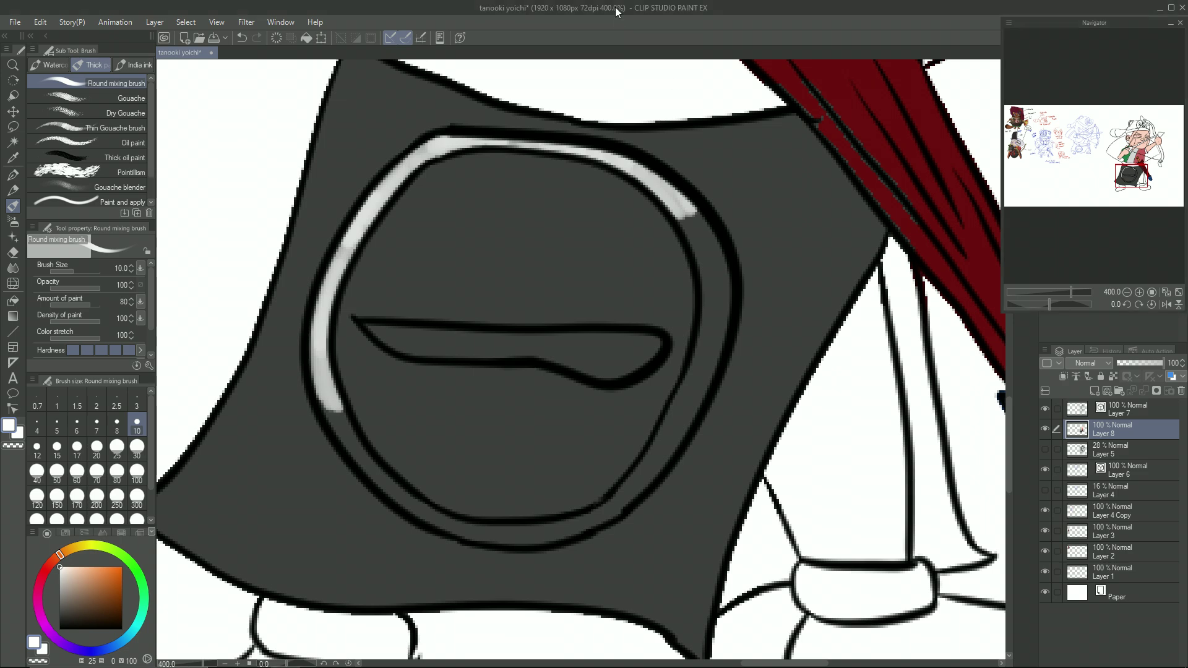
pyautogui.moveTo(681, 207)
pyautogui.mouseDown()
pyautogui.moveTo(702, 220)
pyautogui.moveTo(722, 303)
pyautogui.moveTo(701, 362)
pyautogui.moveTo(718, 287)
pyautogui.moveTo(681, 423)
pyautogui.moveTo(609, 508)
pyautogui.mouseUp()
pyautogui.moveTo(322, 390)
pyautogui.mouseDown()
pyautogui.moveTo(412, 507)
pyautogui.moveTo(466, 532)
pyautogui.moveTo(544, 530)
pyautogui.moveTo(585, 504)
pyautogui.mouseUp()
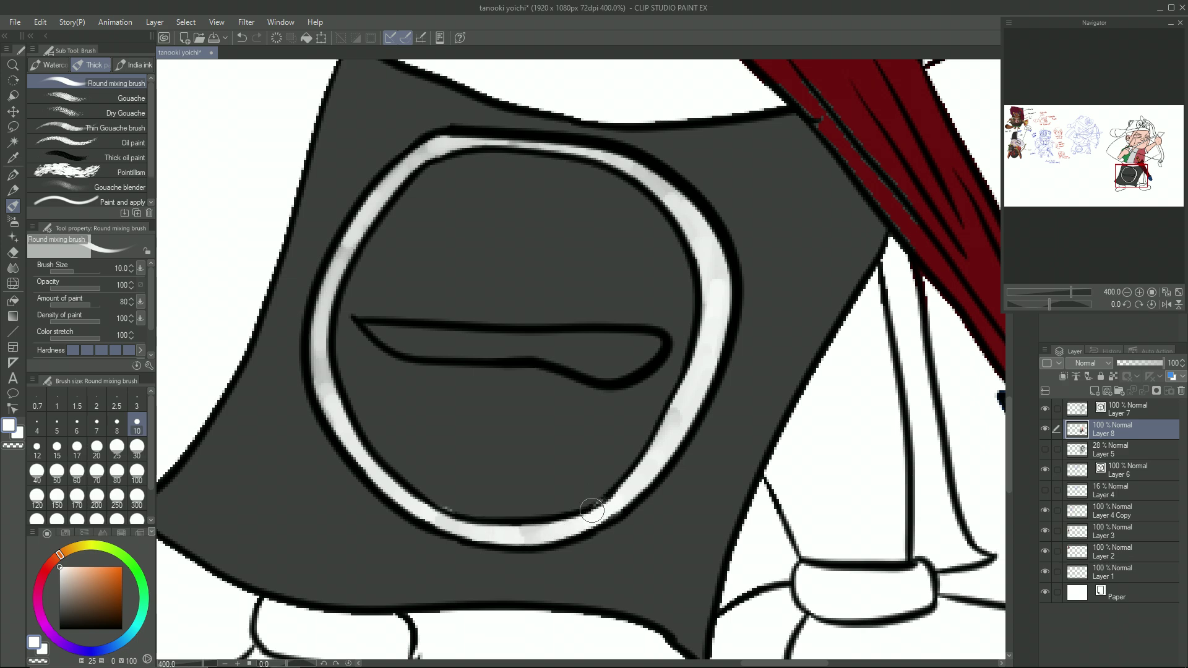
# Step: Undo the last ring strokes, repaint the ring's lower arc white, and paint the knife-like shape inside the emblem white
pyautogui.hotkey('ctrl', 'z')
pyautogui.hotkey('ctrl', 'z')
pyautogui.hotkey('ctrl', 'z')
pyautogui.moveTo(324, 391)
pyautogui.mouseDown()
pyautogui.moveTo(360, 459)
pyautogui.moveTo(441, 521)
pyautogui.mouseUp()
pyautogui.moveTo(435, 520)
pyautogui.mouseDown()
pyautogui.moveTo(543, 536)
pyautogui.moveTo(596, 504)
pyautogui.mouseUp()
pyautogui.hotkey('ctrl', 'z')
pyautogui.moveTo(536, 533)
pyautogui.mouseDown()
pyautogui.moveTo(569, 531)
pyautogui.moveTo(623, 497)
pyautogui.mouseUp()
pyautogui.moveTo(368, 326)
pyautogui.mouseDown()
pyautogui.moveTo(494, 351)
pyautogui.moveTo(406, 338)
pyautogui.moveTo(560, 350)
pyautogui.moveTo(602, 341)
pyautogui.moveTo(620, 371)
pyautogui.moveTo(654, 343)
pyautogui.moveTo(557, 343)
pyautogui.moveTo(655, 340)
pyautogui.mouseUp()
pyautogui.scroll(-3, 640, 401)
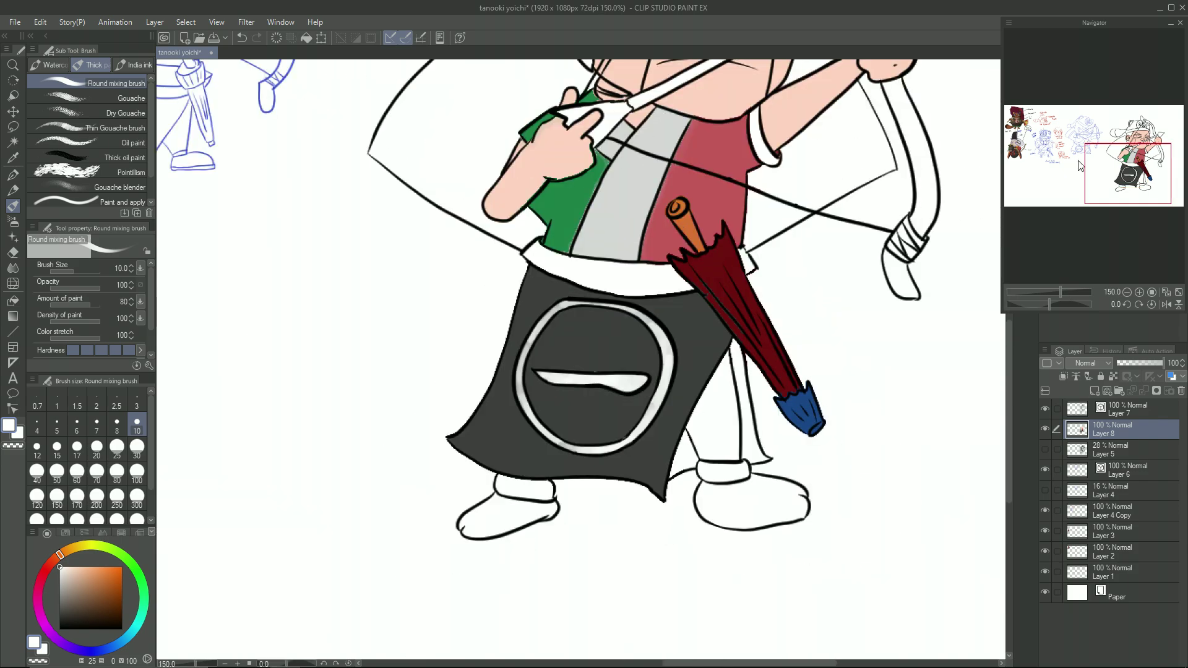
# Step: Choose a brown, try to fill the belt above the apron with Enclose and fill, and undo it
pyautogui.moveTo(1018, 124); pyautogui.dragTo(1133, 161)
pyautogui.scroll(3, 586, 490)
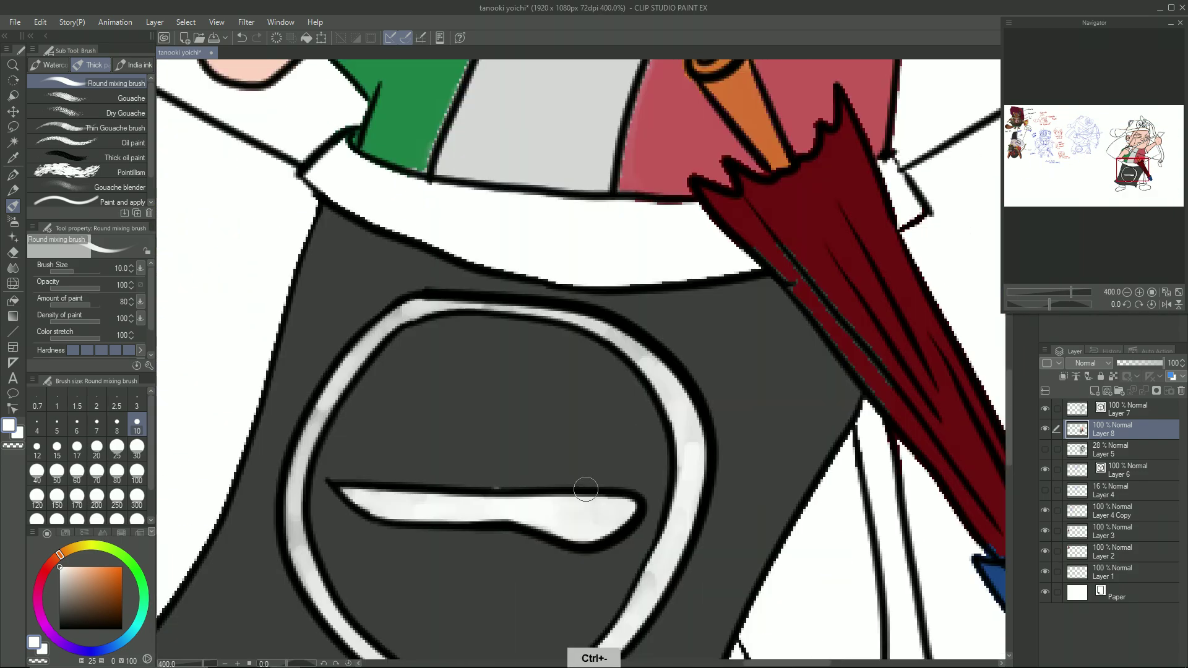
pyautogui.scroll(-2, 586, 490)
pyautogui.click(110, 592)
pyautogui.click(12, 300)
pyautogui.moveTo(468, 305)
pyautogui.mouseDown()
pyautogui.moveTo(587, 400)
pyautogui.moveTo(616, 324)
pyautogui.moveTo(498, 319)
pyautogui.mouseUp()
pyautogui.hotkey('ctrl', 'z')
pyautogui.hotkey('ctrl', '+')
pyautogui.hotkey('ctrl', '+')
pyautogui.hotkey('ctrl', '+')
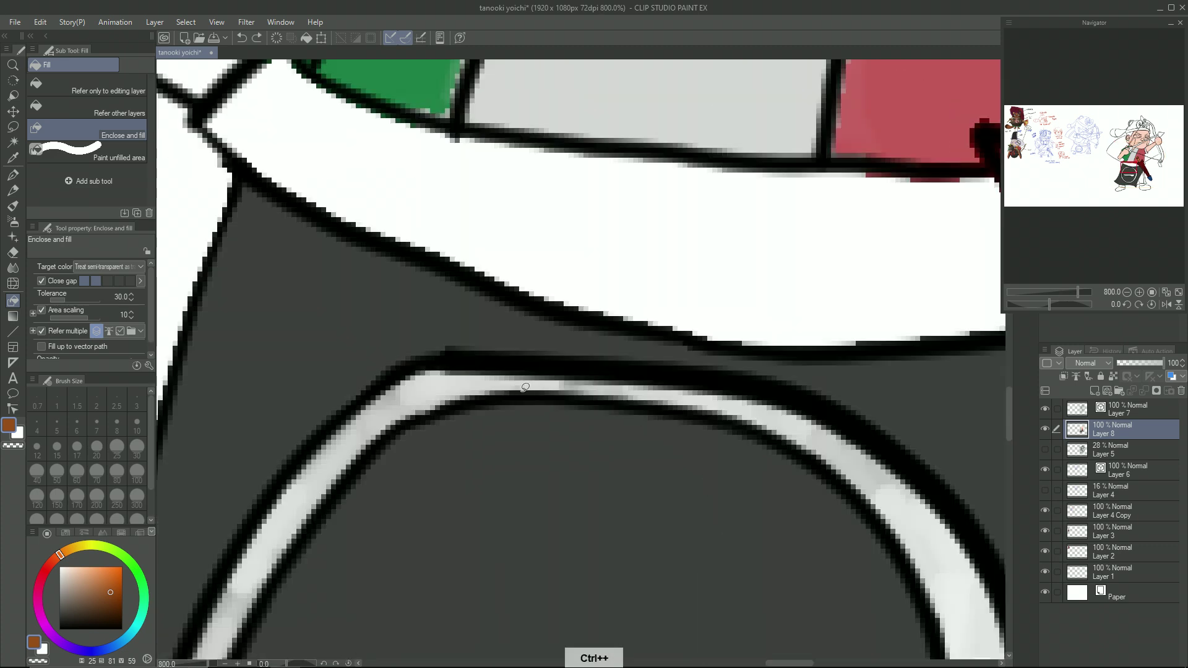
pyautogui.hotkey('ctrl', '-')
pyautogui.hotkey('ctrl', '-')
# Step: Paint the belt and its knot end behind the umbrella brown with the Round mixing brush at sizes 10 and 30
pyautogui.press('b')
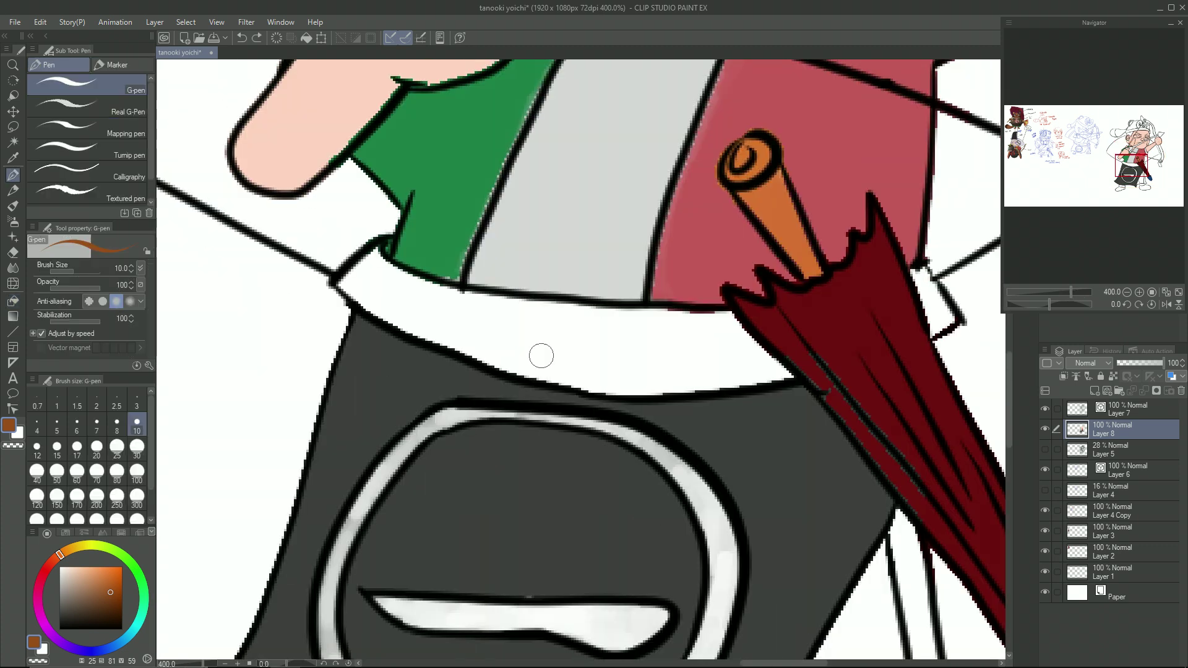
pyautogui.moveTo(352, 276)
pyautogui.mouseDown()
pyautogui.moveTo(383, 278)
pyautogui.moveTo(443, 326)
pyautogui.moveTo(476, 319)
pyautogui.moveTo(470, 331)
pyautogui.mouseUp()
pyautogui.click(137, 447)
pyautogui.moveTo(551, 352)
pyautogui.mouseDown()
pyautogui.moveTo(473, 312)
pyautogui.moveTo(530, 345)
pyautogui.moveTo(717, 337)
pyautogui.moveTo(642, 366)
pyautogui.moveTo(748, 362)
pyautogui.moveTo(695, 362)
pyautogui.mouseUp()
pyautogui.click(137, 425)
pyautogui.moveTo(769, 365); pyautogui.dragTo(784, 371)
pyautogui.moveTo(915, 276)
pyautogui.mouseDown()
pyautogui.moveTo(926, 312)
pyautogui.moveTo(943, 311)
pyautogui.moveTo(932, 334)
pyautogui.moveTo(947, 316)
pyautogui.moveTo(908, 319)
pyautogui.mouseUp()
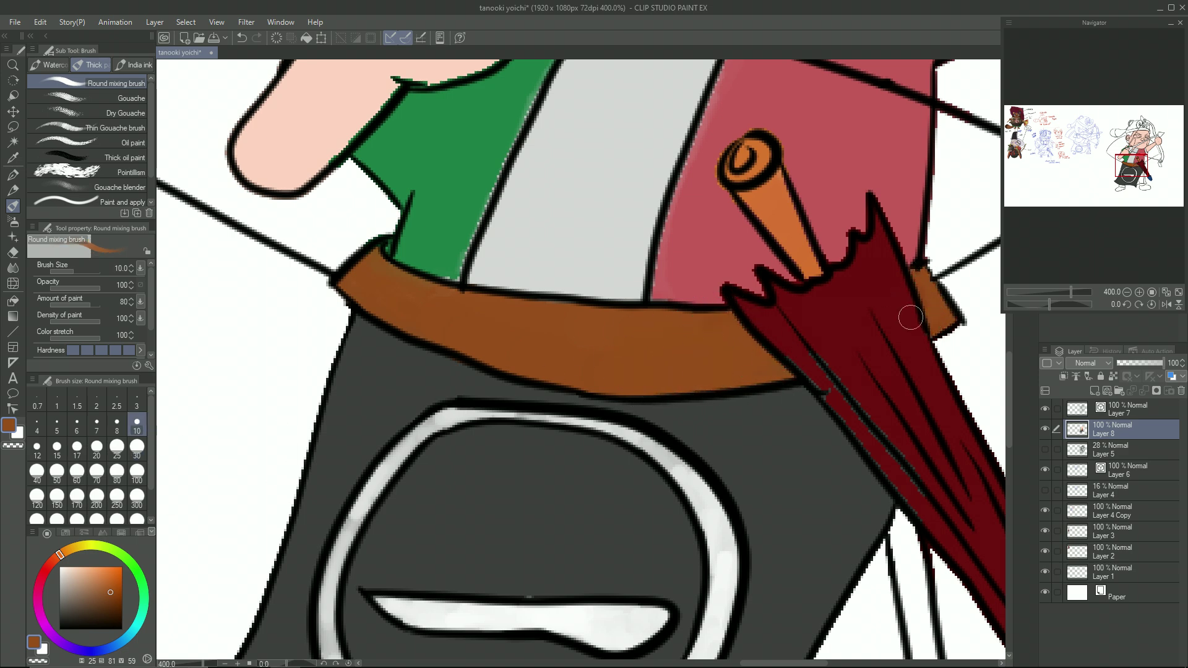
# Step: Choose a darker grey and paint the apron's inner cloth on both sides of the leg with the Round mixing brush at size 10
pyautogui.hotkey('ctrl', '-')
pyautogui.hotkey('ctrl', '-')
pyautogui.moveTo(867, 453)
pyautogui.mouseDown()
pyautogui.moveTo(610, 291)
pyautogui.moveTo(652, 302)
pyautogui.moveTo(665, 378)
pyautogui.mouseUp()
pyautogui.keyDown('alt'); pyautogui.click(610, 292); pyautogui.keyUp('alt')
pyautogui.click(60, 619)
pyautogui.scroll(3, 654, 337)
pyautogui.moveTo(669, 300)
pyautogui.mouseDown()
pyautogui.moveTo(668, 424)
pyautogui.moveTo(695, 461)
pyautogui.moveTo(671, 490)
pyautogui.moveTo(693, 478)
pyautogui.moveTo(713, 506)
pyautogui.mouseUp()
pyautogui.moveTo(510, 492)
pyautogui.mouseDown()
pyautogui.moveTo(524, 454)
pyautogui.moveTo(481, 515)
pyautogui.moveTo(482, 542)
pyautogui.moveTo(509, 482)
pyautogui.moveTo(500, 530)
pyautogui.moveTo(537, 504)
pyautogui.mouseUp()
pyautogui.hotkey('ctrl', '+')
pyautogui.hotkey('ctrl', '-')
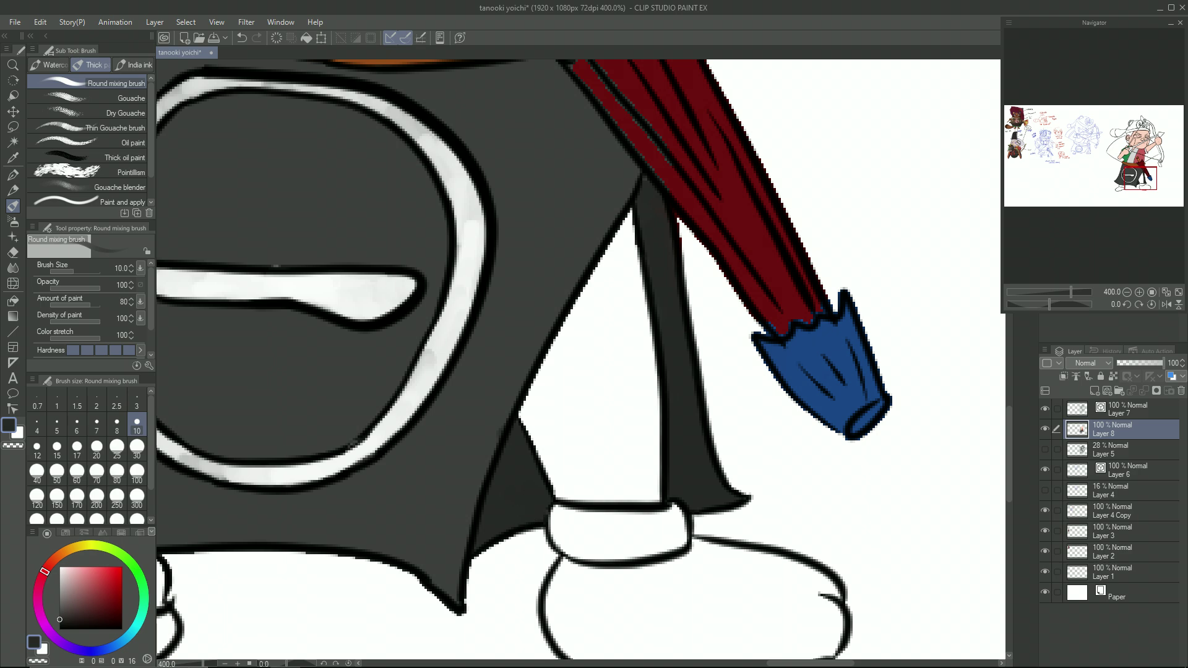
# Step: Pick the umbrella's red, darken it, and fill both shoes dark red with Enclose and fill
pyautogui.moveTo(309, 413); pyautogui.dragTo(432, 522)
pyautogui.rightClick(754, 108)
pyautogui.moveTo(687, 465); pyautogui.dragTo(742, 152)
pyautogui.moveTo(752, 366)
pyautogui.mouseDown()
pyautogui.moveTo(513, 308)
pyautogui.moveTo(783, 278)
pyautogui.moveTo(588, 273)
pyautogui.mouseUp()
pyautogui.press('g')
pyautogui.moveTo(513, 351); pyautogui.dragTo(883, 287)
pyautogui.moveTo(329, 254)
pyautogui.mouseDown()
pyautogui.moveTo(192, 366)
pyautogui.moveTo(337, 257)
pyautogui.mouseUp()
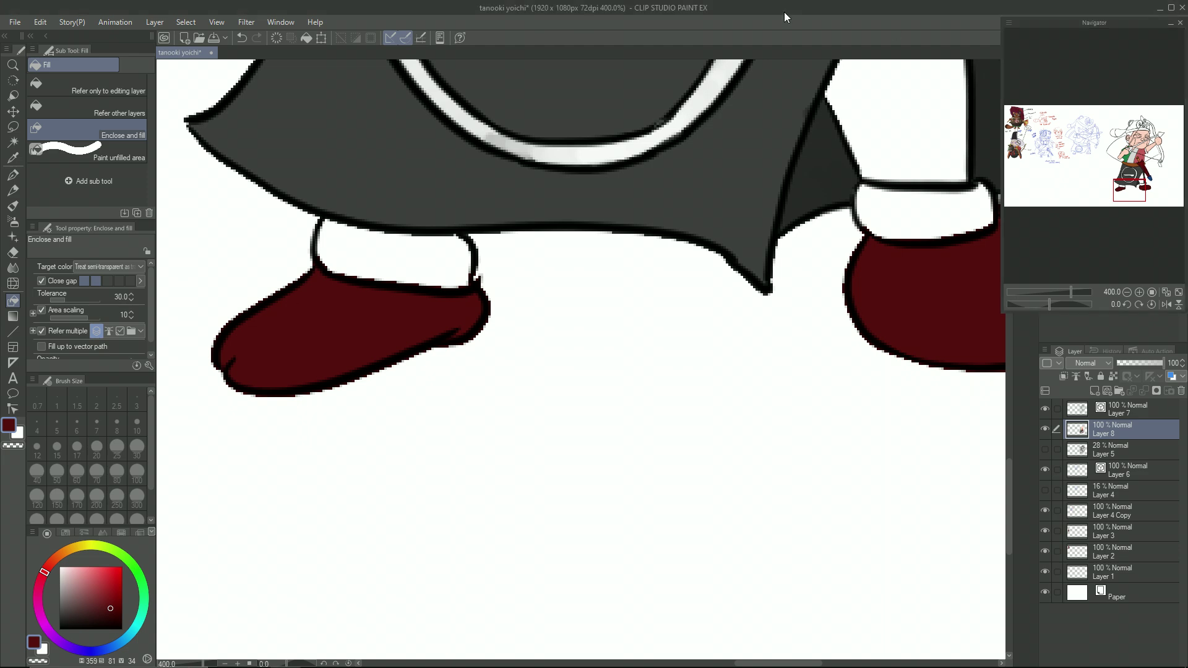
# Step: Choose an orange-tan and paint both ankle cuffs with the Round mixing brush at size 10
pyautogui.click(66, 551)
pyautogui.click(103, 582)
pyautogui.moveTo(325, 204)
pyautogui.mouseDown()
pyautogui.moveTo(447, 283)
pyautogui.moveTo(359, 204)
pyautogui.mouseUp()
pyautogui.hotkey('ctrl', 'z')
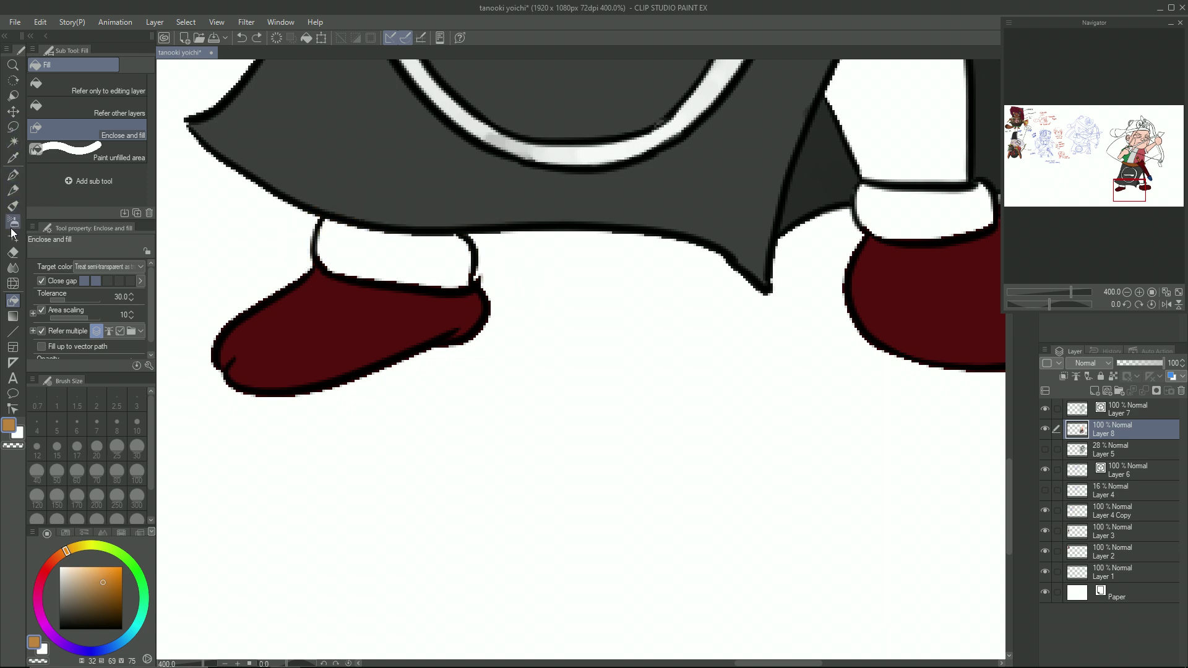
pyautogui.click(12, 206)
pyautogui.moveTo(331, 264)
pyautogui.mouseDown()
pyautogui.moveTo(341, 236)
pyautogui.moveTo(328, 246)
pyautogui.moveTo(389, 252)
pyautogui.moveTo(369, 269)
pyautogui.moveTo(437, 238)
pyautogui.moveTo(429, 279)
pyautogui.mouseUp()
pyautogui.moveTo(874, 218)
pyautogui.mouseDown()
pyautogui.moveTo(495, 260)
pyautogui.moveTo(544, 248)
pyautogui.moveTo(609, 262)
pyautogui.mouseUp()
pyautogui.hotkey('ctrl', 'alt', '0')
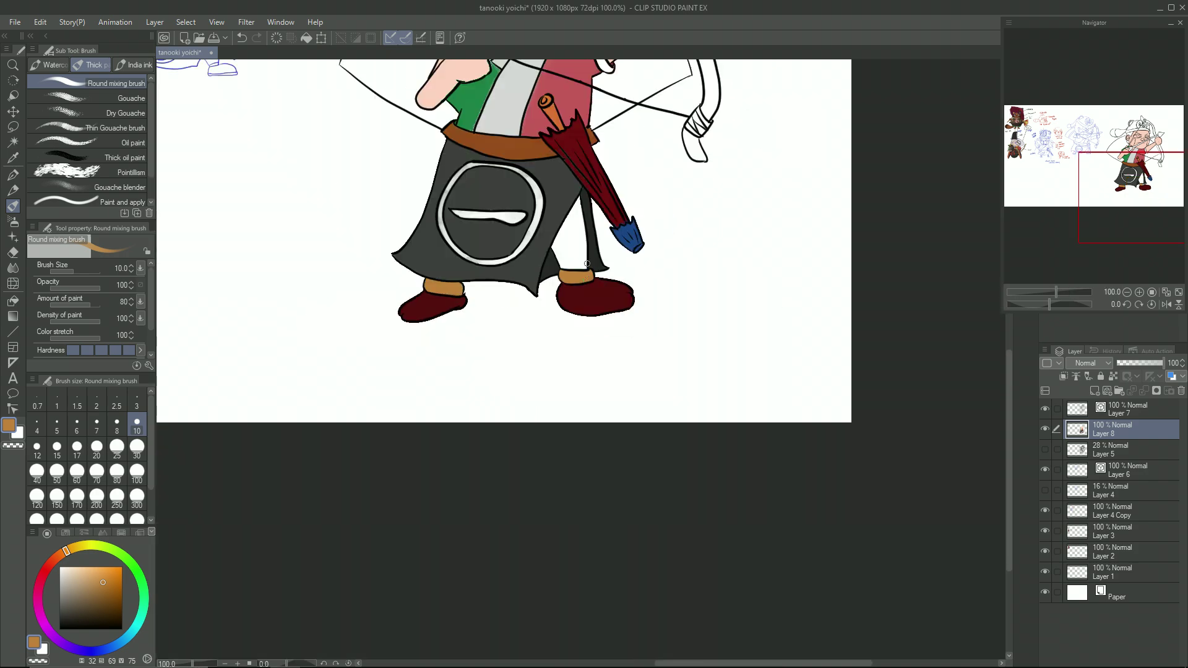
# Step: Pick the vest's pinkish red and try to fill the leg above the cuff with Enclose and fill and the Round mixing brush
pyautogui.keyDown('alt'); pyautogui.click(539, 125); pyautogui.keyUp('alt')
pyautogui.hotkey('ctrl', '+')
pyautogui.hotkey('ctrl', '+')
pyautogui.hotkey('ctrl', '+')
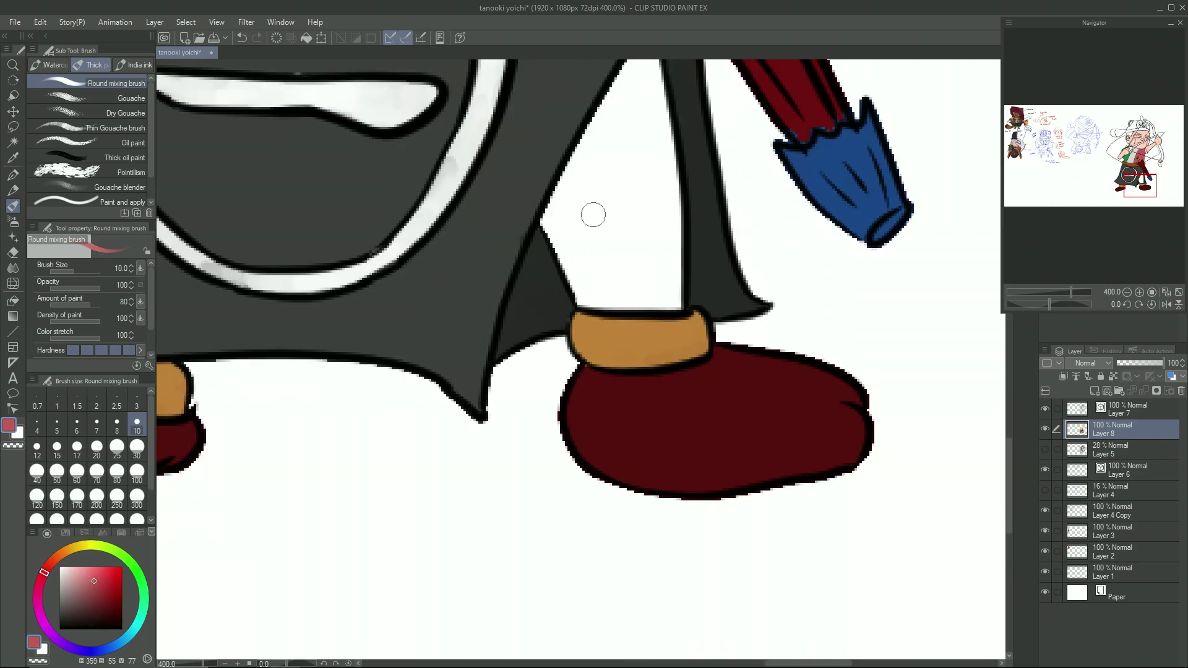
pyautogui.moveTo(593, 220); pyautogui.dragTo(502, 359)
pyautogui.click(13, 300)
pyautogui.moveTo(548, 118)
pyautogui.mouseDown()
pyautogui.moveTo(438, 437)
pyautogui.moveTo(581, 133)
pyautogui.mouseUp()
pyautogui.hotkey('ctrl', 'z')
pyautogui.press('b')
pyautogui.moveTo(537, 213); pyautogui.dragTo(560, 160)
pyautogui.hotkey('ctrl', 'z')
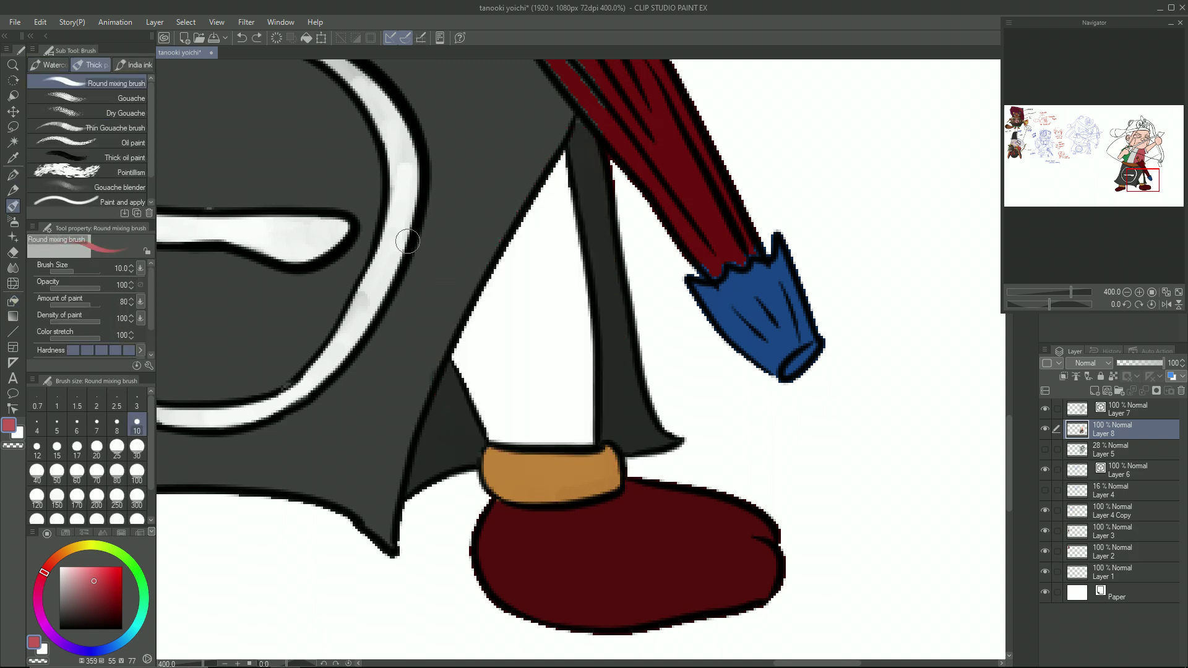
# Step: Auto select the white leg area, paint it pinkish red with the Round mixing brush at size 30, and deselect
pyautogui.press('w')
pyautogui.click(528, 339)
pyautogui.press('b')
pyautogui.moveTo(559, 167)
pyautogui.mouseDown()
pyautogui.moveTo(530, 313)
pyautogui.moveTo(545, 420)
pyautogui.moveTo(570, 400)
pyautogui.mouseUp()
pyautogui.hotkey('ctrl', 'd')
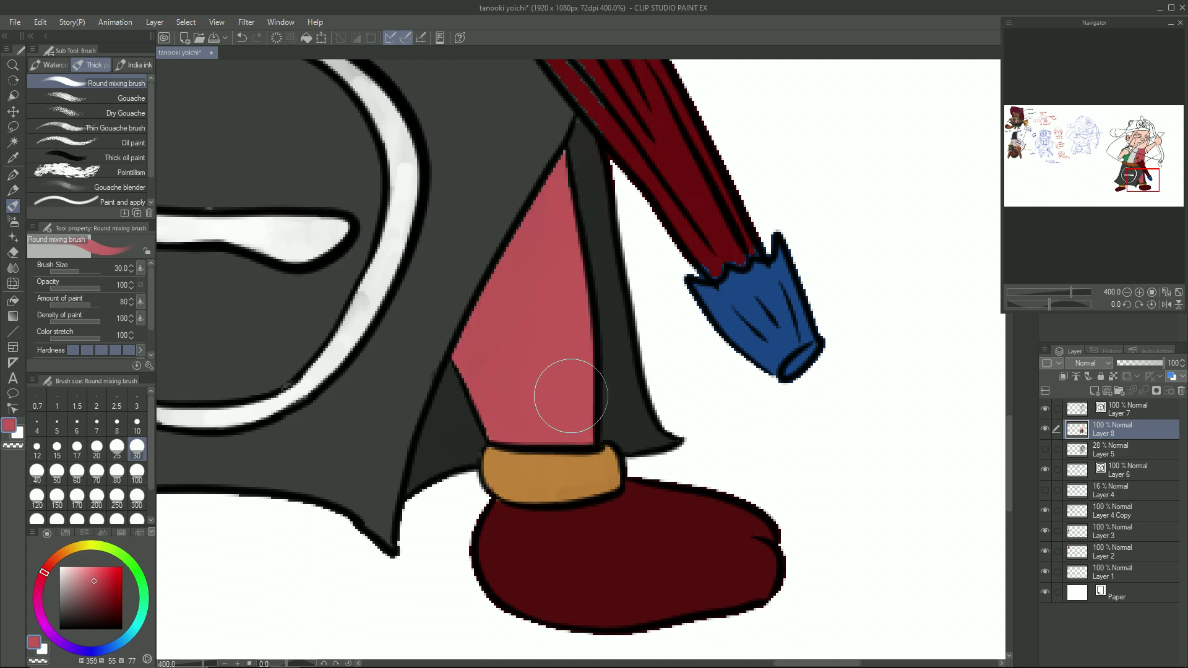
# Step: Reselect the leg area, repaint it a darker red with the Round mixing brush at size 30, and deselect
pyautogui.hotkey('ctrl', '-')
pyautogui.hotkey('ctrl', '-')
pyautogui.hotkey('ctrl', '-')
pyautogui.hotkey('ctrl', '+')
pyautogui.hotkey('ctrl', '+')
pyautogui.hotkey('ctrl', '+')
pyautogui.hotkey('ctrl', '+')
pyautogui.hotkey('ctrl', 'shift', 'd')
pyautogui.scroll(-3, 574, 396)
pyautogui.moveTo(504, 207); pyautogui.dragTo(516, 458)
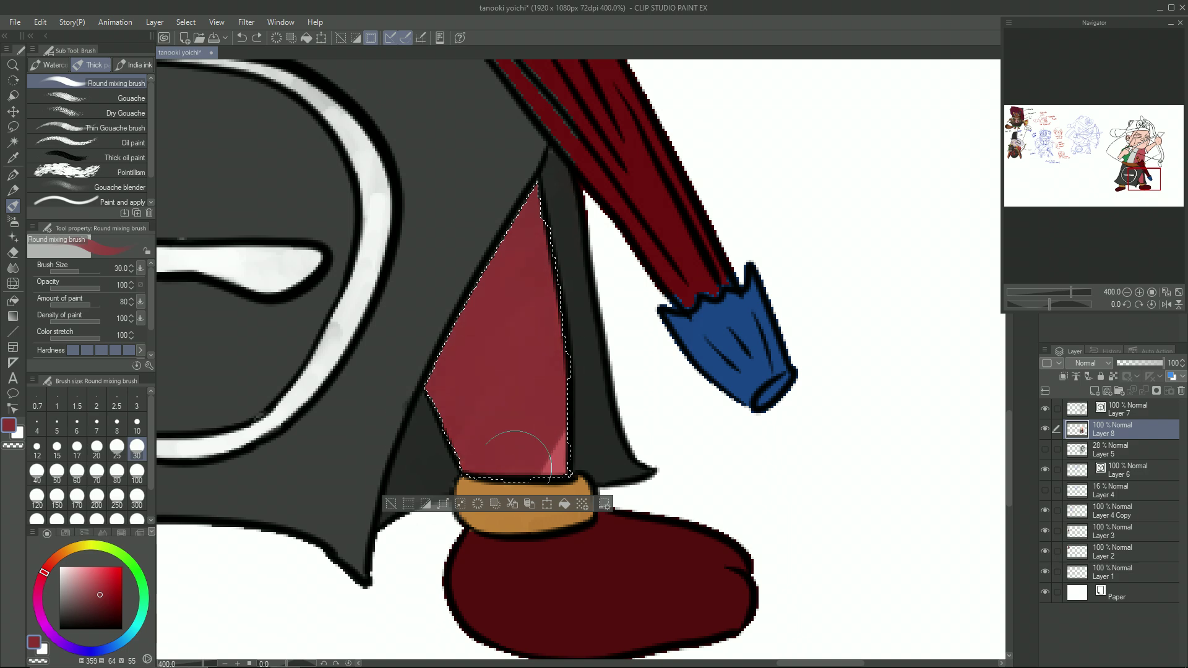
pyautogui.hotkey('ctrl', 'd')
# Step: Pick the brown of the tanuki reference and fill the archer's hat with it using Enclose and fill
pyautogui.scroll(-3, 517, 458)
pyautogui.moveTo(521, 226); pyautogui.dragTo(515, 512)
pyautogui.click(1013, 118)
pyautogui.rightClick(613, 312)
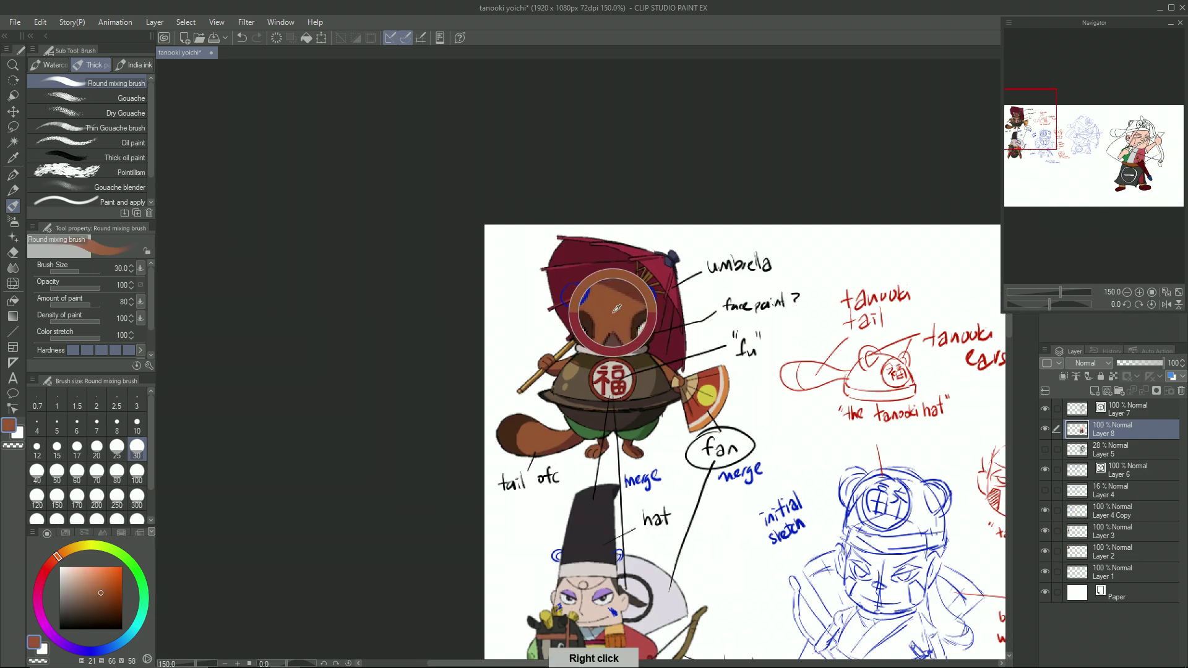
pyautogui.click(1136, 128)
pyautogui.hotkey('ctrl', '+')
pyautogui.hotkey('ctrl', '+')
pyautogui.hotkey('ctrl', '+')
pyautogui.press('g')
pyautogui.moveTo(402, 216)
pyautogui.mouseDown()
pyautogui.moveTo(288, 541)
pyautogui.moveTo(919, 419)
pyautogui.moveTo(451, 212)
pyautogui.mouseUp()
pyautogui.moveTo(428, 358)
pyautogui.mouseDown()
pyautogui.moveTo(697, 128)
pyautogui.moveTo(765, 154)
pyautogui.mouseUp()
# Step: Choose a slightly darker brown and fill the tail behind the hat with Enclose and fill
pyautogui.click(102, 599)
pyautogui.moveTo(340, 255)
pyautogui.mouseDown()
pyautogui.moveTo(500, 442)
pyautogui.moveTo(473, 230)
pyautogui.mouseUp()
pyautogui.moveTo(551, 227)
pyautogui.mouseDown()
pyautogui.moveTo(369, 313)
pyautogui.moveTo(640, 159)
pyautogui.moveTo(776, 190)
pyautogui.moveTo(705, 170)
pyautogui.mouseUp()
# Step: Pick the dark brown from the tanuki reference's face and fill the hat's brim and the tail tip with it
pyautogui.click(1008, 132)
pyautogui.rightClick(580, 325)
pyautogui.click(1110, 135)
pyautogui.moveTo(965, 180)
pyautogui.mouseDown()
pyautogui.moveTo(745, 284)
pyautogui.moveTo(520, 247)
pyautogui.mouseUp()
pyautogui.moveTo(273, 318)
pyautogui.mouseDown()
pyautogui.moveTo(846, 401)
pyautogui.moveTo(286, 304)
pyautogui.mouseUp()
pyautogui.moveTo(485, 247); pyautogui.dragTo(430, 341)
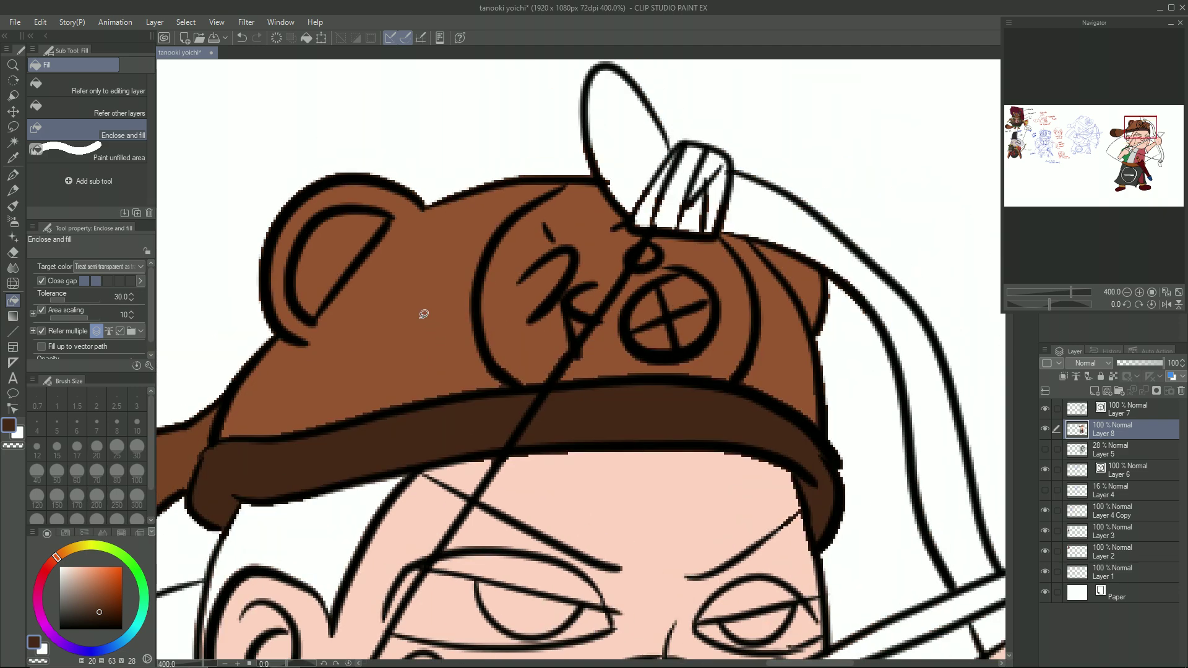
# Step: Pick a yellowish tan from the references and paint the hat's inner ear with the Round mixing brush at size 10
pyautogui.click(1014, 113)
pyautogui.rightClick(456, 537)
pyautogui.moveTo(1126, 126); pyautogui.dragTo(1139, 127)
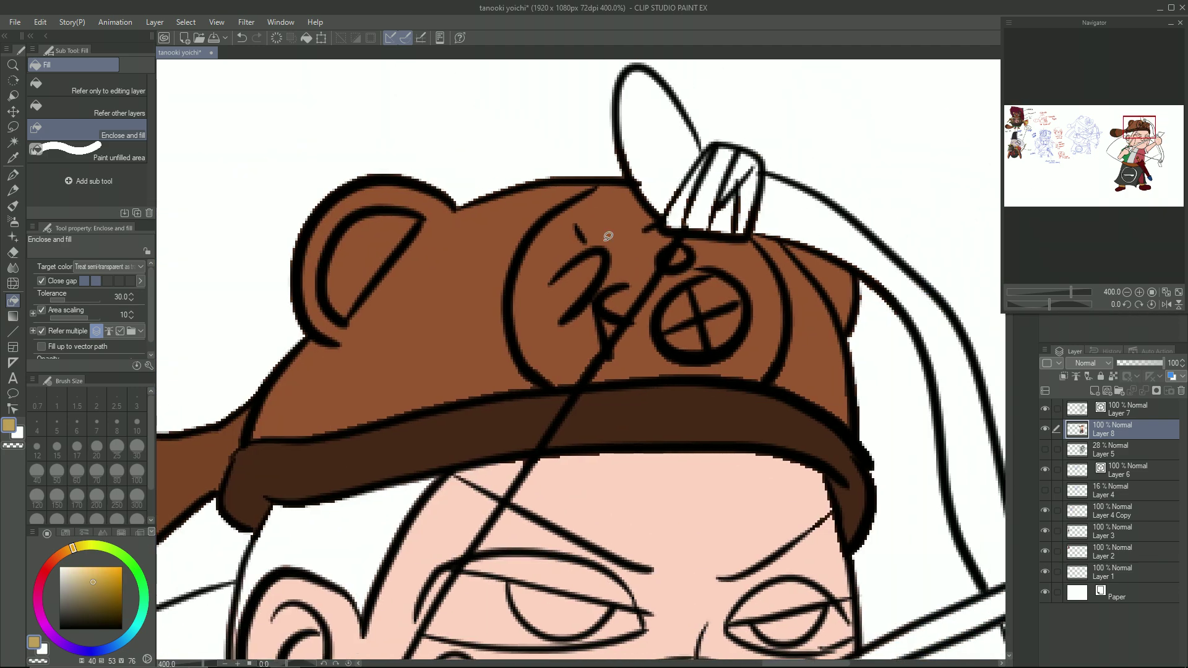
pyautogui.press('w')
pyautogui.click(408, 294)
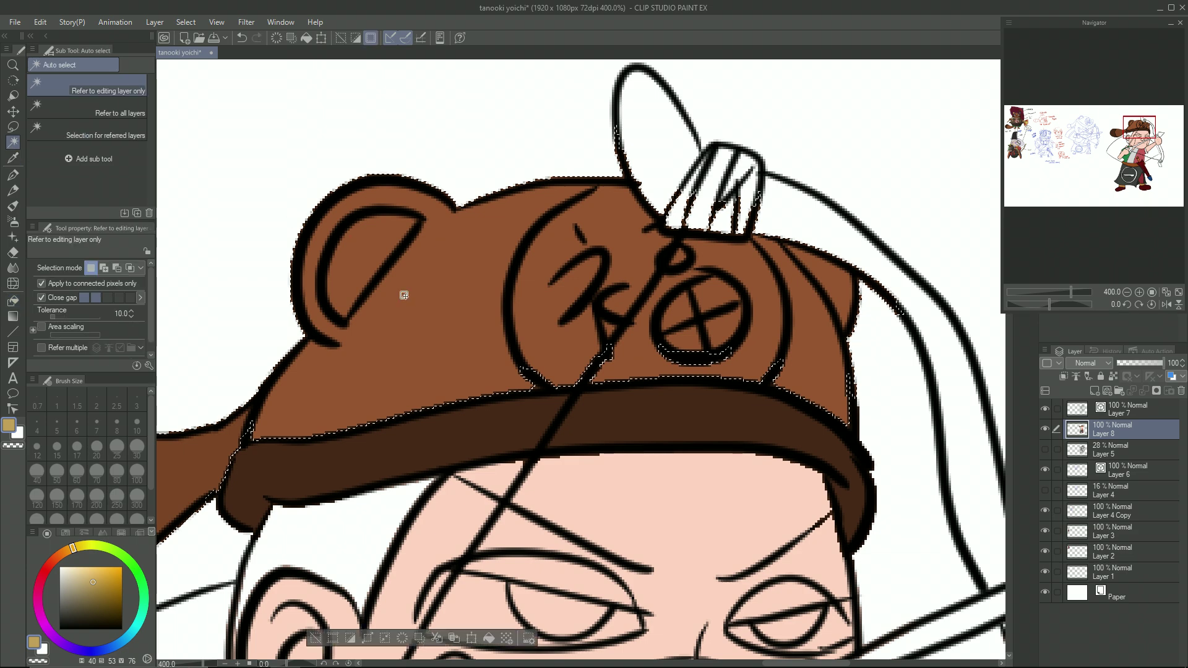
pyautogui.hotkey('ctrl', 'd')
pyautogui.press('b')
pyautogui.moveTo(374, 224)
pyautogui.mouseDown()
pyautogui.moveTo(337, 281)
pyautogui.moveTo(350, 303)
pyautogui.moveTo(369, 226)
pyautogui.mouseUp()
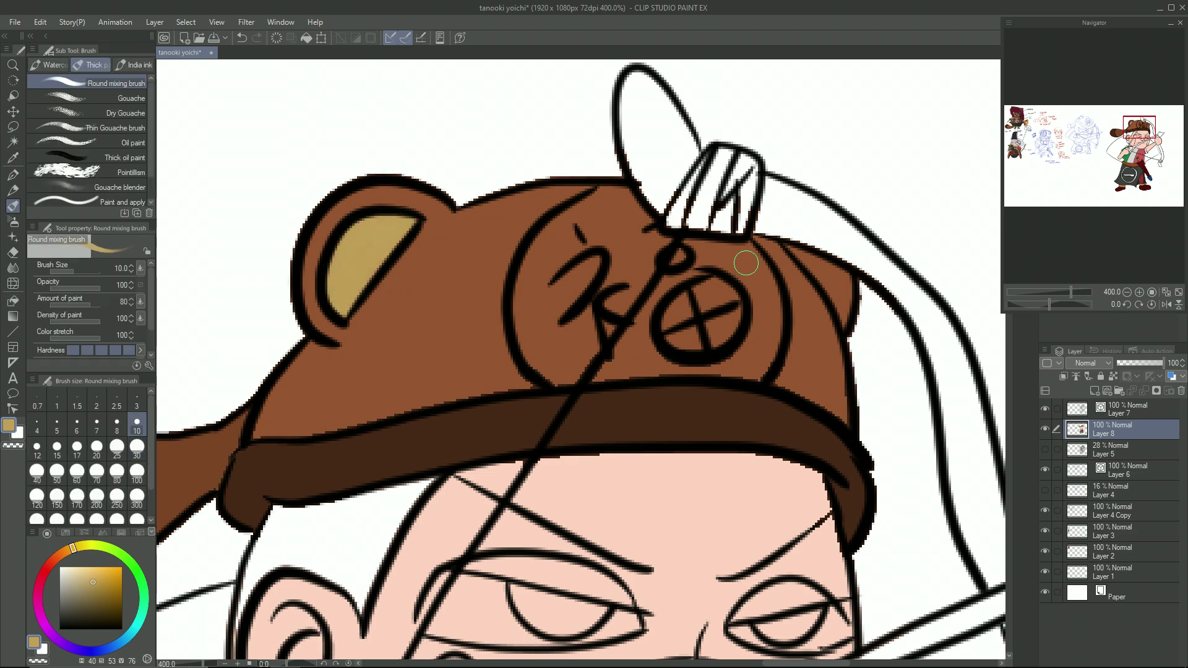
# Step: Choose a light peach-tan and paint the round emblem on the hat with the Round mixing brush at sizes 10 and 30
pyautogui.moveTo(75, 540); pyautogui.dragTo(61, 552)
pyautogui.click(81, 574)
pyautogui.moveTo(581, 241)
pyautogui.mouseDown()
pyautogui.moveTo(527, 307)
pyautogui.moveTo(546, 363)
pyautogui.mouseUp()
pyautogui.moveTo(609, 195)
pyautogui.mouseDown()
pyautogui.moveTo(742, 272)
pyautogui.moveTo(770, 331)
pyautogui.moveTo(737, 357)
pyautogui.moveTo(551, 369)
pyautogui.moveTo(754, 368)
pyautogui.moveTo(740, 272)
pyautogui.mouseUp()
pyautogui.click(136, 446)
pyautogui.moveTo(572, 263)
pyautogui.mouseDown()
pyautogui.moveTo(545, 318)
pyautogui.moveTo(606, 302)
pyautogui.moveTo(656, 263)
pyautogui.moveTo(705, 328)
pyautogui.moveTo(724, 278)
pyautogui.moveTo(736, 309)
pyautogui.moveTo(668, 308)
pyautogui.mouseUp()
# Step: Pick an olive brown from the references and fill all sections of the bow's limbs with Enclose and fill
pyautogui.click(1023, 148)
pyautogui.rightClick(604, 284)
pyautogui.moveTo(1153, 139); pyautogui.dragTo(1150, 127)
pyautogui.scroll(-3, 773, 218)
pyautogui.press('g')
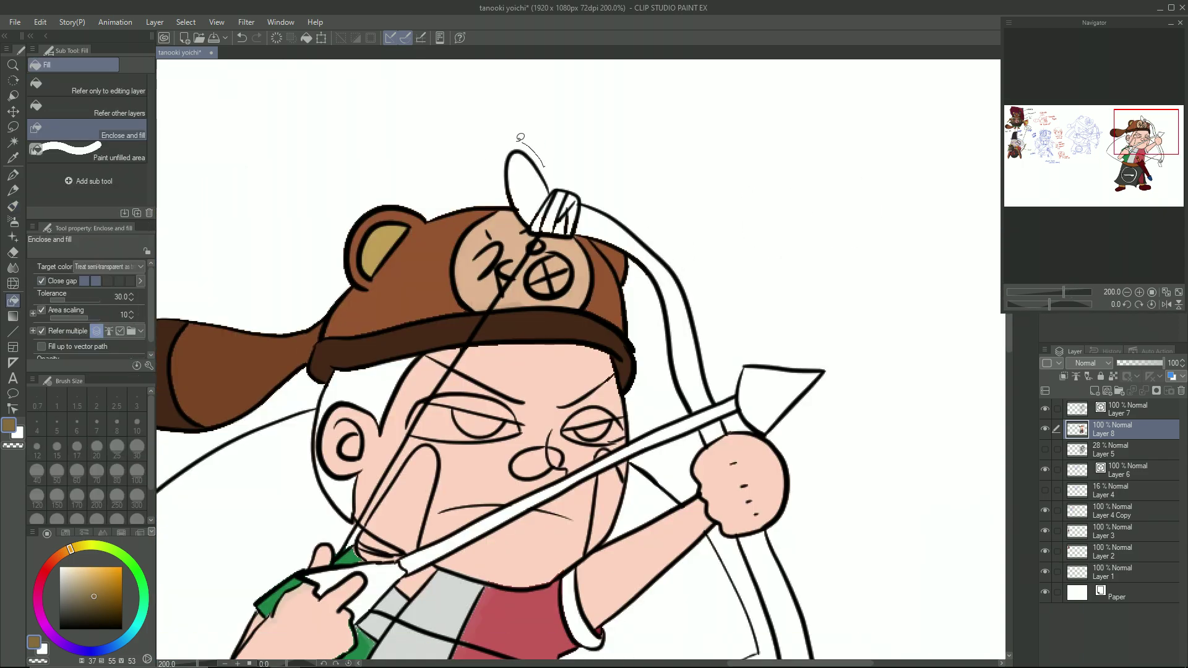
pyautogui.moveTo(517, 130); pyautogui.dragTo(561, 185)
pyautogui.moveTo(676, 401)
pyautogui.mouseDown()
pyautogui.moveTo(721, 385)
pyautogui.moveTo(585, 193)
pyautogui.mouseUp()
pyautogui.moveTo(773, 493); pyautogui.dragTo(658, 167)
pyautogui.moveTo(611, 201)
pyautogui.mouseDown()
pyautogui.moveTo(683, 421)
pyautogui.moveTo(611, 230)
pyautogui.mouseUp()
pyautogui.moveTo(624, 418)
pyautogui.mouseDown()
pyautogui.moveTo(613, 440)
pyautogui.moveTo(619, 427)
pyautogui.mouseUp()
# Step: Paint over the bow color's spill on the hat with the hat's brown and on the emblem with its peach-tan
pyautogui.moveTo(557, 186); pyautogui.dragTo(623, 491)
pyautogui.rightClick(658, 344)
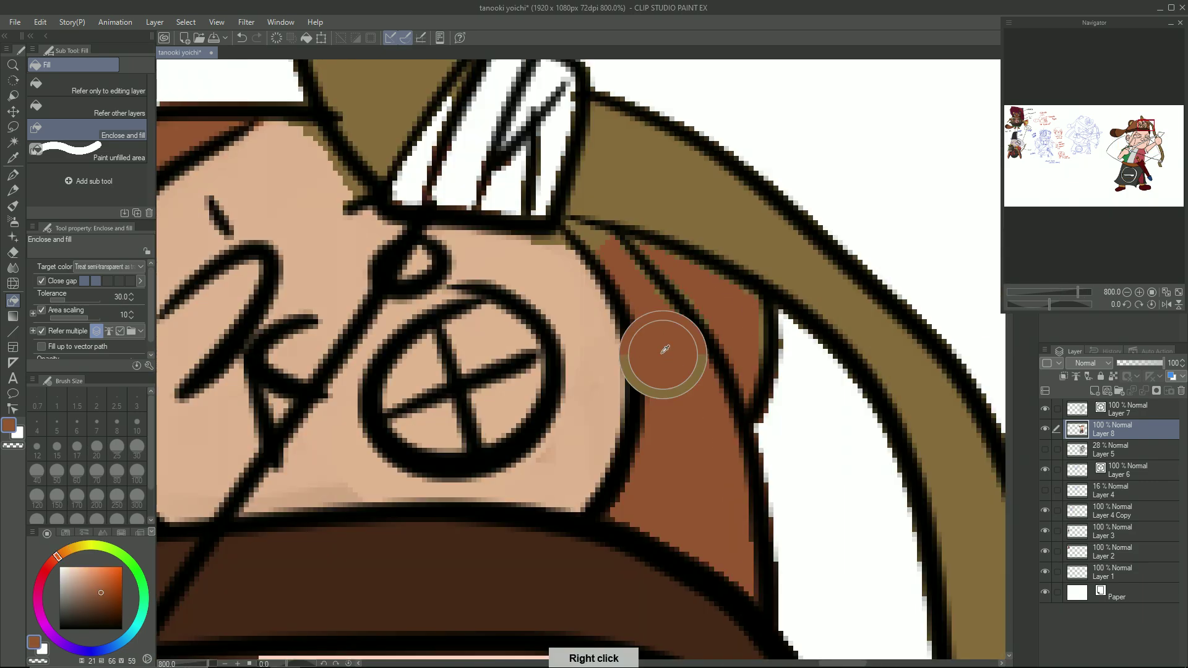
pyautogui.press('b')
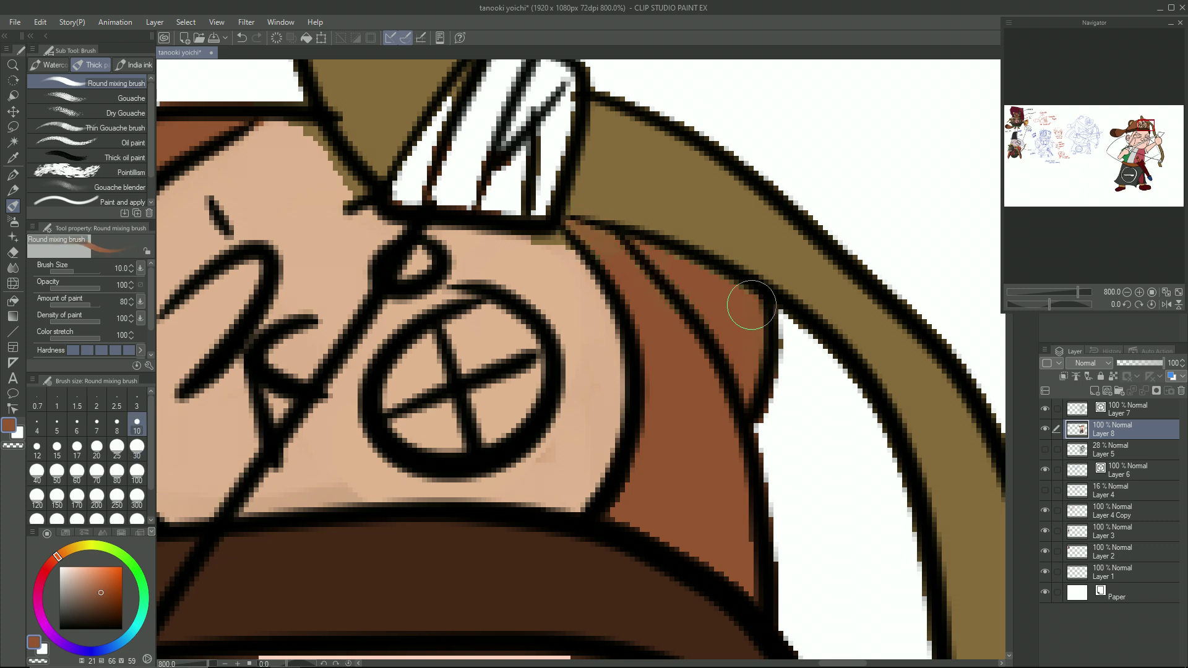
pyautogui.moveTo(282, 184); pyautogui.dragTo(364, 211)
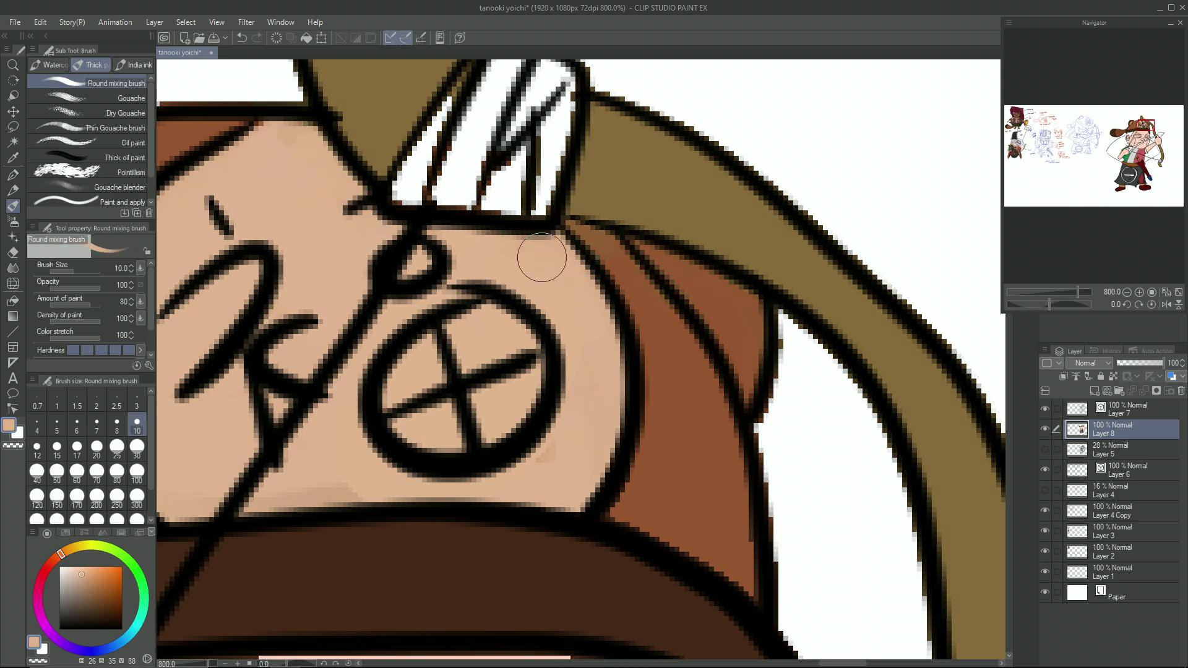
pyautogui.scroll(-10, 543, 258)
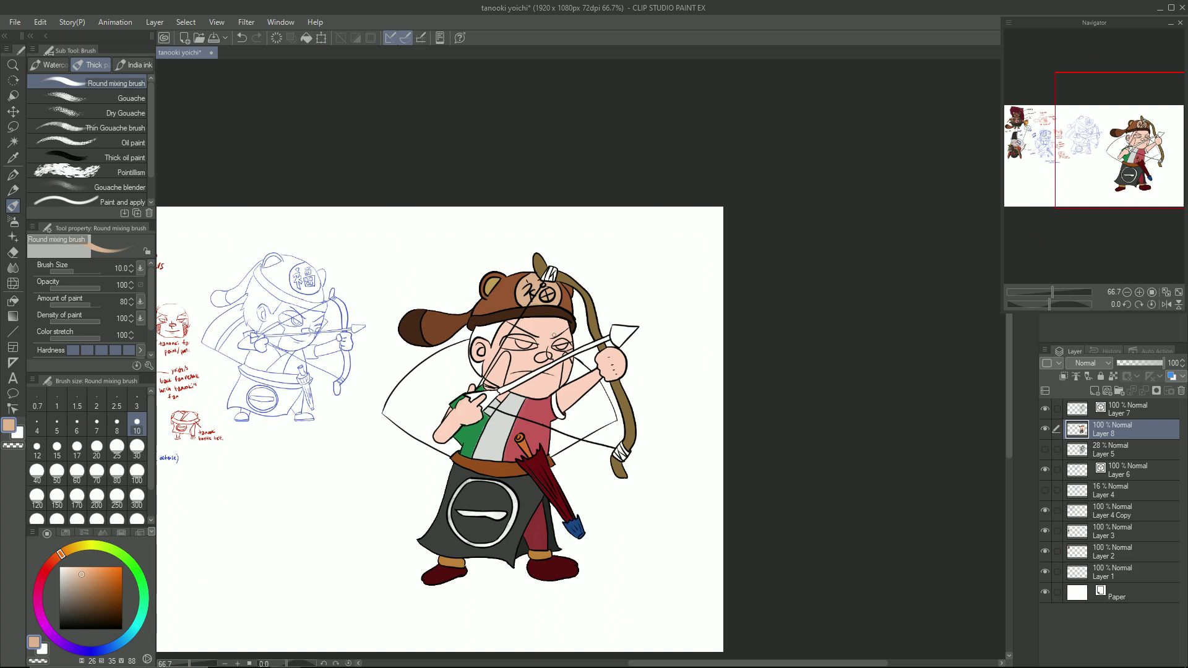
# Step: Erase stray line work between the chin and the arrow's rear end on Layer 7 with the Hard eraser at size 10
pyautogui.scroll(5, 553, 335)
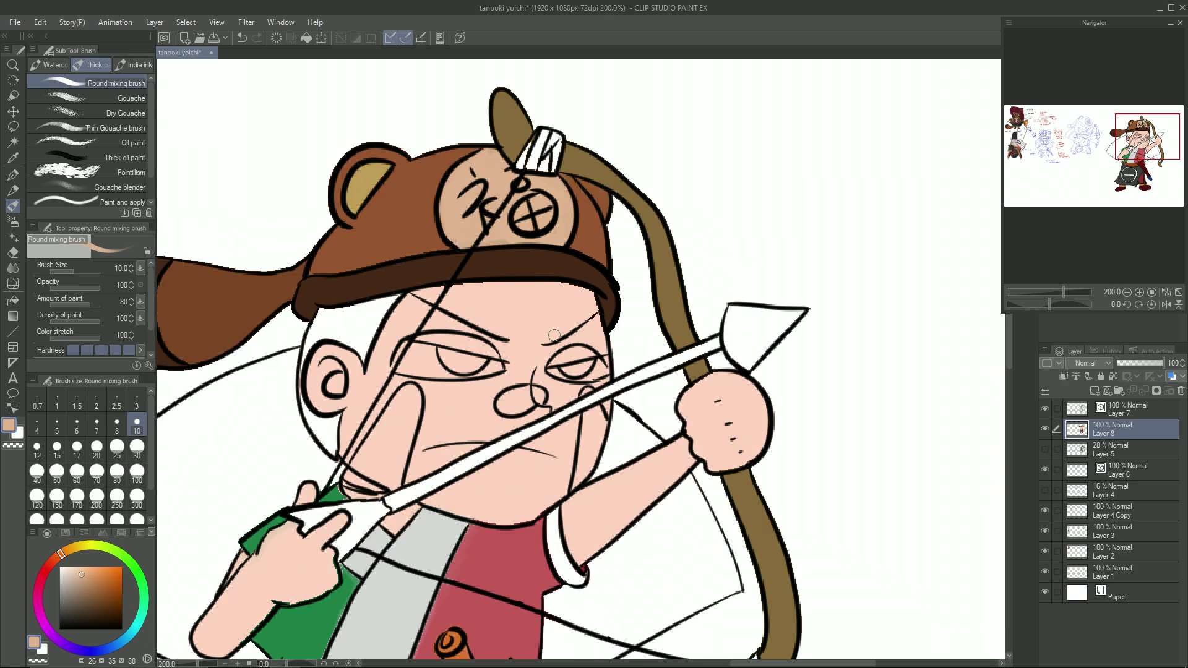
pyautogui.moveTo(520, 325); pyautogui.dragTo(714, 89)
pyautogui.click(1098, 409)
pyautogui.scroll(8, 544, 247)
pyautogui.press('e')
pyautogui.moveTo(523, 260)
pyautogui.mouseDown()
pyautogui.moveTo(543, 245)
pyautogui.moveTo(512, 276)
pyautogui.moveTo(557, 276)
pyautogui.moveTo(486, 248)
pyautogui.moveTo(594, 255)
pyautogui.moveTo(666, 345)
pyautogui.mouseUp()
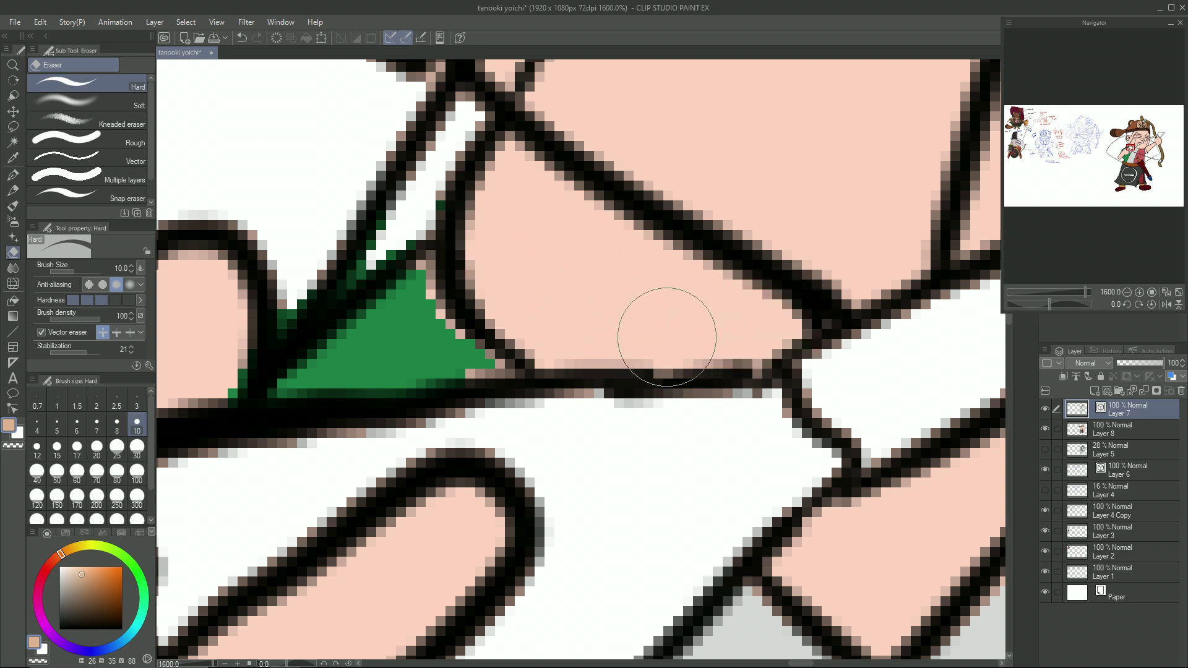
# Step: Pick the clothing's green and paint the small gap above the arrow's rear end on Layer 8 with the Round mixing brush
pyautogui.click(1098, 427)
pyautogui.keyDown('alt'); pyautogui.click(390, 337); pyautogui.keyUp('alt')
pyautogui.press('b')
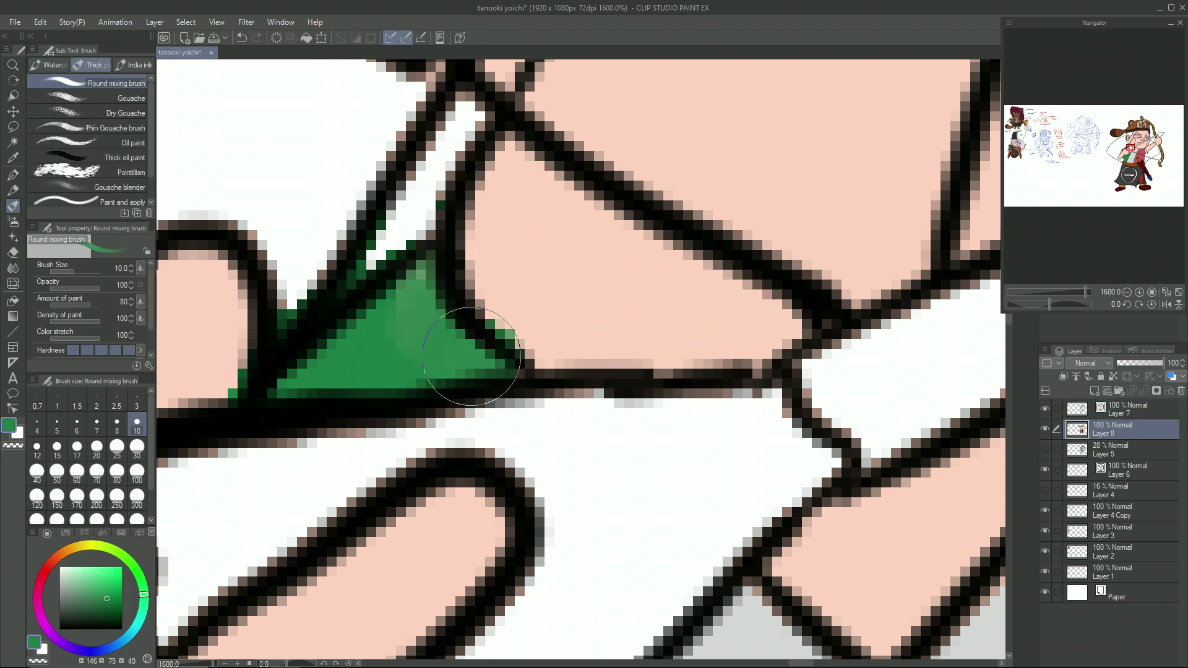
pyautogui.moveTo(438, 328)
pyautogui.mouseDown()
pyautogui.moveTo(464, 358)
pyautogui.moveTo(375, 344)
pyautogui.mouseUp()
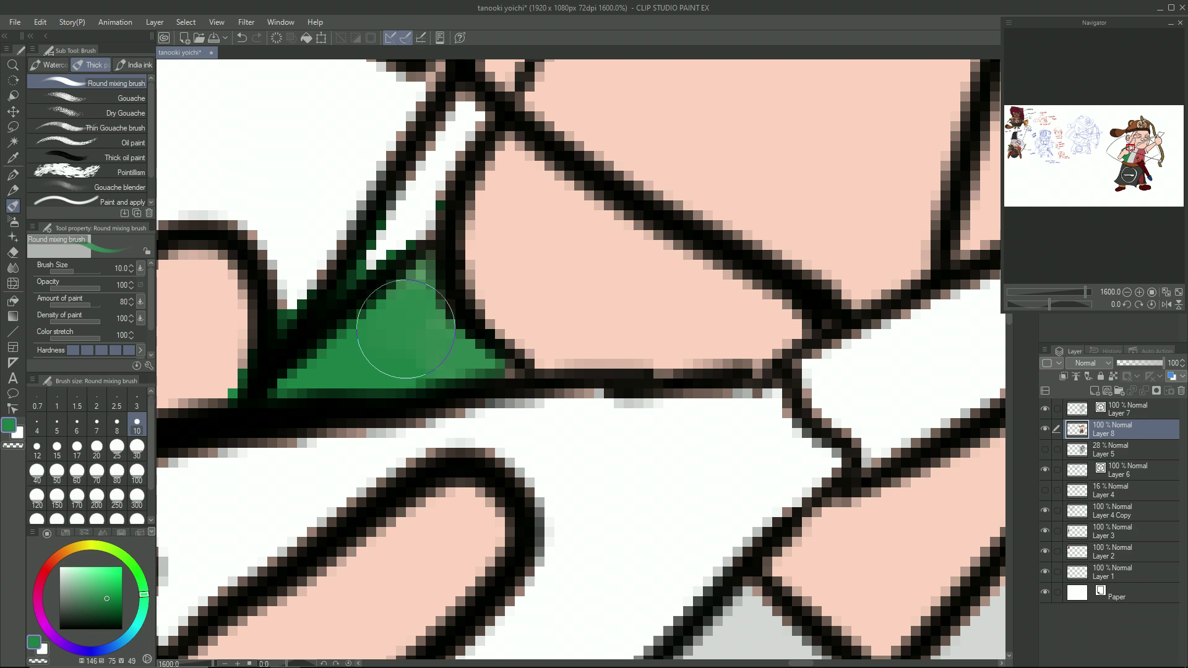
# Step: Erase the green spill beside the bowstring on Layer 8 and paint the fingers' green edges with the skin color
pyautogui.press('e')
pyautogui.moveTo(371, 236)
pyautogui.mouseDown()
pyautogui.moveTo(308, 311)
pyautogui.moveTo(469, 168)
pyautogui.mouseUp()
pyautogui.rightClick(359, 215)
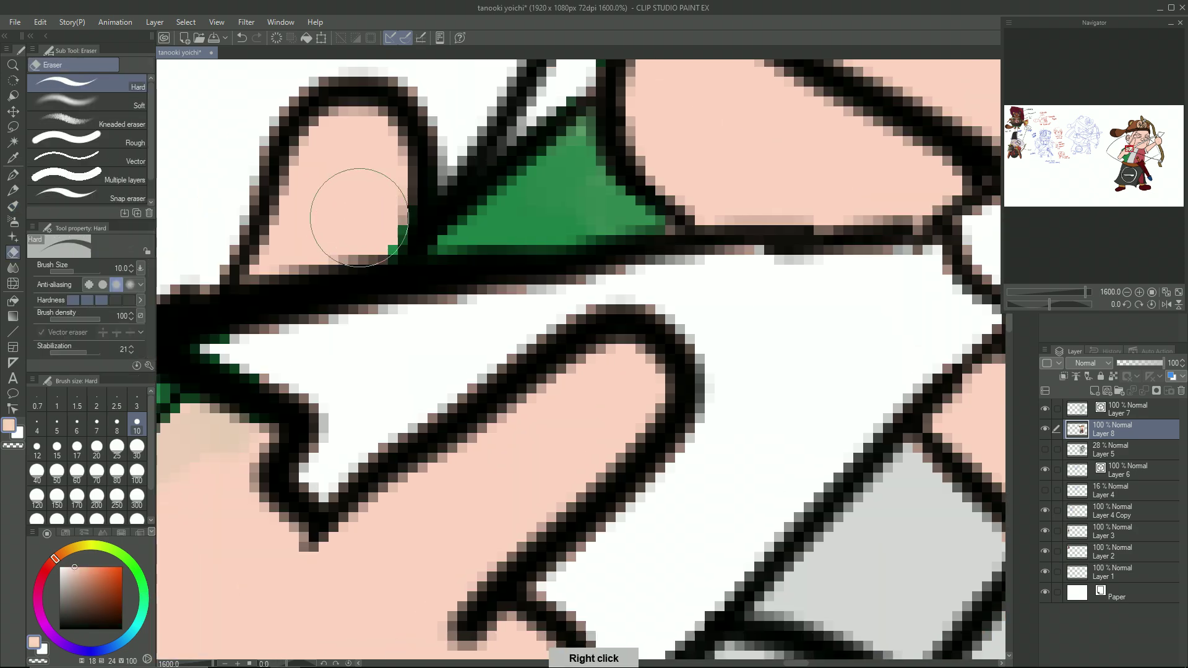
pyautogui.press('b')
pyautogui.moveTo(230, 329); pyautogui.dragTo(404, 181)
# Step: Choose a soft red and paint the arrow's fletching around the fingers with the Round mixing brush at size 10
pyautogui.click(47, 569)
pyautogui.moveTo(92, 599); pyautogui.dragTo(92, 579)
pyautogui.moveTo(449, 201)
pyautogui.mouseDown()
pyautogui.moveTo(501, 253)
pyautogui.moveTo(601, 230)
pyautogui.moveTo(690, 189)
pyautogui.moveTo(604, 172)
pyautogui.moveTo(789, 150)
pyautogui.mouseUp()
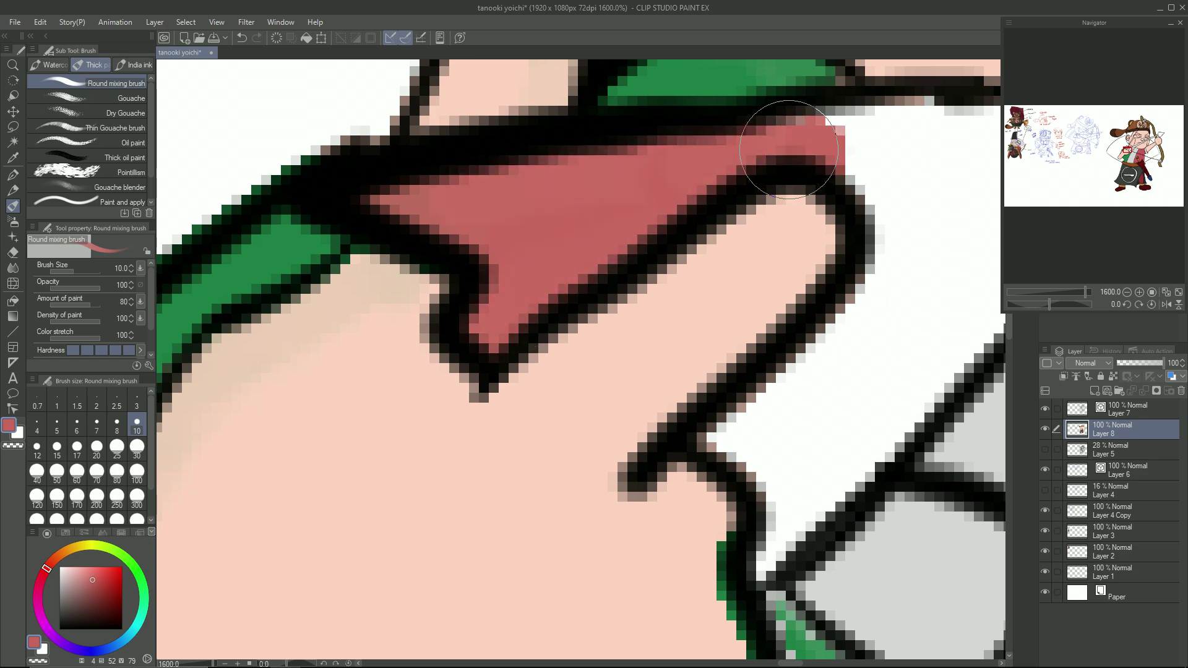
pyautogui.moveTo(692, 345); pyautogui.dragTo(364, 307)
pyautogui.moveTo(541, 291)
pyautogui.mouseDown()
pyautogui.moveTo(441, 492)
pyautogui.moveTo(526, 343)
pyautogui.moveTo(391, 555)
pyautogui.mouseUp()
pyautogui.moveTo(312, 307)
pyautogui.mouseDown()
pyautogui.moveTo(435, 330)
pyautogui.moveTo(454, 404)
pyautogui.moveTo(606, 307)
pyautogui.moveTo(641, 326)
pyautogui.moveTo(574, 400)
pyautogui.mouseUp()
pyautogui.hotkey('ctrl', '-')
pyautogui.hotkey('ctrl', '-')
pyautogui.hotkey('ctrl', '-')
pyautogui.hotkey('ctrl', '-')
pyautogui.hotkey('ctrl', '-')
pyautogui.hotkey('ctrl', '-')
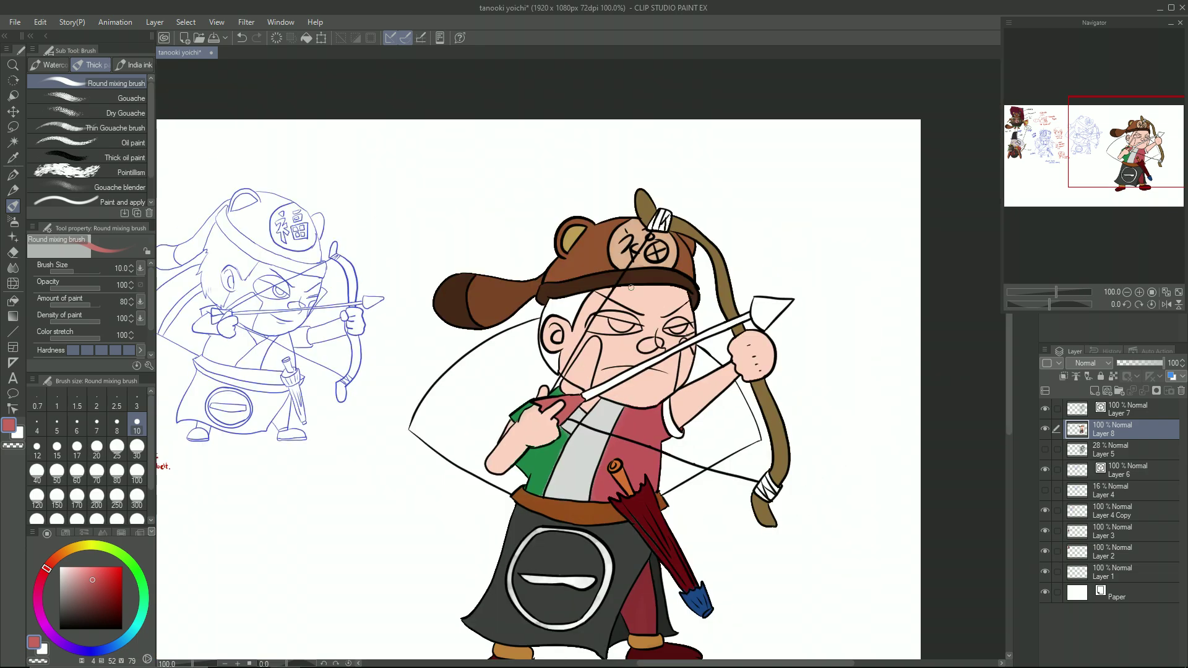
# Step: Choose white and paint the whites of both eyes around the irises with the Round mixing brush at size 10
pyautogui.hotkey('ctrl', '-')
pyautogui.hotkey('ctrl', '+')
pyautogui.hotkey('ctrl', '+')
pyautogui.hotkey('ctrl', '+')
pyautogui.hotkey('ctrl', '+')
pyautogui.hotkey('ctrl', '+')
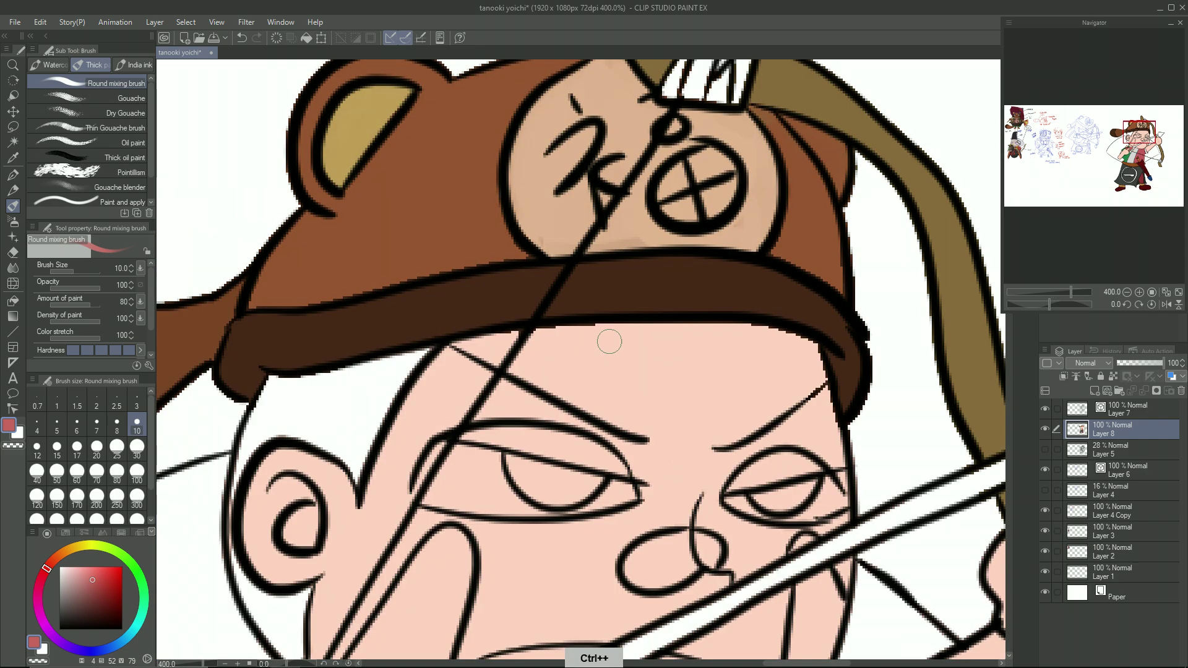
pyautogui.hotkey('ctrl', '+')
pyautogui.hotkey('ctrl', '+')
pyautogui.click(132, 631)
pyautogui.click(79, 567)
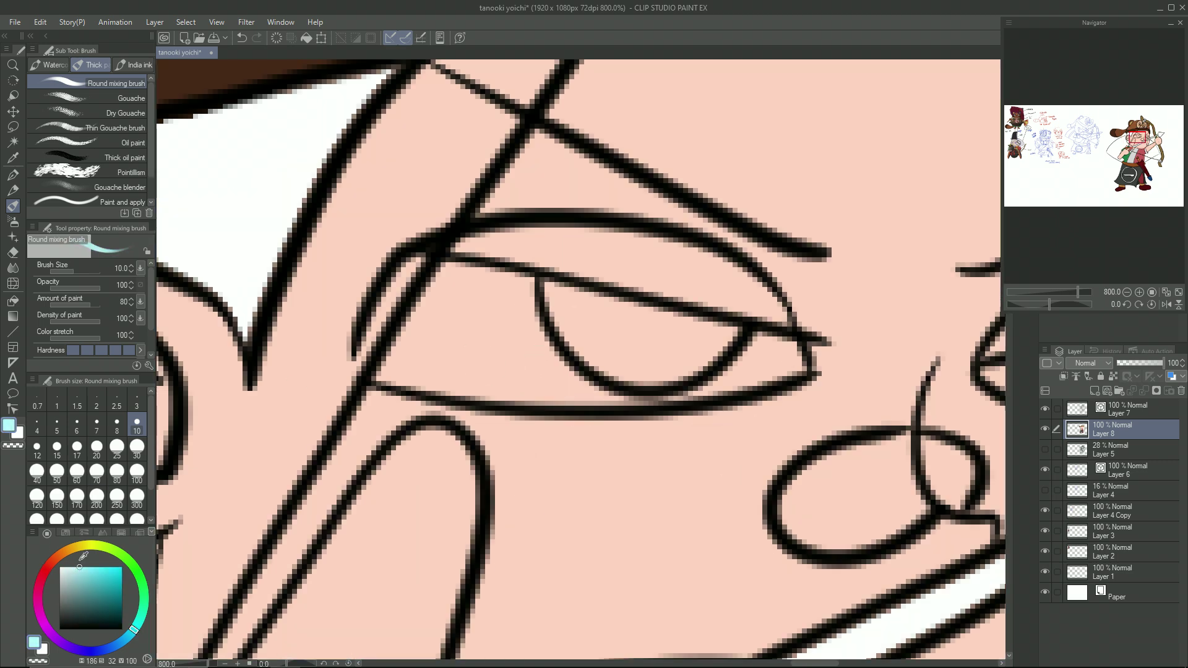
pyautogui.moveTo(423, 275)
pyautogui.mouseDown()
pyautogui.moveTo(405, 353)
pyautogui.moveTo(477, 313)
pyautogui.moveTo(398, 358)
pyautogui.moveTo(611, 405)
pyautogui.moveTo(766, 360)
pyautogui.moveTo(696, 384)
pyautogui.mouseUp()
pyautogui.moveTo(837, 332); pyautogui.dragTo(357, 284)
pyautogui.moveTo(522, 328)
pyautogui.mouseDown()
pyautogui.moveTo(646, 358)
pyautogui.moveTo(589, 345)
pyautogui.mouseUp()
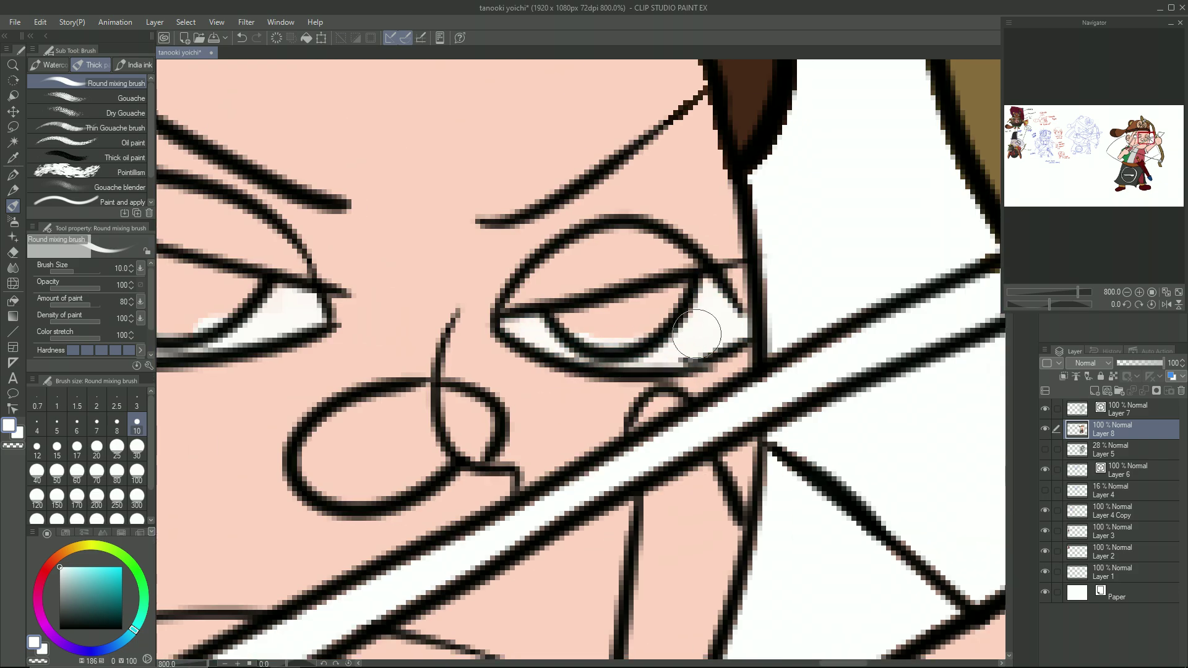
pyautogui.moveTo(514, 313); pyautogui.dragTo(841, 384)
pyautogui.moveTo(1012, 144); pyautogui.dragTo(1141, 138)
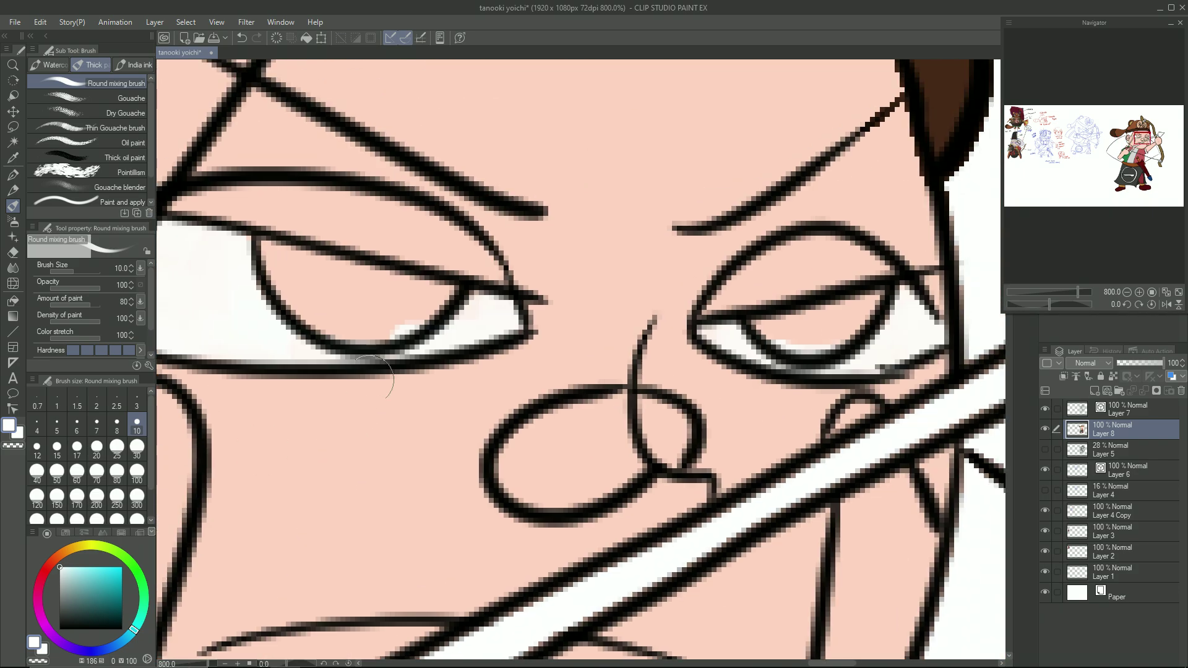
# Step: Choose a light purple and paint both upper eyelids on Layer 8 with the Round mixing brush
pyautogui.click(63, 643)
pyautogui.click(88, 567)
pyautogui.moveTo(751, 266); pyautogui.dragTo(802, 292)
pyautogui.moveTo(818, 285); pyautogui.dragTo(772, 319)
pyautogui.hotkey('ctrl', 'z')
pyautogui.moveTo(869, 288); pyautogui.dragTo(769, 324)
pyautogui.moveTo(226, 234)
pyautogui.mouseDown()
pyautogui.moveTo(344, 224)
pyautogui.moveTo(410, 262)
pyautogui.moveTo(495, 258)
pyautogui.moveTo(549, 298)
pyautogui.mouseUp()
# Step: Choose black and paint the irises of both eyes with the Round mixing brush
pyautogui.moveTo(1015, 144); pyautogui.dragTo(1141, 137)
pyautogui.click(59, 629)
pyautogui.moveTo(346, 346)
pyautogui.mouseDown()
pyautogui.moveTo(372, 382)
pyautogui.moveTo(351, 344)
pyautogui.moveTo(379, 355)
pyautogui.moveTo(389, 401)
pyautogui.moveTo(444, 381)
pyautogui.moveTo(522, 386)
pyautogui.mouseUp()
pyautogui.moveTo(860, 411); pyautogui.dragTo(890, 435)
# Step: Choose a dark gray and paint the archer's hair around and below the ear
pyautogui.scroll(-2, 598, 366)
pyautogui.moveTo(1019, 147); pyautogui.dragTo(1132, 135)
pyautogui.click(60, 608)
pyautogui.scroll(2, 484, 330)
pyautogui.moveTo(470, 328)
pyautogui.mouseDown()
pyautogui.moveTo(461, 296)
pyautogui.moveTo(483, 353)
pyautogui.moveTo(650, 273)
pyautogui.moveTo(607, 414)
pyautogui.moveTo(585, 436)
pyautogui.moveTo(597, 449)
pyautogui.moveTo(603, 418)
pyautogui.moveTo(548, 382)
pyautogui.moveTo(693, 225)
pyautogui.mouseUp()
pyautogui.moveTo(553, 207)
pyautogui.mouseDown()
pyautogui.moveTo(598, 210)
pyautogui.moveTo(522, 294)
pyautogui.moveTo(499, 412)
pyautogui.moveTo(504, 506)
pyautogui.moveTo(514, 496)
pyautogui.moveTo(436, 329)
pyautogui.mouseUp()
pyautogui.moveTo(490, 424)
pyautogui.mouseDown()
pyautogui.moveTo(544, 398)
pyautogui.moveTo(530, 469)
pyautogui.moveTo(561, 467)
pyautogui.mouseUp()
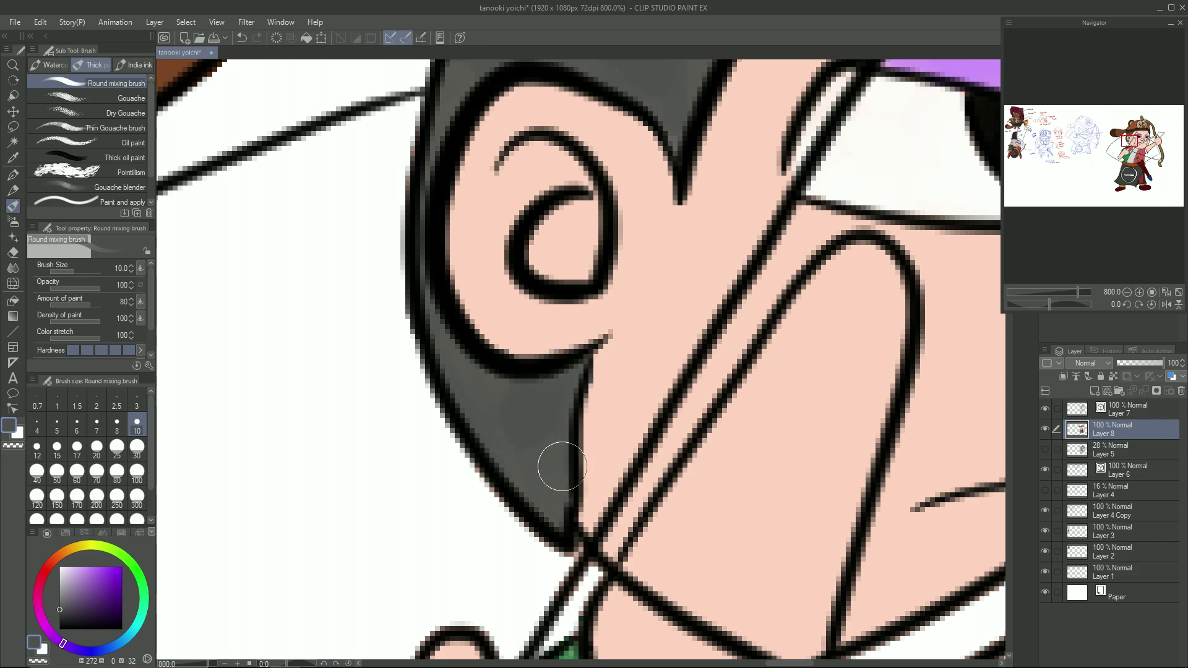
# Step: Pick the dark brown from the tanuki reference and paint the cheek patch beside the ear at brush size 30
pyautogui.scroll(-7, 561, 467)
pyautogui.click(1018, 116)
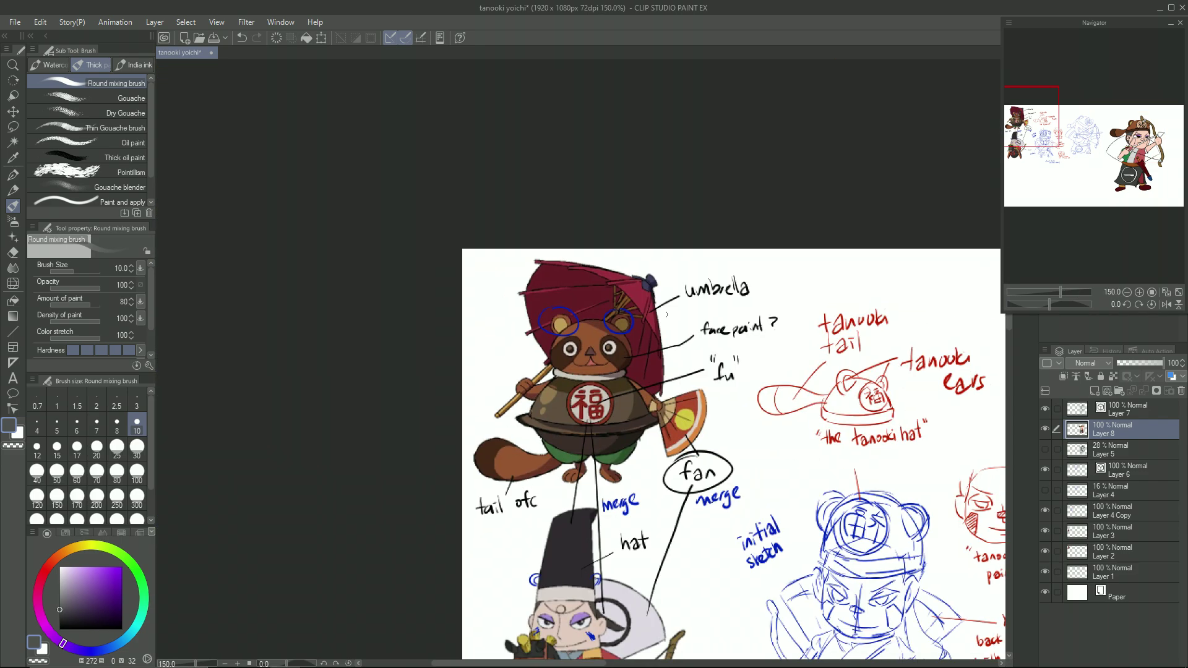
pyautogui.rightClick(562, 360)
pyautogui.click(1138, 142)
pyautogui.hotkey('ctrl', '+')
pyautogui.hotkey('ctrl', '+')
pyautogui.hotkey('ctrl', '+')
pyautogui.hotkey('ctrl', '+')
pyautogui.hotkey('ctrl', '+')
pyautogui.moveTo(588, 291)
pyautogui.mouseDown()
pyautogui.moveTo(637, 204)
pyautogui.moveTo(681, 309)
pyautogui.mouseUp()
pyautogui.click(136, 450)
pyautogui.moveTo(544, 359)
pyautogui.mouseDown()
pyautogui.moveTo(609, 297)
pyautogui.moveTo(668, 207)
pyautogui.moveTo(633, 227)
pyautogui.mouseUp()
pyautogui.moveTo(525, 379)
pyautogui.mouseDown()
pyautogui.moveTo(619, 419)
pyautogui.moveTo(620, 302)
pyautogui.moveTo(559, 397)
pyautogui.mouseUp()
# Step: Paint the far cheek patch above and below the arrow in dark brown, finishing at brush size 10
pyautogui.click(1142, 142)
pyautogui.moveTo(872, 376); pyautogui.dragTo(897, 334)
pyautogui.click(137, 427)
pyautogui.moveTo(872, 198); pyautogui.dragTo(859, 210)
pyautogui.moveTo(865, 295); pyautogui.dragTo(945, 328)
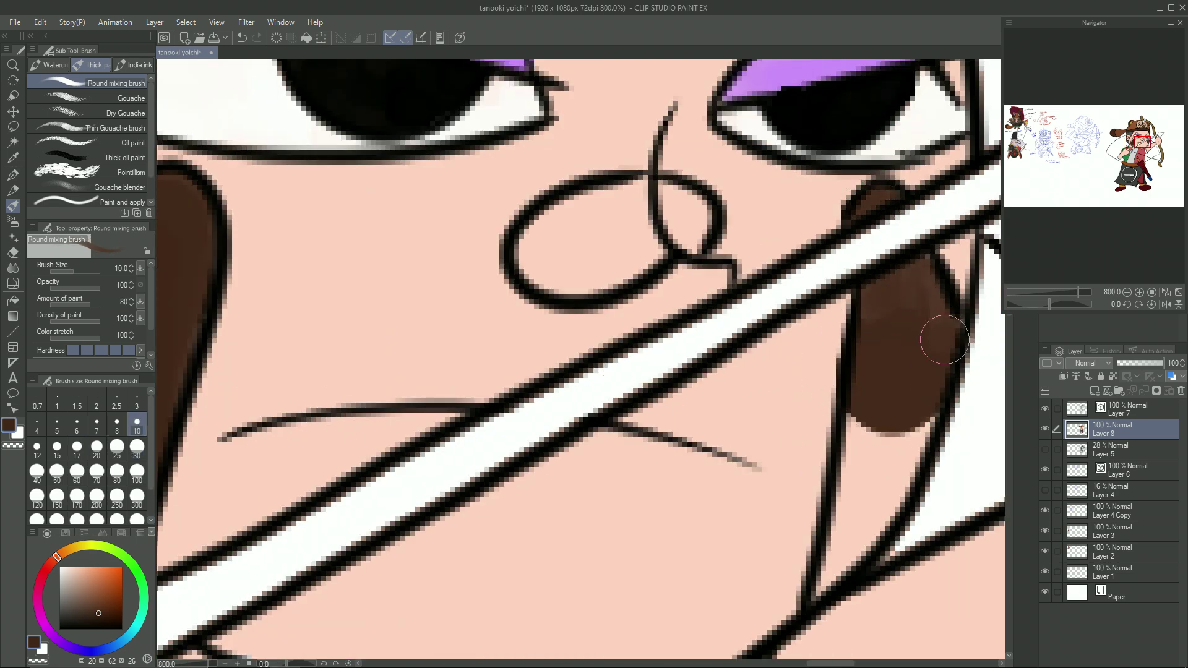
pyautogui.scroll(-3, 945, 331)
pyautogui.hscroll(3, 945, 331)
pyautogui.moveTo(703, 247)
pyautogui.mouseDown()
pyautogui.moveTo(737, 217)
pyautogui.moveTo(669, 382)
pyautogui.moveTo(684, 296)
pyautogui.mouseUp()
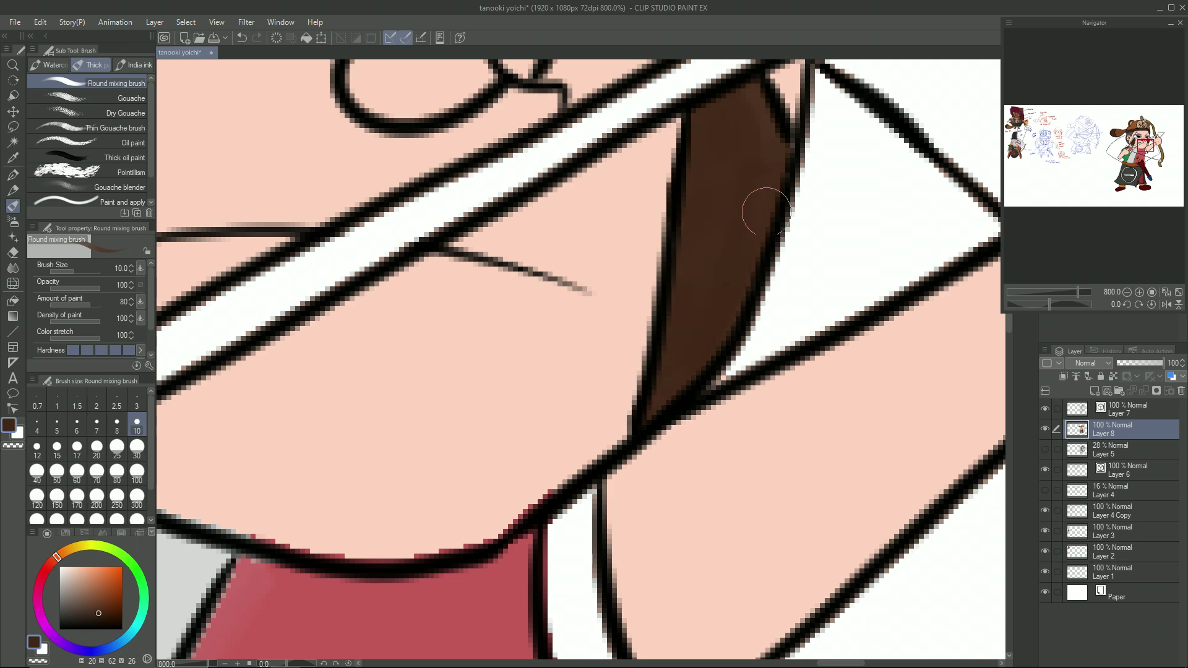
# Step: Fill the edges of the cheek patch beside the ear up to its outlines in dark brown
pyautogui.moveTo(470, 321); pyautogui.dragTo(956, 399)
pyautogui.moveTo(280, 378)
pyautogui.mouseDown()
pyautogui.moveTo(308, 428)
pyautogui.moveTo(376, 463)
pyautogui.moveTo(440, 464)
pyautogui.mouseUp()
pyautogui.moveTo(327, 334)
pyautogui.mouseDown()
pyautogui.moveTo(276, 379)
pyautogui.moveTo(384, 456)
pyautogui.moveTo(307, 406)
pyautogui.mouseUp()
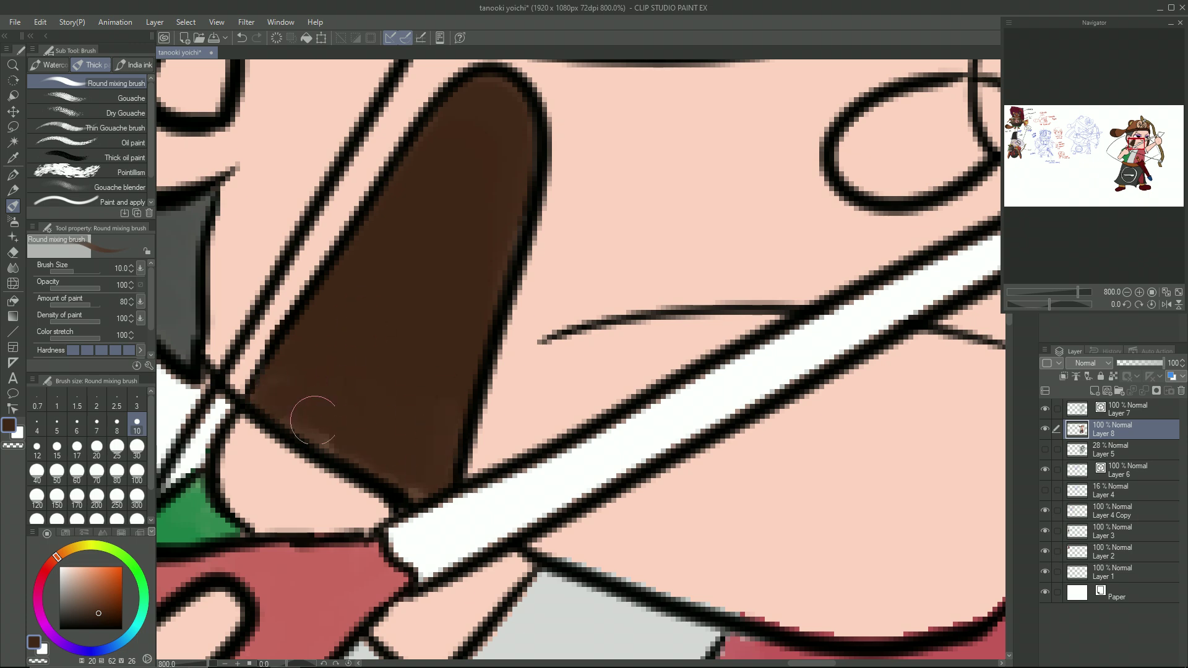
pyautogui.moveTo(368, 242)
pyautogui.mouseDown()
pyautogui.moveTo(495, 310)
pyautogui.moveTo(438, 133)
pyautogui.mouseUp()
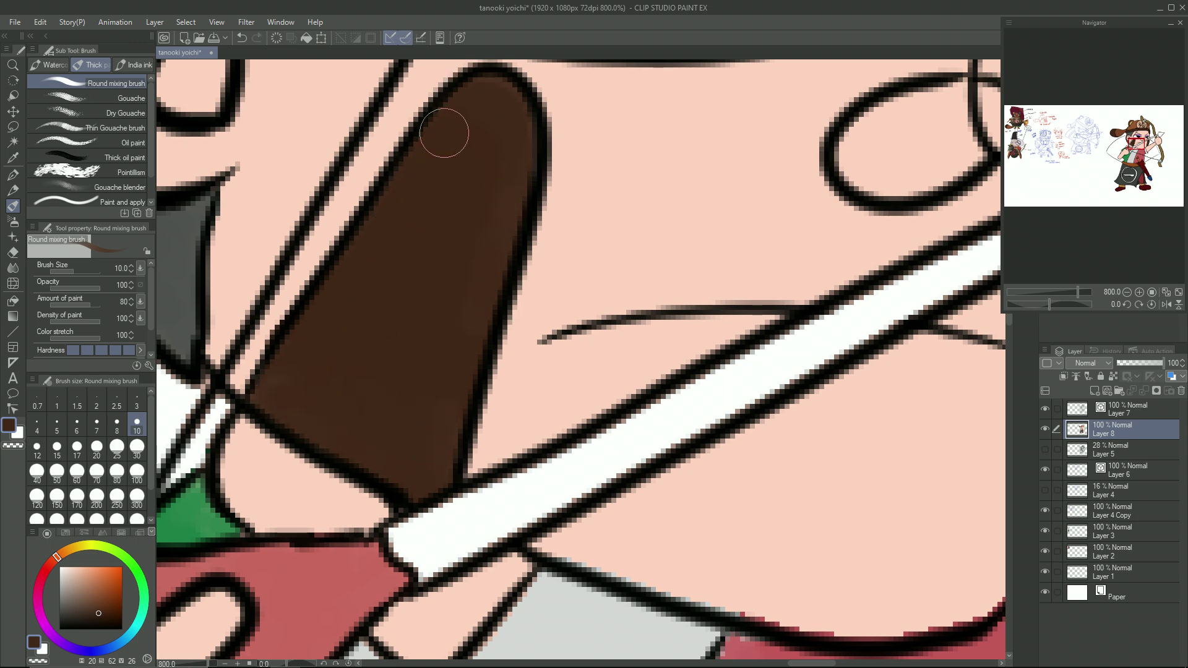
pyautogui.hotkey('ctrl', '-')
pyautogui.hotkey('ctrl', '-')
pyautogui.hotkey('ctrl', '-')
pyautogui.hotkey('ctrl', '-')
pyautogui.hotkey('ctrl', '-')
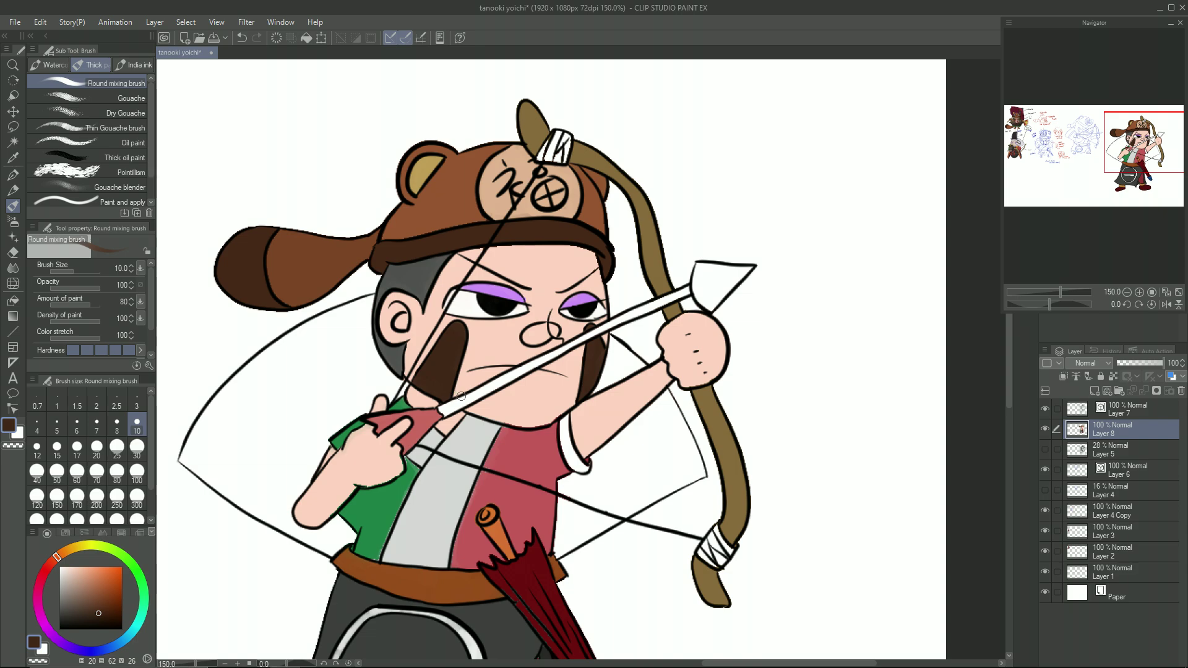
# Step: Paint the archer's nose in a medium reddish brown with the Round mixing brush at size 10
pyautogui.hotkey('ctrl', '+')
pyautogui.hotkey('ctrl', '+')
pyautogui.hotkey('ctrl', '+')
pyautogui.hotkey('ctrl', '+')
pyautogui.hotkey('ctrl', '+')
pyautogui.moveTo(458, 309)
pyautogui.mouseDown()
pyautogui.moveTo(522, 291)
pyautogui.moveTo(554, 259)
pyautogui.moveTo(587, 303)
pyautogui.mouseUp()
pyautogui.hotkey('ctrl', '-')
pyautogui.hotkey('ctrl', '-')
pyautogui.hotkey('ctrl', '-')
pyautogui.hotkey('ctrl', '-')
pyautogui.hotkey('ctrl', '-')
pyautogui.hotkey('ctrl', '-')
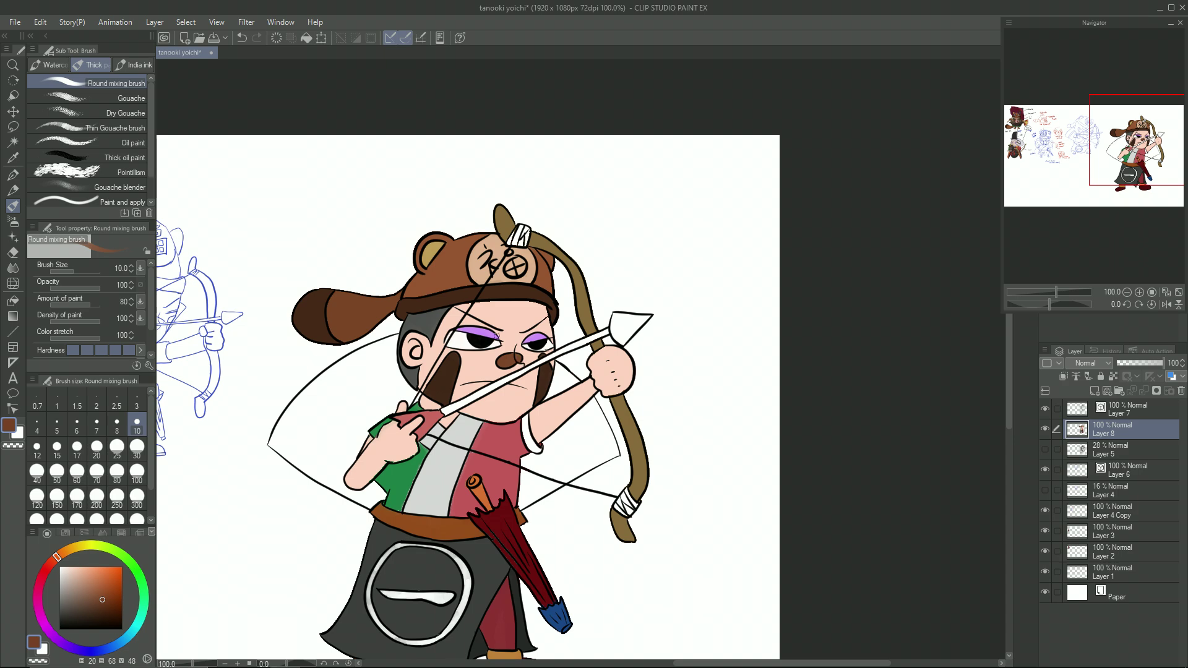
# Step: Sample the clothing's red and paint the bow arm's sleeve cuff in a darker red
pyautogui.keyDown('alt'); pyautogui.click(501, 440); pyautogui.keyUp('alt')
pyautogui.hotkey('ctrl', '+')
pyautogui.hotkey('ctrl', '+')
pyautogui.hotkey('ctrl', '+')
pyautogui.hotkey('ctrl', '+')
pyautogui.hotkey('ctrl', '+')
pyautogui.hotkey('ctrl', '+')
pyautogui.keyDown('alt'); pyautogui.click(525, 447); pyautogui.keyUp('alt')
pyautogui.moveTo(519, 272)
pyautogui.mouseDown()
pyautogui.moveTo(554, 227)
pyautogui.moveTo(597, 481)
pyautogui.moveTo(638, 500)
pyautogui.mouseUp()
pyautogui.moveTo(458, 195); pyautogui.dragTo(663, 380)
# Step: Pick the skin color and paint over the red spill along the chin's lower edge
pyautogui.rightClick(445, 421)
pyautogui.moveTo(441, 428); pyautogui.dragTo(514, 444)
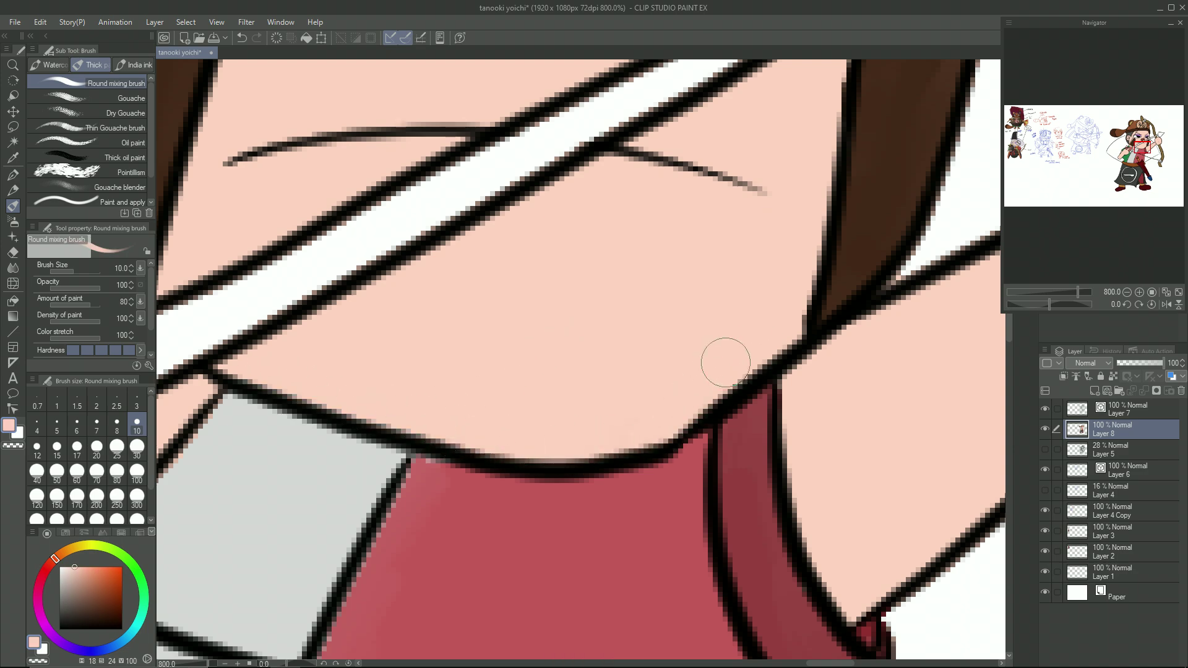
pyautogui.hotkey('ctrl', '-')
pyautogui.hotkey('ctrl', '-')
pyautogui.hotkey('ctrl', '-')
pyautogui.hotkey('ctrl', '-')
pyautogui.hotkey('ctrl', '-')
pyautogui.hotkey('ctrl', '-')
pyautogui.hotkey('ctrl', '-')
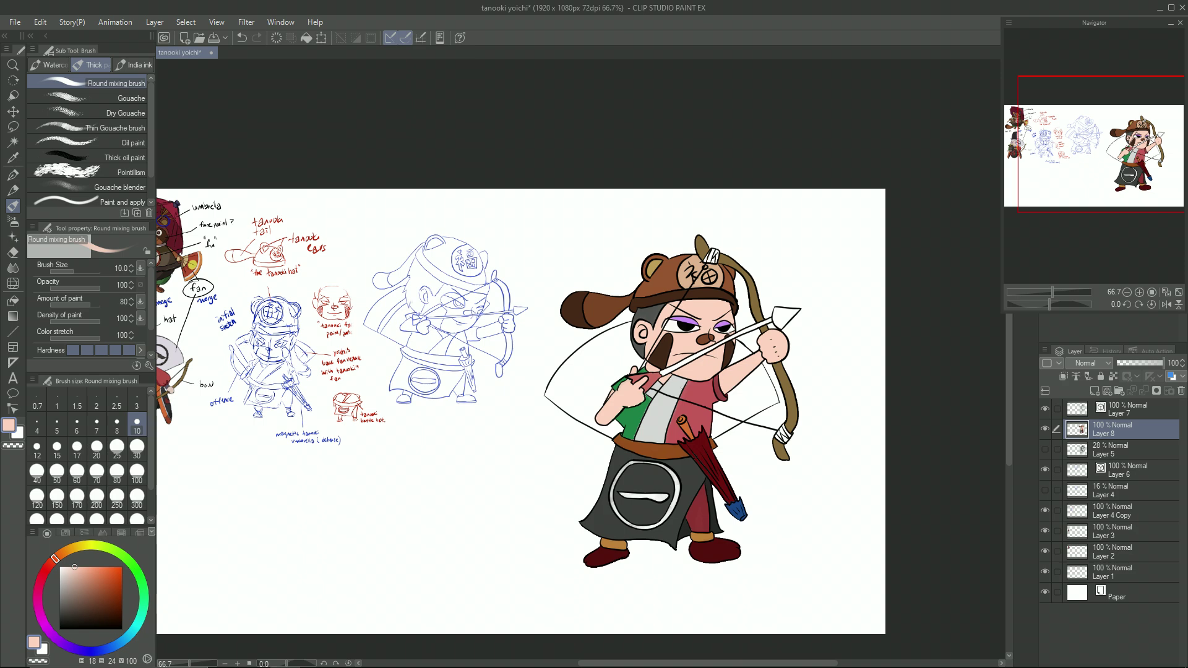
# Step: Pick the orange from the reference fan and paint the outer band of the back fan behind the drawing arm
pyautogui.hotkey('ctrl', '+')
pyautogui.hotkey('ctrl', '+')
pyautogui.hotkey('ctrl', '+')
pyautogui.moveTo(239, 258); pyautogui.dragTo(314, 261)
pyautogui.keyDown('alt'); pyautogui.click(238, 204); pyautogui.keyUp('alt')
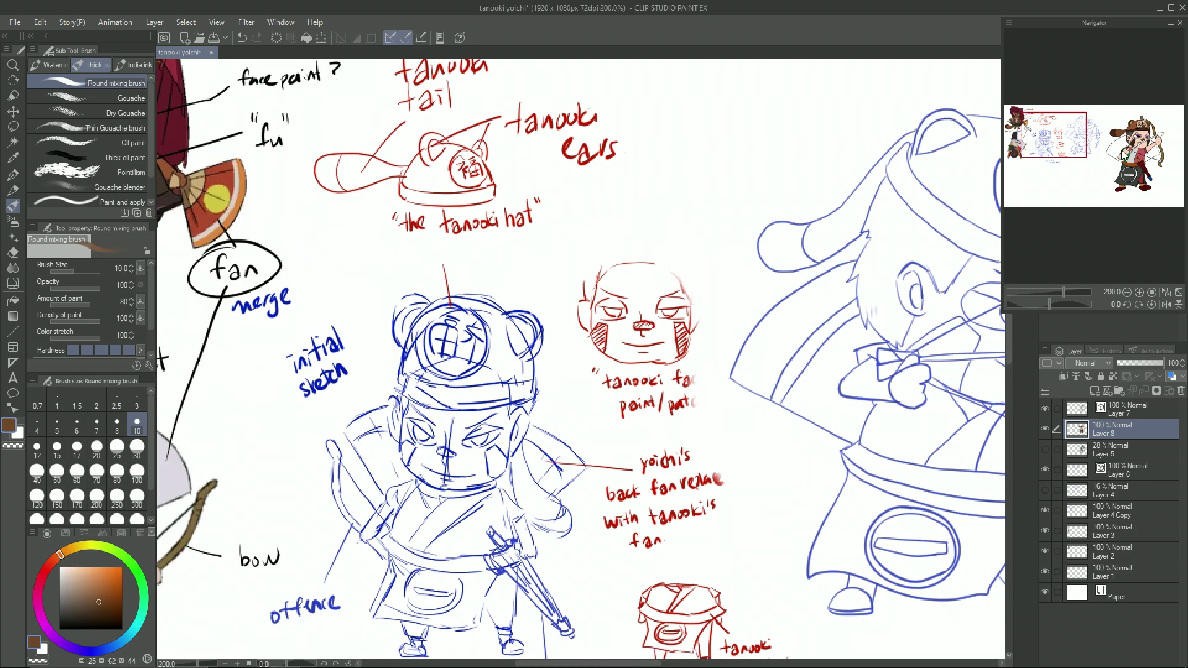
pyautogui.moveTo(983, 396); pyautogui.dragTo(167, 211)
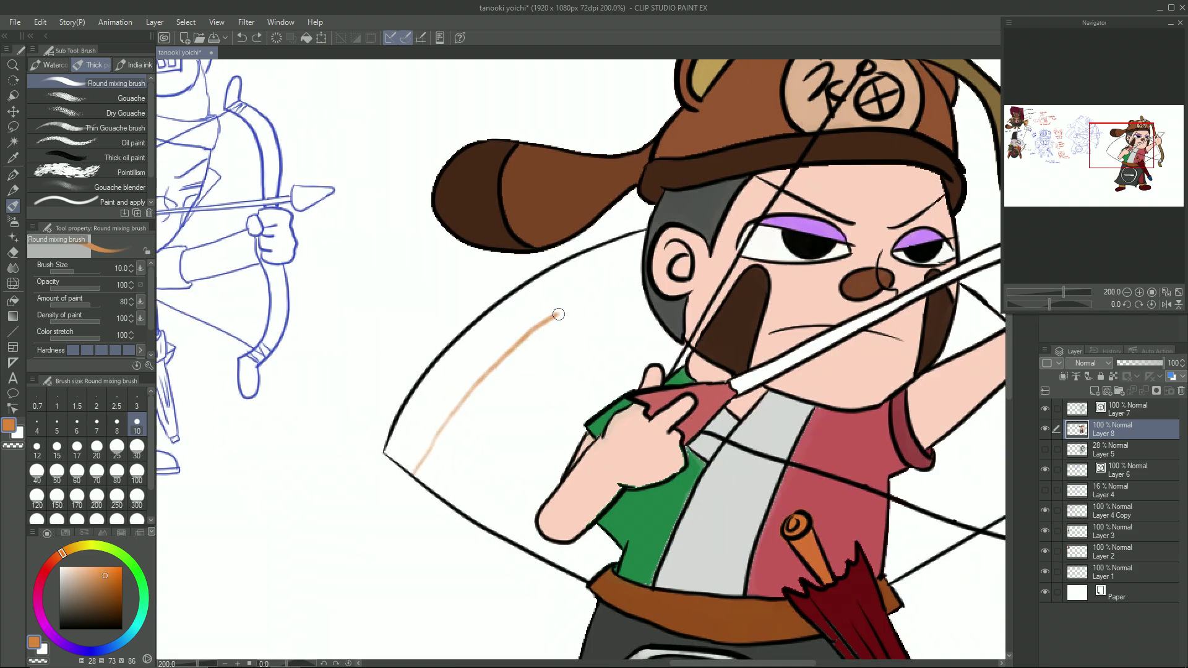
pyautogui.hotkey('ctrl', '+')
pyautogui.hotkey('ctrl', '+')
pyautogui.moveTo(490, 350); pyautogui.dragTo(550, 186)
pyautogui.moveTo(361, 455); pyautogui.dragTo(488, 276)
pyautogui.moveTo(704, 104); pyautogui.dragTo(445, 317)
# Step: Fill that orange fan band with an enlarged brush, then reduce the brush and finish the band beside the hair
pyautogui.press(']')
pyautogui.press(']')
pyautogui.press(']')
pyautogui.press(']')
pyautogui.press(']')
pyautogui.press(']')
pyautogui.moveTo(494, 190)
pyautogui.mouseDown()
pyautogui.moveTo(480, 243)
pyautogui.moveTo(472, 218)
pyautogui.moveTo(344, 370)
pyautogui.moveTo(325, 405)
pyautogui.moveTo(371, 394)
pyautogui.moveTo(355, 416)
pyautogui.mouseUp()
pyautogui.moveTo(625, 93); pyautogui.dragTo(464, 273)
pyautogui.moveTo(533, 211)
pyautogui.mouseDown()
pyautogui.moveTo(437, 287)
pyautogui.moveTo(538, 265)
pyautogui.moveTo(504, 233)
pyautogui.mouseUp()
pyautogui.press('[')
pyautogui.press('[')
pyautogui.press('[')
pyautogui.press('[')
pyautogui.press('[')
pyautogui.press('[')
pyautogui.moveTo(630, 181)
pyautogui.mouseDown()
pyautogui.moveTo(596, 168)
pyautogui.moveTo(642, 209)
pyautogui.mouseUp()
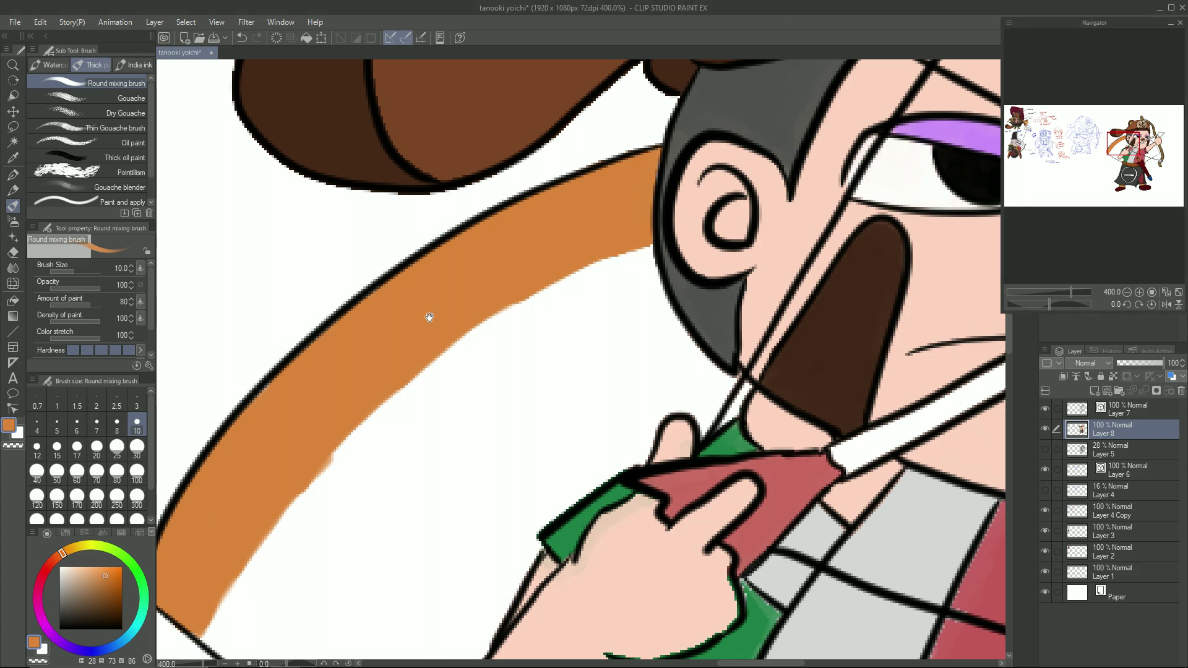
# Step: Paint the fan's orange outer band above and below the bow arm
pyautogui.moveTo(429, 318); pyautogui.dragTo(202, 251)
pyautogui.moveTo(965, 282); pyautogui.dragTo(513, 229)
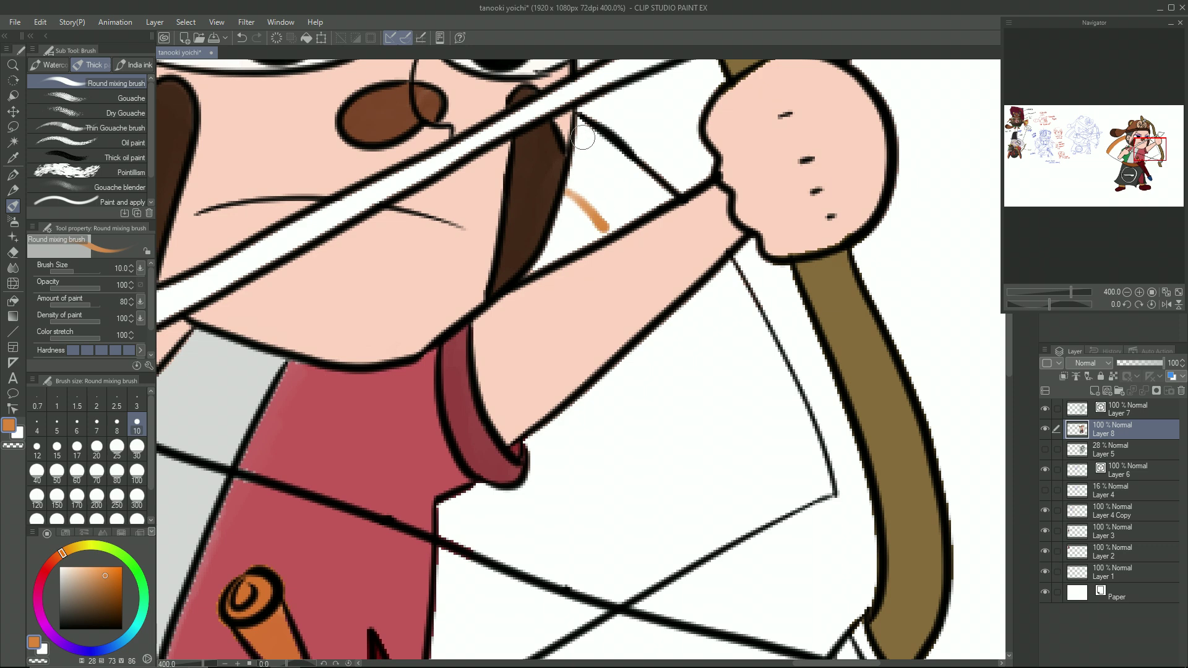
pyautogui.moveTo(583, 196)
pyautogui.mouseDown()
pyautogui.moveTo(590, 148)
pyautogui.moveTo(595, 191)
pyautogui.moveTo(704, 403)
pyautogui.mouseUp()
pyautogui.scroll(-3, 664, 197)
pyautogui.hscroll(2, 664, 197)
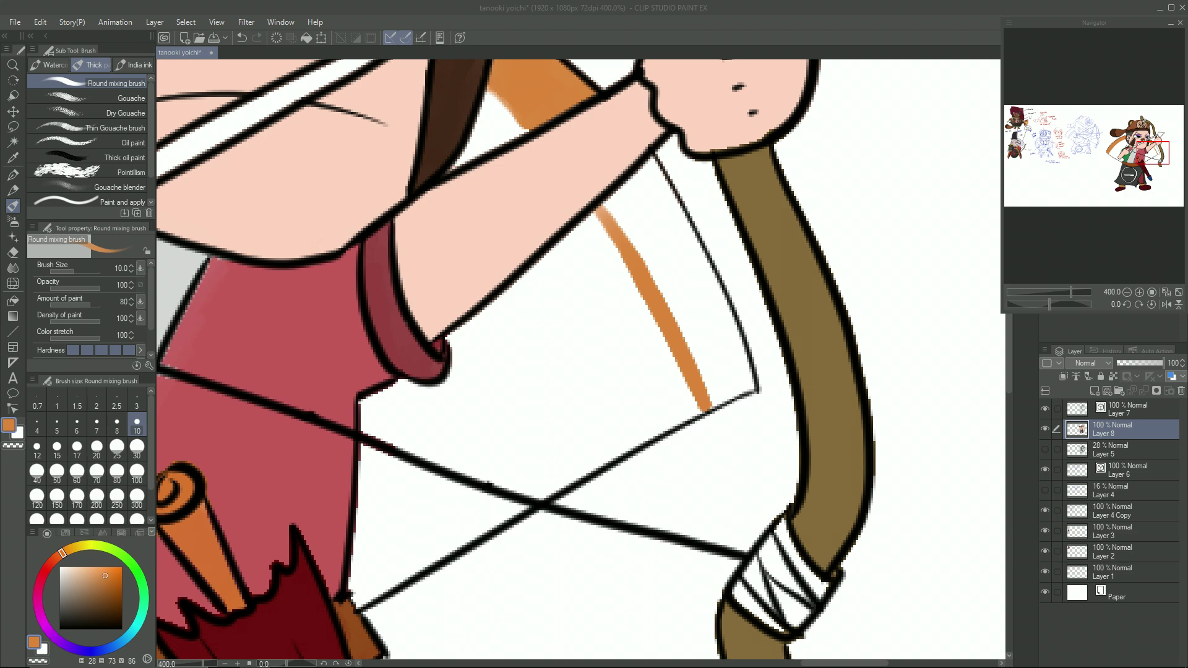
pyautogui.click(629, 196)
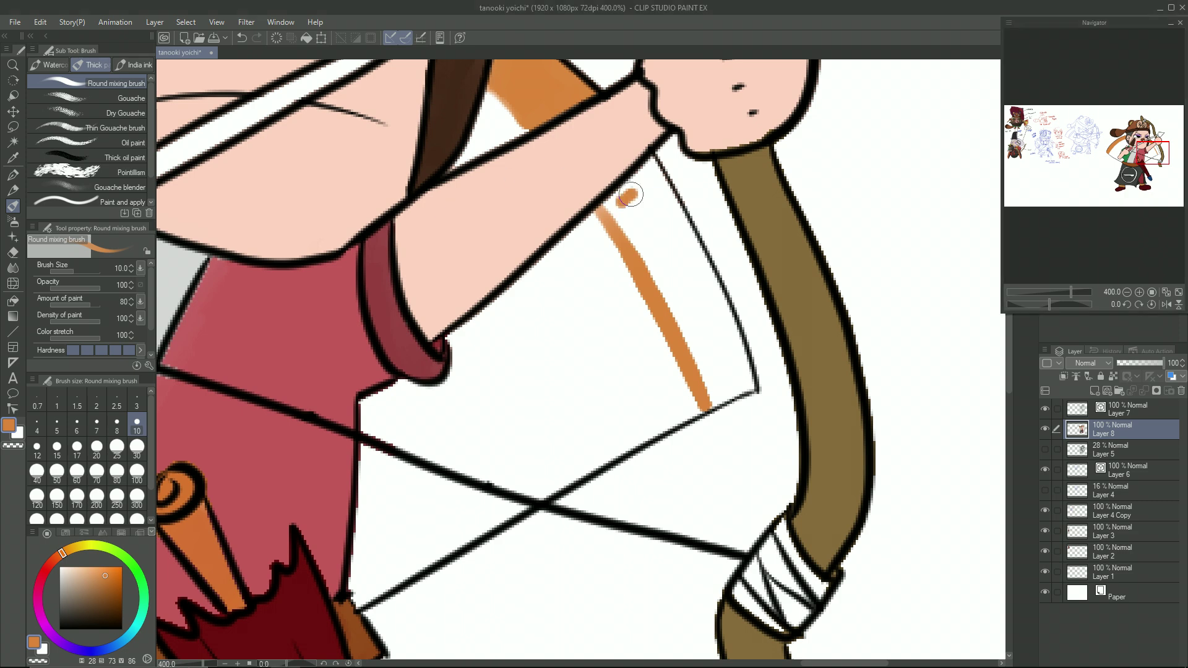
pyautogui.moveTo(676, 211); pyautogui.dragTo(715, 390)
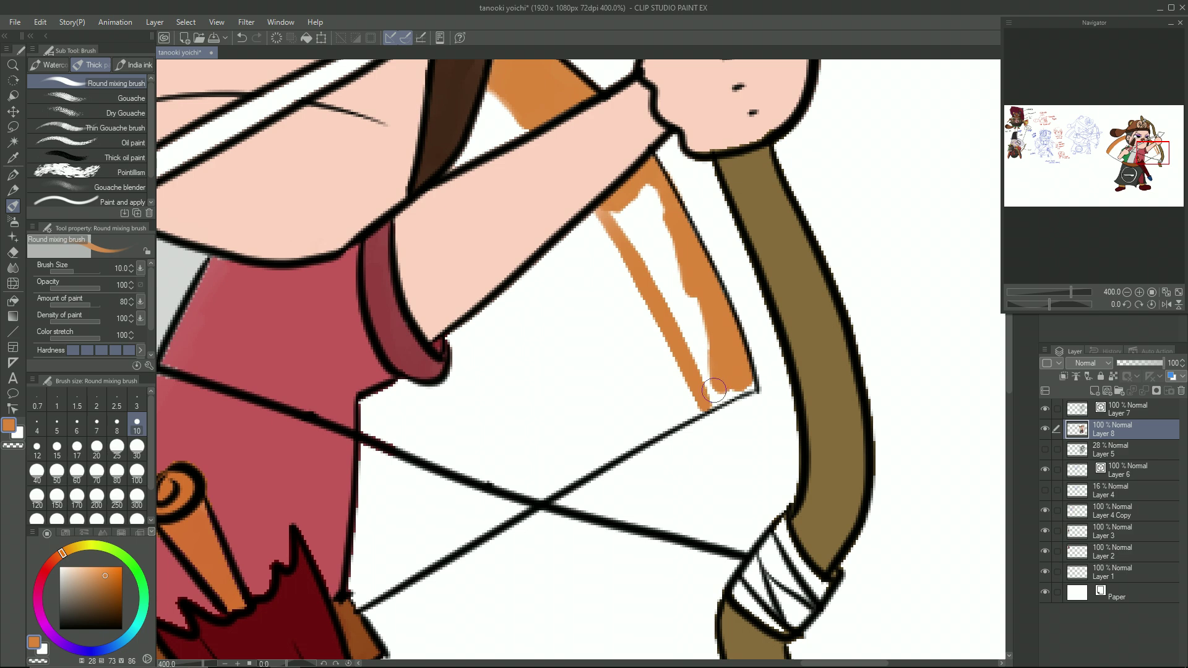
pyautogui.moveTo(619, 221)
pyautogui.mouseDown()
pyautogui.moveTo(666, 269)
pyautogui.moveTo(708, 386)
pyautogui.mouseUp()
# Step: Pick the red from the reference fan and paint an inner arc on the fan behind the drawing arm
pyautogui.hotkey('ctrl', '-')
pyautogui.hotkey('ctrl', '-')
pyautogui.hotkey('ctrl', '-')
pyautogui.hotkey('ctrl', '-')
pyautogui.moveTo(1025, 124); pyautogui.dragTo(1028, 125)
pyautogui.rightClick(580, 339)
pyautogui.click(1099, 153)
pyautogui.hotkey('ctrl', '+')
pyautogui.moveTo(450, 402); pyautogui.dragTo(644, 218)
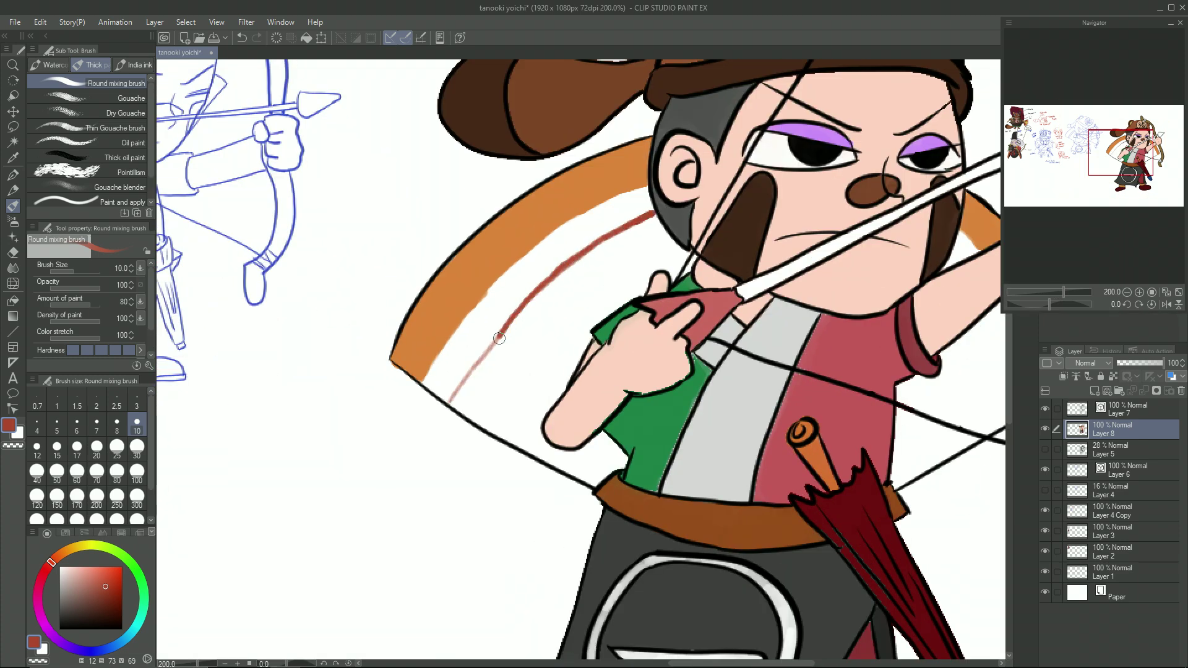
# Step: Paint the matching red inner arc on the fan's other side, above and below the bow arm
pyautogui.moveTo(867, 302)
pyautogui.mouseDown()
pyautogui.moveTo(618, 209)
pyautogui.moveTo(640, 163)
pyautogui.mouseUp()
pyautogui.hotkey('ctrl', '+')
pyautogui.hotkey('ctrl', '+')
pyautogui.hotkey('ctrl', '-')
pyautogui.moveTo(777, 384); pyautogui.dragTo(640, 270)
pyautogui.moveTo(660, 266); pyautogui.dragTo(754, 437)
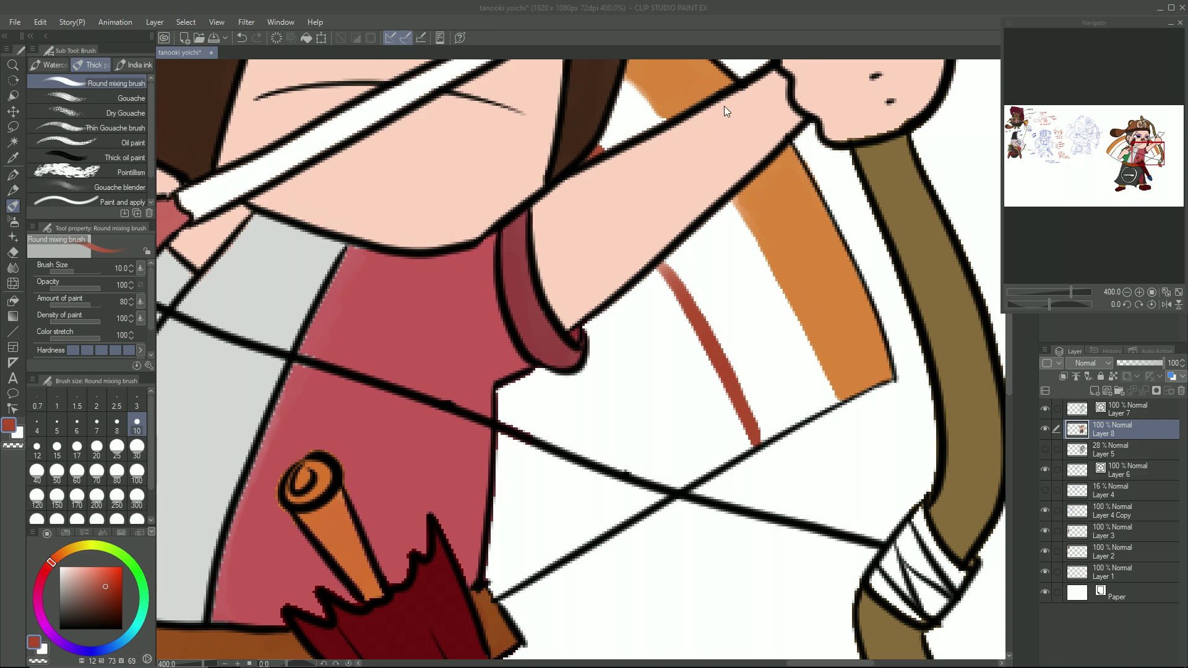
# Step: Paint red on the fan below the drawing arm's elbow and along the hair and bowstring
pyautogui.hotkey('ctrl', '-')
pyautogui.hotkey('ctrl', '-')
pyautogui.hotkey('ctrl', '-')
pyautogui.hotkey('ctrl', '+')
pyautogui.hotkey('ctrl', '+')
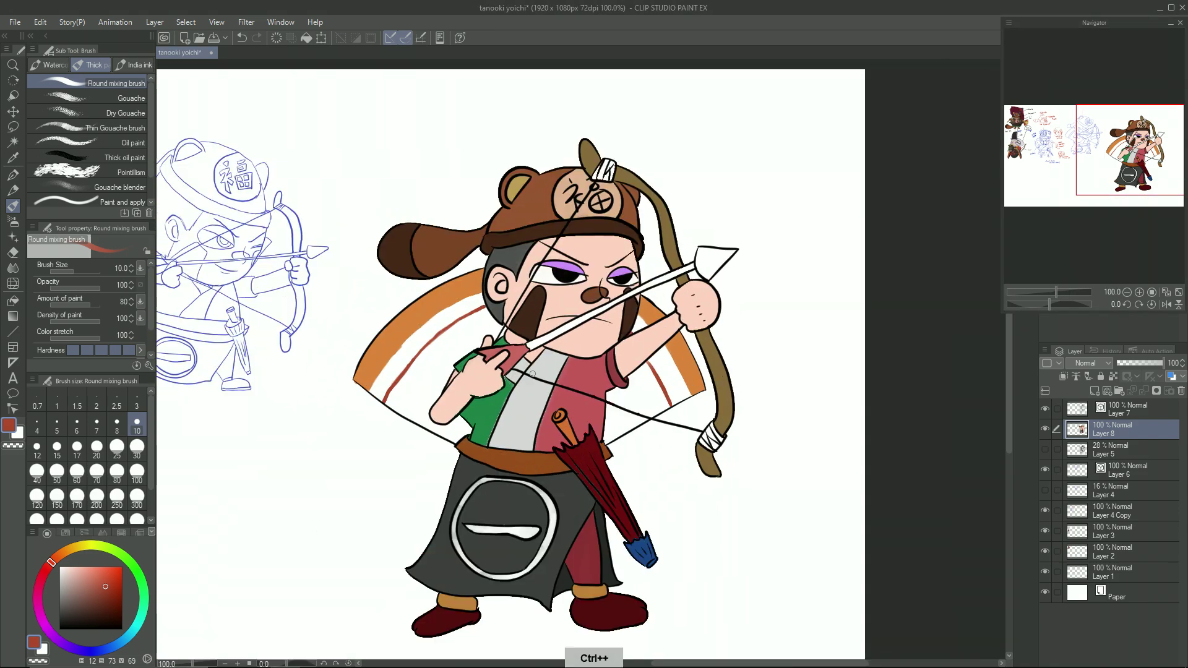
pyautogui.click(1022, 122)
pyautogui.moveTo(1021, 122); pyautogui.dragTo(1115, 156)
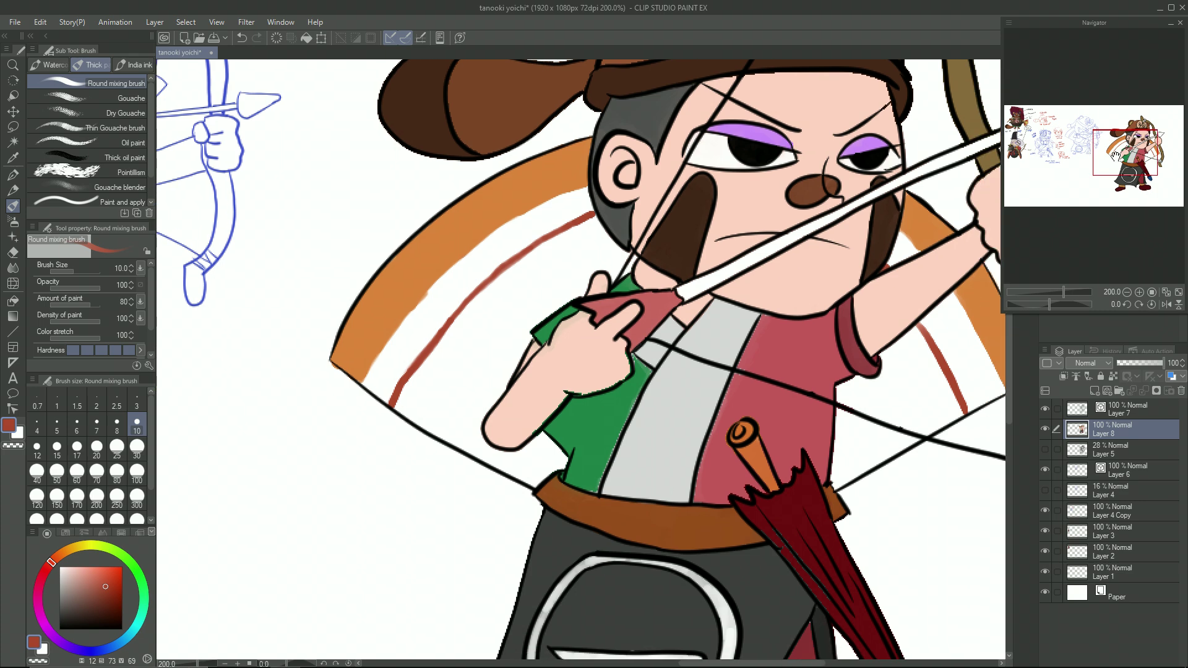
pyautogui.hotkey('ctrl', '+')
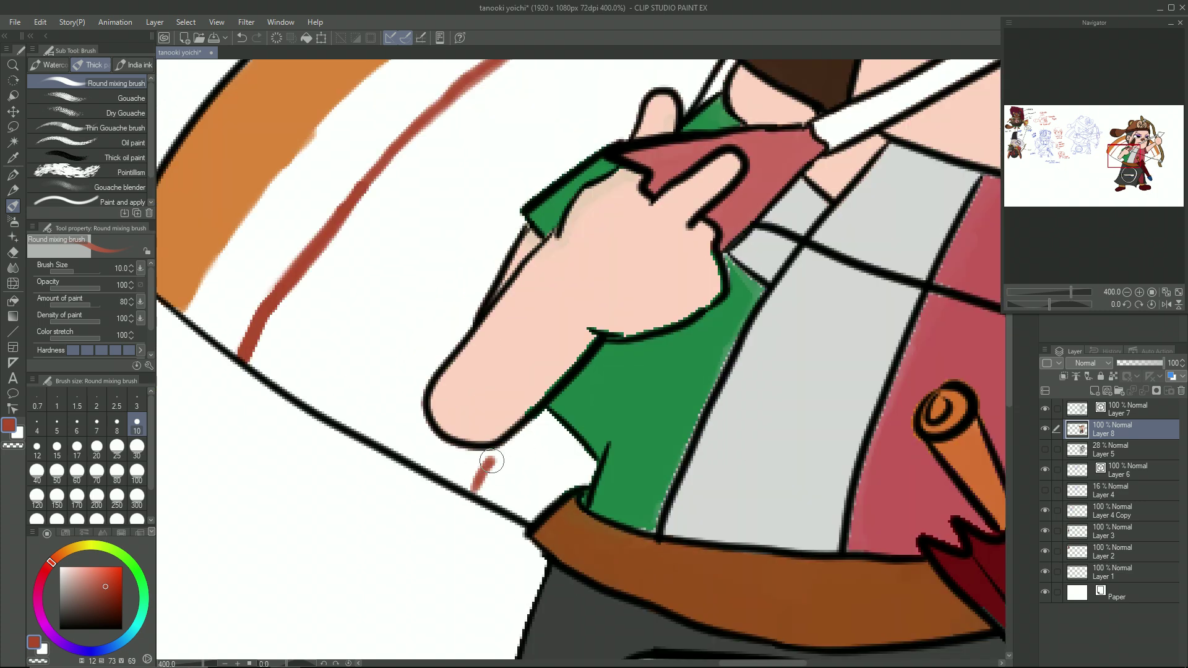
pyautogui.moveTo(878, 409); pyautogui.dragTo(427, 301)
pyautogui.moveTo(679, 349); pyautogui.dragTo(703, 388)
pyautogui.moveTo(384, 208); pyautogui.dragTo(725, 421)
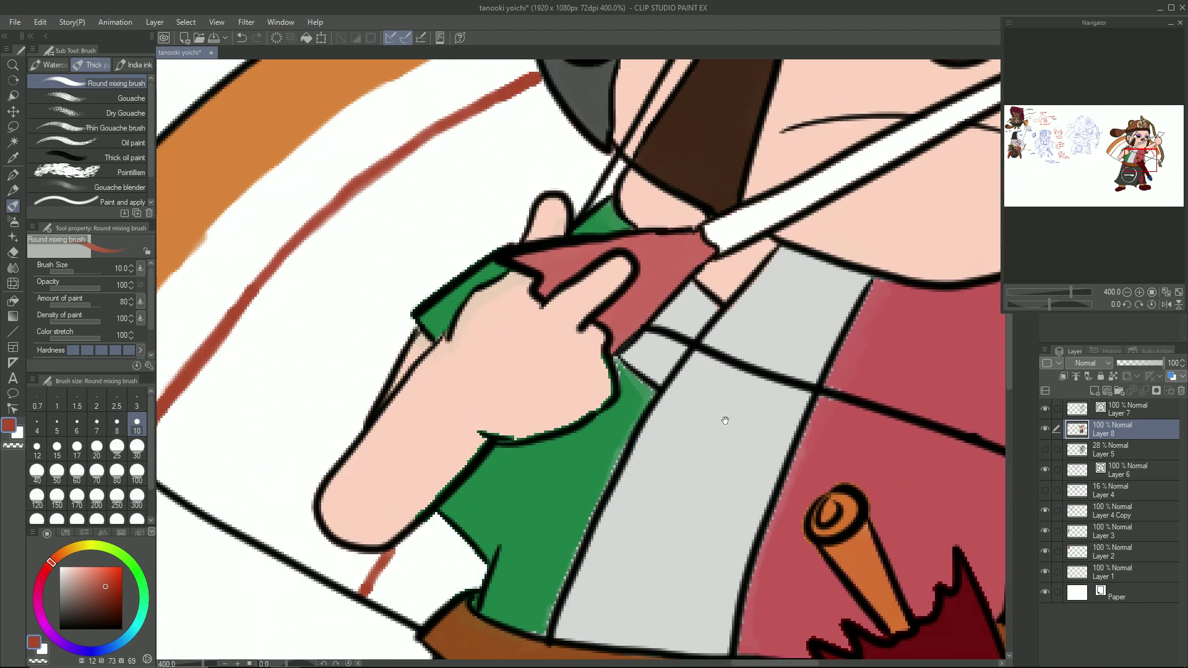
pyautogui.moveTo(536, 96); pyautogui.dragTo(595, 160)
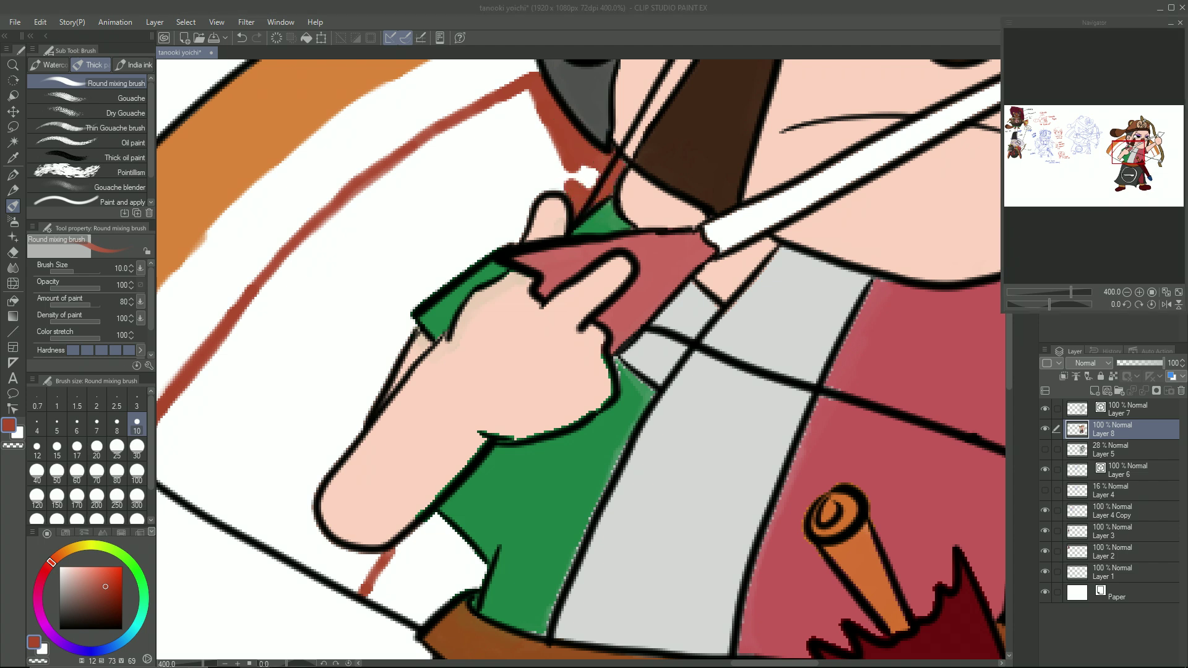
# Step: Paint the fan's red edge around the green sleeve, the fingers and the drawing forearm
pyautogui.click(707, 21)
pyautogui.moveTo(400, 307); pyautogui.dragTo(515, 229)
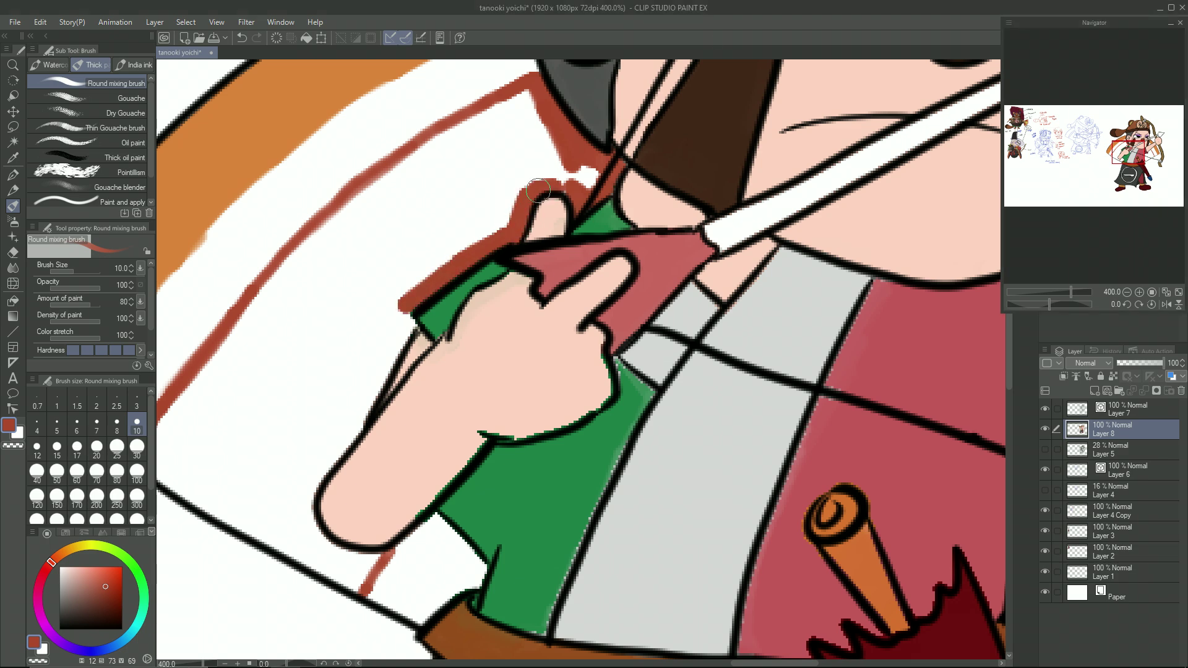
pyautogui.scroll(-3, 418, 215)
pyautogui.moveTo(412, 240)
pyautogui.mouseDown()
pyautogui.moveTo(375, 324)
pyautogui.moveTo(328, 383)
pyautogui.moveTo(368, 455)
pyautogui.moveTo(396, 455)
pyautogui.mouseUp()
pyautogui.moveTo(294, 345); pyautogui.dragTo(358, 309)
pyautogui.moveTo(219, 307); pyautogui.dragTo(461, 445)
# Step: Enlarge the brush and fill the fan's inner area behind the drawing arm with red
pyautogui.scroll(1, 277, 311)
pyautogui.press(']')
pyautogui.press(']')
pyautogui.press(']')
pyautogui.press(']')
pyautogui.press(']')
pyautogui.press(']')
pyautogui.moveTo(270, 445)
pyautogui.mouseDown()
pyautogui.moveTo(280, 371)
pyautogui.moveTo(327, 508)
pyautogui.moveTo(380, 427)
pyautogui.moveTo(297, 410)
pyautogui.moveTo(530, 146)
pyautogui.moveTo(504, 138)
pyautogui.moveTo(357, 273)
pyautogui.moveTo(544, 180)
pyautogui.moveTo(577, 138)
pyautogui.moveTo(363, 425)
pyautogui.mouseUp()
# Step: Fill the fan's inner area beneath the bow arm with red, using brush size 10 up to the shirt and lower edge
pyautogui.moveTo(927, 286)
pyautogui.mouseDown()
pyautogui.moveTo(477, 188)
pyautogui.moveTo(430, 158)
pyautogui.mouseUp()
pyautogui.moveTo(618, 318)
pyautogui.mouseDown()
pyautogui.moveTo(688, 299)
pyautogui.moveTo(756, 298)
pyautogui.moveTo(809, 331)
pyautogui.moveTo(625, 402)
pyautogui.moveTo(776, 353)
pyautogui.mouseUp()
pyautogui.click(137, 424)
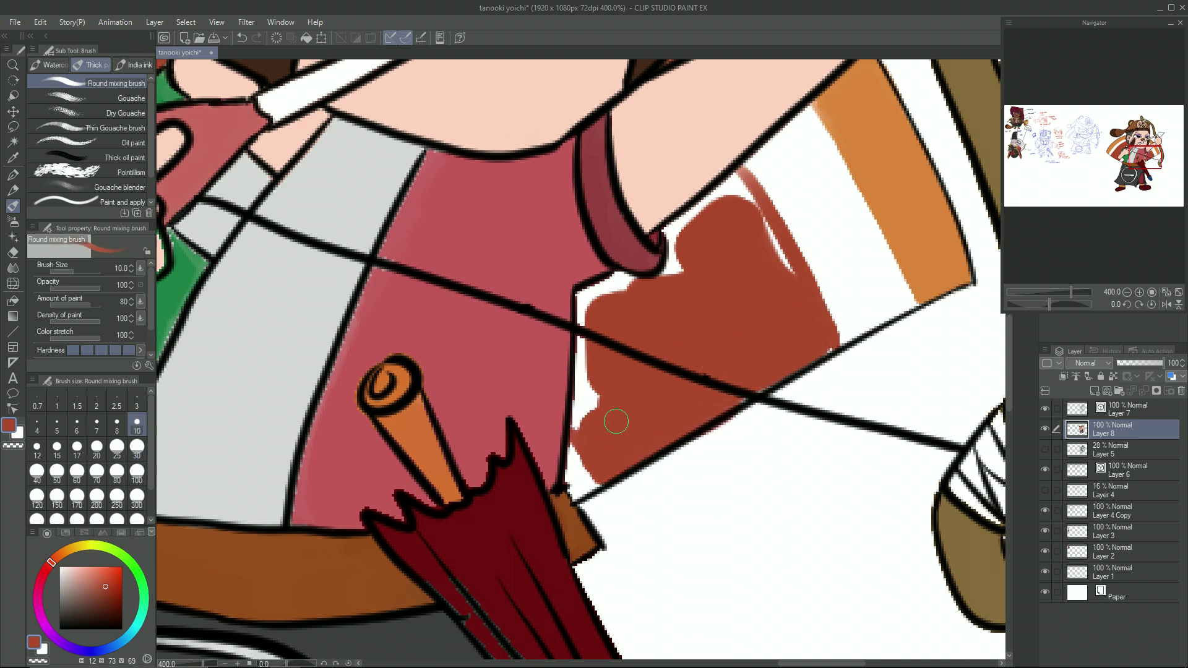
pyautogui.scroll(2, 618, 403)
pyautogui.moveTo(547, 211)
pyautogui.mouseDown()
pyautogui.moveTo(545, 247)
pyautogui.moveTo(593, 209)
pyautogui.moveTo(736, 144)
pyautogui.mouseUp()
pyautogui.moveTo(770, 86)
pyautogui.mouseDown()
pyautogui.moveTo(665, 247)
pyautogui.moveTo(697, 194)
pyautogui.moveTo(782, 158)
pyautogui.moveTo(915, 447)
pyautogui.mouseUp()
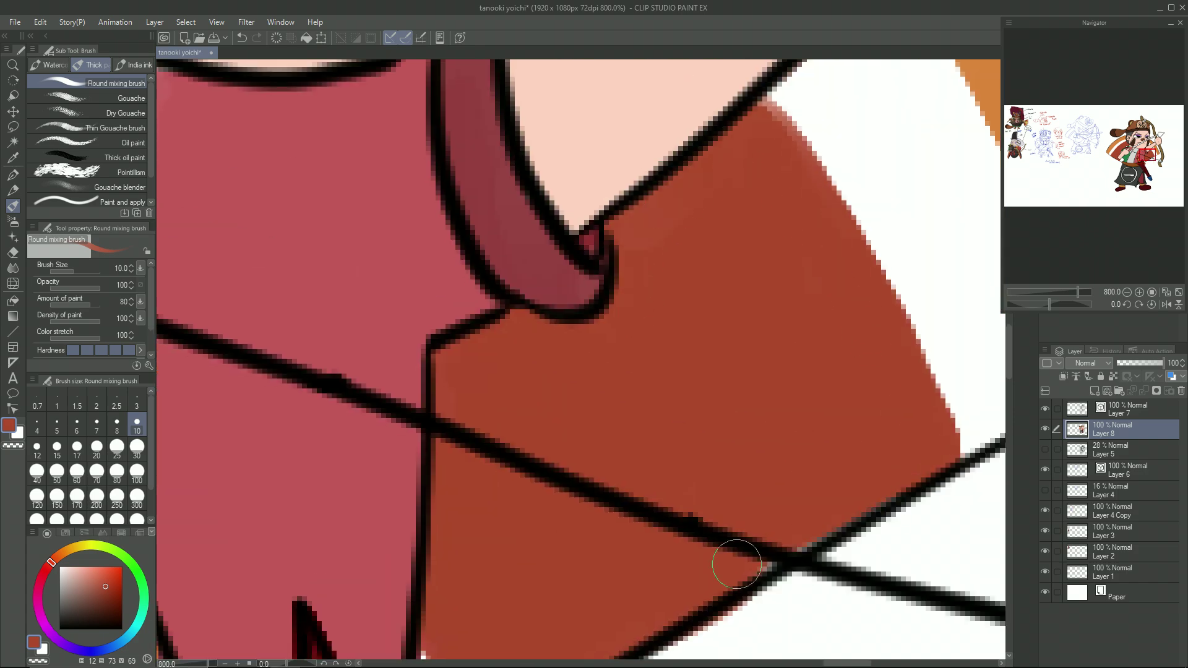
pyautogui.moveTo(736, 563); pyautogui.dragTo(807, 552)
# Step: Paint the fan's innermost corners tan on both sides of the waist, just above the belt
pyautogui.hotkey('ctrl', '-')
pyautogui.hotkey('ctrl', '-')
pyautogui.hotkey('ctrl', '-')
pyautogui.click(1026, 126)
pyautogui.rightClick(581, 310)
pyautogui.click(1121, 162)
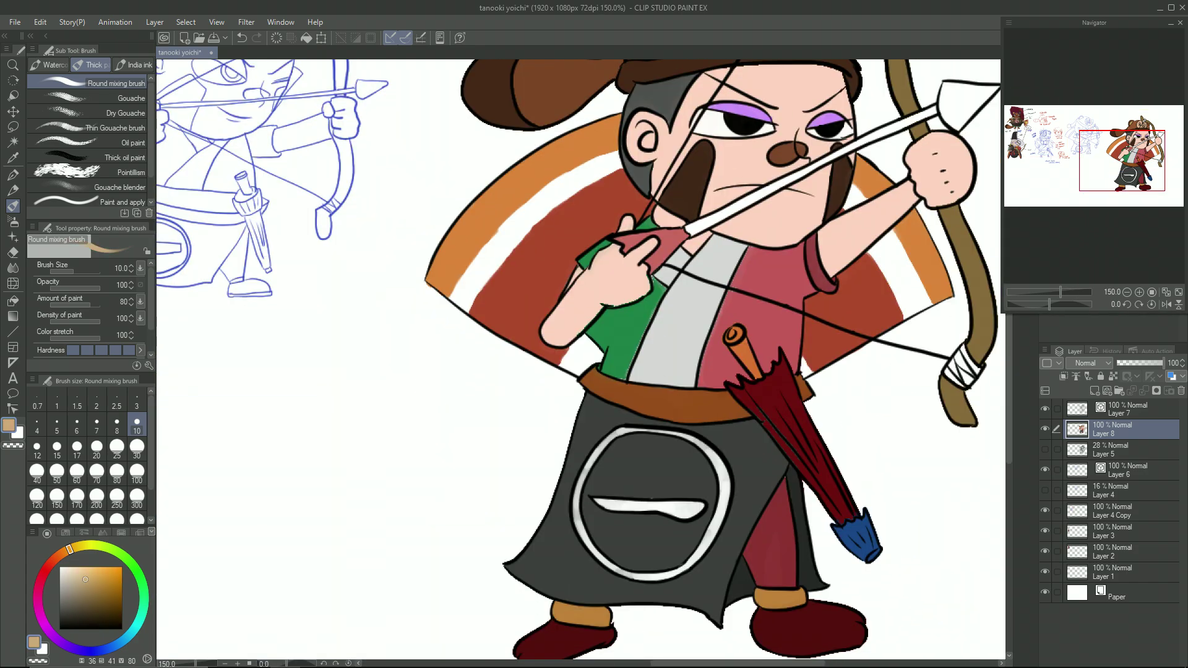
pyautogui.hotkey('ctrl', '+')
pyautogui.hotkey('ctrl', '+')
pyautogui.moveTo(646, 294); pyautogui.dragTo(646, 293)
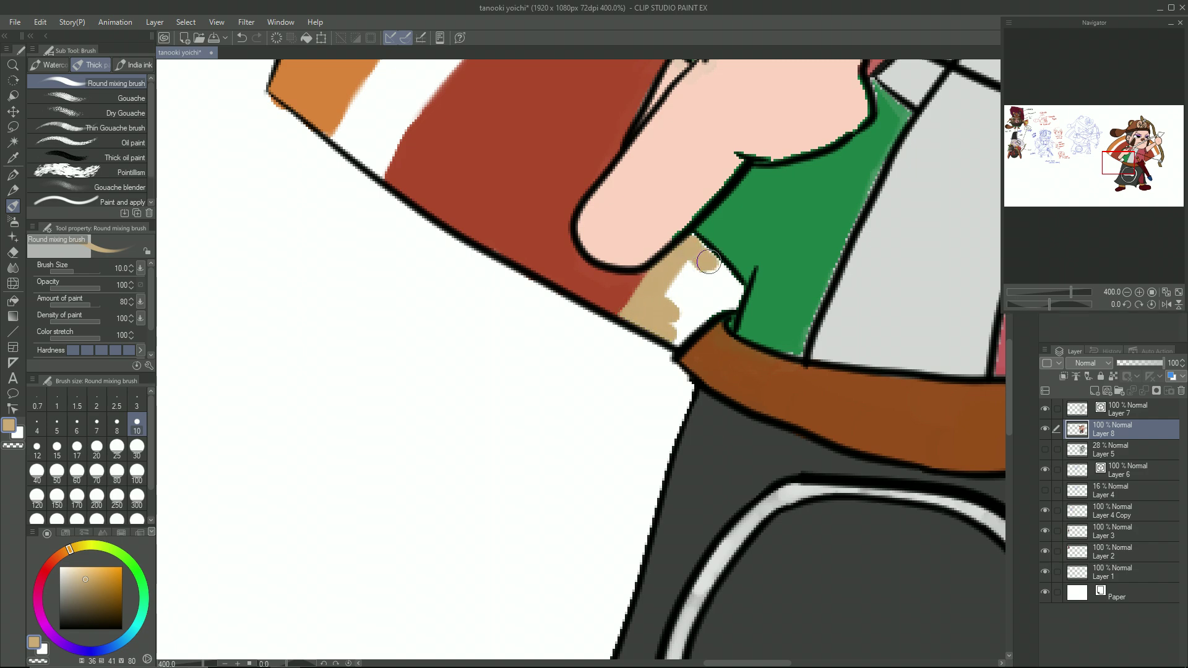
pyautogui.moveTo(708, 262); pyautogui.dragTo(716, 285)
pyautogui.moveTo(876, 305); pyautogui.dragTo(363, 310)
pyautogui.moveTo(766, 342); pyautogui.dragTo(764, 326)
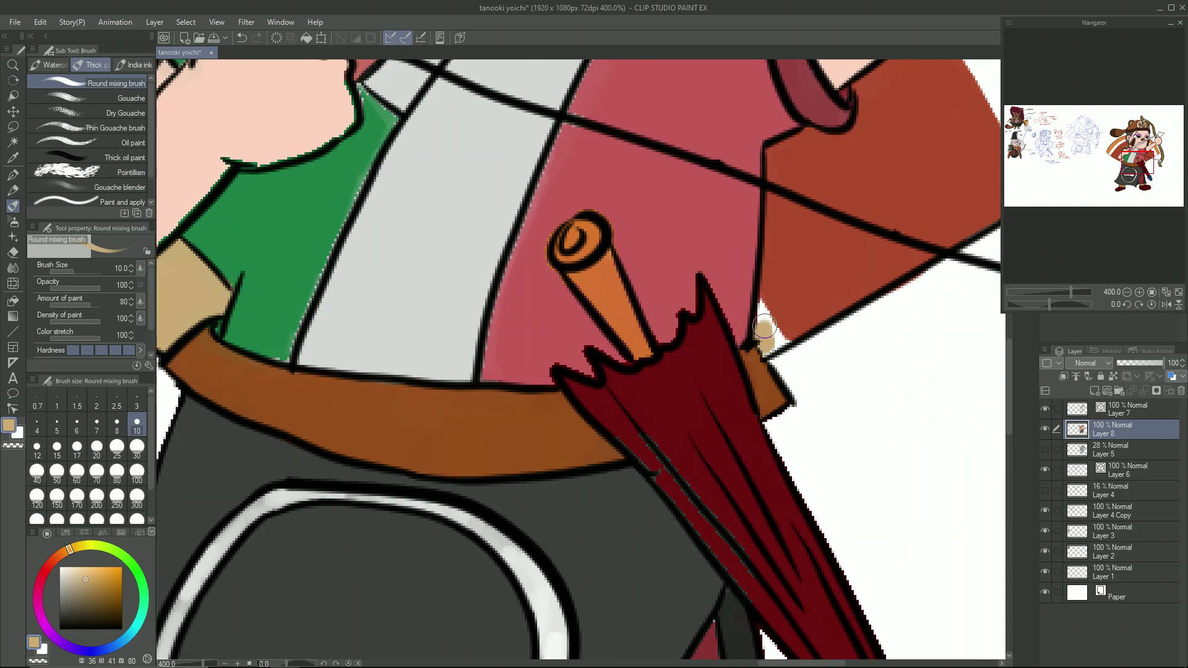
# Step: Sample the skin color and paint over the green fringes along the drawing hand and forearm outline
pyautogui.moveTo(284, 191); pyautogui.dragTo(532, 363)
pyautogui.keyDown('alt'); pyautogui.click(429, 362); pyautogui.keyUp('alt')
pyautogui.hotkey('ctrl', '+')
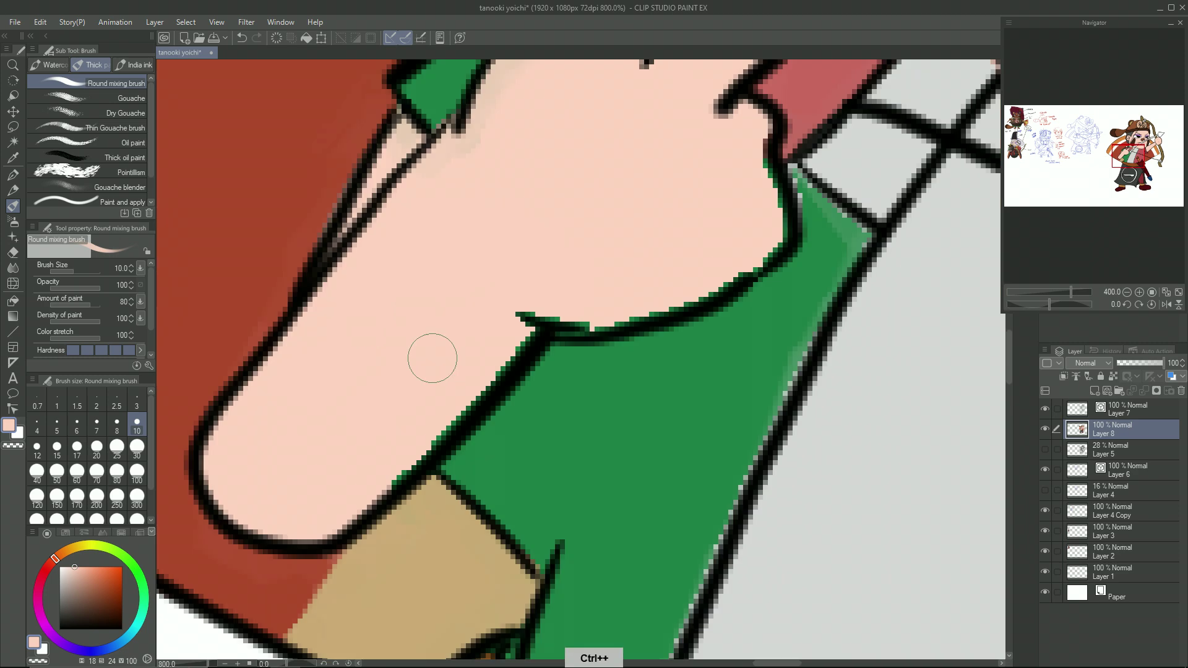
pyautogui.moveTo(541, 285); pyautogui.dragTo(538, 350)
pyautogui.moveTo(517, 402); pyautogui.dragTo(361, 557)
pyautogui.moveTo(615, 377); pyautogui.dragTo(742, 212)
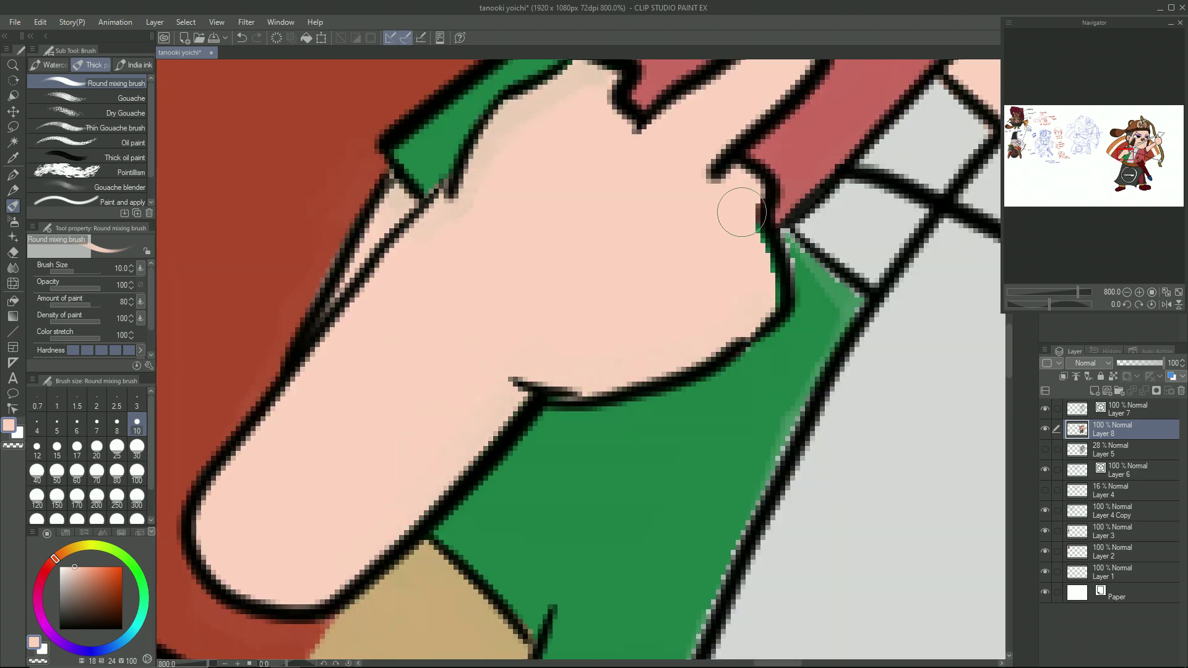
pyautogui.hotkey('ctrl', '-')
pyautogui.hotkey('ctrl', '-')
pyautogui.hotkey('ctrl', '-')
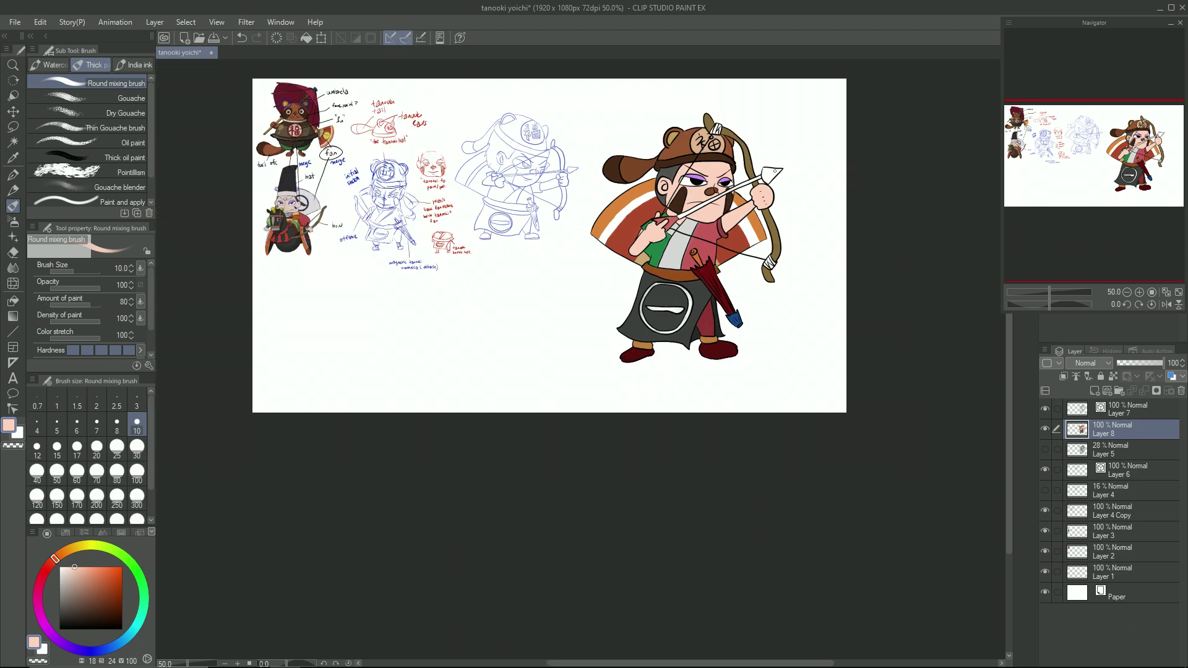
# Step: Paint the arrowhead orange and fill the arrow shaft with tan all the way to the drawing hand
pyautogui.hotkey('ctrl', '+')
pyautogui.hotkey('ctrl', '+')
pyautogui.hotkey('ctrl', '+')
pyautogui.hotkey('ctrl', '+')
pyautogui.hotkey('ctrl', '+')
pyautogui.rightClick(417, 420)
pyautogui.moveTo(63, 553); pyautogui.dragTo(62, 560)
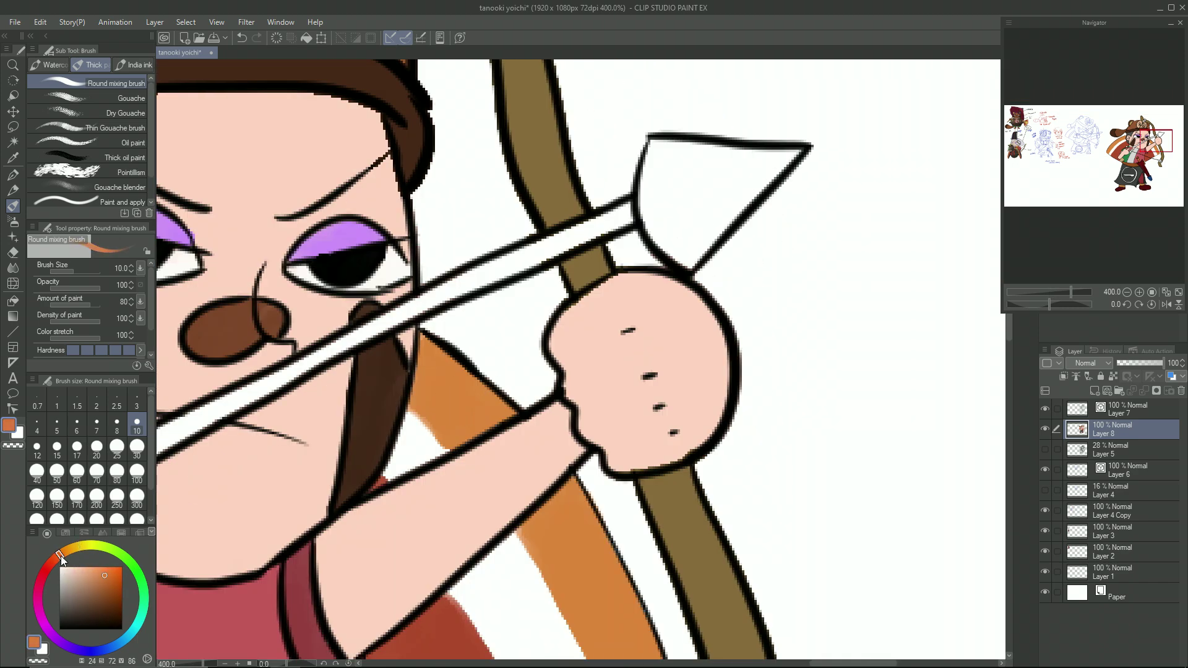
pyautogui.moveTo(686, 178)
pyautogui.mouseDown()
pyautogui.moveTo(662, 217)
pyautogui.moveTo(681, 143)
pyautogui.moveTo(674, 256)
pyautogui.moveTo(782, 155)
pyautogui.moveTo(699, 145)
pyautogui.moveTo(709, 211)
pyautogui.moveTo(947, 187)
pyautogui.moveTo(866, 198)
pyautogui.moveTo(928, 162)
pyautogui.moveTo(495, 381)
pyautogui.mouseUp()
pyautogui.keyDown('alt'); pyautogui.click(855, 146); pyautogui.keyUp('alt')
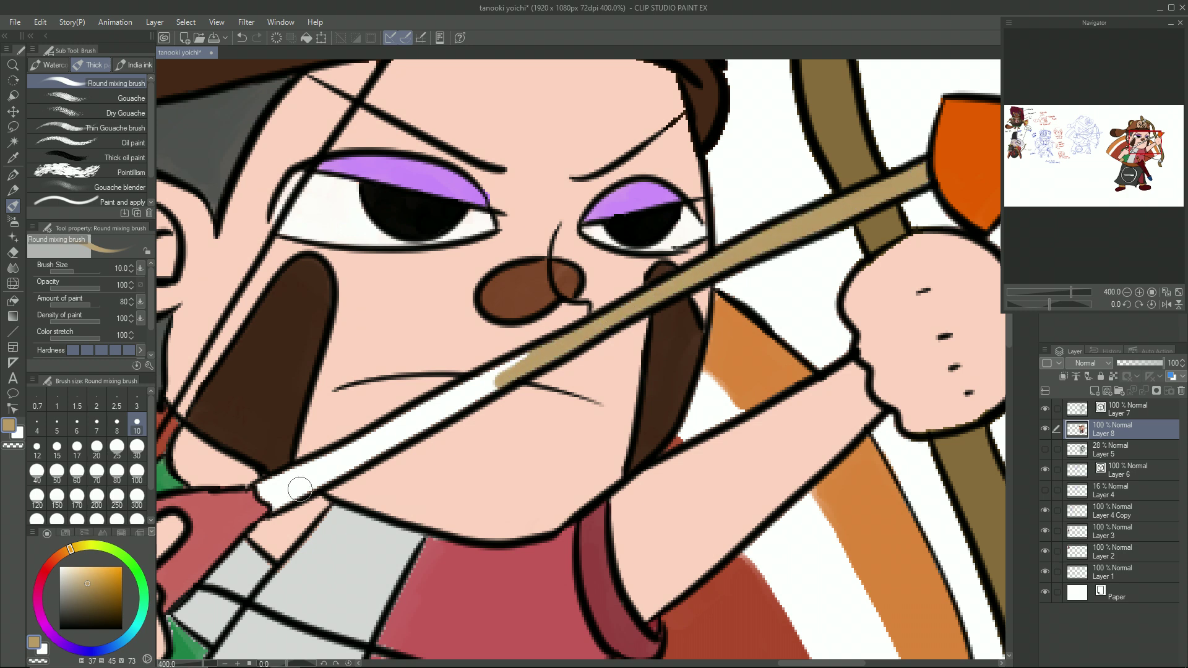
pyautogui.moveTo(277, 500); pyautogui.dragTo(318, 461)
pyautogui.moveTo(531, 356)
pyautogui.mouseDown()
pyautogui.moveTo(311, 469)
pyautogui.moveTo(328, 476)
pyautogui.moveTo(357, 453)
pyautogui.mouseUp()
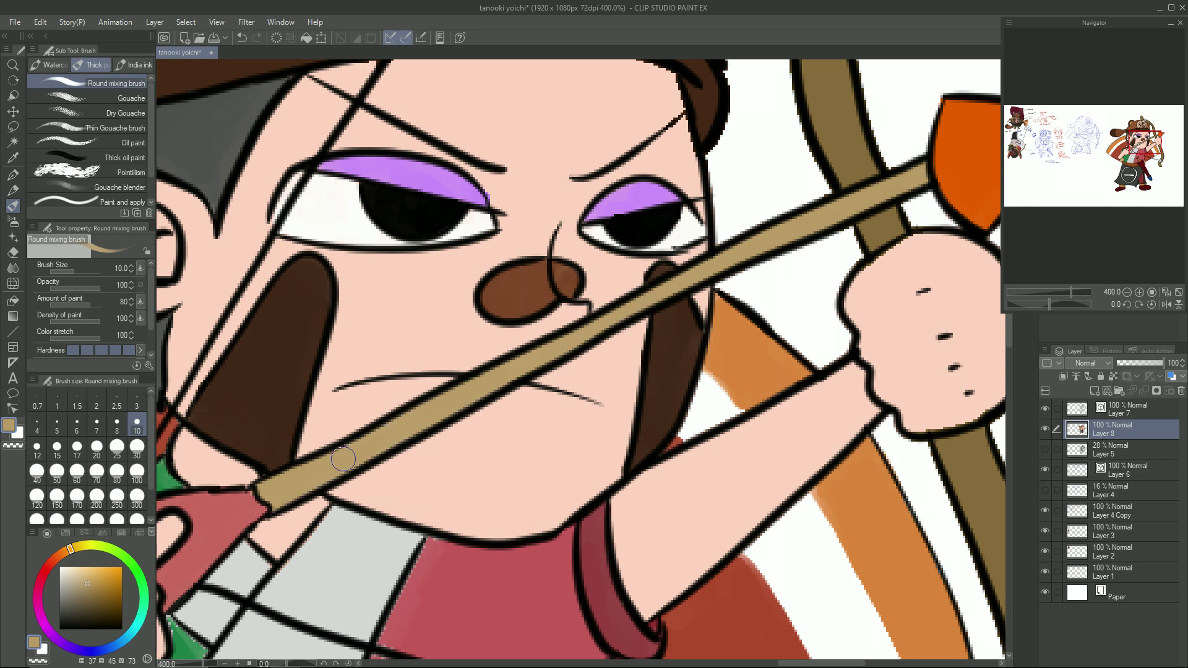
# Step: Select the line art and color layers together and move the character up and to the right on the canvas
pyautogui.hotkey('ctrl', '-')
pyautogui.hotkey('ctrl', '-')
pyautogui.hotkey('ctrl', '-')
pyautogui.hotkey('ctrl', '-')
pyautogui.hotkey('ctrl', '-')
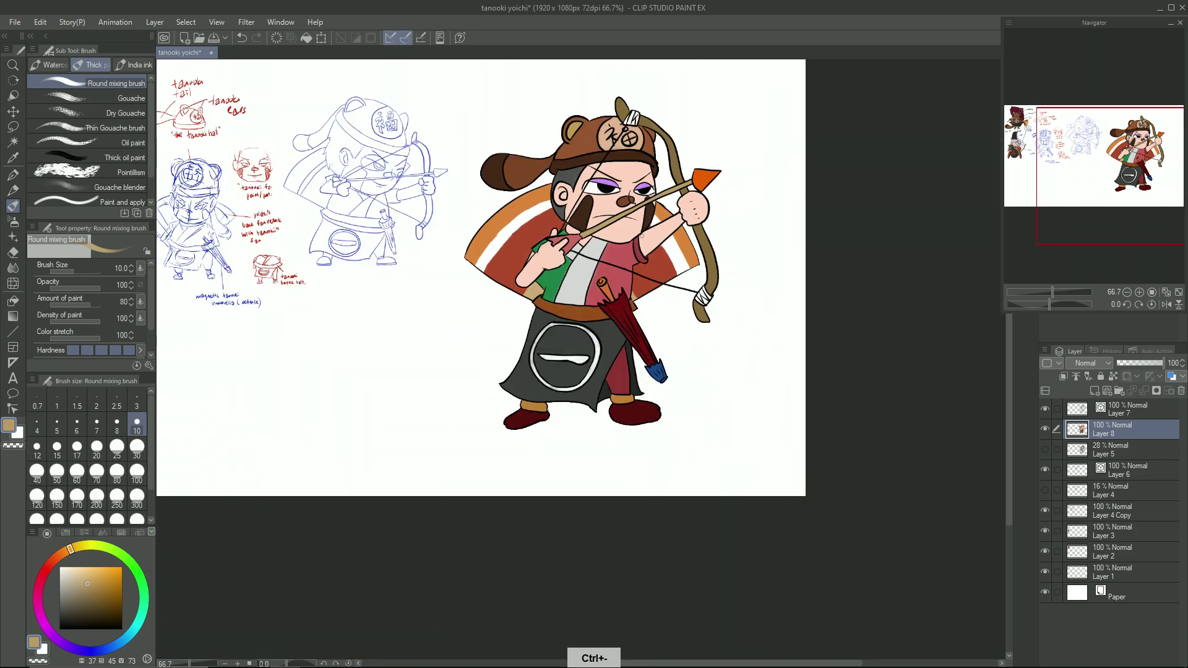
pyautogui.keyDown('ctrl'); pyautogui.click(1131, 410); pyautogui.keyUp('ctrl')
pyautogui.hotkey('ctrl', 't')
pyautogui.moveTo(513, 232); pyautogui.dragTo(566, 218)
pyautogui.click(606, 436)
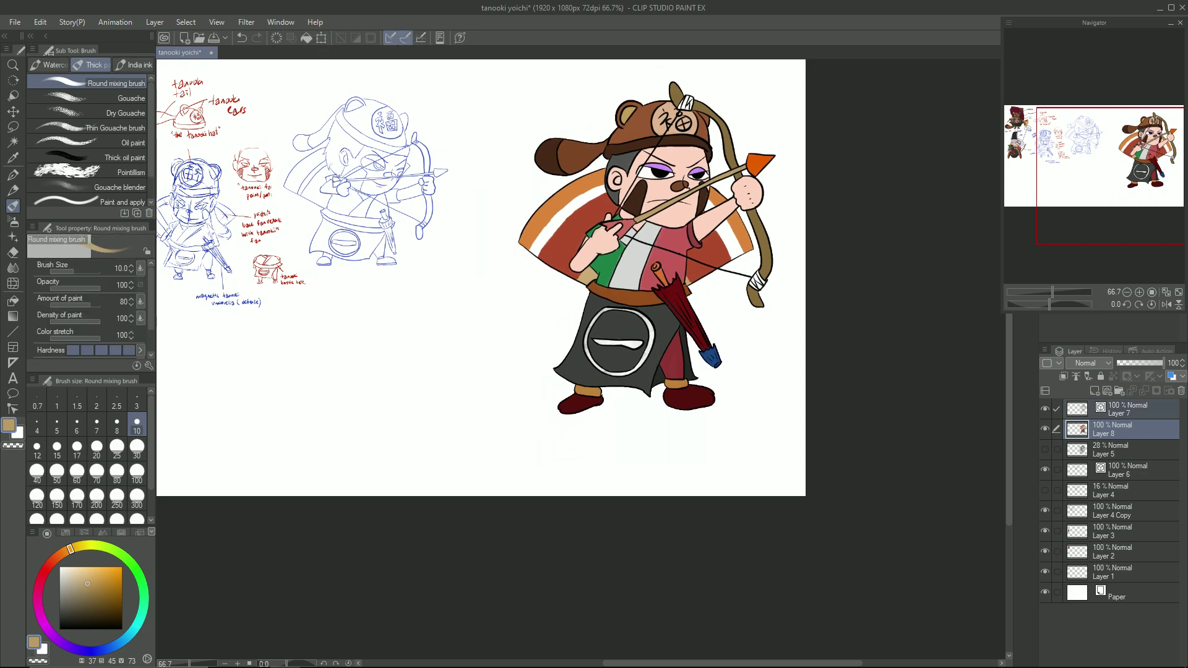
# Step: Add one new raster layer beneath the character's color layer and another directly above it
pyautogui.click(1121, 449)
pyautogui.click(1094, 391)
pyautogui.moveTo(691, 295); pyautogui.dragTo(663, 423)
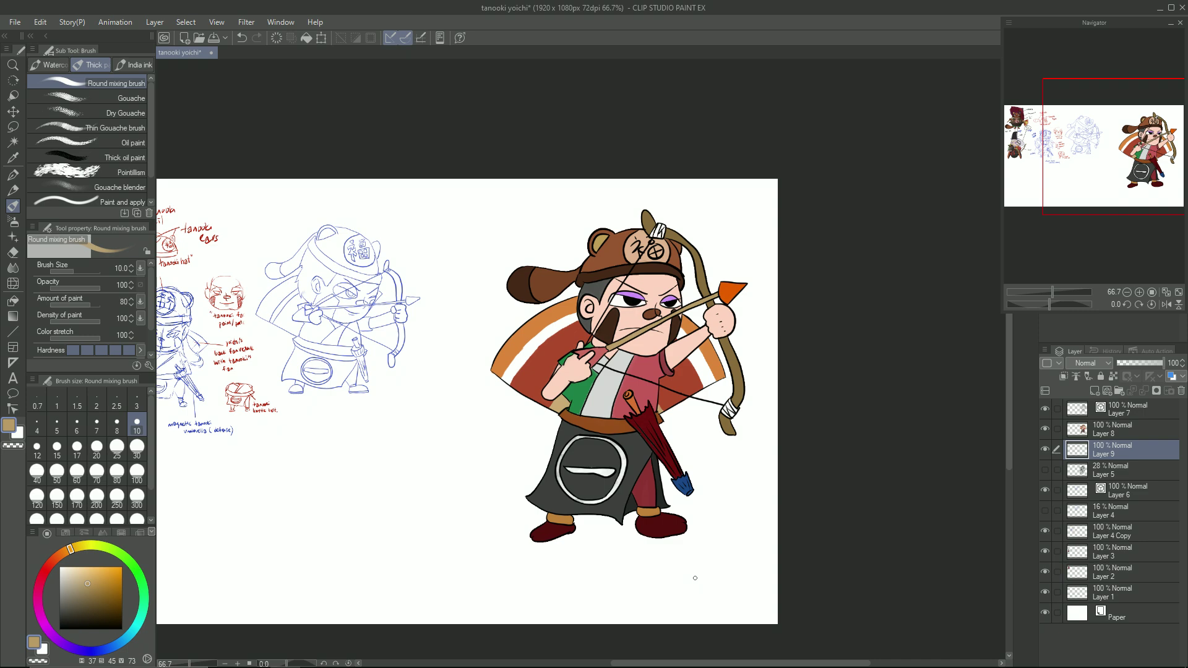
pyautogui.click(1122, 428)
pyautogui.click(1094, 390)
# Step: Paint black shadow strokes around the character's head on the upper new layer and set that layer's opacity to 13%
pyautogui.moveTo(73, 615); pyautogui.dragTo(58, 632)
pyautogui.hotkey('ctrl', '+')
pyautogui.hotkey('ctrl', '+')
pyautogui.hotkey('ctrl', '+')
pyautogui.hotkey('ctrl', '+')
pyautogui.hotkey('ctrl', '+')
pyautogui.moveTo(479, 169); pyautogui.dragTo(441, 229)
pyautogui.moveTo(664, 205)
pyautogui.mouseDown()
pyautogui.moveTo(466, 241)
pyautogui.moveTo(430, 261)
pyautogui.moveTo(428, 333)
pyautogui.moveTo(460, 309)
pyautogui.moveTo(419, 256)
pyautogui.moveTo(616, 229)
pyautogui.moveTo(700, 194)
pyautogui.moveTo(552, 226)
pyautogui.moveTo(707, 196)
pyautogui.mouseUp()
pyautogui.hotkey('ctrl', 'z')
pyautogui.moveTo(606, 93); pyautogui.dragTo(490, 275)
pyautogui.moveTo(641, 191)
pyautogui.mouseDown()
pyautogui.moveTo(585, 245)
pyautogui.moveTo(618, 369)
pyautogui.mouseUp()
pyautogui.moveTo(844, 359)
pyautogui.mouseDown()
pyautogui.moveTo(889, 314)
pyautogui.moveTo(884, 278)
pyautogui.moveTo(852, 233)
pyautogui.moveTo(901, 321)
pyautogui.moveTo(909, 413)
pyautogui.mouseUp()
pyautogui.moveTo(592, 558); pyautogui.dragTo(603, 282)
pyautogui.moveTo(356, 326)
pyautogui.mouseDown()
pyautogui.moveTo(363, 376)
pyautogui.moveTo(380, 379)
pyautogui.mouseUp()
pyautogui.click(1124, 364)
pyautogui.moveTo(1123, 365); pyautogui.dragTo(1122, 365)
pyautogui.scroll(-5, 565, 191)
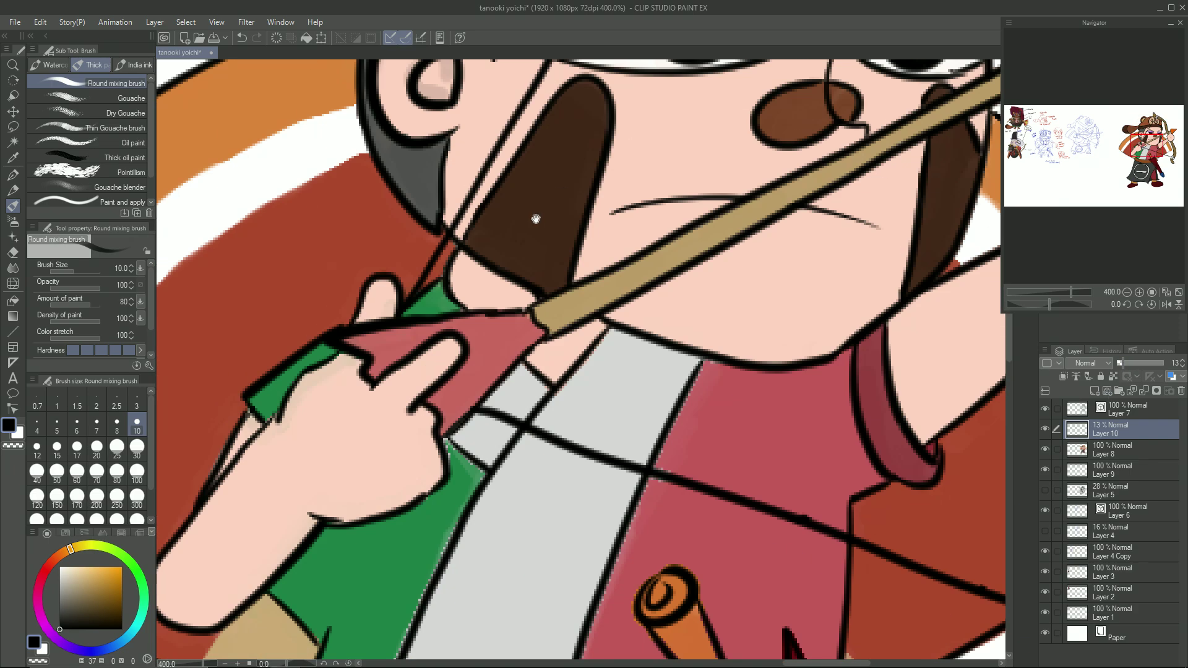
# Step: Shade the green sleeve's fold at the waist and the upper part of the brown belt
pyautogui.scroll(-3, 395, 388)
pyautogui.moveTo(395, 388); pyautogui.dragTo(442, 430)
pyautogui.moveTo(458, 428)
pyautogui.mouseDown()
pyautogui.moveTo(431, 484)
pyautogui.moveTo(444, 469)
pyautogui.moveTo(478, 510)
pyautogui.mouseUp()
pyautogui.moveTo(399, 400); pyautogui.dragTo(401, 169)
pyautogui.moveTo(400, 279)
pyautogui.mouseDown()
pyautogui.moveTo(477, 318)
pyautogui.moveTo(764, 340)
pyautogui.mouseUp()
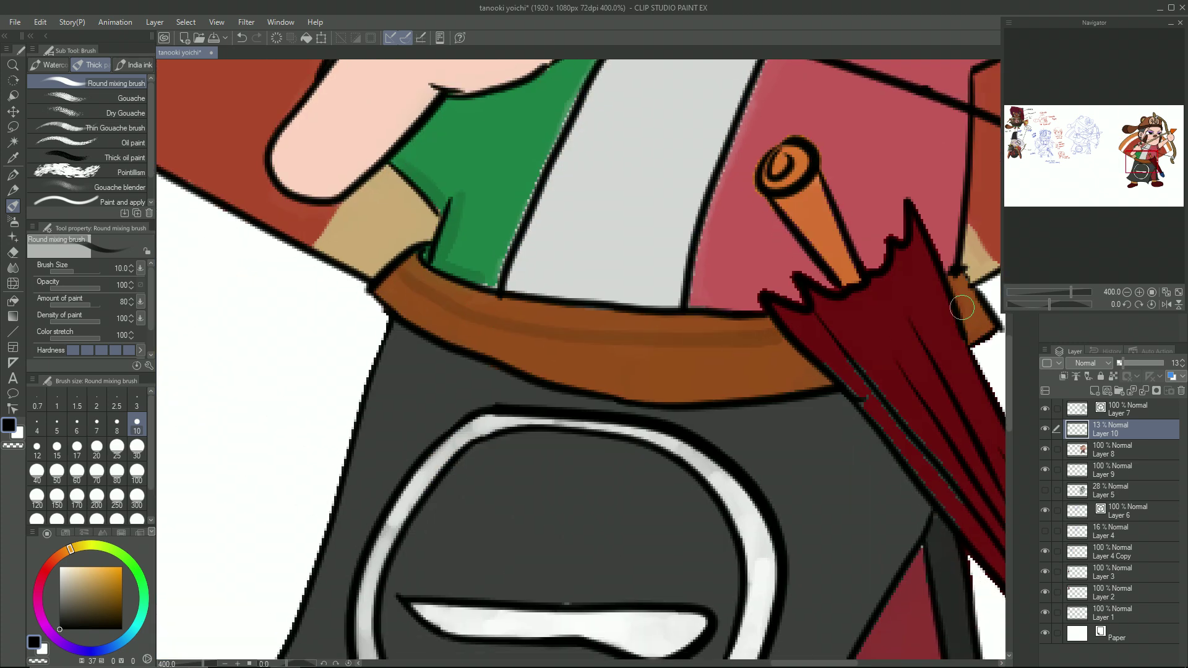
# Step: Shade the edge of the red trouser leg, the ankle cuff and the shoe beneath it
pyautogui.moveTo(904, 594); pyautogui.dragTo(814, 228)
pyautogui.moveTo(811, 393); pyautogui.dragTo(593, 397)
pyautogui.moveTo(613, 210)
pyautogui.mouseDown()
pyautogui.moveTo(634, 309)
pyautogui.moveTo(634, 455)
pyautogui.mouseUp()
pyautogui.moveTo(655, 498); pyautogui.dragTo(657, 512)
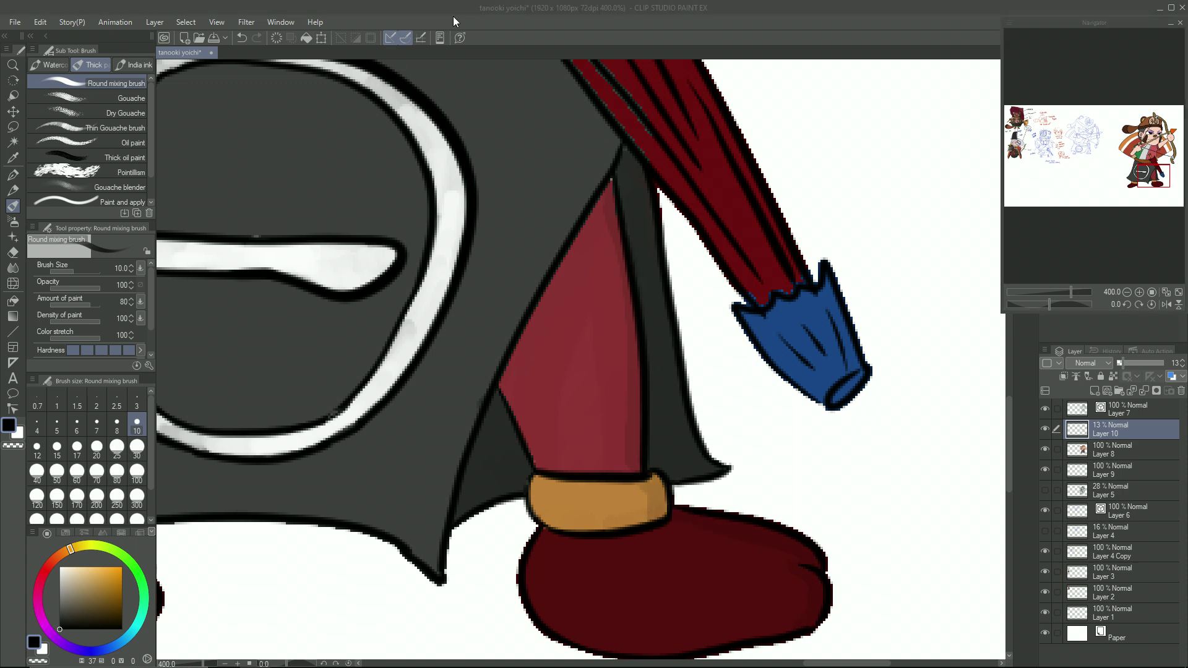
# Step: Shade the folds of the closed umbrella and its blue tip
pyautogui.click(578, 377)
pyautogui.moveTo(577, 377); pyautogui.dragTo(991, 208)
pyautogui.moveTo(538, 368); pyautogui.dragTo(546, 397)
pyautogui.moveTo(611, 293); pyautogui.dragTo(52, 667)
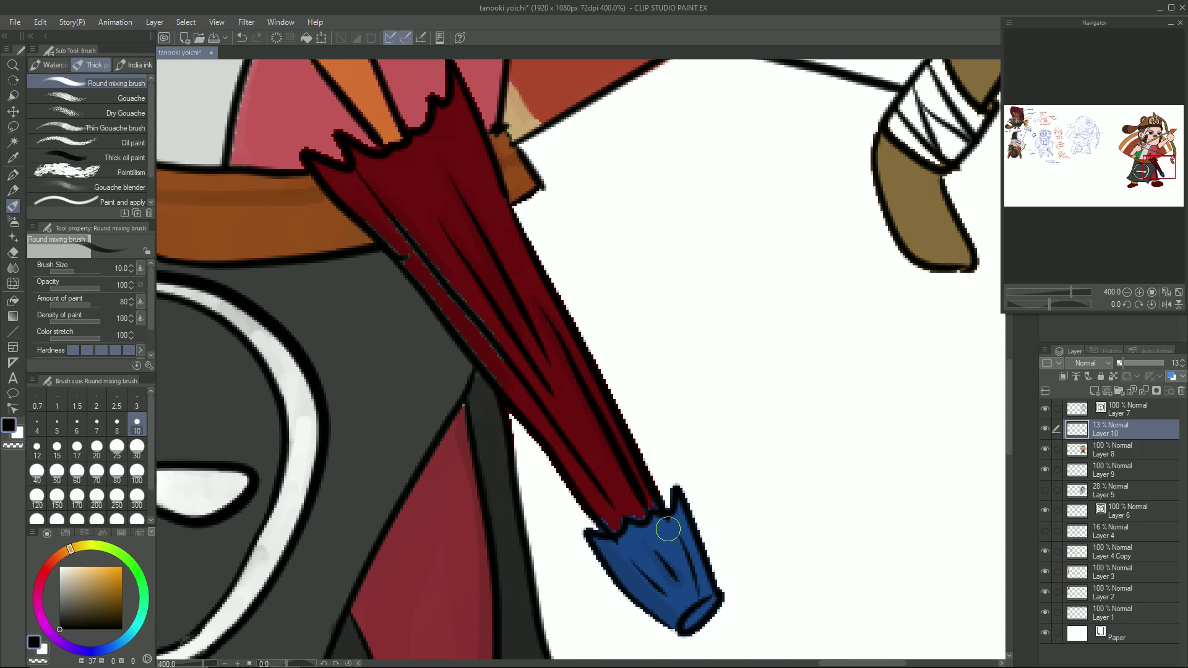
# Step: Add shadows to the rest of the upper body and bow, dabbing small ones at the bow hand's knuckles
pyautogui.moveTo(481, 253); pyautogui.dragTo(679, 420)
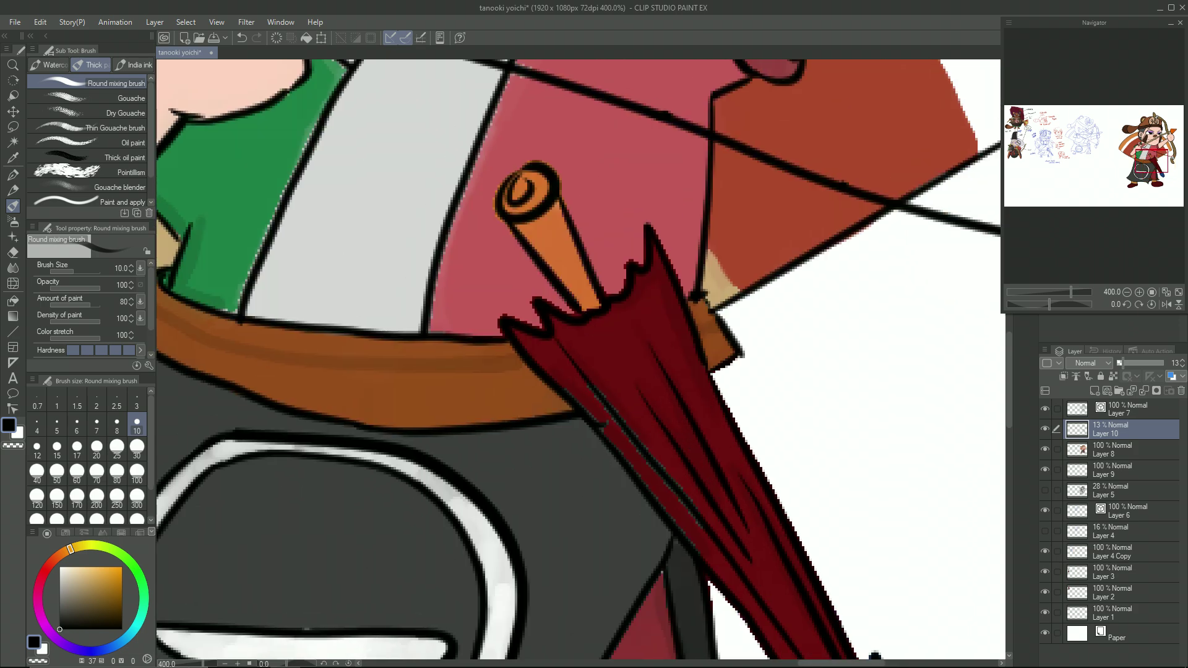
pyautogui.moveTo(547, 136); pyautogui.dragTo(569, 271)
pyautogui.moveTo(589, 94)
pyautogui.mouseDown()
pyautogui.moveTo(524, 246)
pyautogui.moveTo(464, 459)
pyautogui.moveTo(507, 465)
pyautogui.mouseUp()
pyautogui.moveTo(727, 229); pyautogui.dragTo(717, 421)
pyautogui.moveTo(597, 102)
pyautogui.mouseDown()
pyautogui.moveTo(722, 94)
pyautogui.moveTo(398, 416)
pyautogui.mouseUp()
pyautogui.moveTo(703, 155); pyautogui.dragTo(725, 287)
pyautogui.click(753, 179)
pyautogui.click(771, 227)
pyautogui.click(784, 256)
pyautogui.click(798, 285)
pyautogui.moveTo(196, 412)
pyautogui.mouseDown()
pyautogui.moveTo(692, 385)
pyautogui.moveTo(766, 268)
pyautogui.mouseUp()
pyautogui.moveTo(544, 326)
pyautogui.mouseDown()
pyautogui.moveTo(557, 381)
pyautogui.moveTo(495, 615)
pyautogui.mouseUp()
pyautogui.hotkey('ctrl', '-')
pyautogui.hotkey('ctrl', '-')
pyautogui.hotkey('ctrl', '-')
pyautogui.hotkey('ctrl', '-')
pyautogui.hotkey('ctrl', '+')
pyautogui.hotkey('ctrl', '-')
# Step: Add a new layer above the shading and draw white highlights in the character's eyes
pyautogui.click(1095, 391)
pyautogui.moveTo(66, 574); pyautogui.dragTo(47, 543)
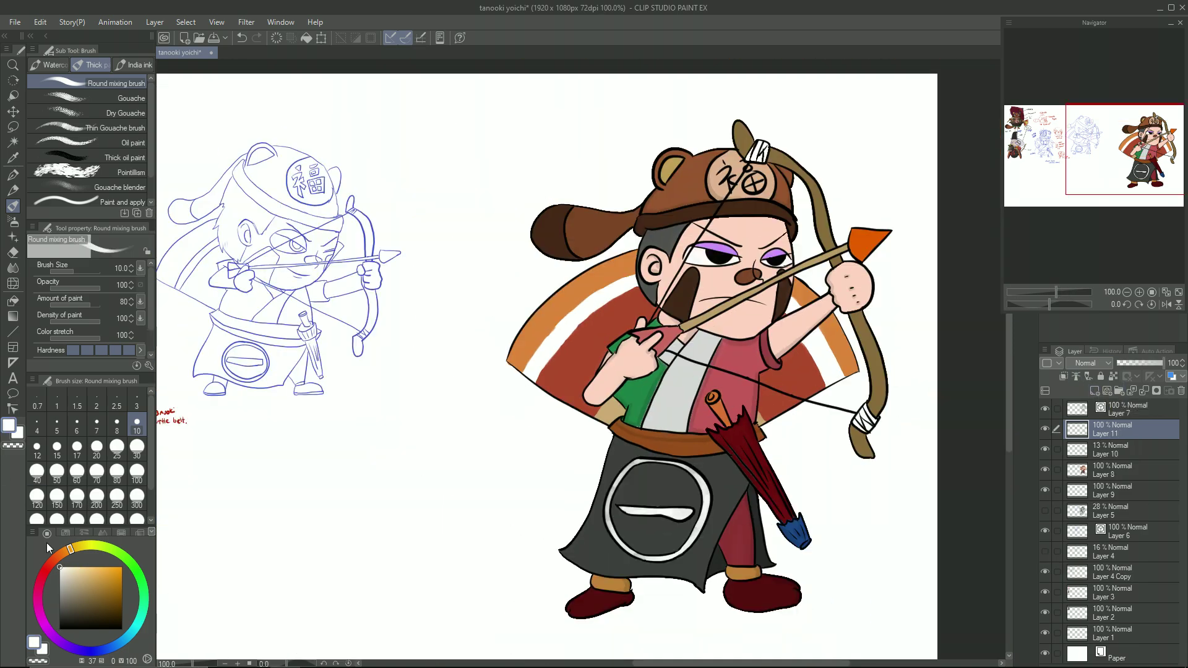
pyautogui.click(19, 183)
pyautogui.hotkey('ctrl', '+')
pyautogui.hotkey('ctrl', '+')
pyautogui.hotkey('ctrl', '+')
pyautogui.hotkey('ctrl', '+')
pyautogui.hotkey('ctrl', '+')
pyautogui.hotkey('ctrl', '+')
pyautogui.moveTo(447, 237)
pyautogui.mouseDown()
pyautogui.moveTo(467, 245)
pyautogui.moveTo(454, 246)
pyautogui.moveTo(460, 208)
pyautogui.mouseUp()
pyautogui.hotkey('ctrl', 'z')
pyautogui.moveTo(869, 223); pyautogui.dragTo(883, 248)
# Step: Trim the white highlights in both eyes with the hard eraser and save the drawing
pyautogui.press('e')
pyautogui.moveTo(440, 186); pyautogui.dragTo(495, 229)
pyautogui.moveTo(897, 204); pyautogui.dragTo(859, 250)
pyautogui.hotkey('ctrl', '-')
pyautogui.hotkey('ctrl', '-')
pyautogui.hotkey('ctrl', '-')
pyautogui.hotkey('ctrl', '-')
pyautogui.hotkey('ctrl', '-')
pyautogui.hotkey('ctrl', '-')
pyautogui.hotkey('ctrl', '-')
pyautogui.scroll(2, 894, 410)
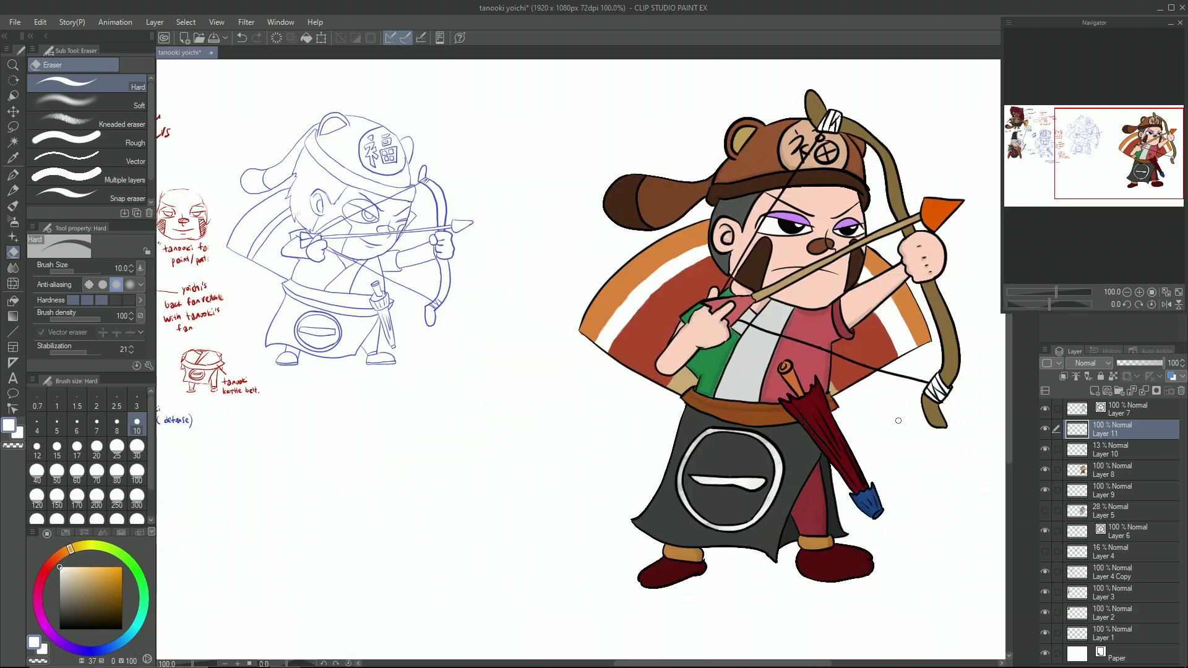
pyautogui.hotkey('ctrl', 's')
# Step: Hand-letter YOICHI in purple below the character with the G-pen
pyautogui.moveTo(827, 269); pyautogui.dragTo(637, 290)
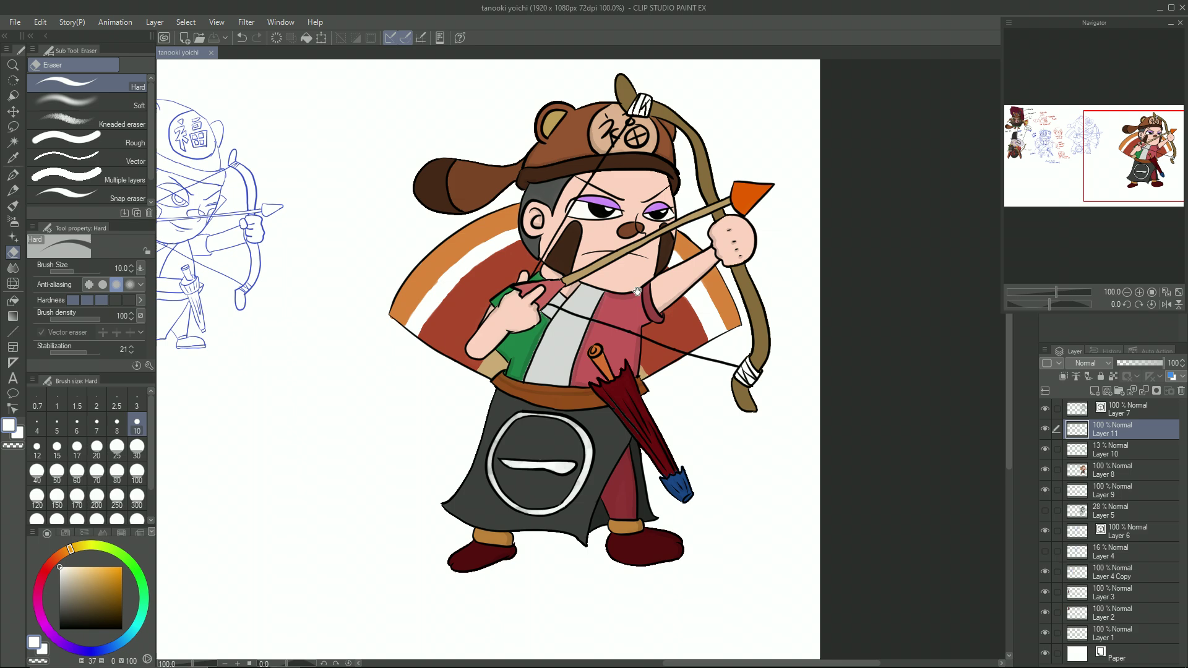
pyautogui.moveTo(78, 643); pyautogui.dragTo(53, 635)
pyautogui.click(98, 567)
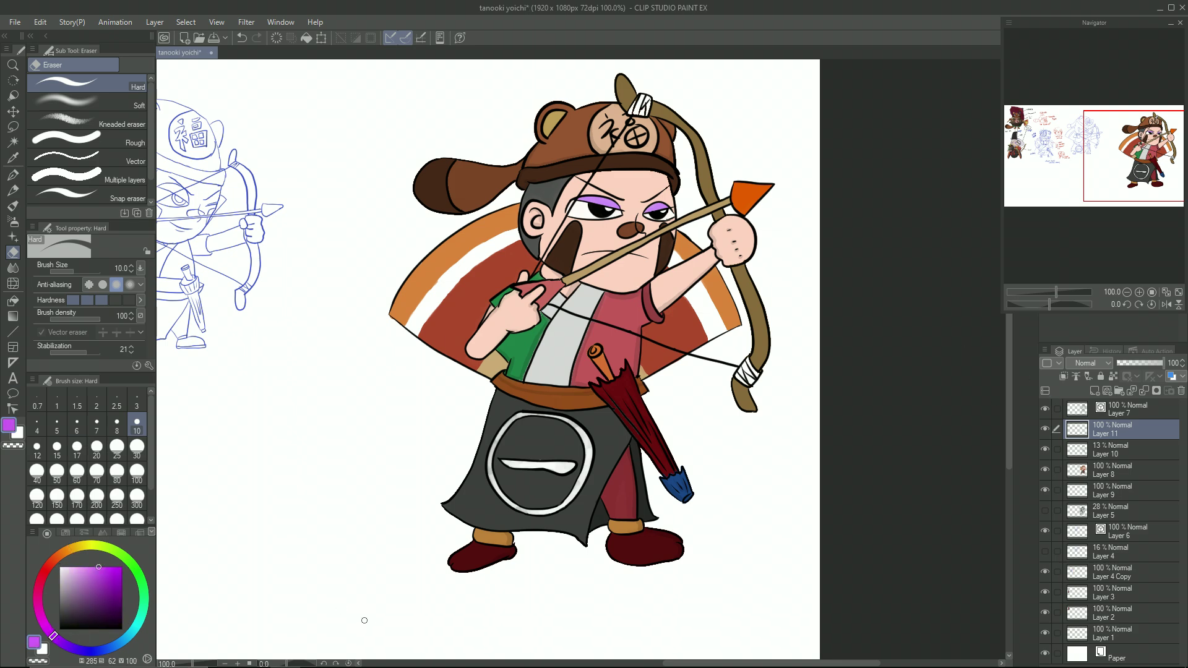
pyautogui.press('p')
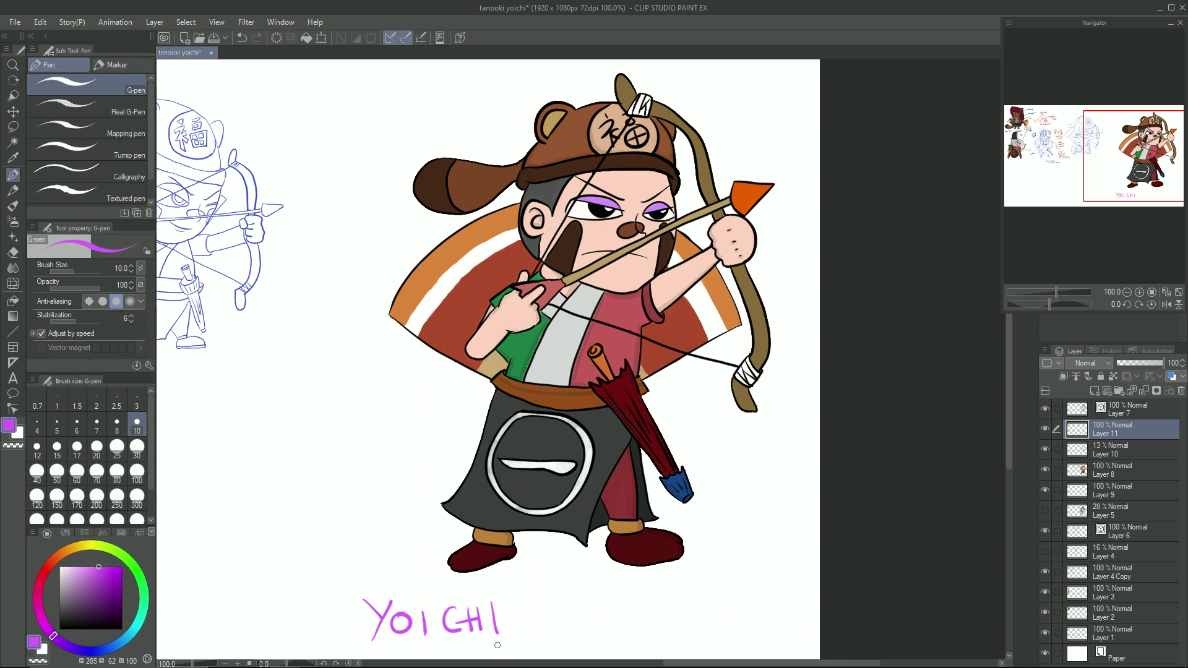
# Step: Hand-letter a large black X after YOICHI, followed by TANOOKI in brown
pyautogui.click(122, 629)
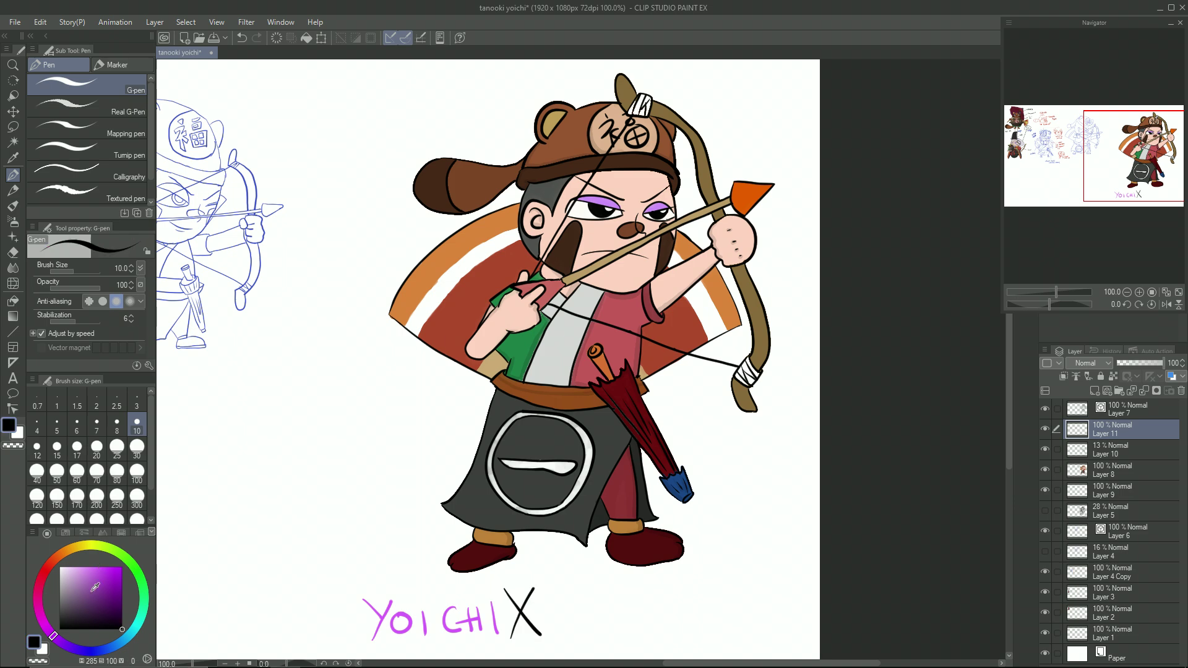
pyautogui.click(60, 555)
pyautogui.click(122, 599)
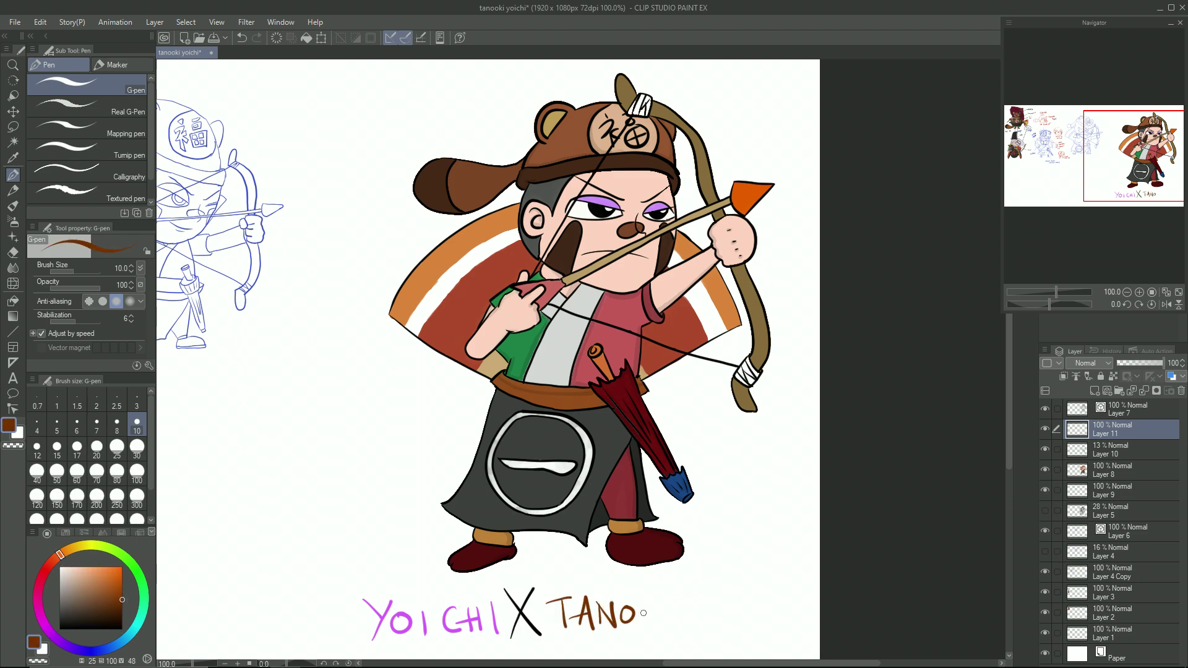
# Step: Choose a pinkish red and start drawing a mark after the word TANOOKI
pyautogui.click(44, 572)
pyautogui.click(95, 566)
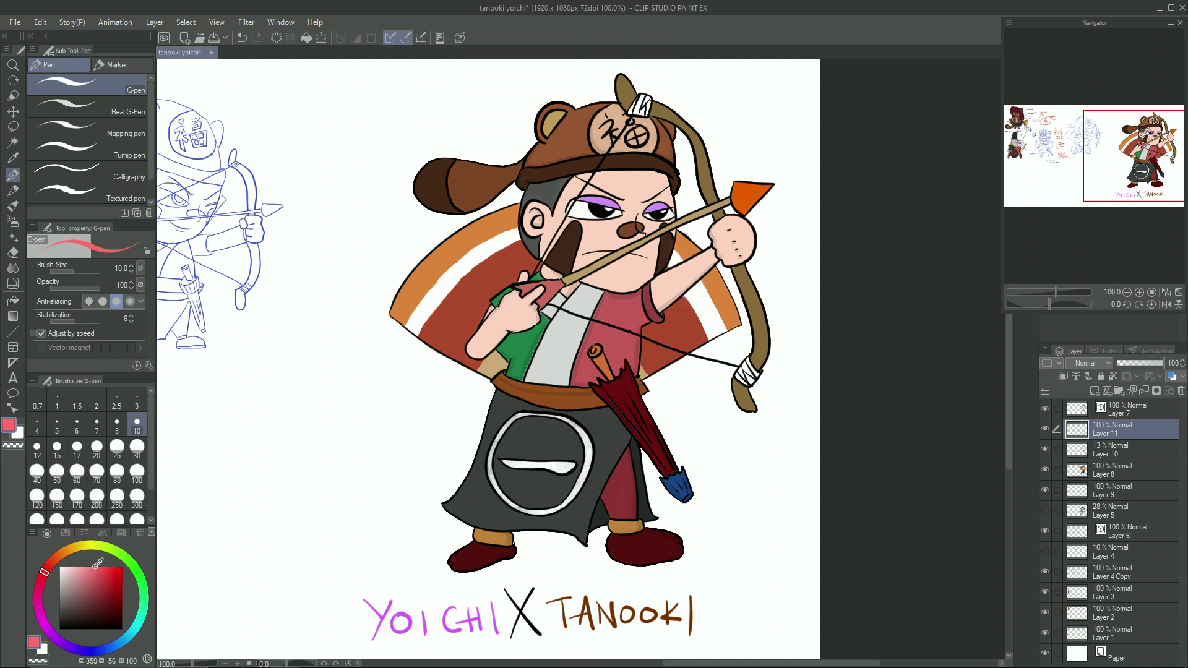
pyautogui.moveTo(712, 618); pyautogui.dragTo(748, 597)
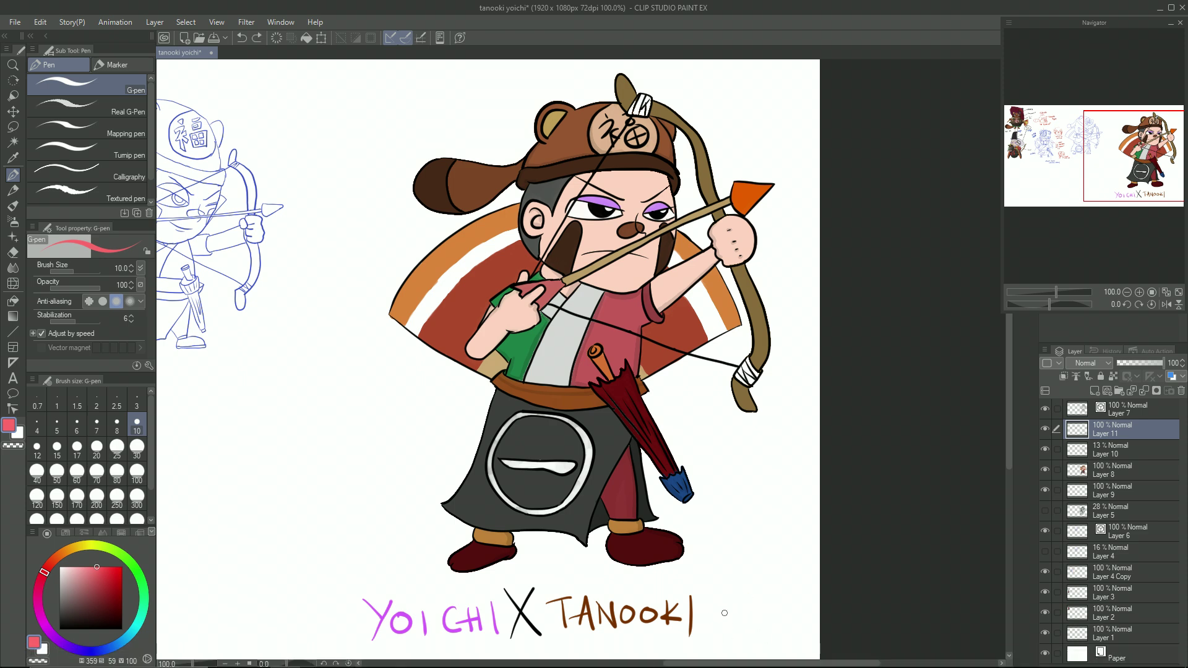